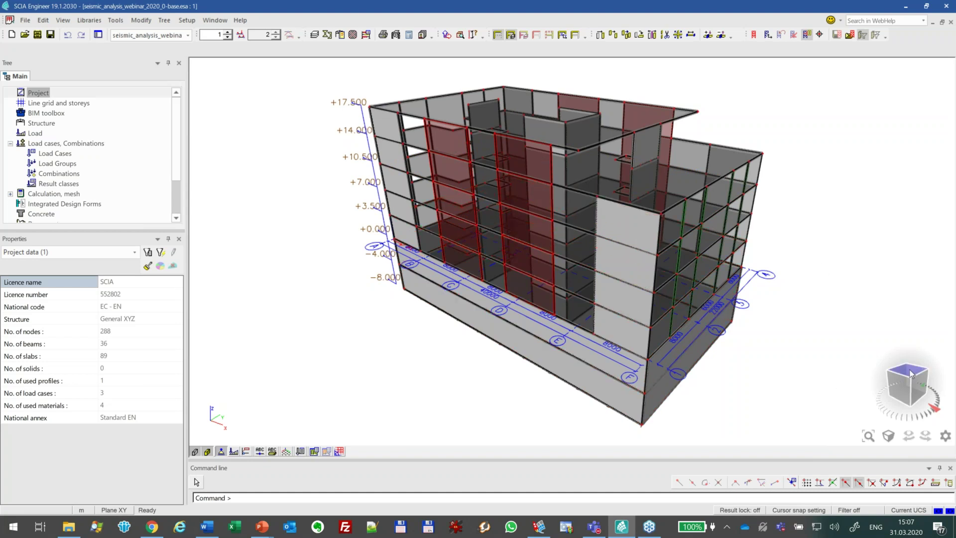
# - Enable the Dynamics functionality with Seismic spectral analysis in the project data
pyautogui.click(890, 437)
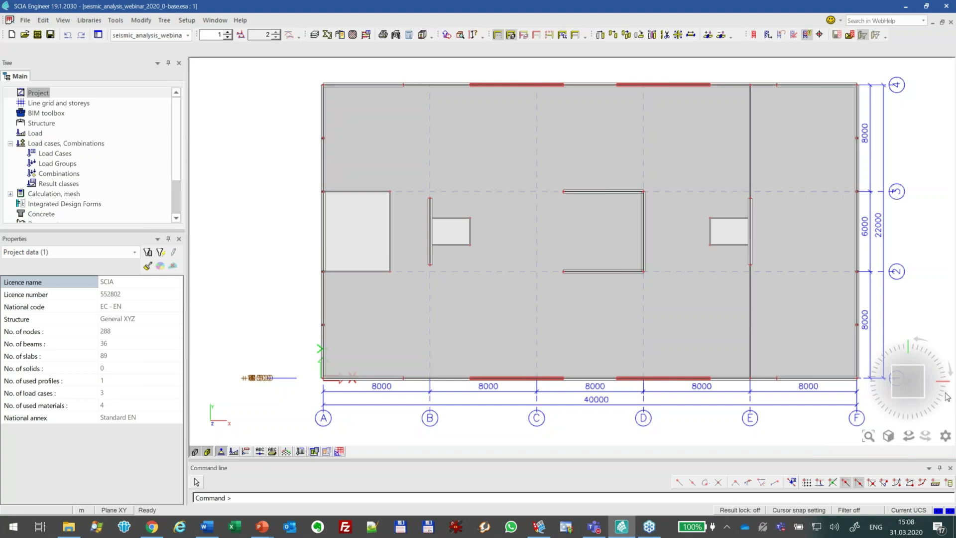
pyautogui.click(920, 375)
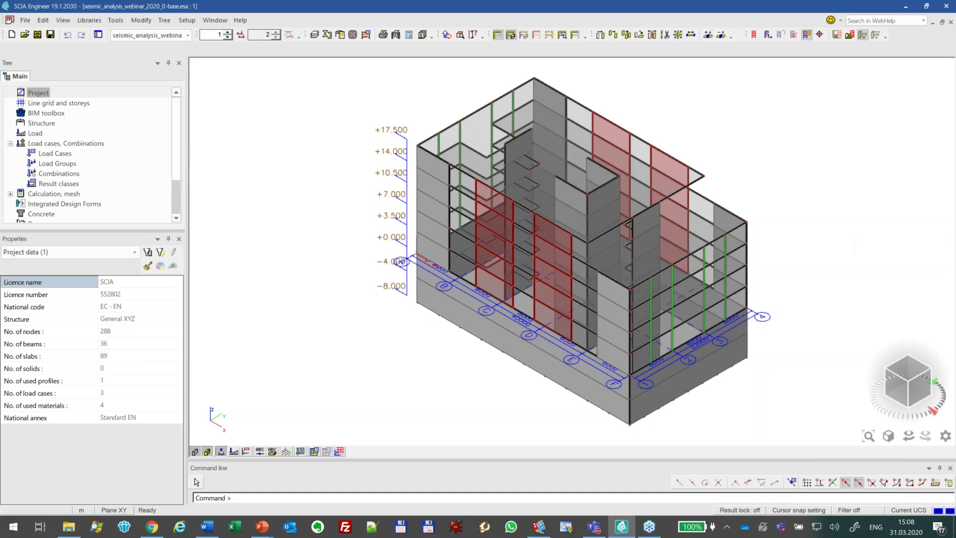
pyautogui.doubleClick(36, 94)
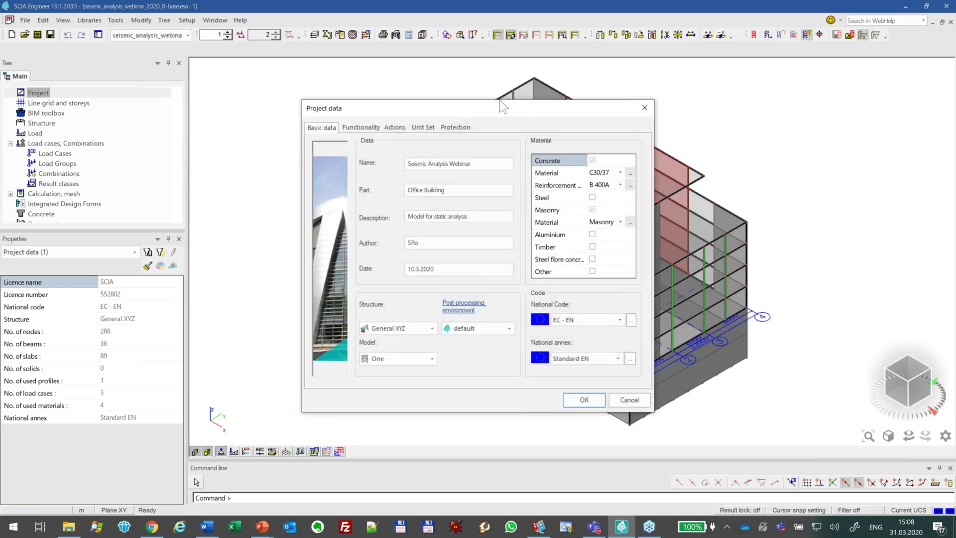
pyautogui.click(360, 128)
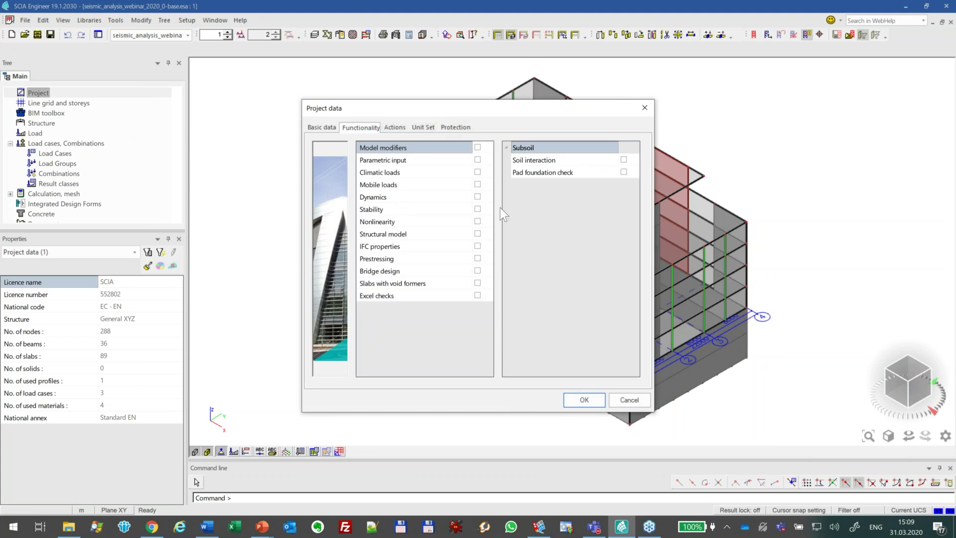
pyautogui.click(477, 197)
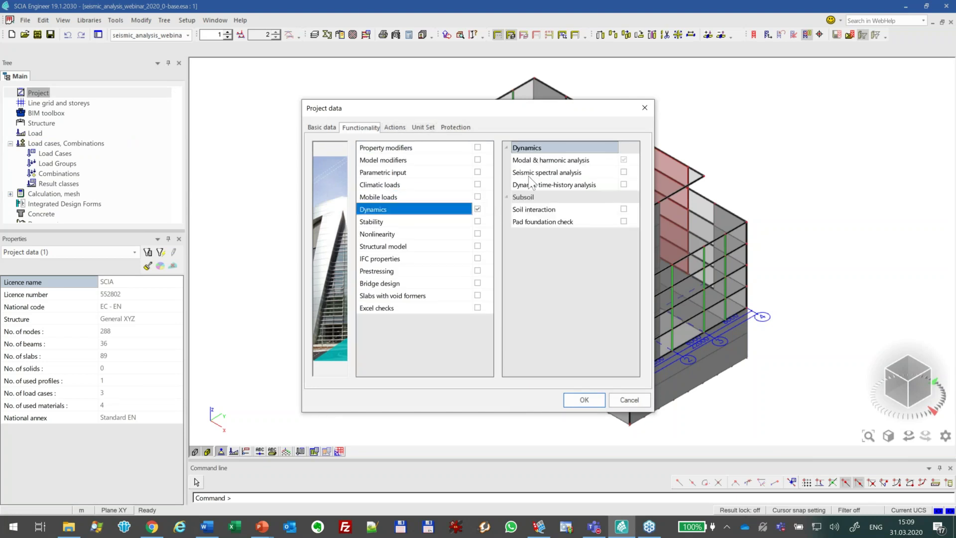
pyautogui.click(624, 173)
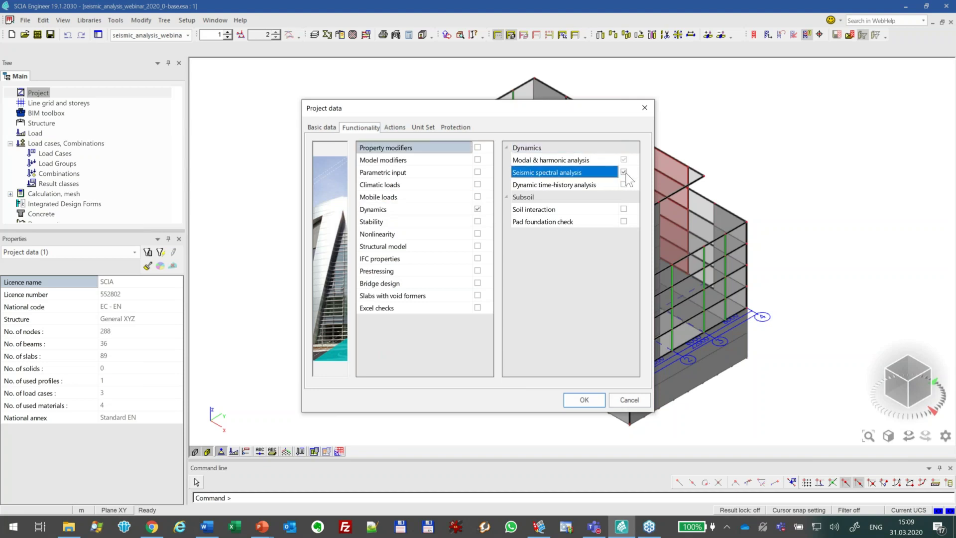
pyautogui.click(582, 400)
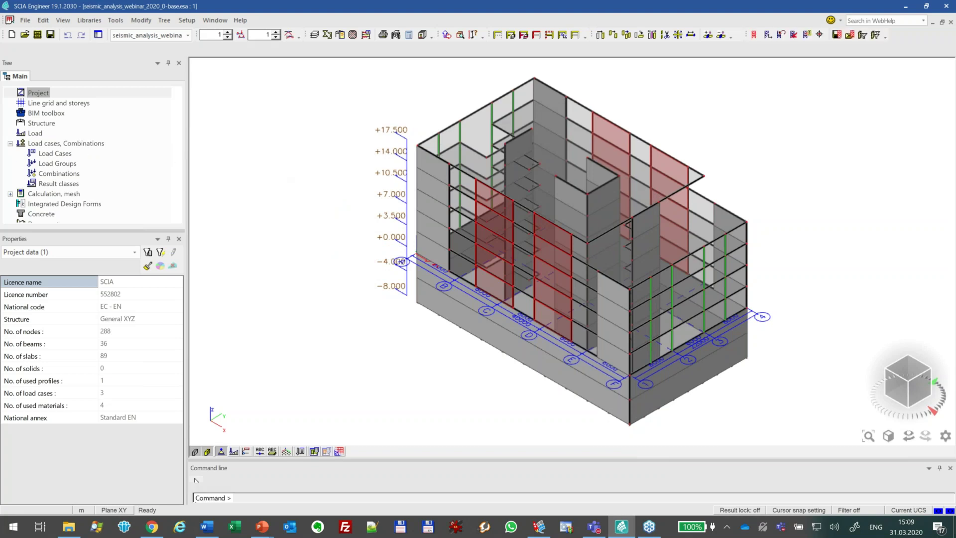
# - Create a mass group named DL bound to load case DL - dead load, keeping its masses up-to-date with loads
pyautogui.click(11, 144)
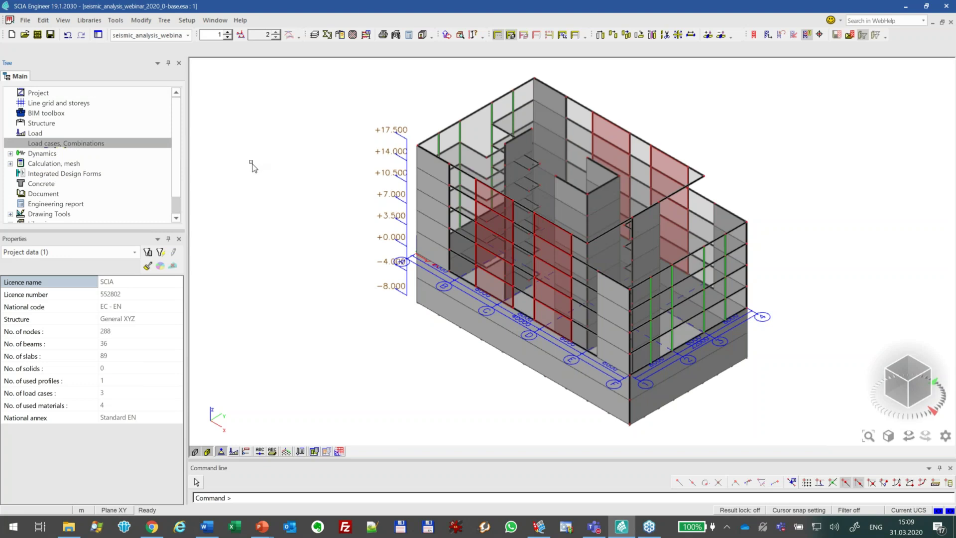
pyautogui.click(55, 155)
pyautogui.click(48, 163)
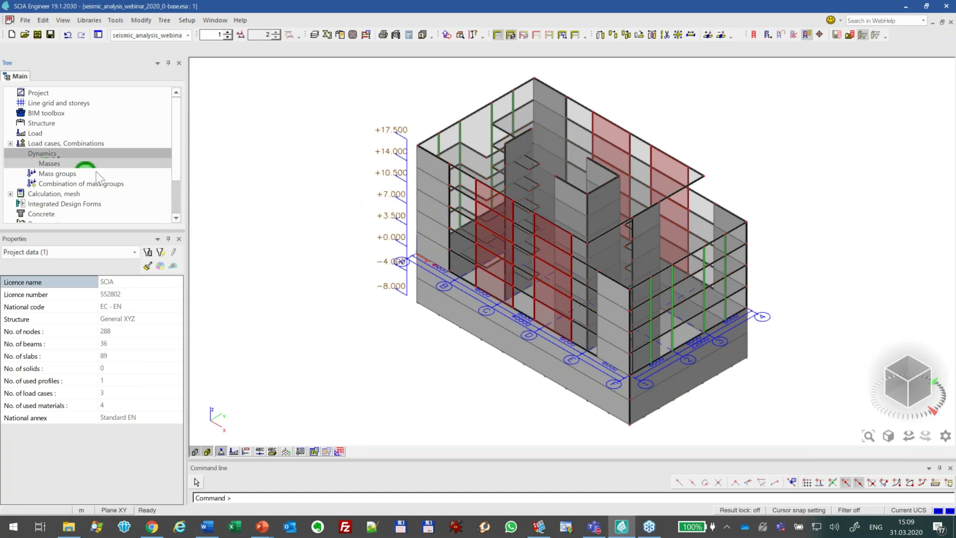
pyautogui.click(74, 174)
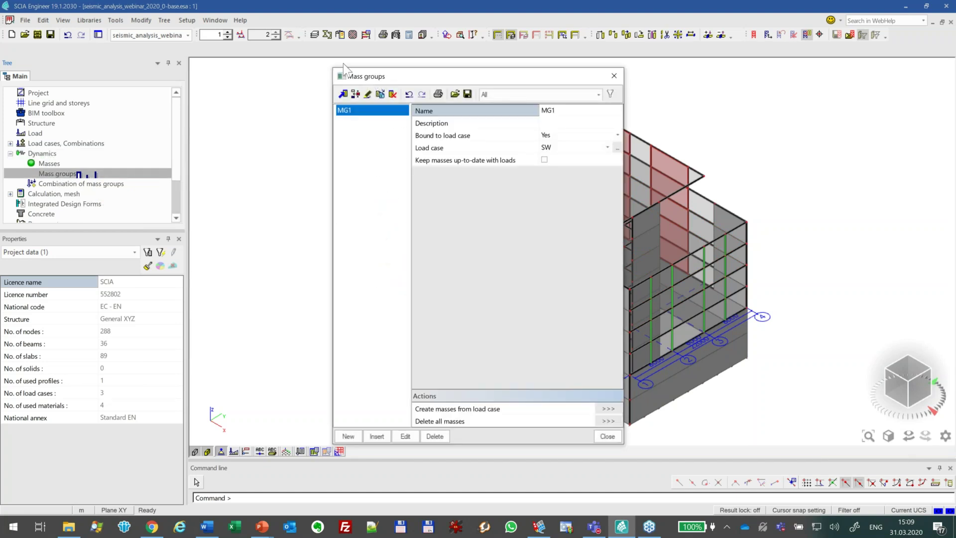
pyautogui.moveTo(367, 78); pyautogui.dragTo(332, 64)
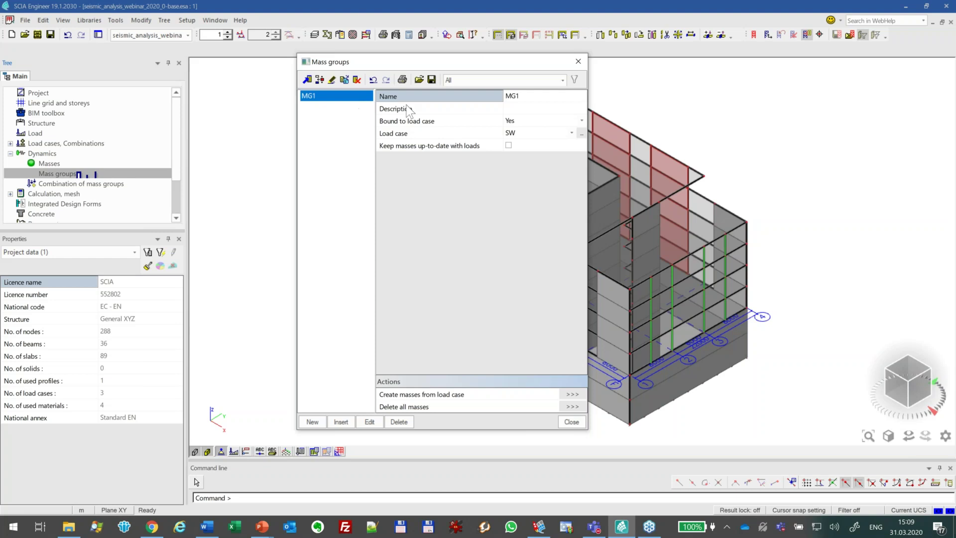
pyautogui.click(535, 94)
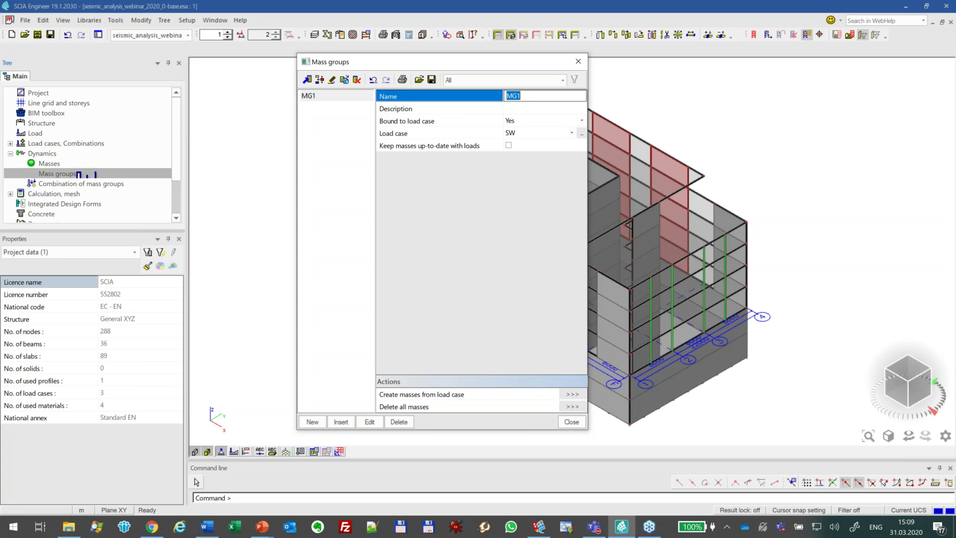
pyautogui.write('DL')
pyautogui.press('Return')
pyautogui.click(531, 135)
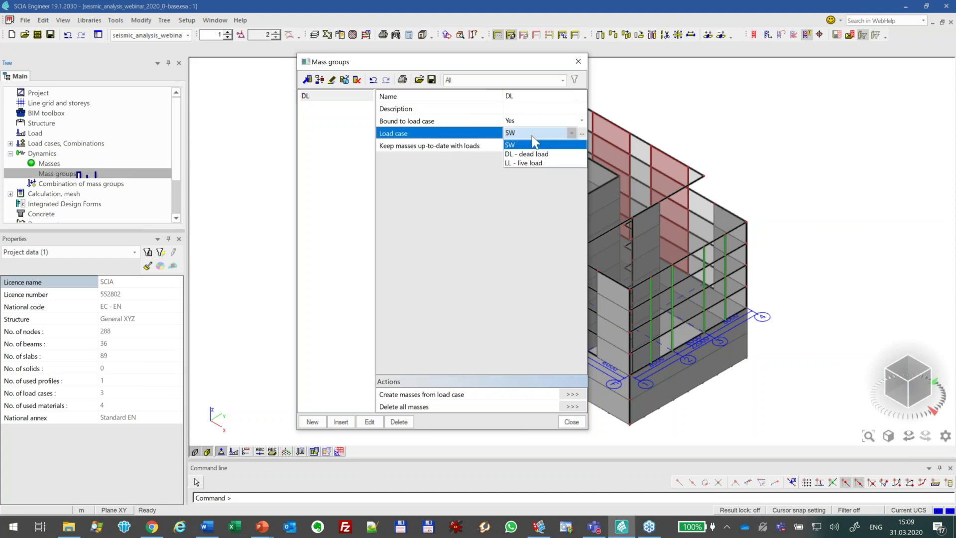
pyautogui.click(538, 155)
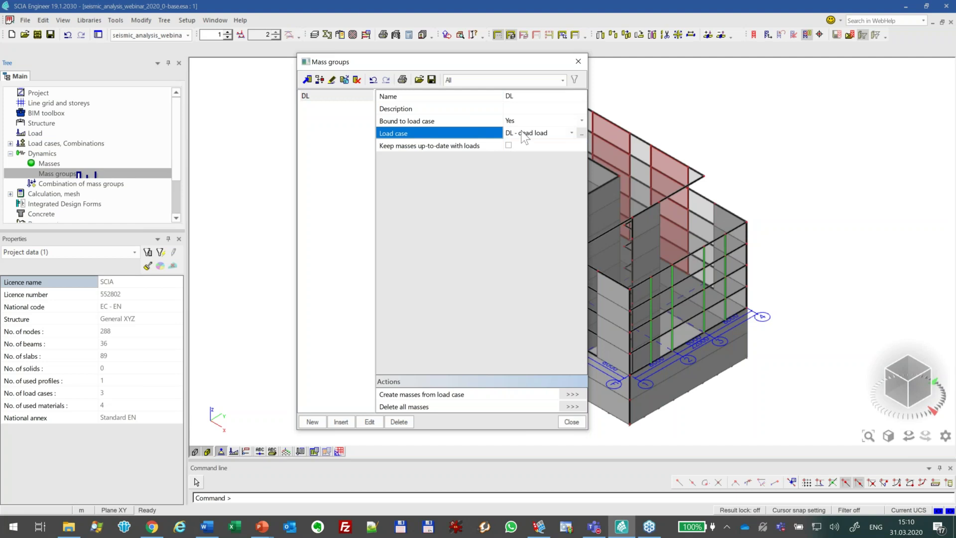
pyautogui.click(508, 145)
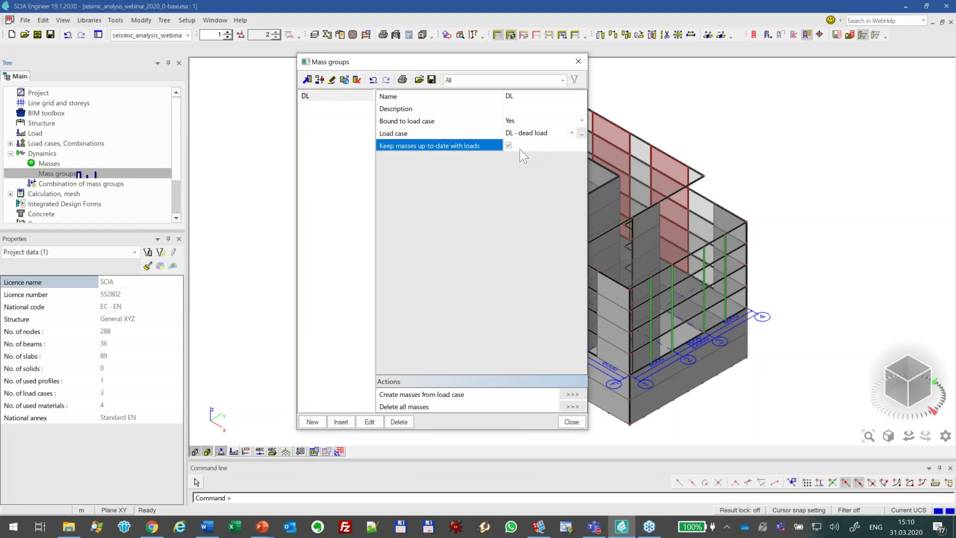
# - Add a second mass group named LL bound to load case LL - live load
pyautogui.click(314, 422)
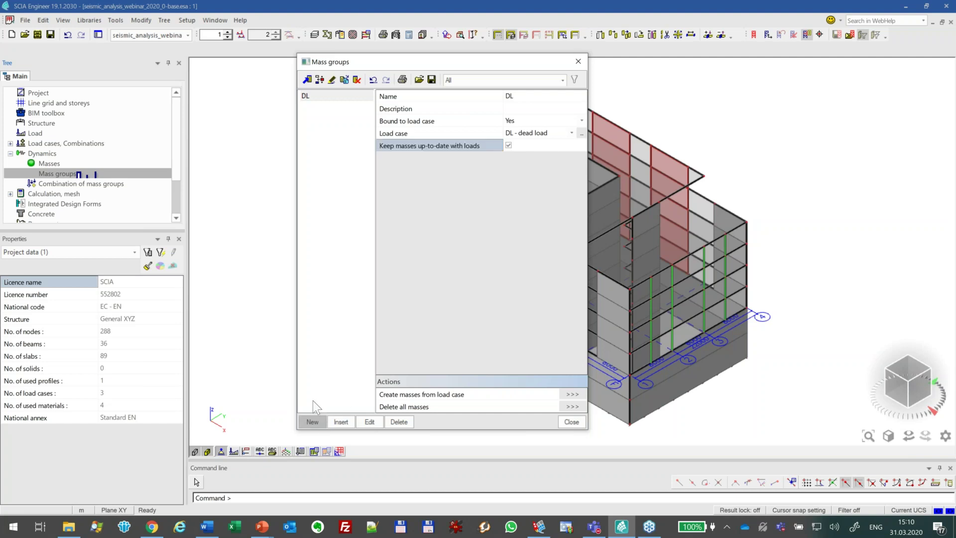
pyautogui.click(542, 92)
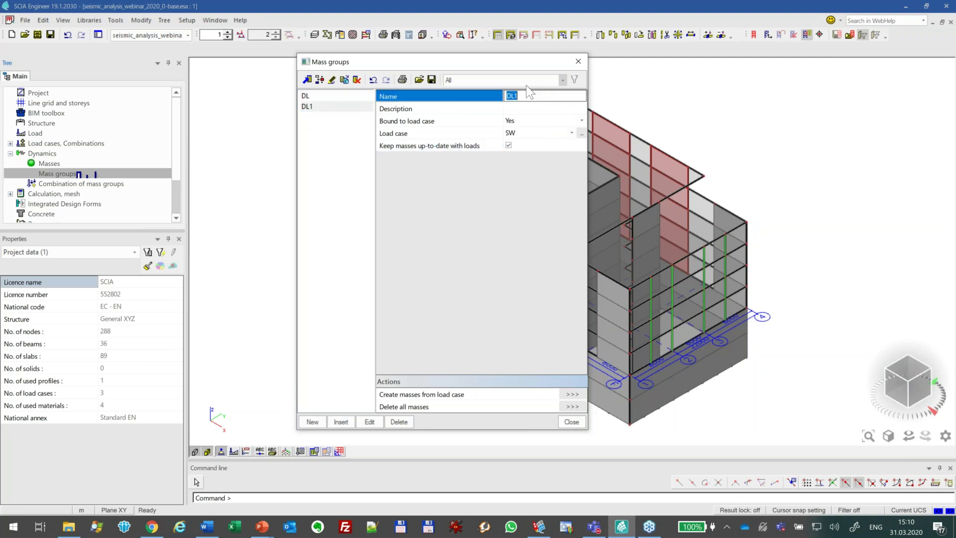
pyautogui.write('LL')
pyautogui.press('Return')
pyautogui.click(542, 136)
pyautogui.click(541, 136)
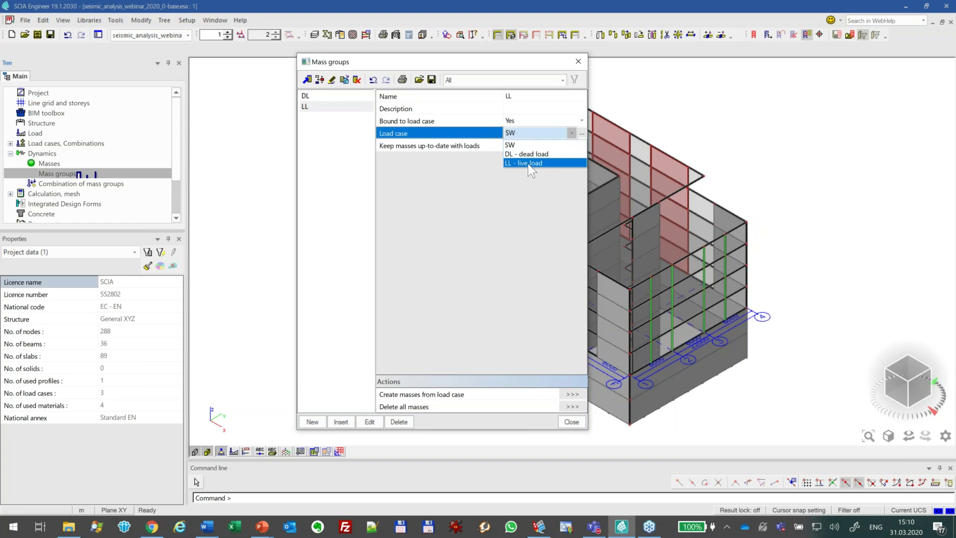
pyautogui.click(528, 163)
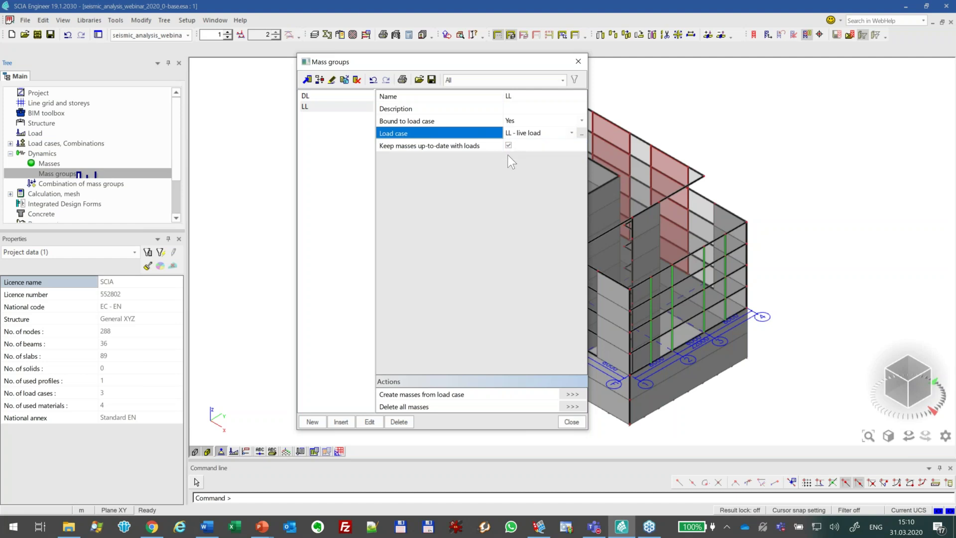
# - Generate the masses of mass group LL from its load case and close the mass groups manager
pyautogui.moveTo(352, 60); pyautogui.dragTo(245, 57)
pyautogui.moveTo(310, 62); pyautogui.dragTo(663, 49)
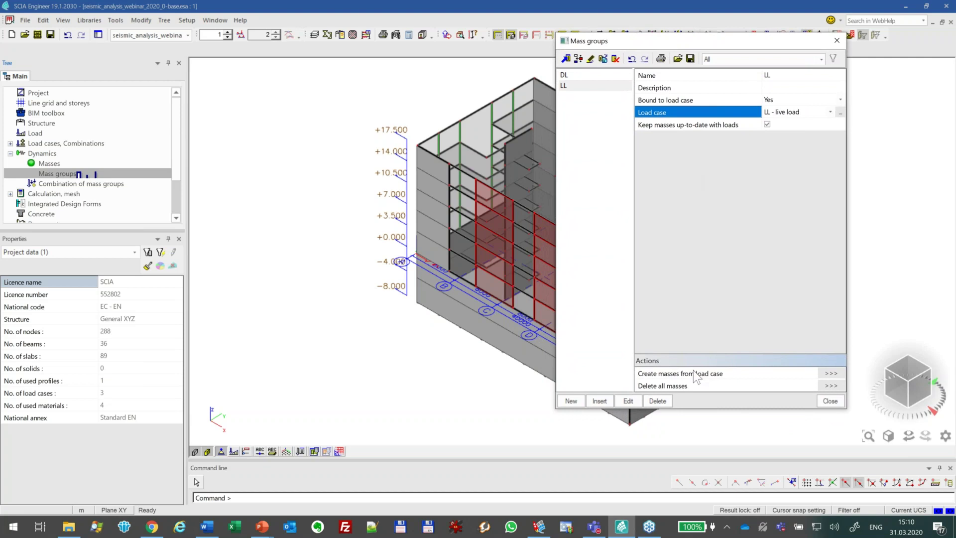
pyautogui.click(835, 372)
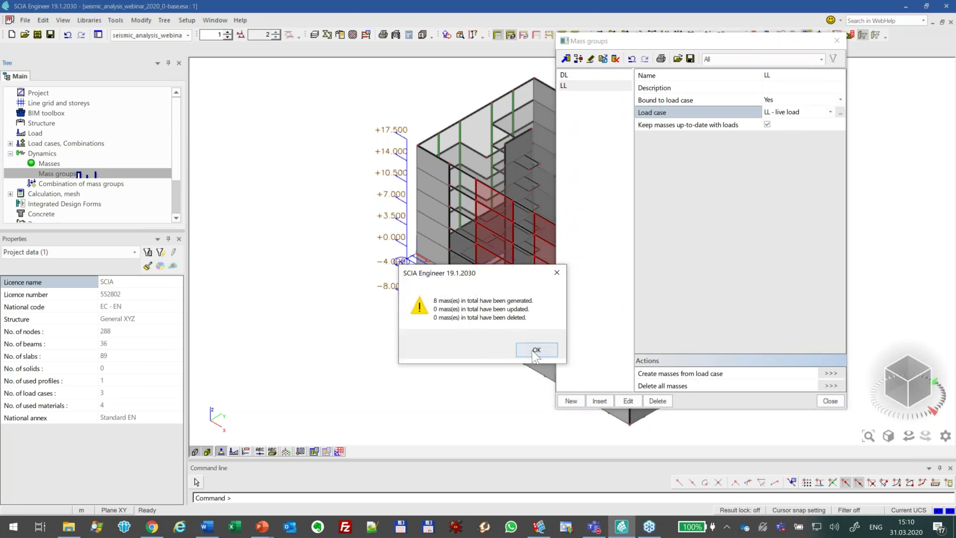
pyautogui.click(536, 349)
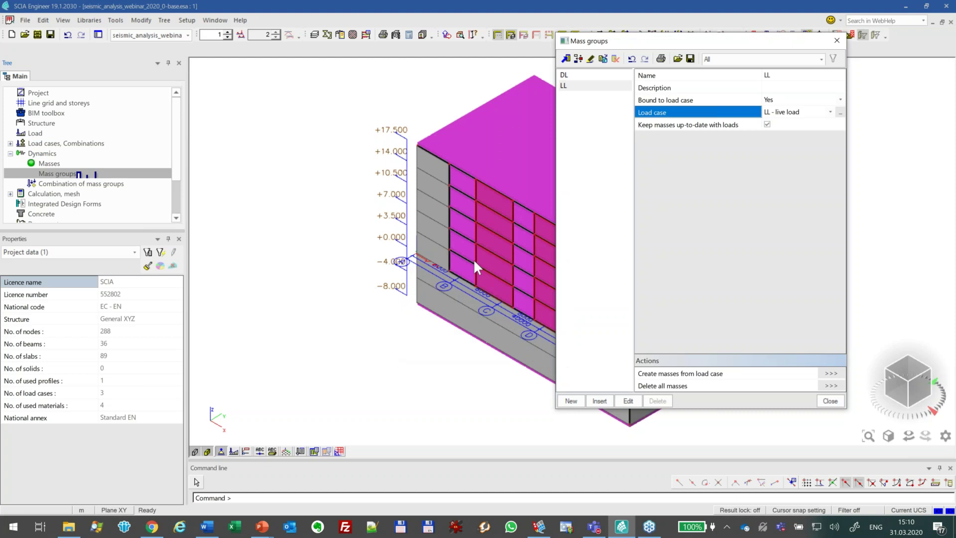
pyautogui.click(825, 399)
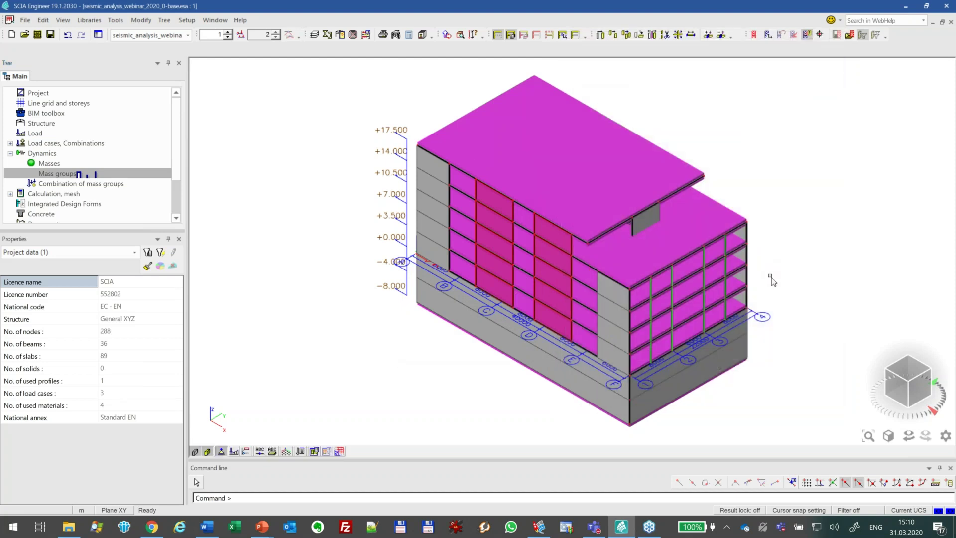
# - Hide the wall and slab rendering and inspect the properties of the surface mass on the roof slab
pyautogui.keyDown('ctrl'); pyautogui.moveTo(774, 276); pyautogui.dragTo(786, 264, button='right'); pyautogui.keyUp('ctrl')
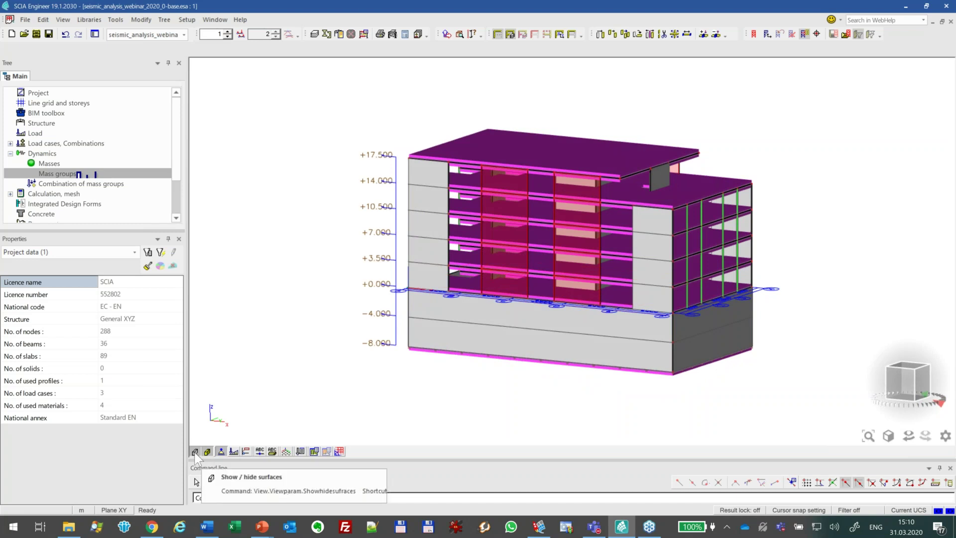
pyautogui.click(207, 451)
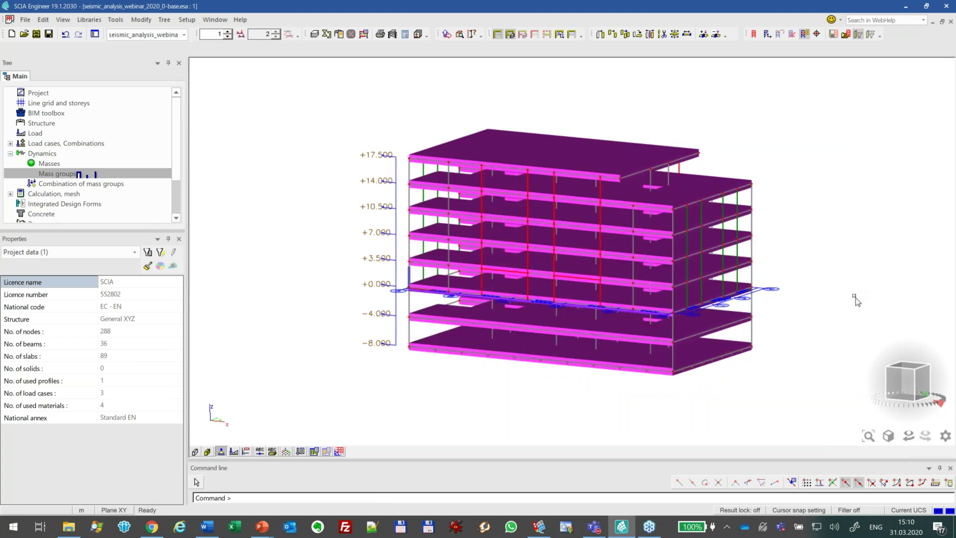
pyautogui.click(683, 151)
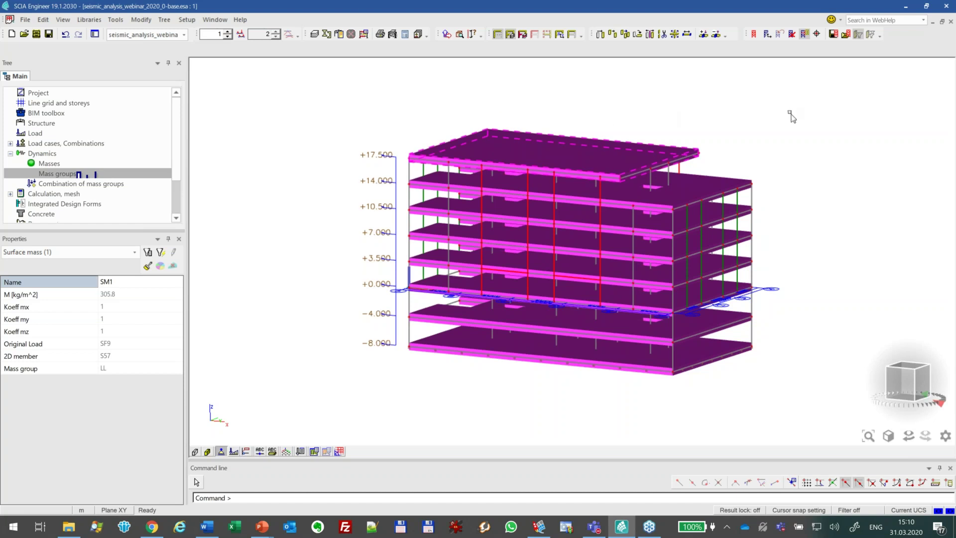
pyautogui.press('Escape')
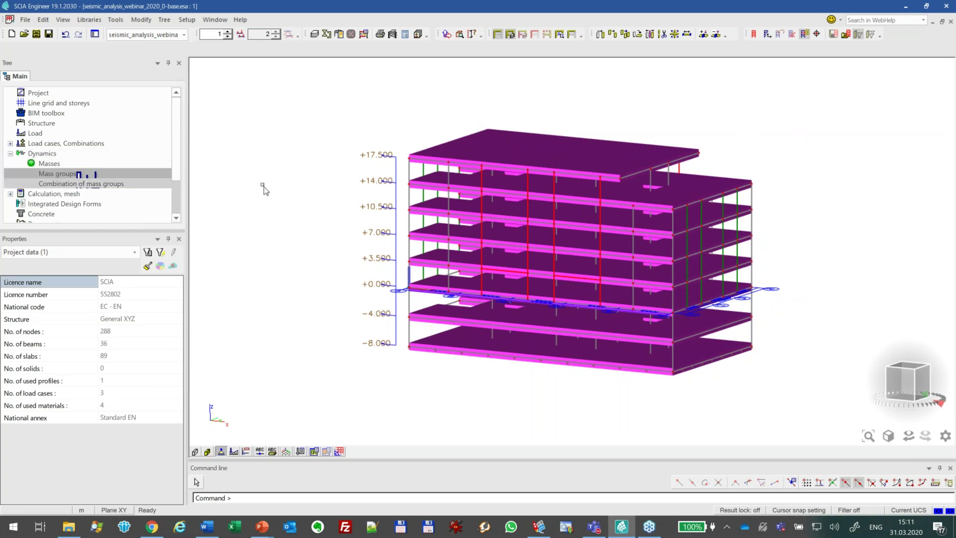
# - Generate the masses of mass group DL from its dead load case and leave the Masses service
pyautogui.doubleClick(33, 160)
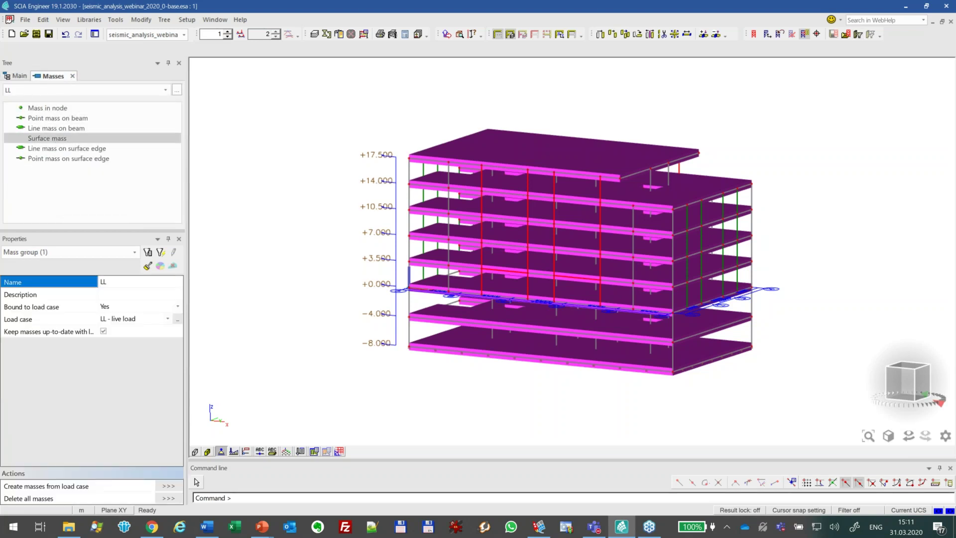
pyautogui.click(112, 90)
pyautogui.click(97, 102)
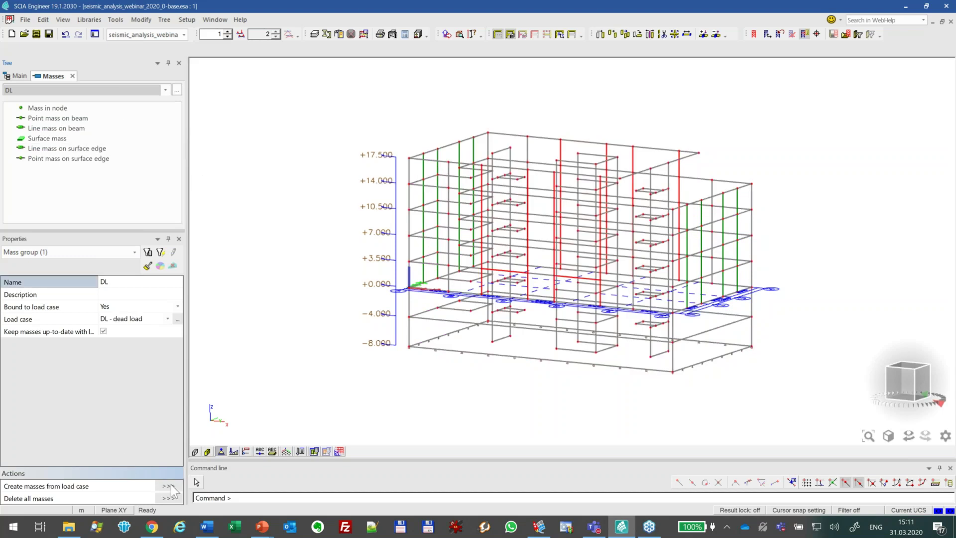
pyautogui.click(172, 486)
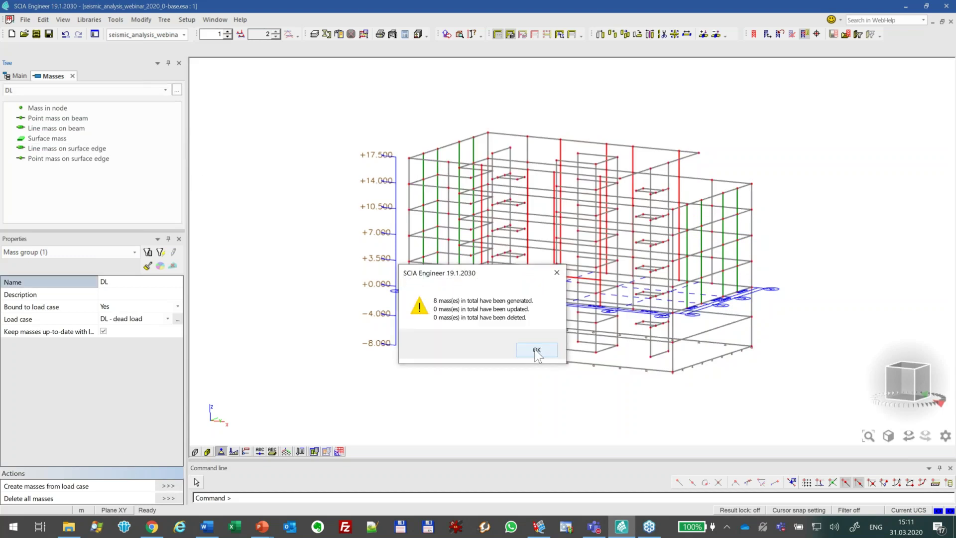
pyautogui.click(536, 350)
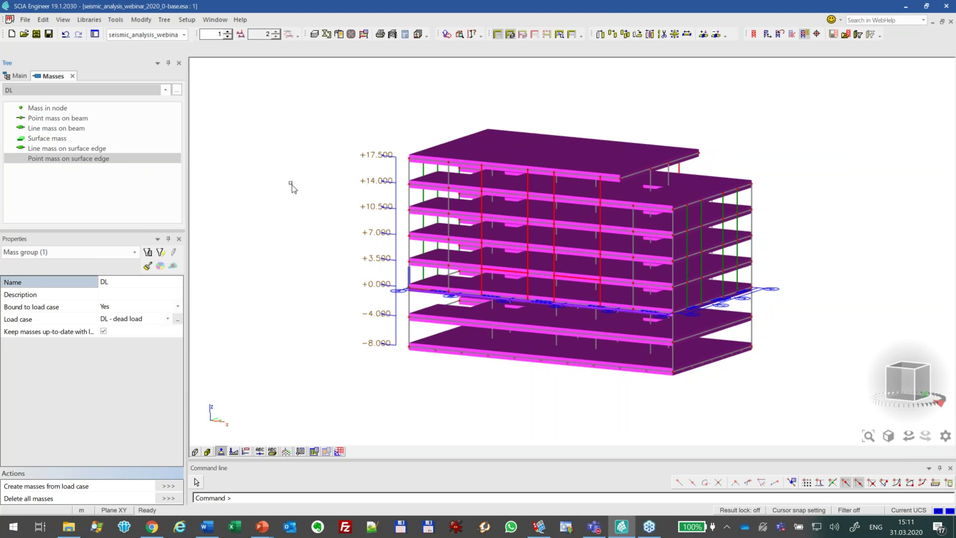
pyautogui.click(72, 75)
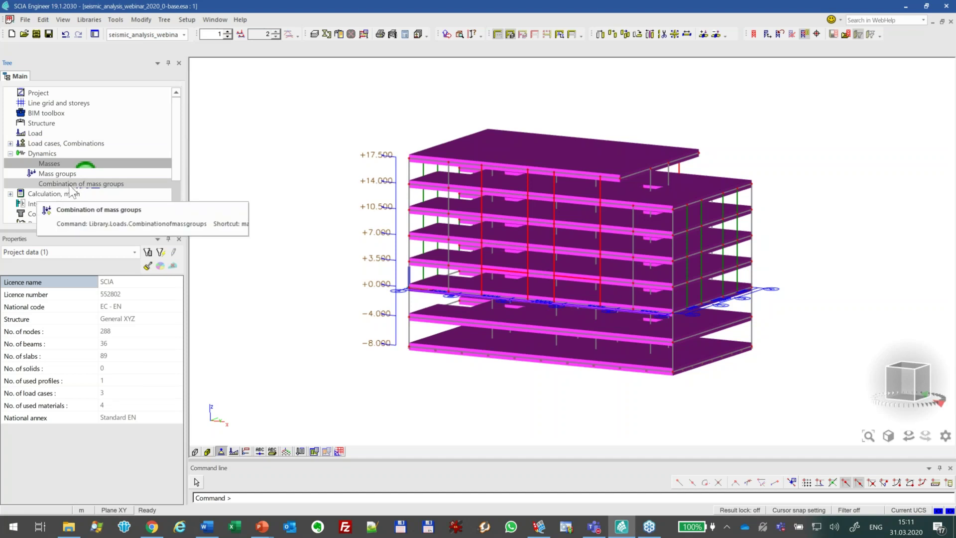
# - Create a combination of mass groups containing both DL and LL
pyautogui.click(68, 185)
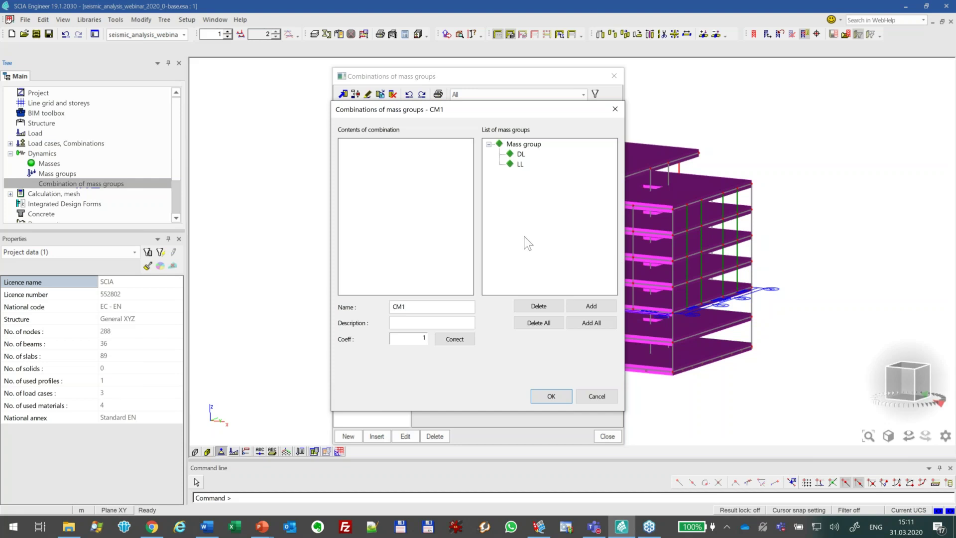
pyautogui.doubleClick(529, 145)
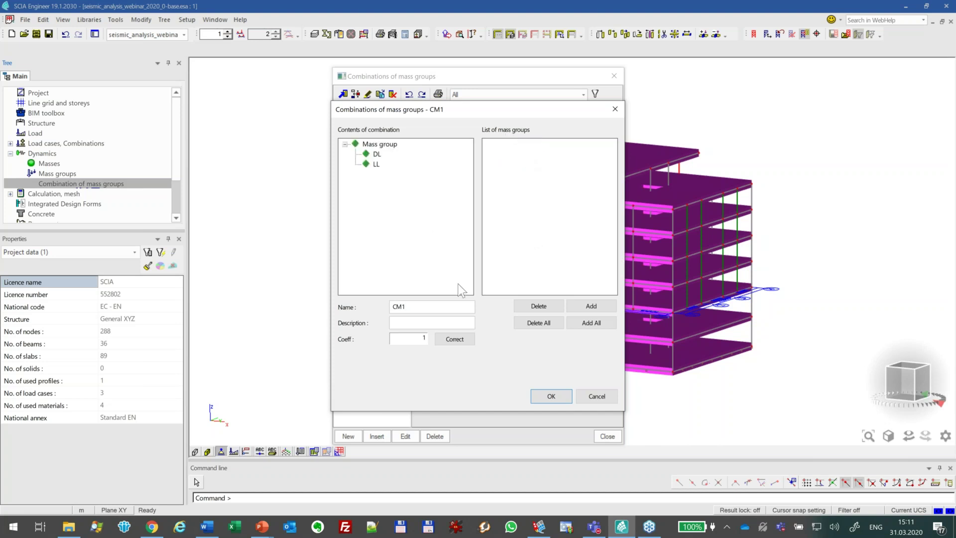
pyautogui.click(550, 397)
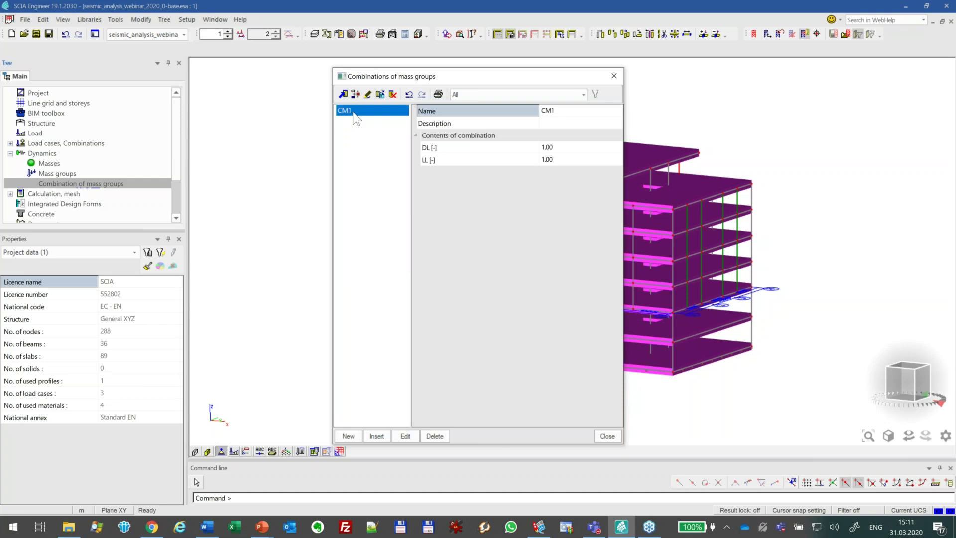
# - Set the LL factor in mass group combination CM1 to 0.3 and close the combinations manager
pyautogui.moveTo(465, 76); pyautogui.dragTo(452, 73)
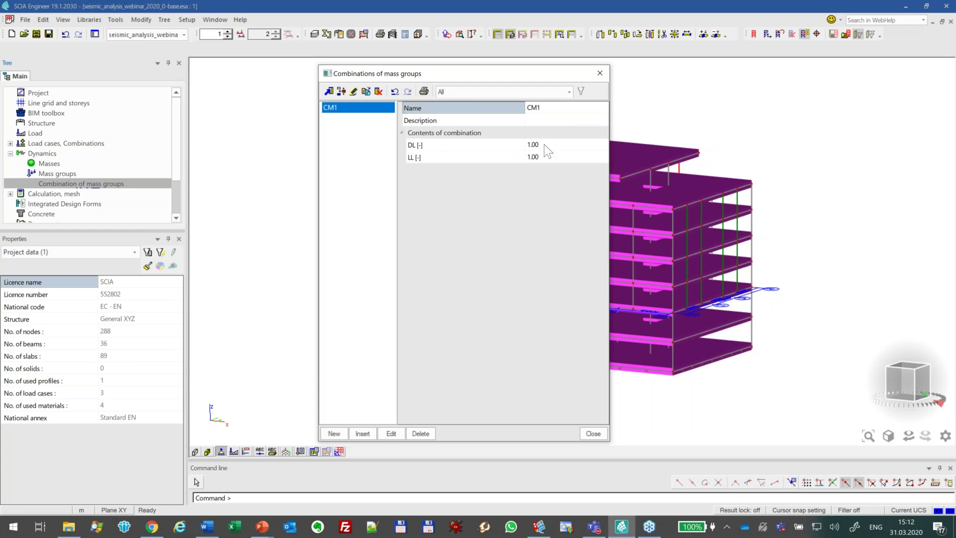
pyautogui.click(548, 157)
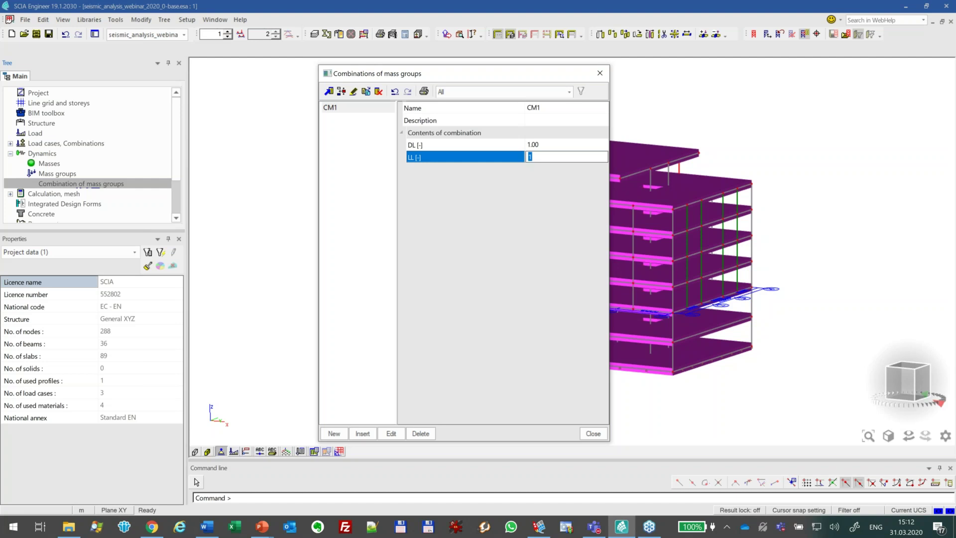
pyautogui.write('0.3')
pyautogui.press('Return')
pyautogui.moveTo(477, 74); pyautogui.dragTo(346, 61)
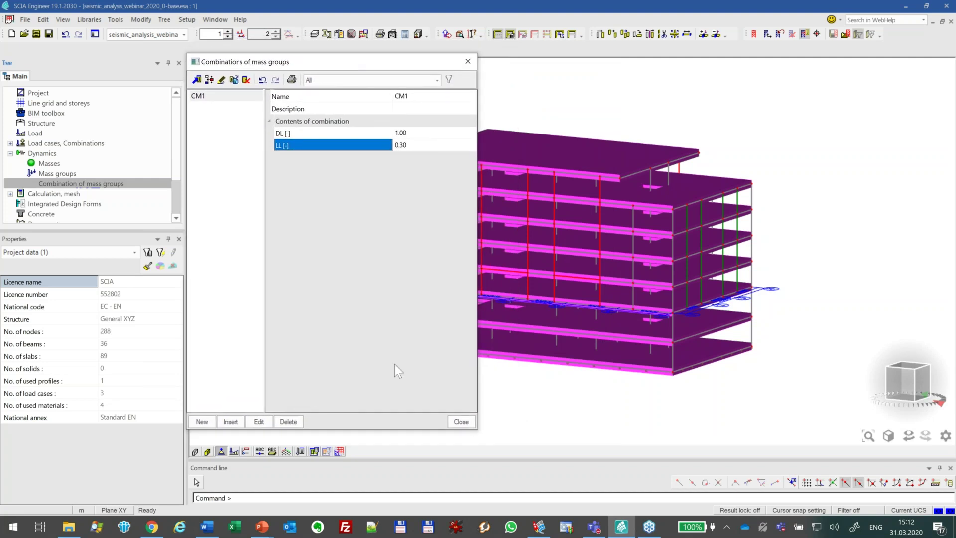
pyautogui.click(460, 422)
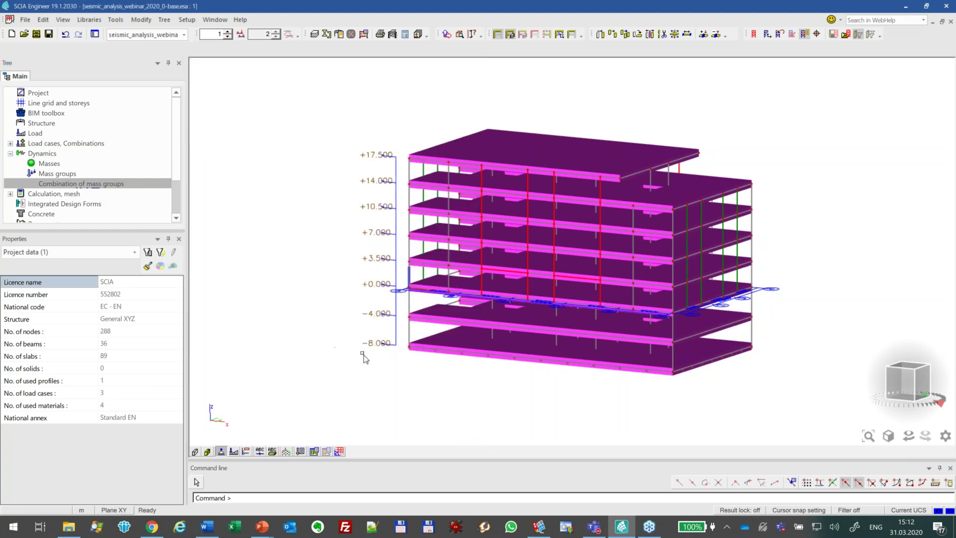
# - Open the FE analysis setup, select modal analysis instead of linear analysis, and close it without calculating
pyautogui.click(10, 154)
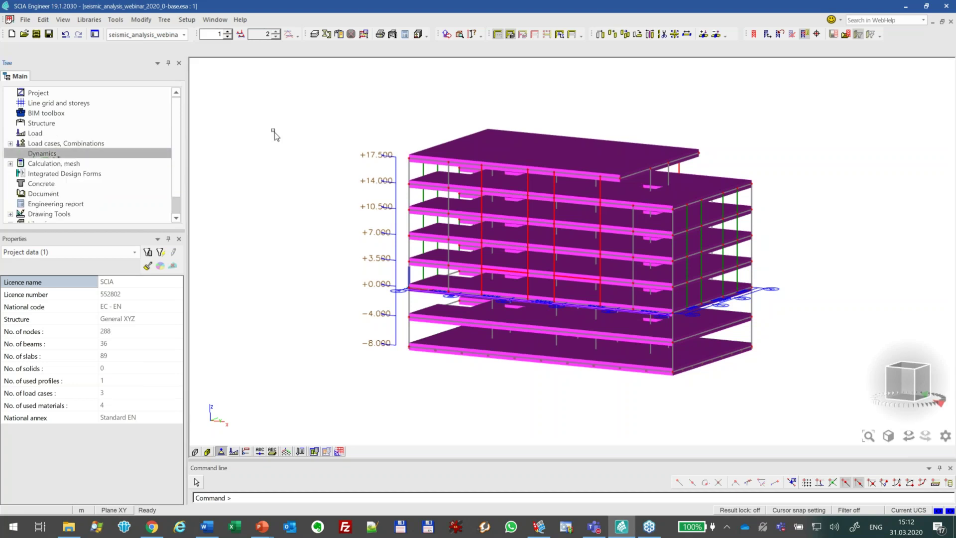
pyautogui.click(364, 33)
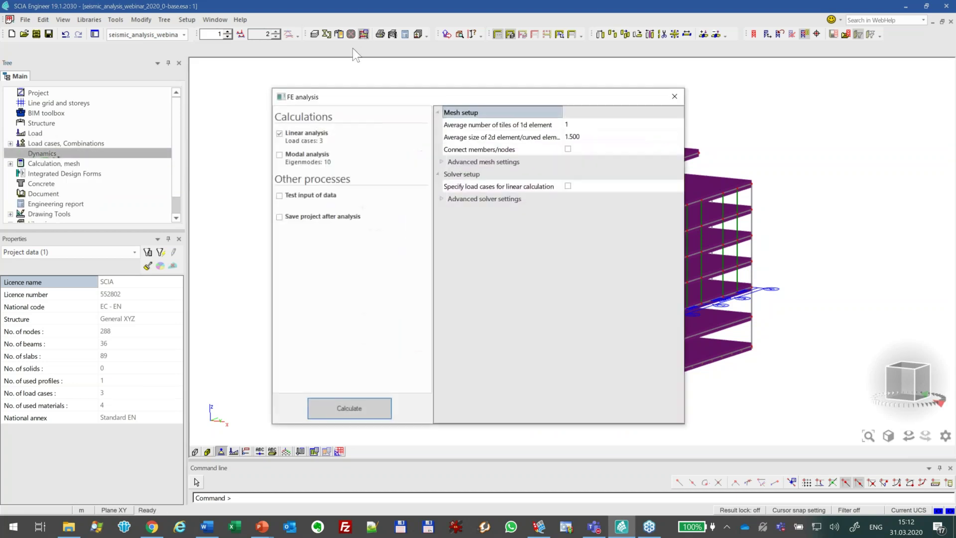
pyautogui.click(279, 133)
pyautogui.click(280, 154)
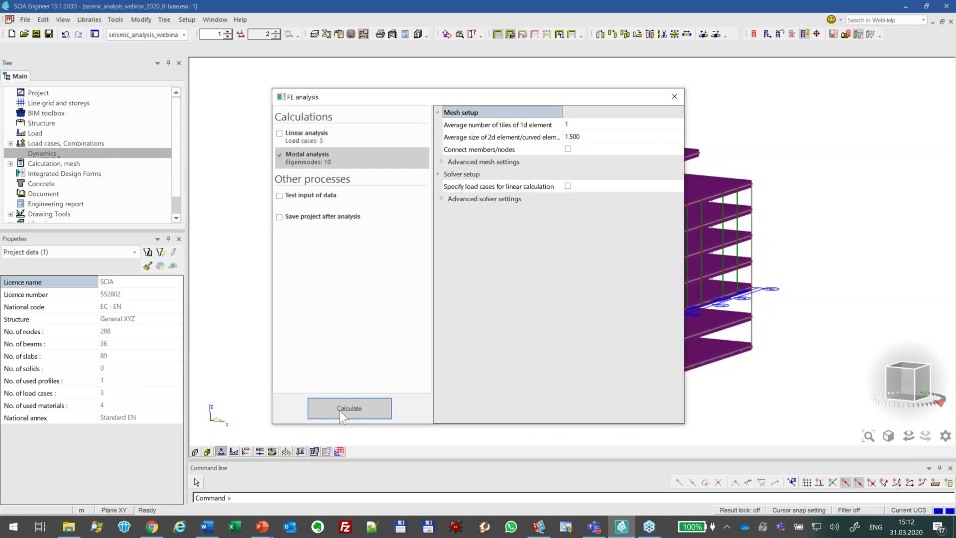
pyautogui.click(675, 98)
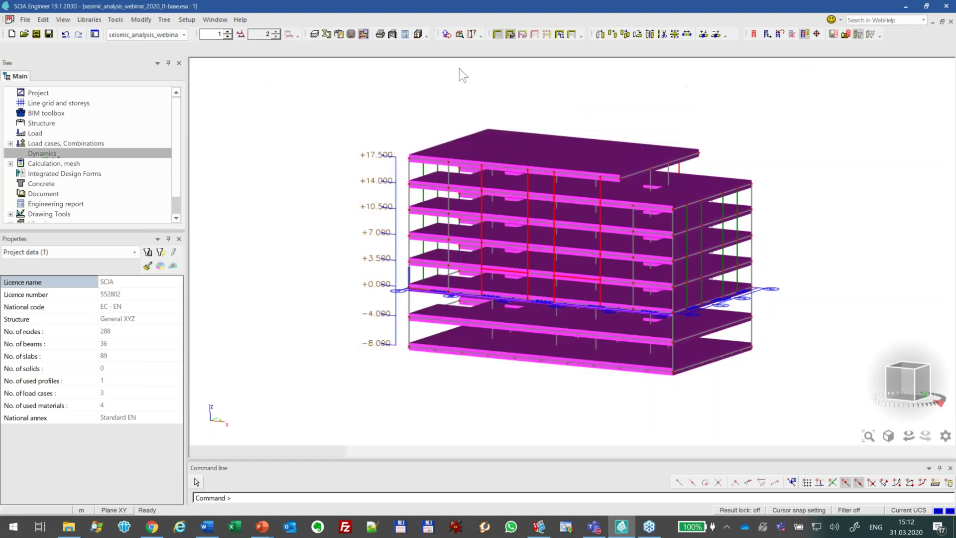
# - Switch to the open project seismic_analysis_webinar_2020_1-modal.esa and open its Results service
pyautogui.click(214, 20)
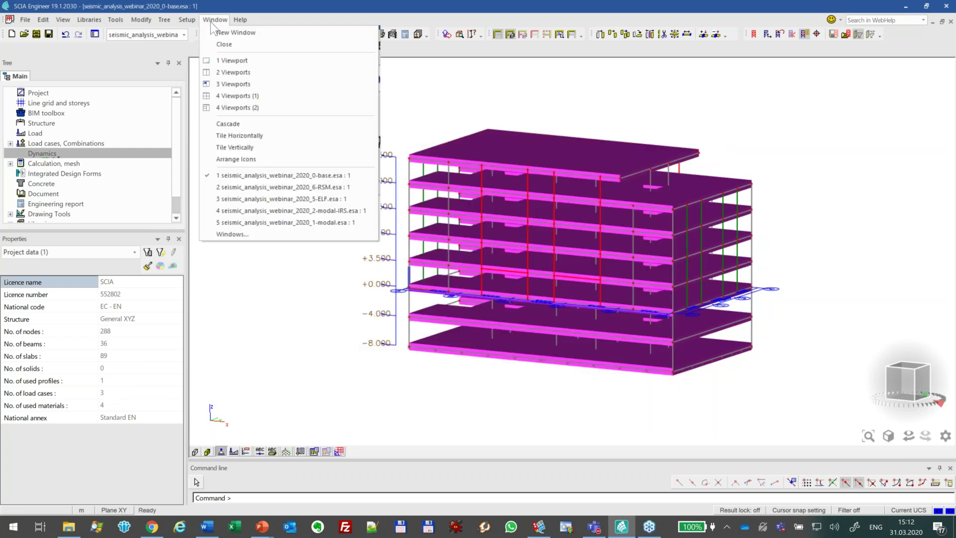
pyautogui.click(302, 222)
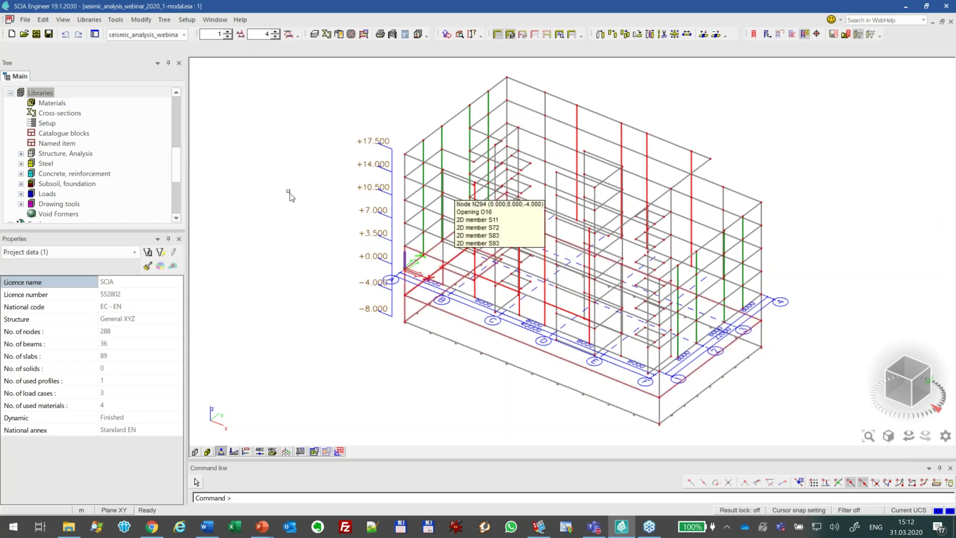
pyautogui.click(10, 93)
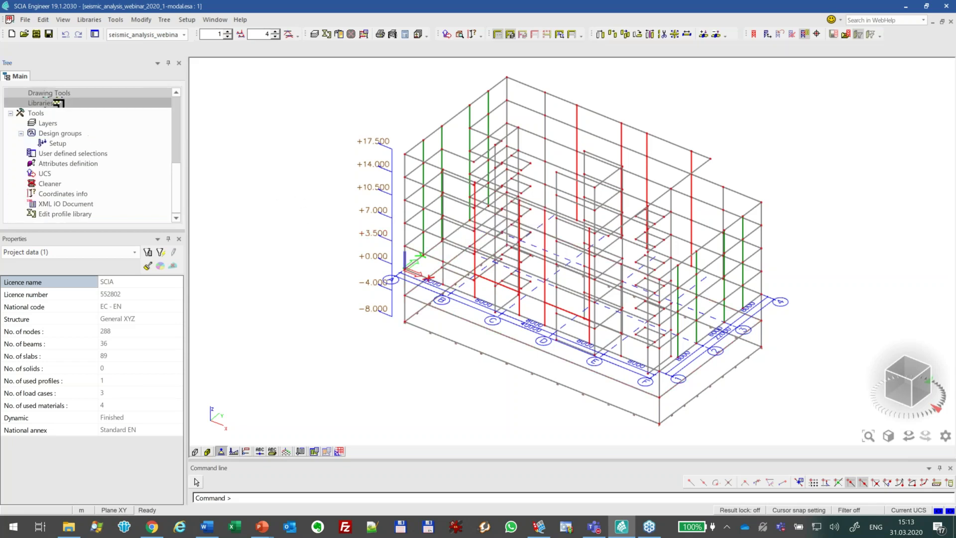
pyautogui.click(10, 113)
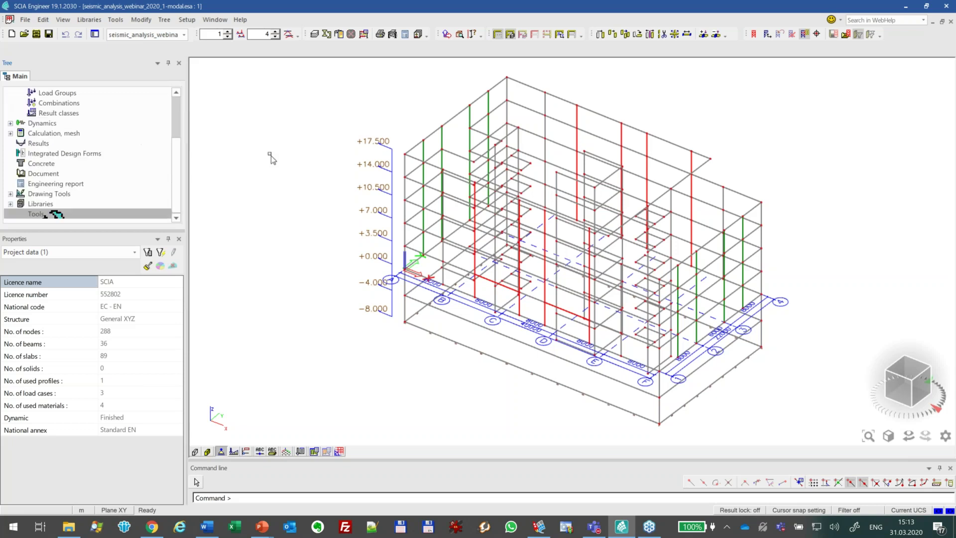
pyautogui.doubleClick(46, 143)
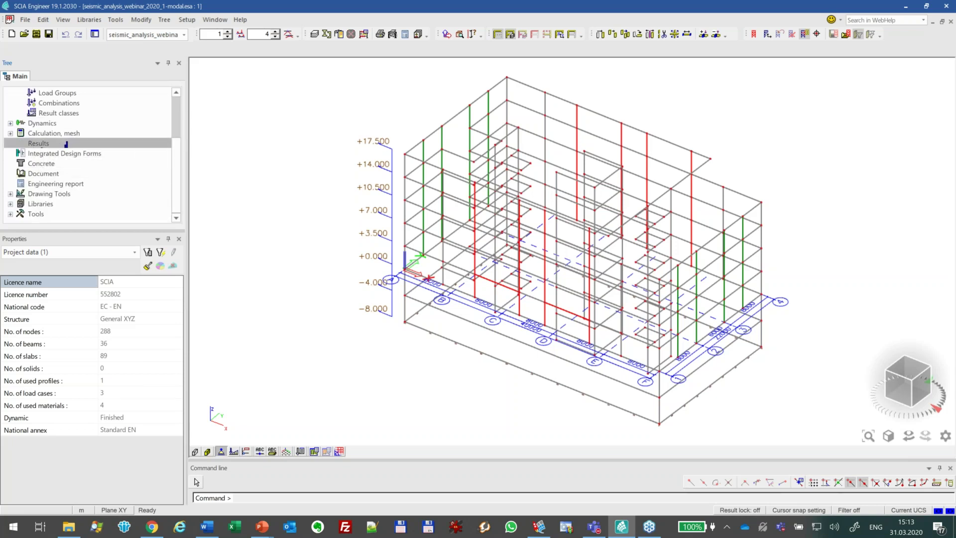
# - Preview the eigenfrequency calculation protocol, examine the sum of masses and the relative modal masses of all modes, and close the preview
pyautogui.click(54, 183)
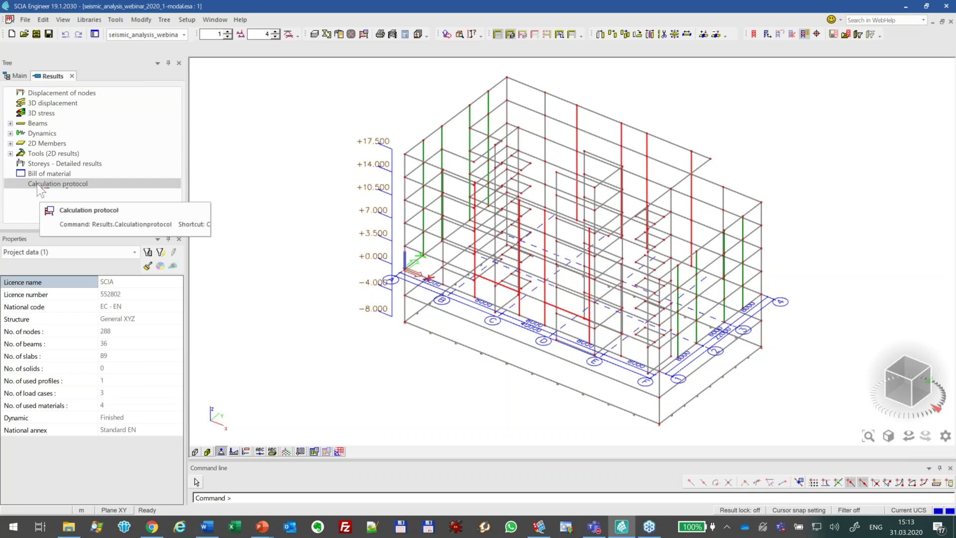
pyautogui.doubleClick(179, 183)
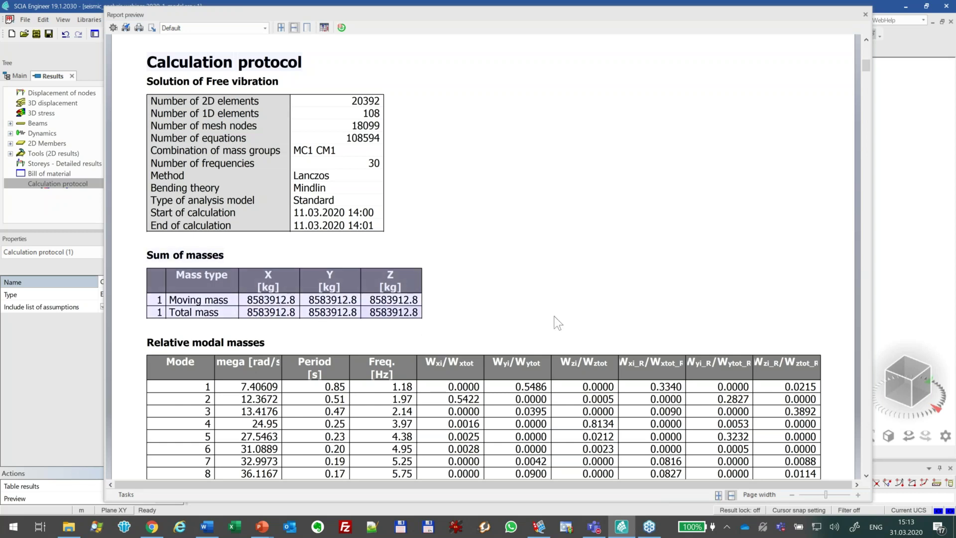
pyautogui.scroll(-5, 833, 298)
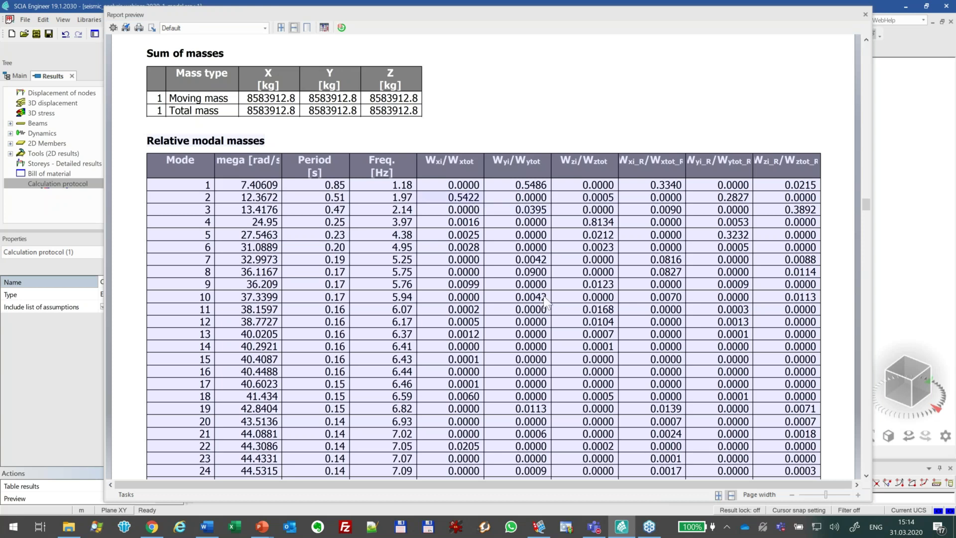
pyautogui.moveTo(867, 208); pyautogui.dragTo(871, 324)
pyautogui.scroll(-1, 873, 332)
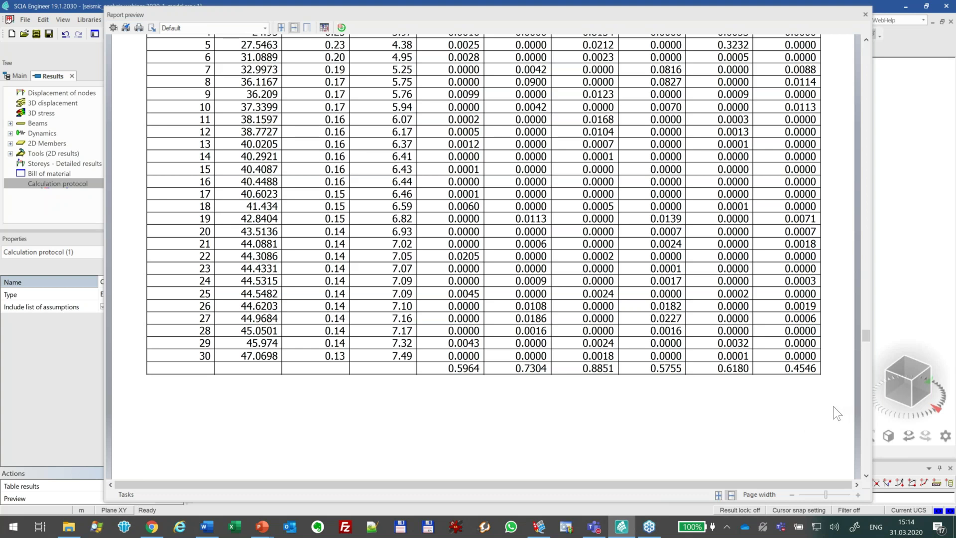
pyautogui.scroll(10, 832, 408)
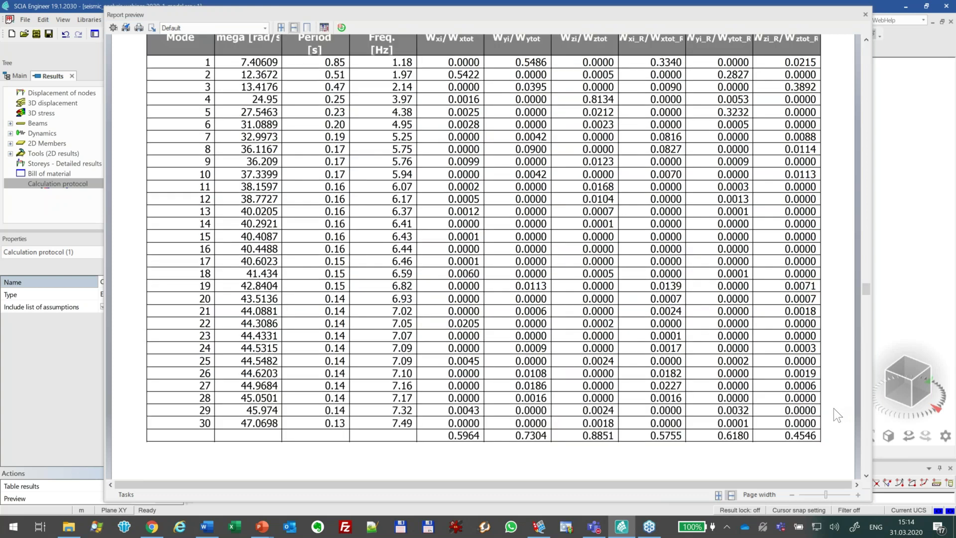
pyautogui.scroll(1, 537, 290)
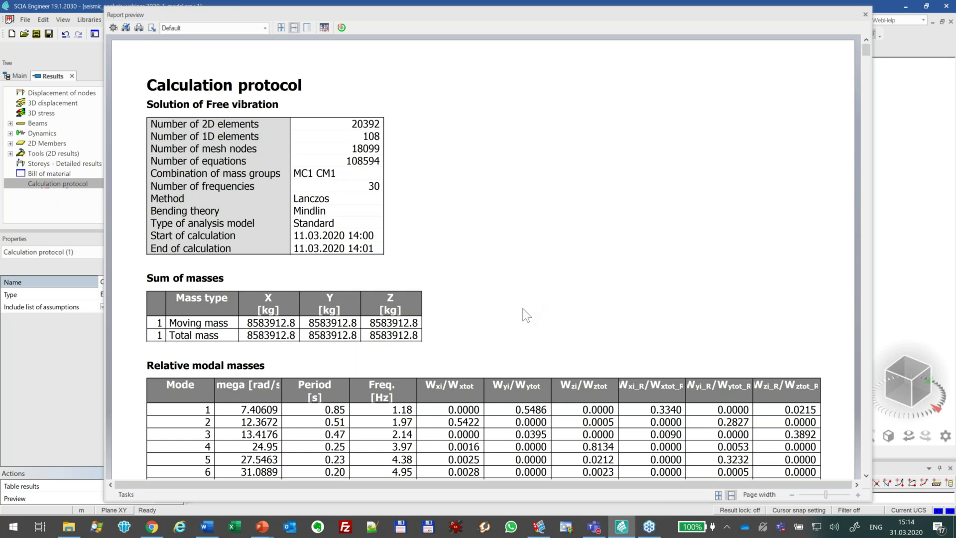
pyautogui.click(866, 15)
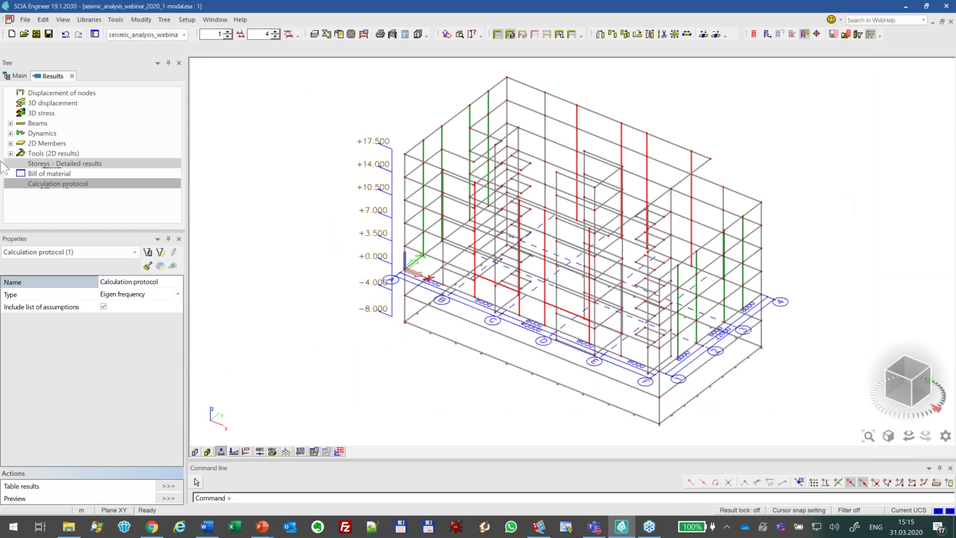
# - Display the 3D displacement of the whole building for the first mode, mass combination CM1/1 - 1.18
pyautogui.click(49, 104)
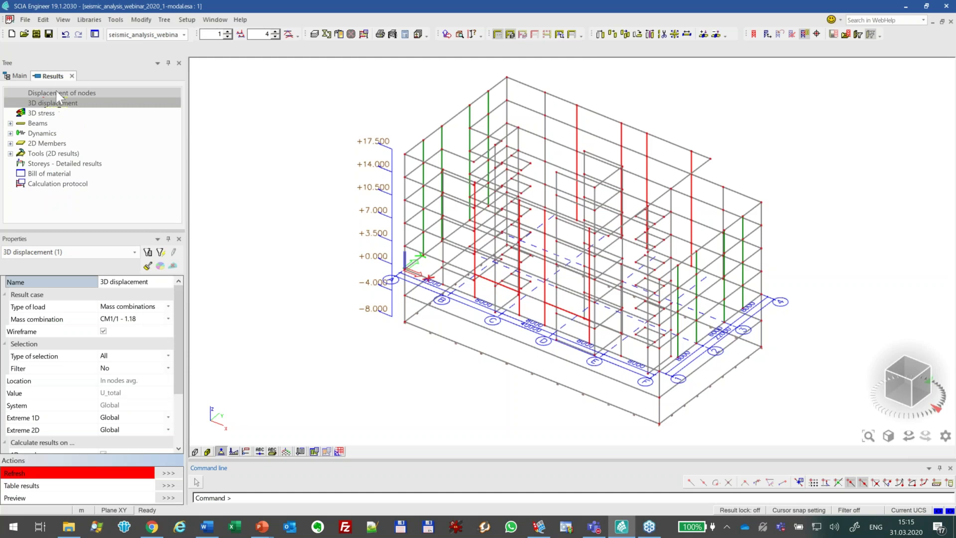
pyautogui.click(132, 318)
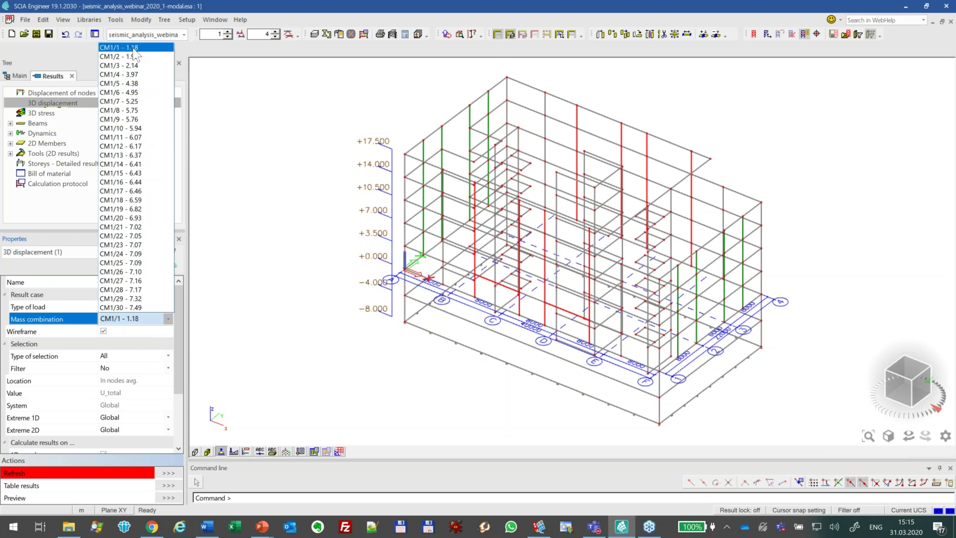
pyautogui.click(132, 48)
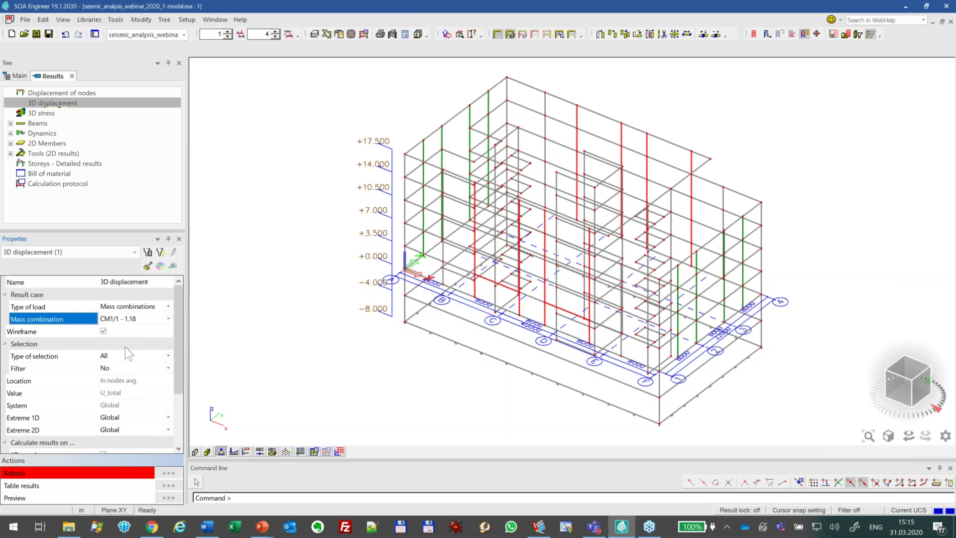
pyautogui.click(162, 474)
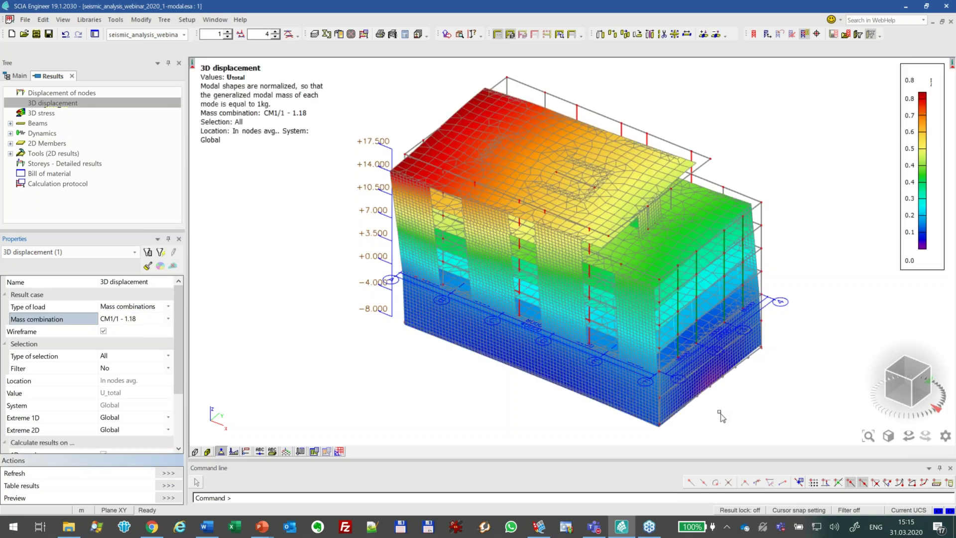
pyautogui.keyDown('ctrl'); pyautogui.moveTo(763, 412); pyautogui.dragTo(780, 340, button='right'); pyautogui.keyUp('ctrl')
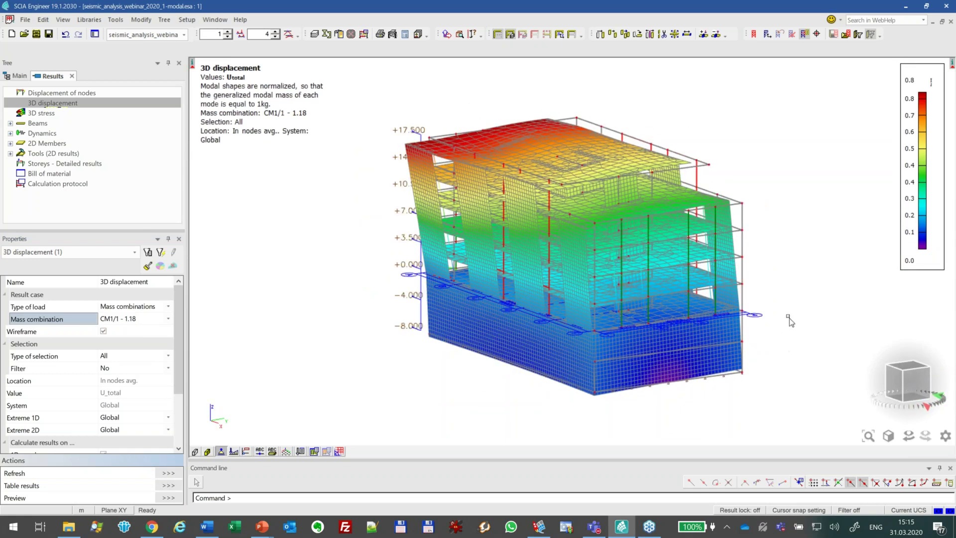
pyautogui.keyDown('ctrl'); pyautogui.moveTo(784, 268); pyautogui.dragTo(787, 273, button='right'); pyautogui.keyUp('ctrl')
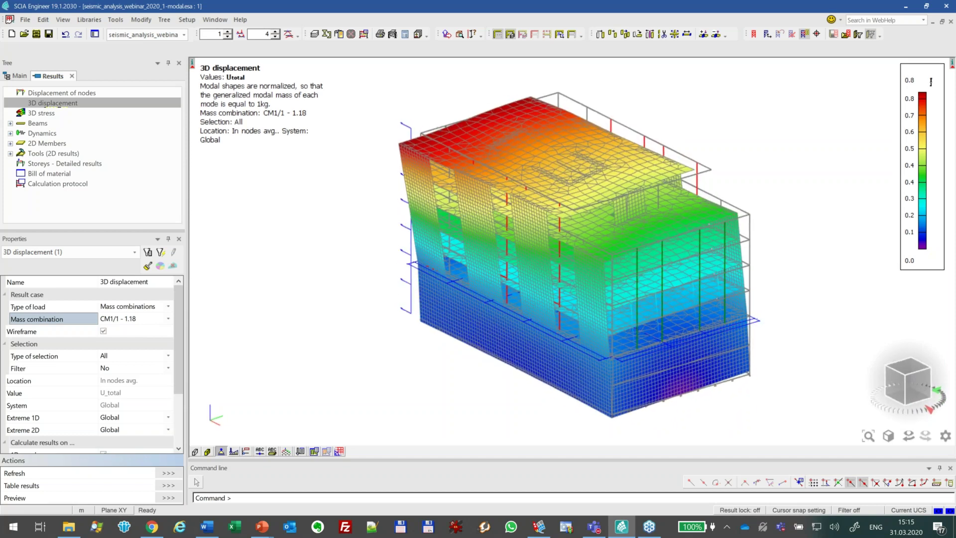
# - Animate the first mode shape in a new animation window with a play time of 2 s and the minimal ratio preset to inverted maximum
pyautogui.click(62, 20)
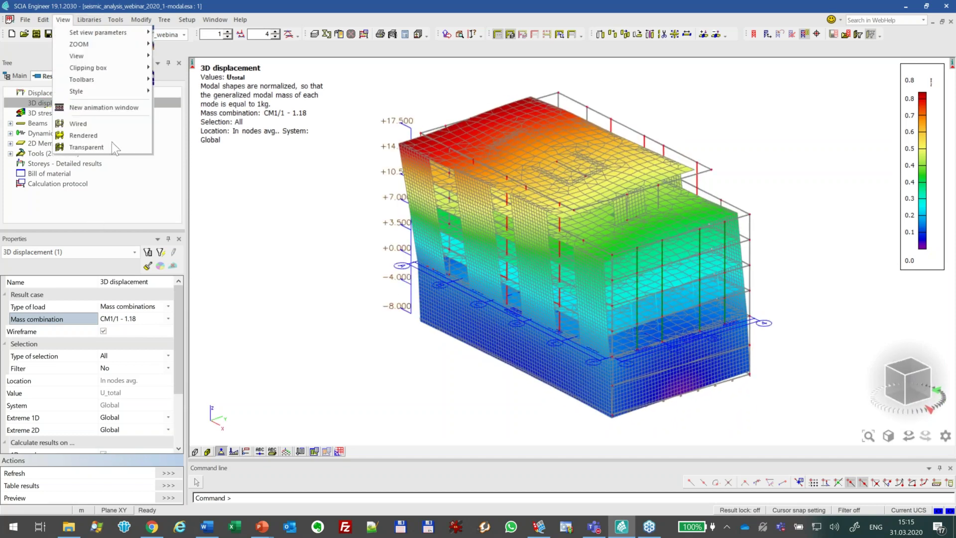
pyautogui.click(383, 80)
pyautogui.click(215, 20)
pyautogui.click(249, 43)
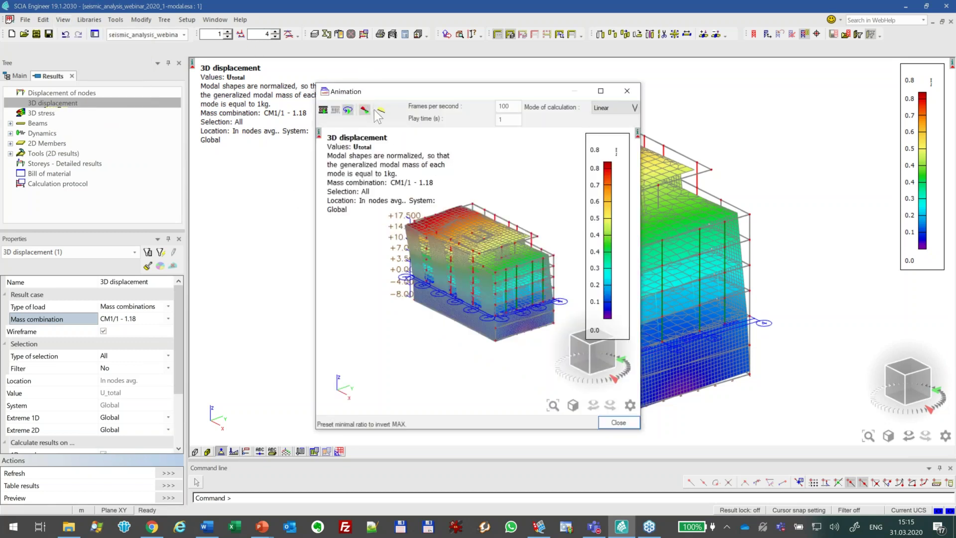
pyautogui.doubleClick(520, 119)
pyautogui.write('2')
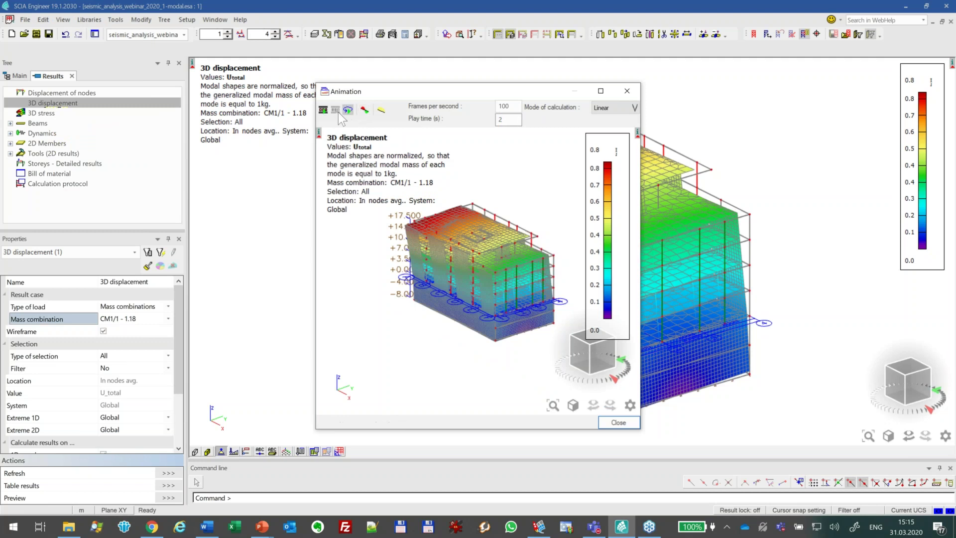
pyautogui.click(364, 112)
pyautogui.click(347, 110)
pyautogui.click(323, 110)
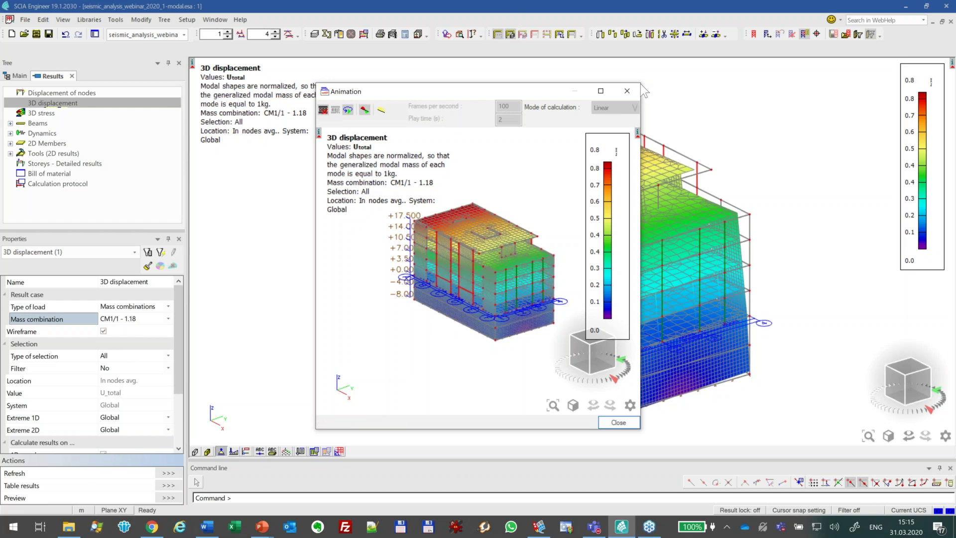
# - Examine the animated first mode shape from several angles, including from above, and close the animation window
pyautogui.scroll(5, 483, 266)
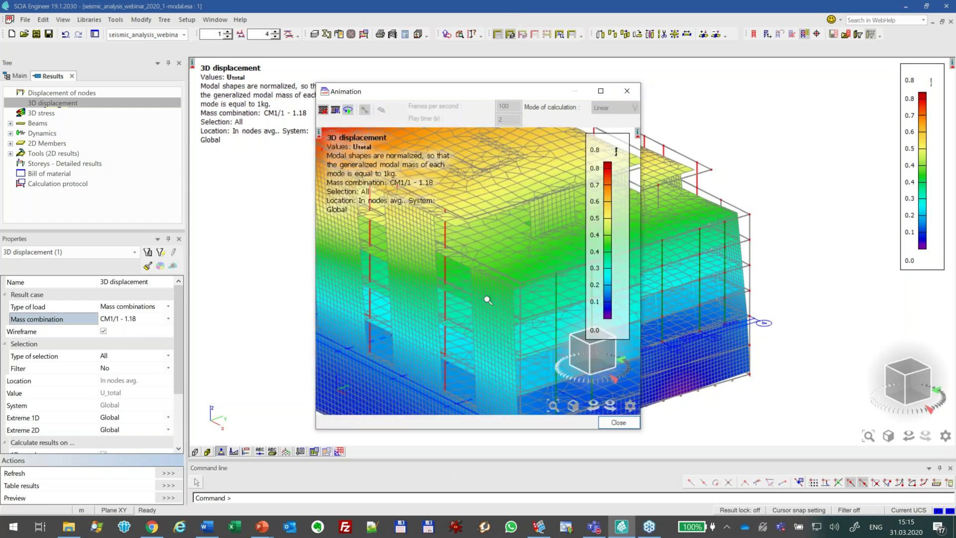
pyautogui.scroll(-3, 483, 287)
pyautogui.moveTo(510, 308); pyautogui.dragTo(497, 253, button='middle')
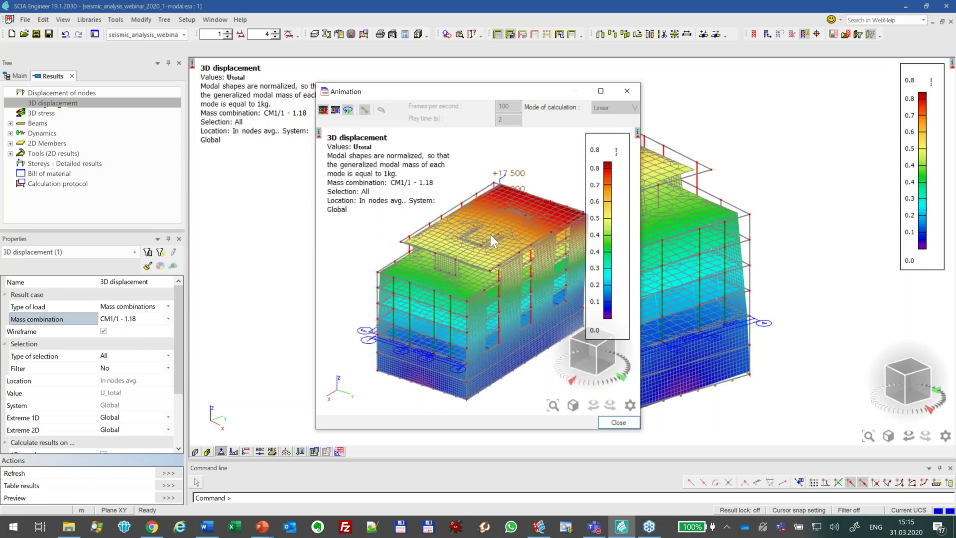
pyautogui.moveTo(489, 232); pyautogui.dragTo(504, 295, button='middle')
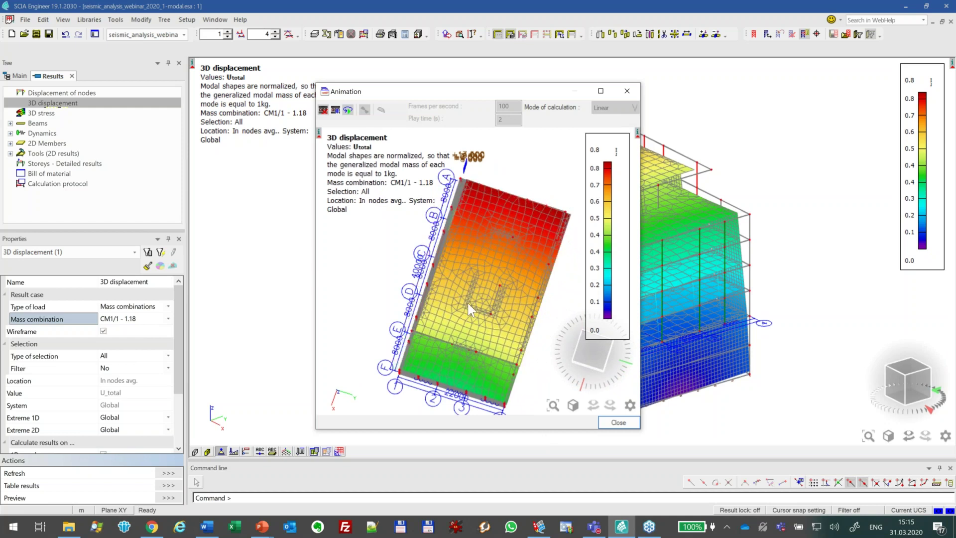
pyautogui.click(593, 351)
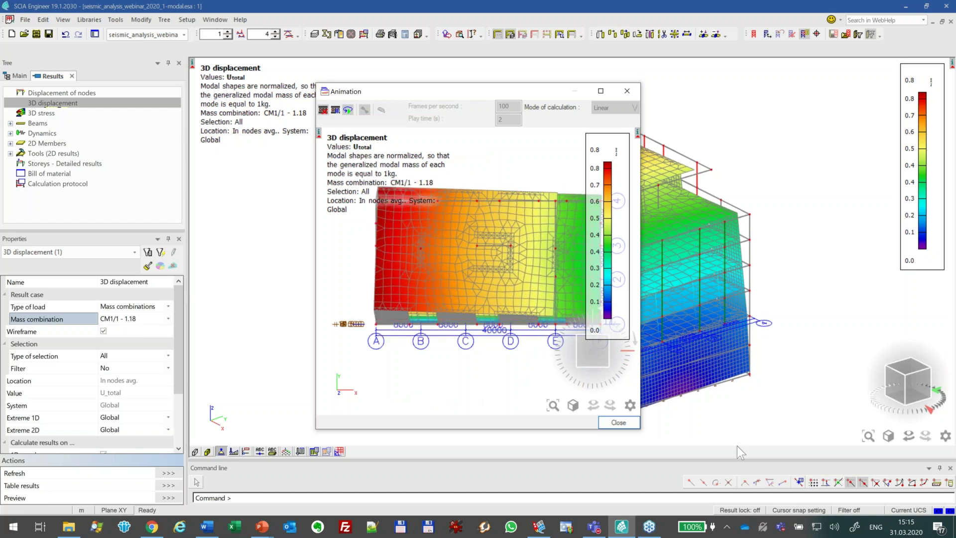
pyautogui.press('Escape')
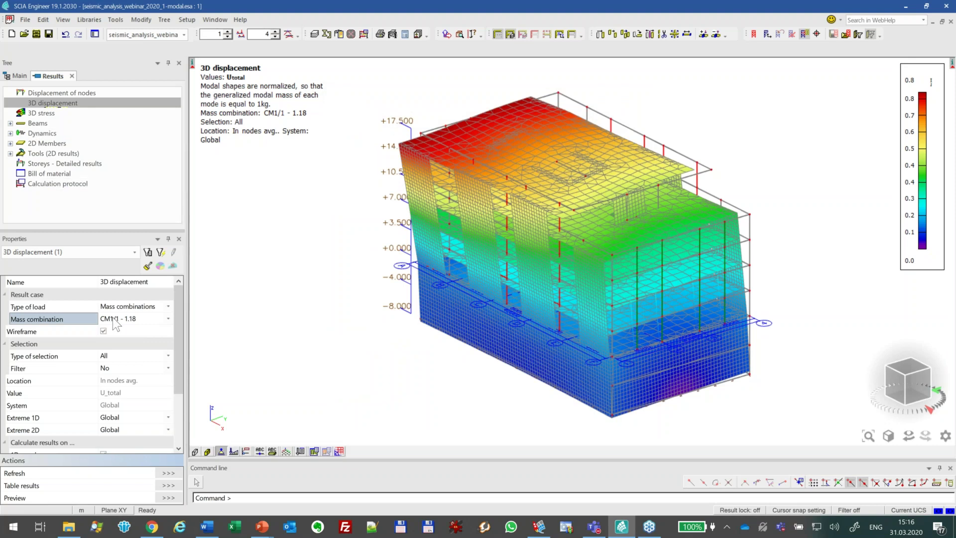
# - Display the 3D displacement for mass combination CM1/2 - 1.97 and examine the second mode shape from the front, from above and obliquely
pyautogui.click(114, 320)
pyautogui.click(152, 56)
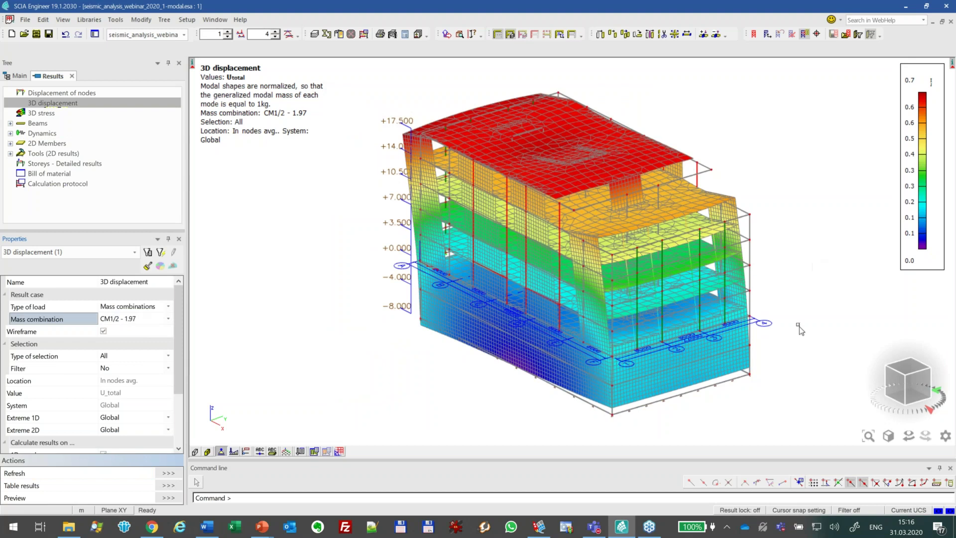
pyautogui.click(895, 385)
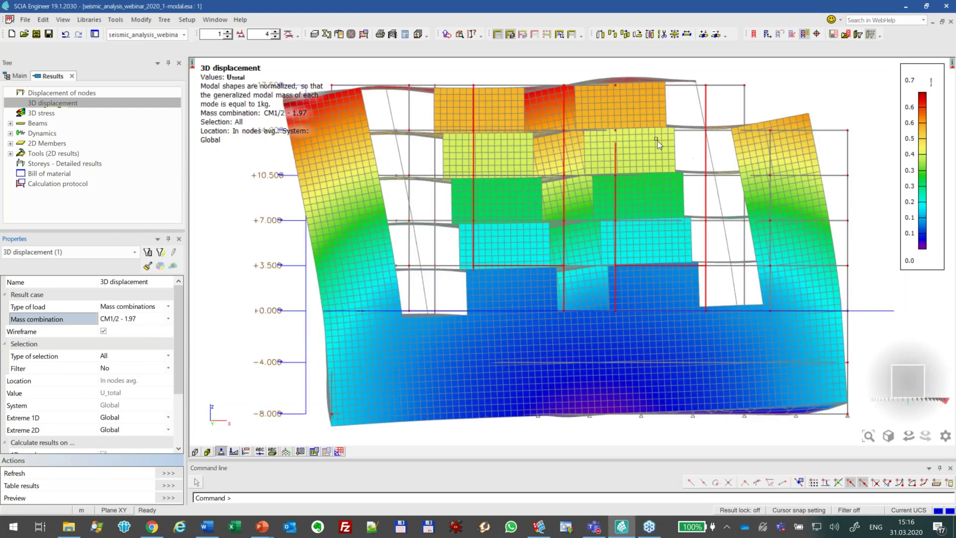
pyautogui.click(914, 368)
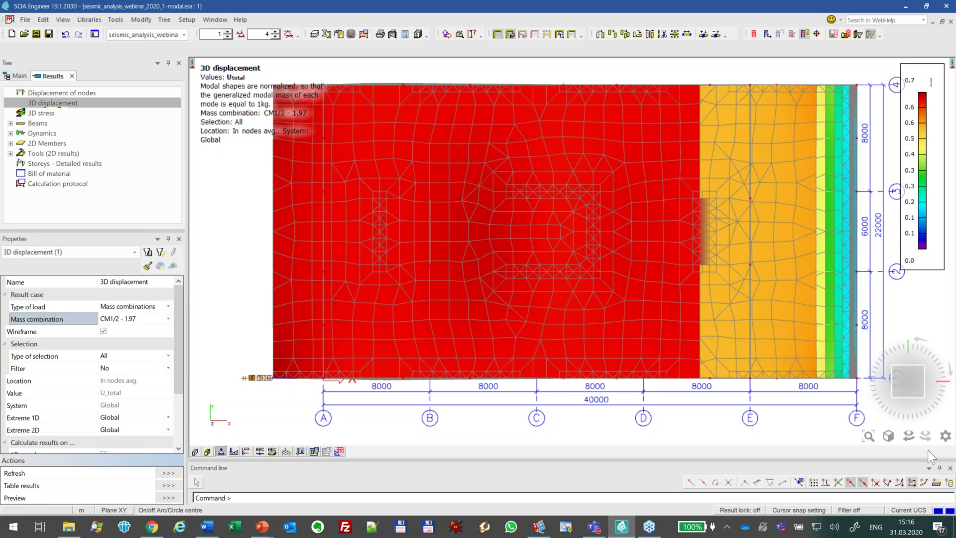
pyautogui.moveTo(900, 379); pyautogui.dragTo(895, 339)
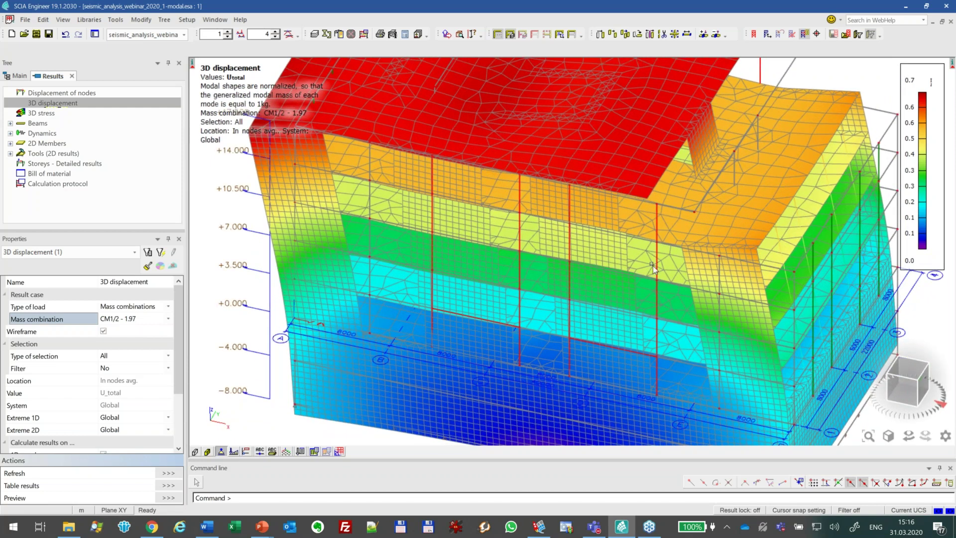
pyautogui.scroll(-3, 651, 262)
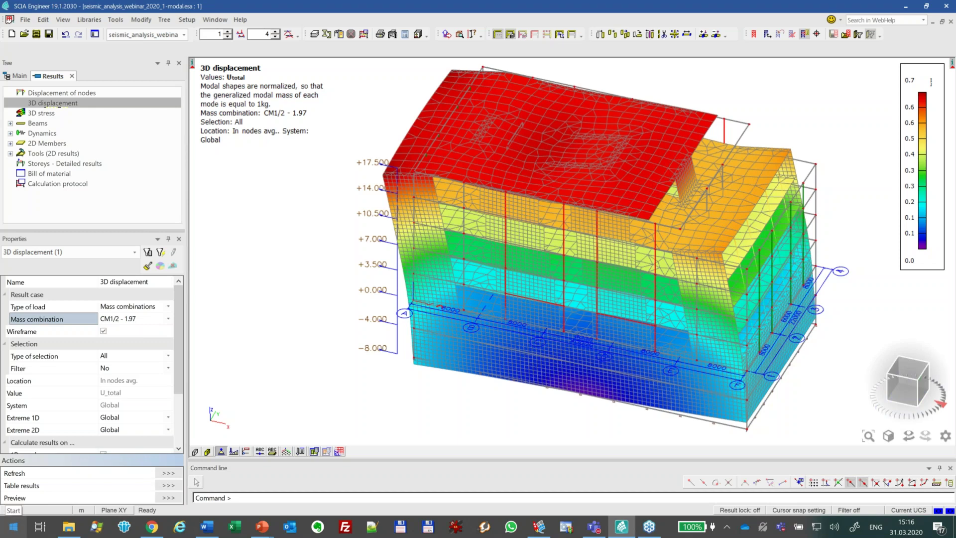
pyautogui.hotkey('alt', 'Tab')
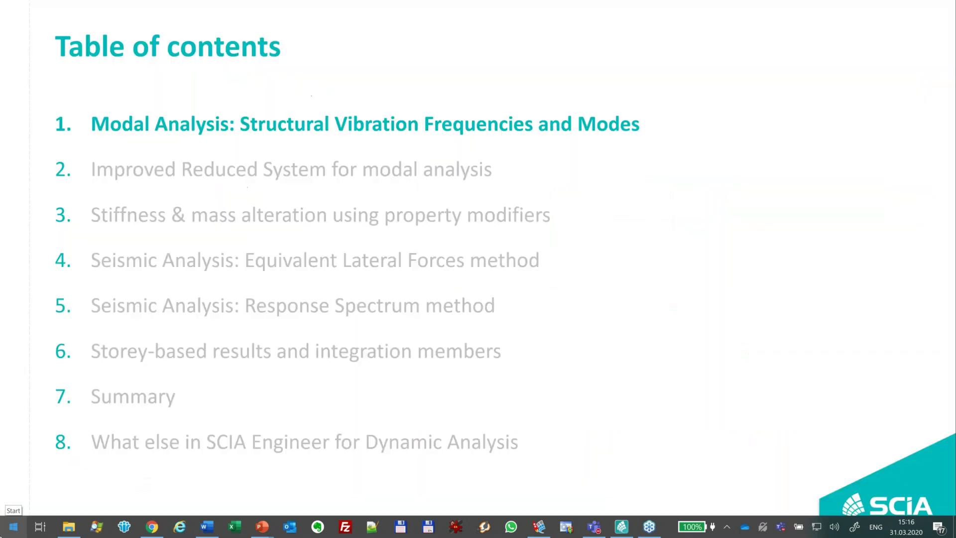
pyautogui.click(523, 314)
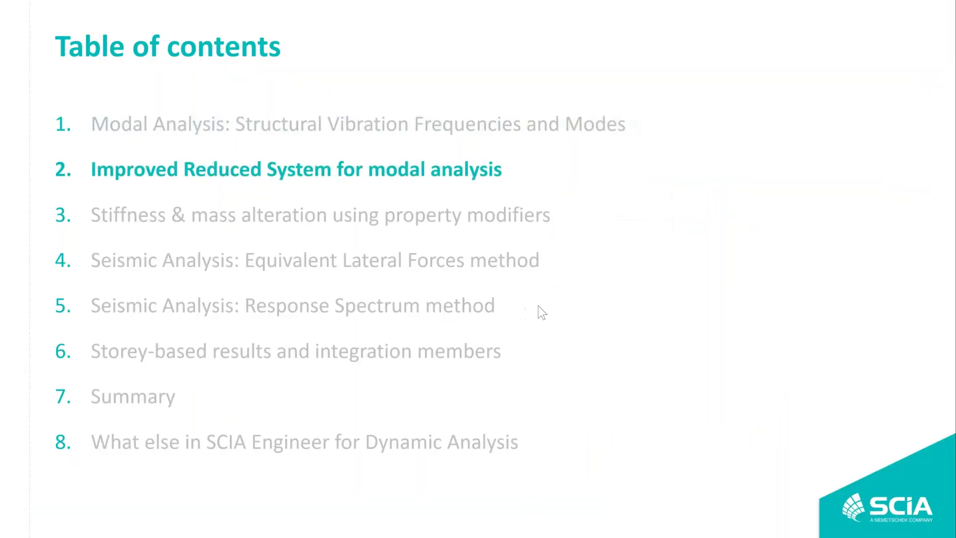
pyautogui.click(692, 277)
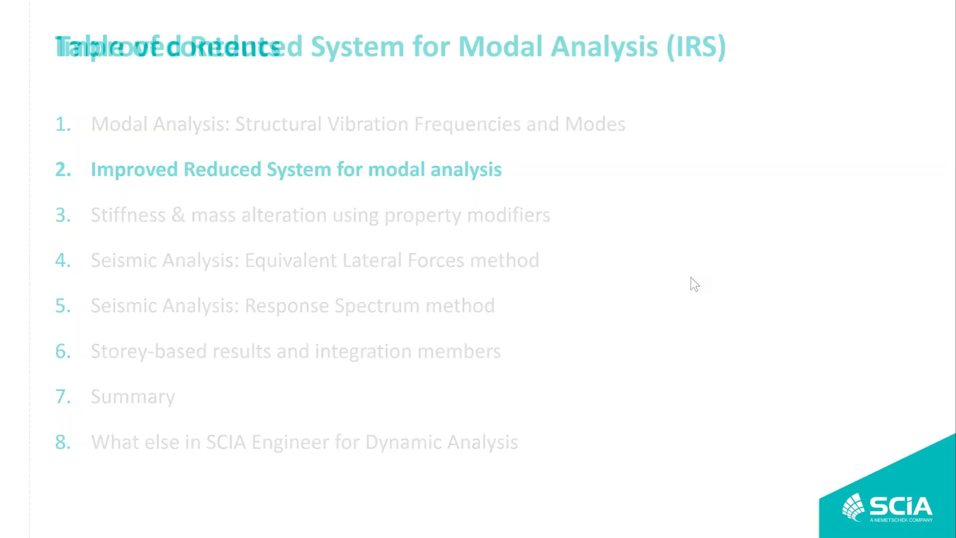
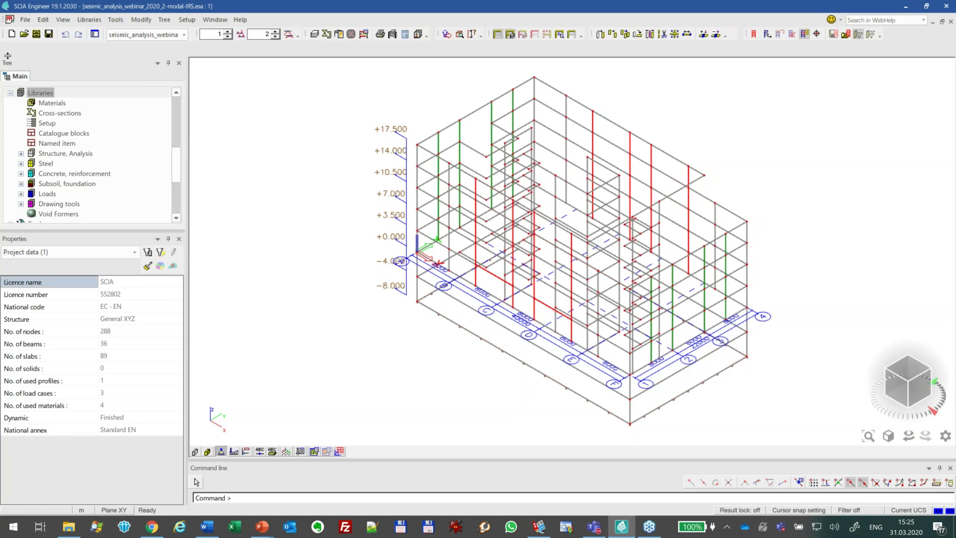
# - Display the summary storey results as storey data for mass combination CM1/1 - 1.18 and examine the storey masses in front view
pyautogui.click(10, 93)
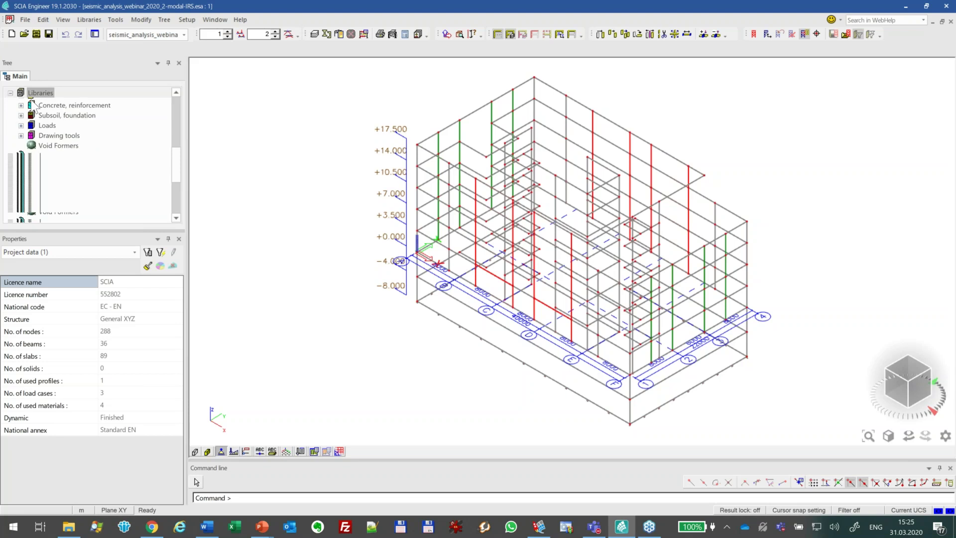
pyautogui.click(10, 114)
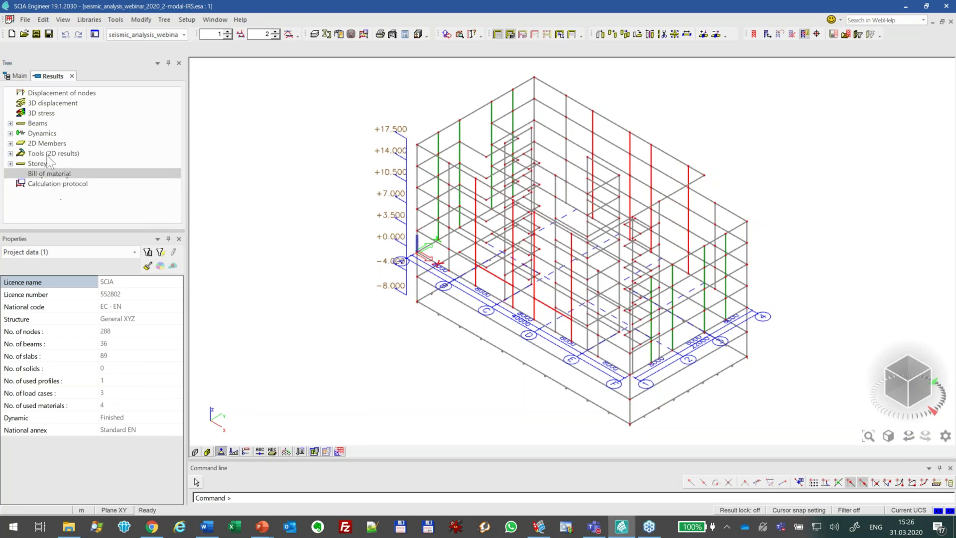
pyautogui.doubleClick(100, 163)
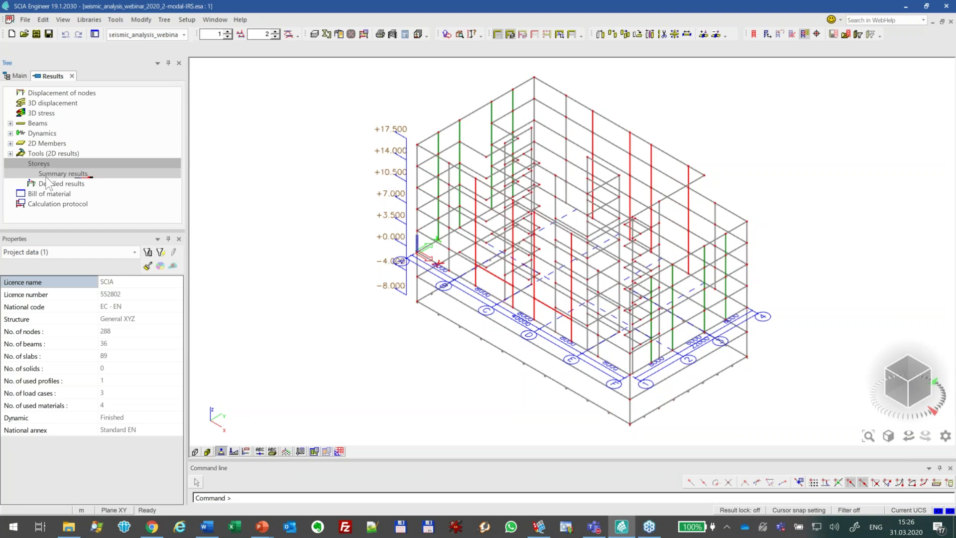
pyautogui.click(80, 175)
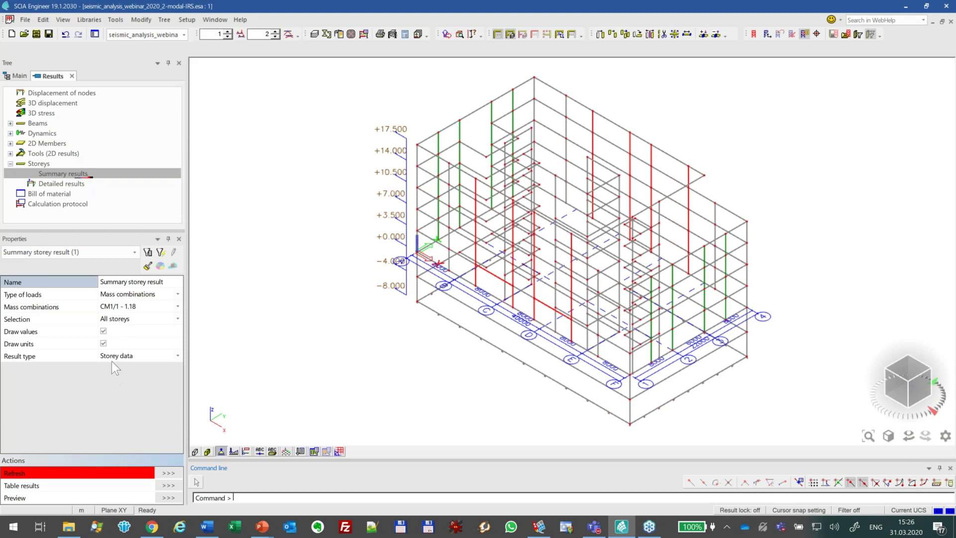
pyautogui.click(50, 357)
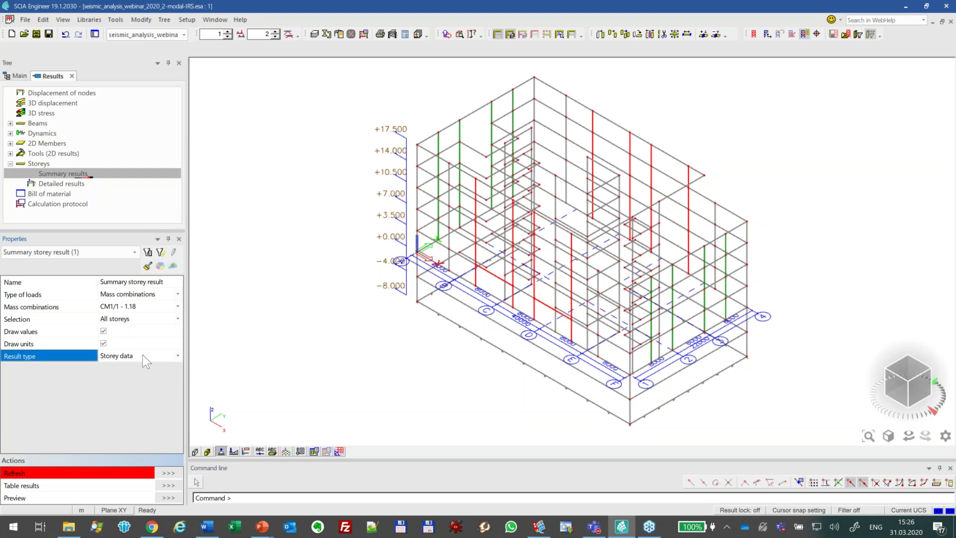
pyautogui.click(168, 473)
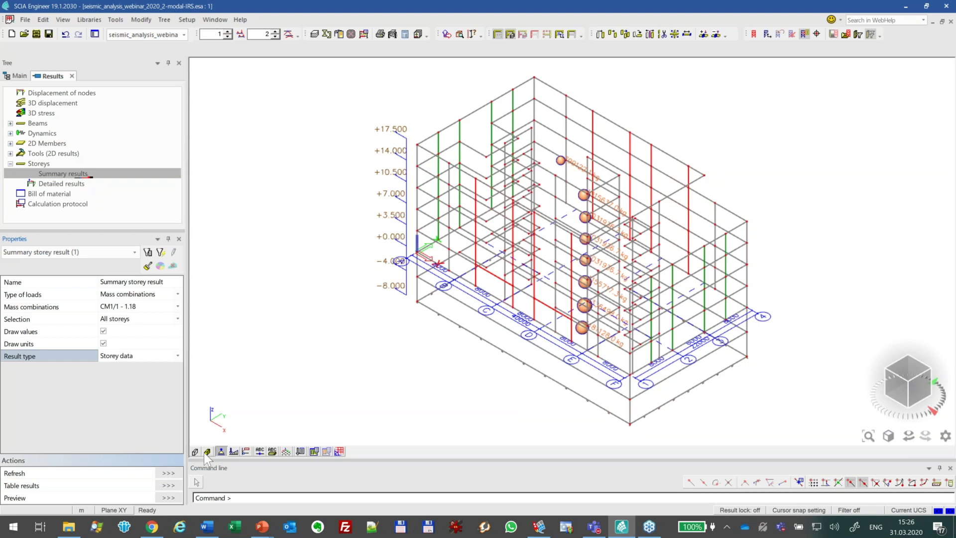
pyautogui.click(900, 392)
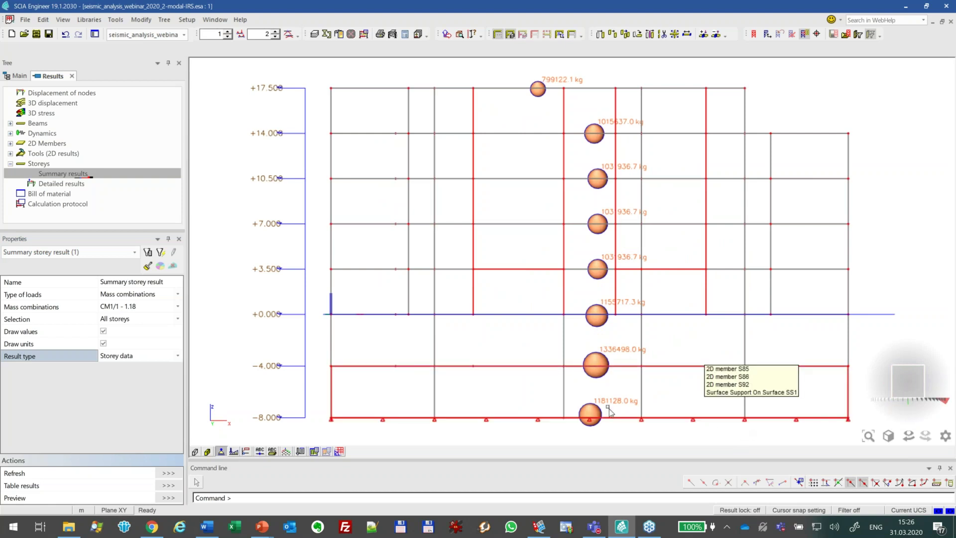
# - Preview the summary storey result table, examine the storey masses, mass centres and inertias, and close the preview
pyautogui.click(174, 498)
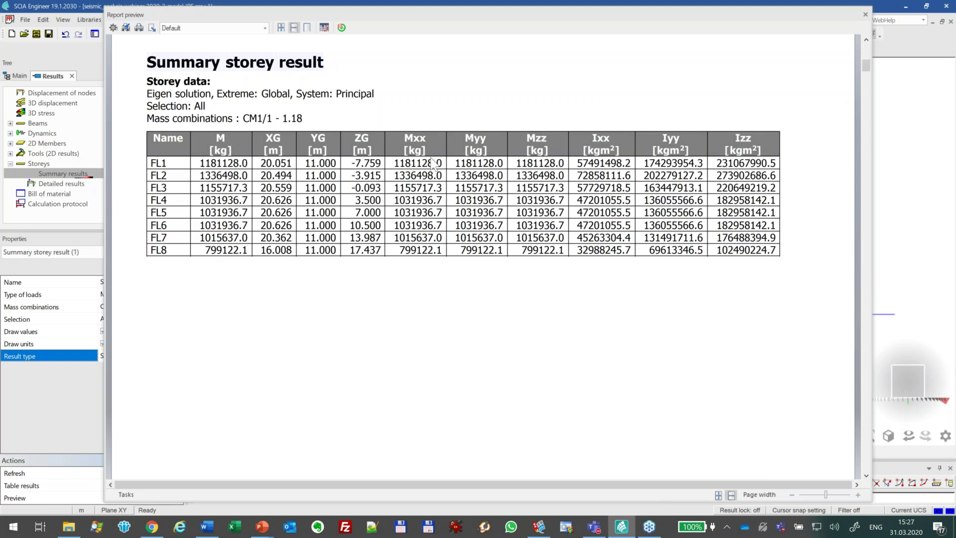
pyautogui.moveTo(499, 15); pyautogui.dragTo(529, 20)
pyautogui.click(895, 22)
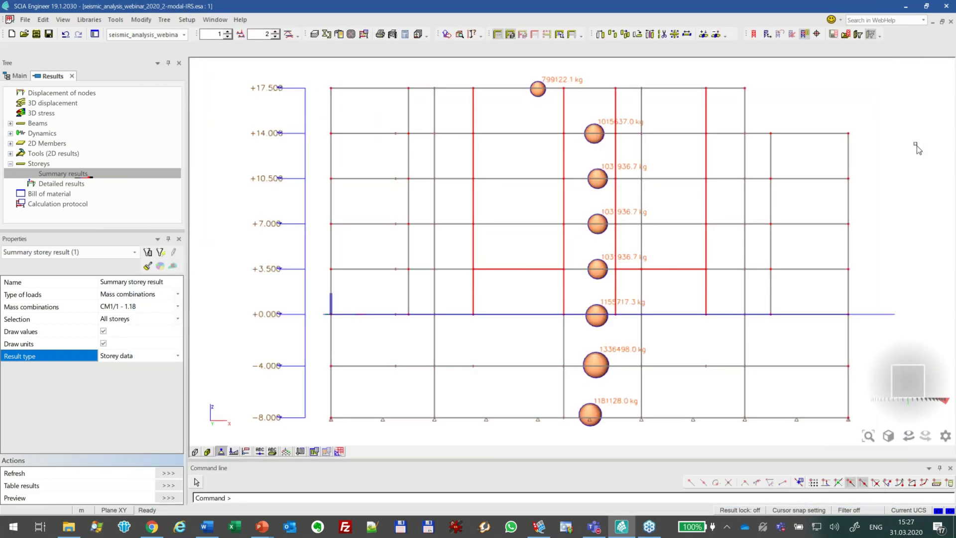
pyautogui.hotkey('alt', 'Tab')
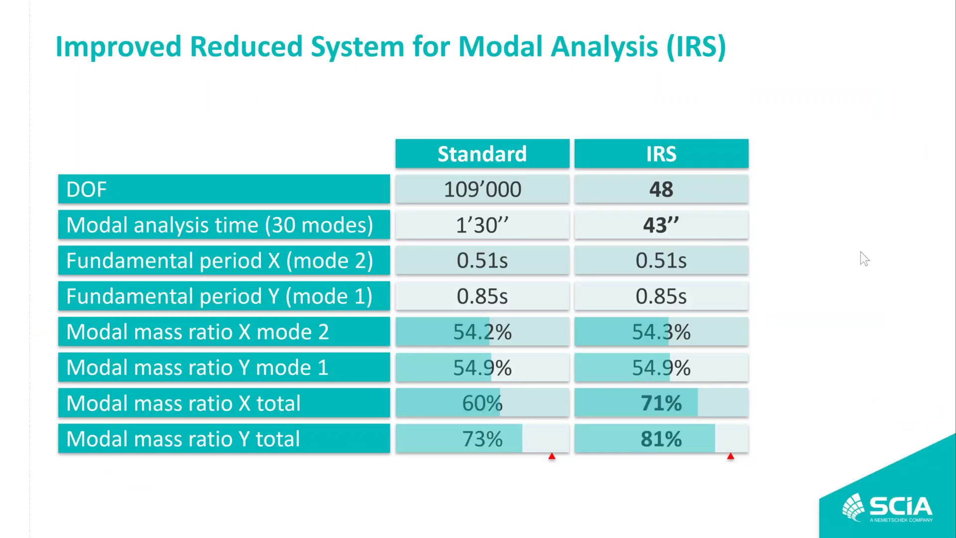
pyautogui.press('Right')
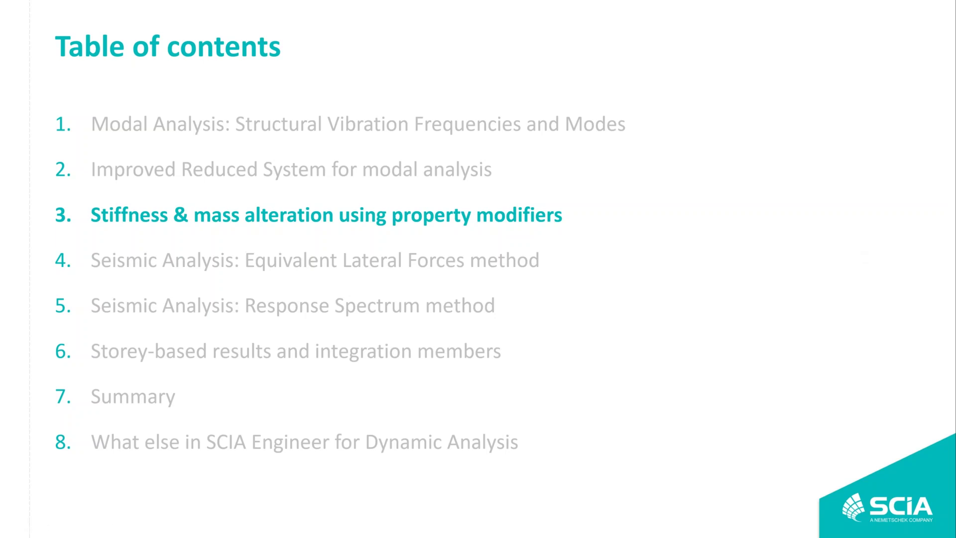
pyautogui.hotkey('alt', 'Tab')
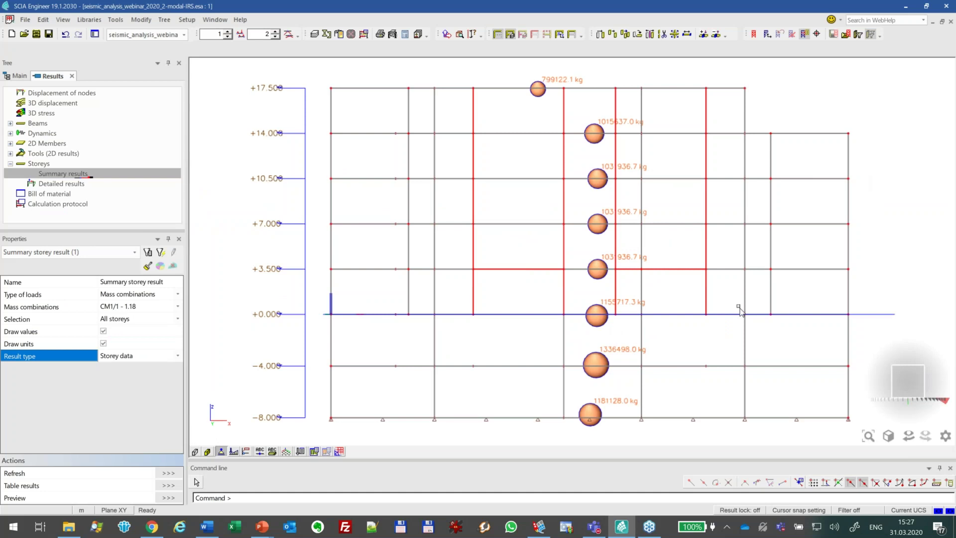
# - Close the results and enable the Property modifiers functionality in the project data
pyautogui.click(72, 75)
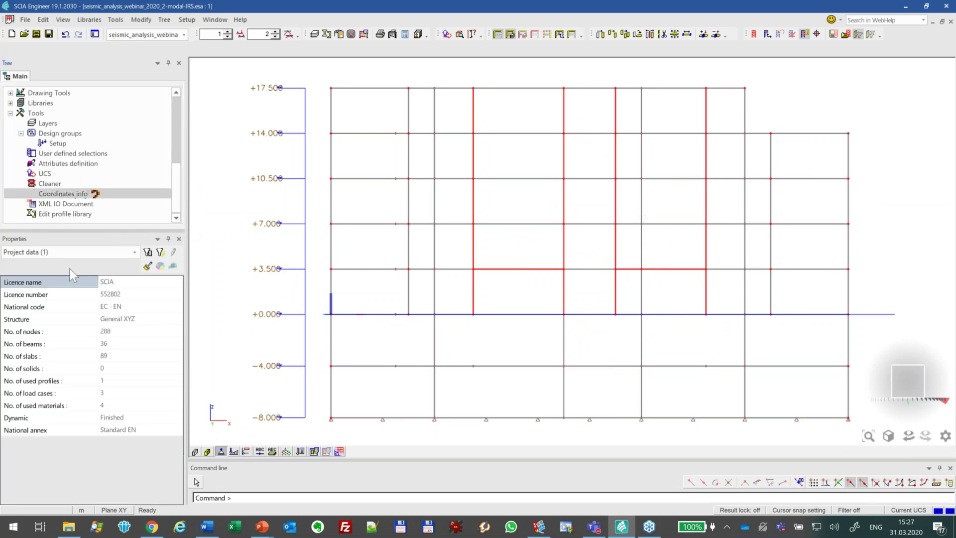
pyautogui.scroll(2, 95, 160)
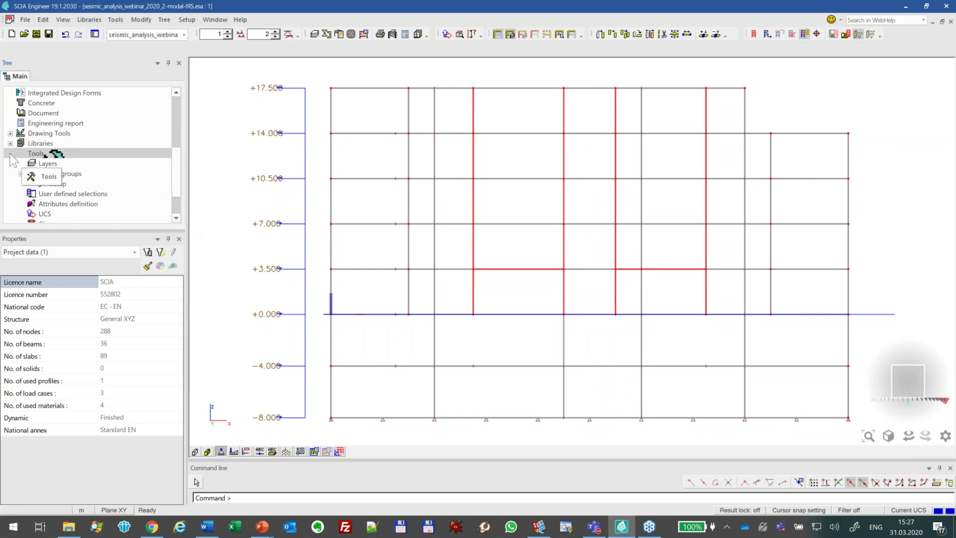
pyautogui.scroll(3, 10, 153)
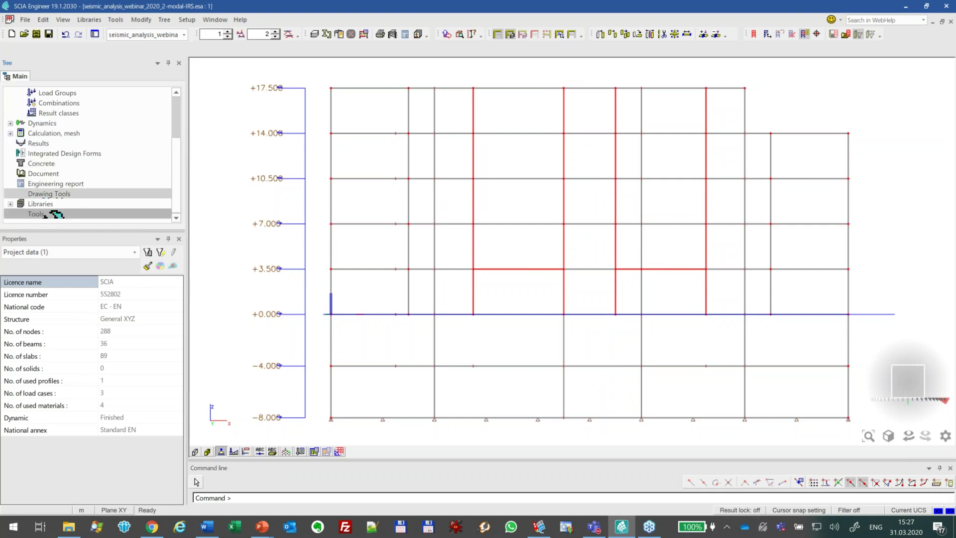
pyautogui.scroll(3, 7, 159)
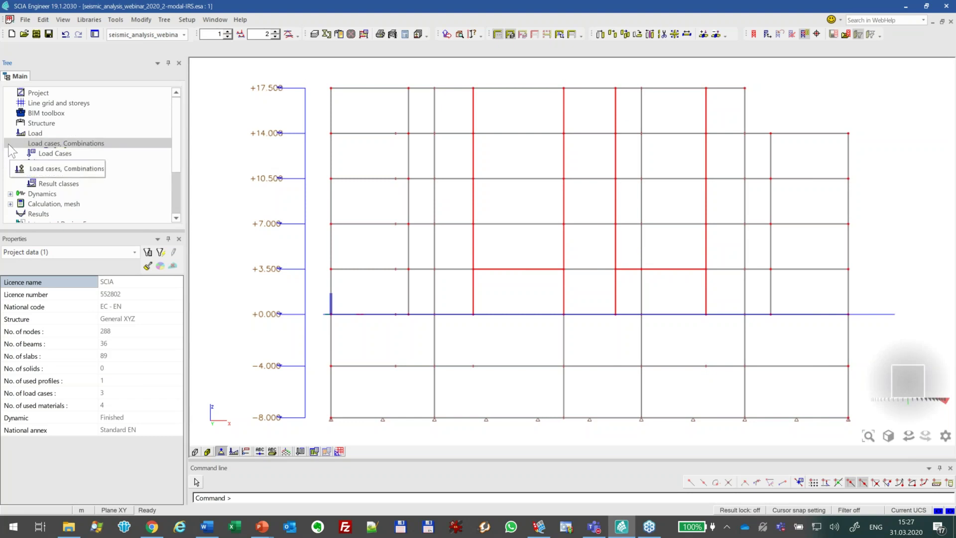
pyautogui.click(10, 144)
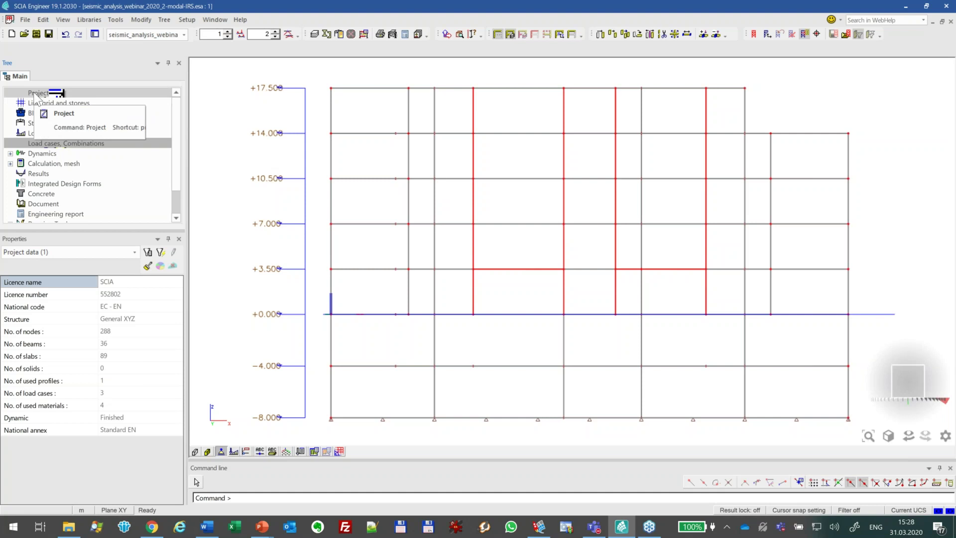
pyautogui.doubleClick(89, 95)
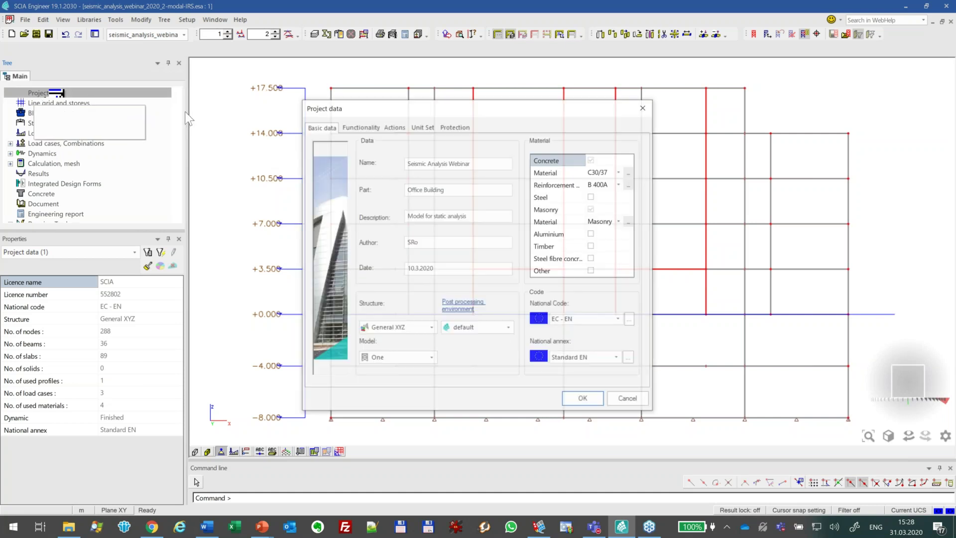
pyautogui.click(362, 128)
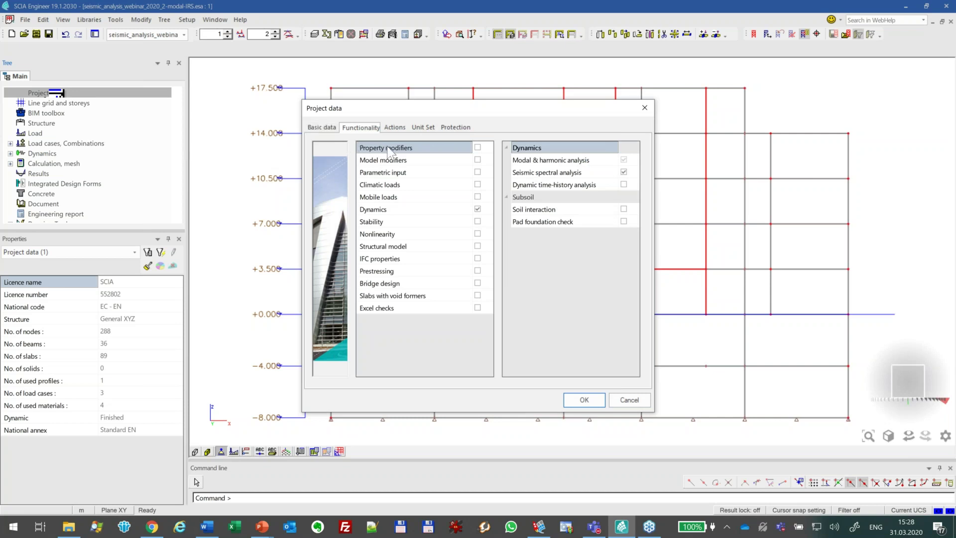
pyautogui.click(478, 148)
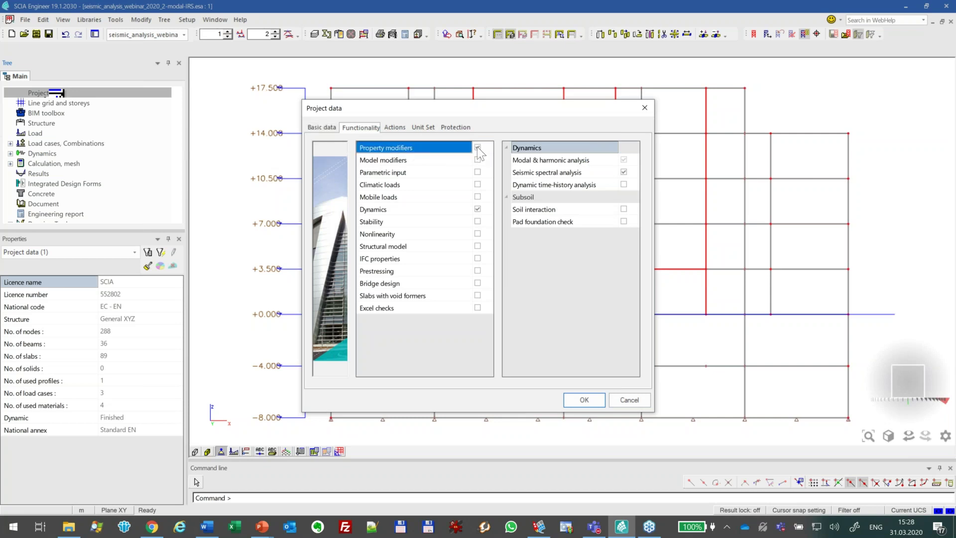
pyautogui.click(585, 399)
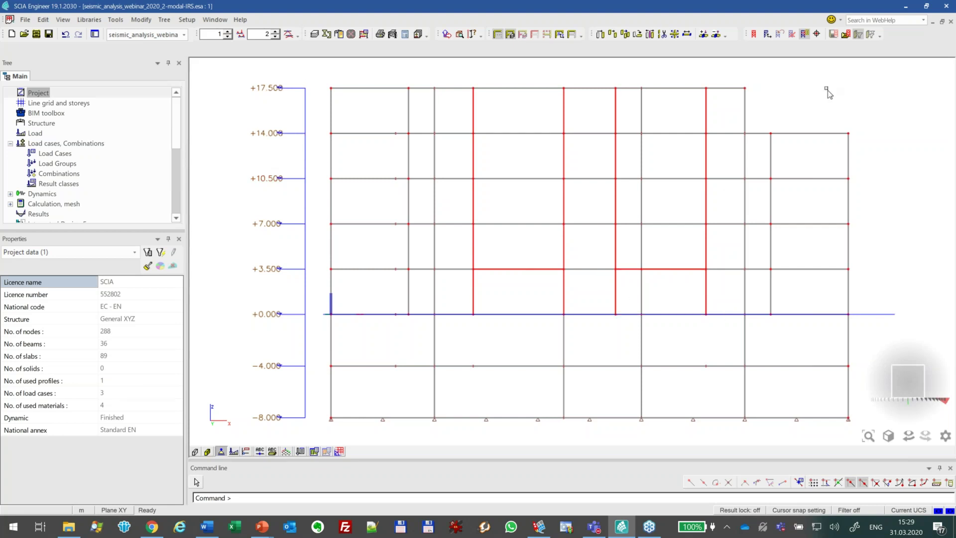
# - Set the layer activity to supporting members and render the member surfaces, viewing the walls and columns obliquely from above
pyautogui.keyDown('ctrl'); pyautogui.moveTo(826, 92); pyautogui.dragTo(813, 121, button='right'); pyautogui.keyUp('ctrl')
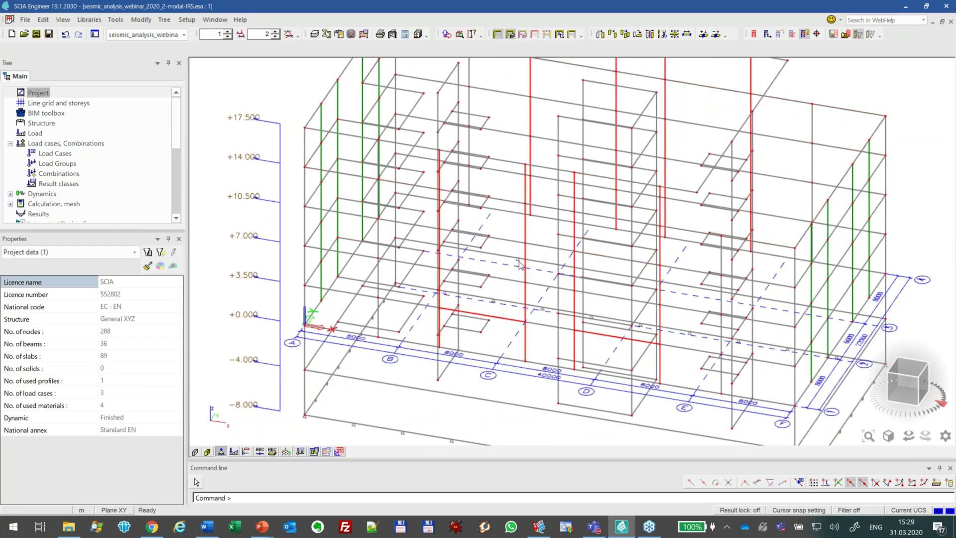
pyautogui.keyDown('ctrl'); pyautogui.moveTo(517, 232); pyautogui.dragTo(518, 236, button='right'); pyautogui.keyUp('ctrl')
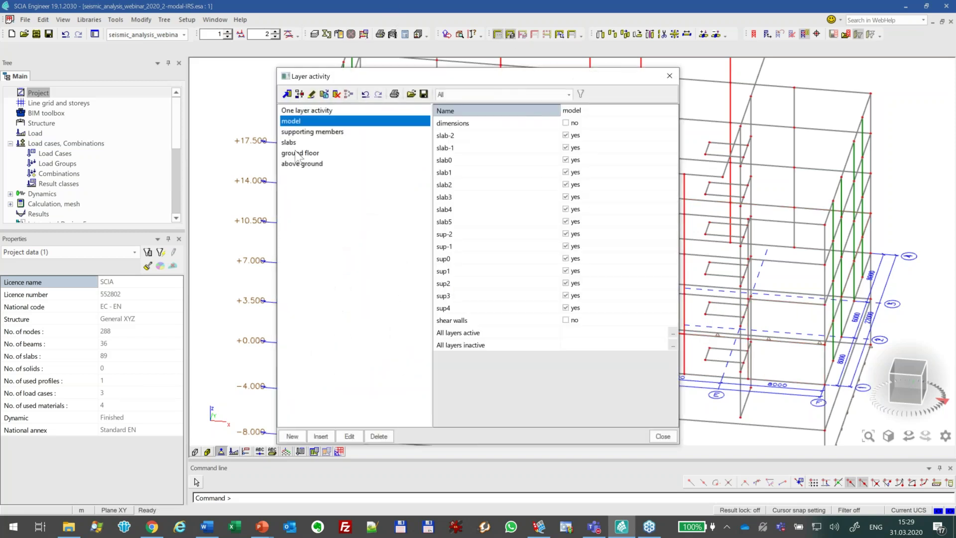
pyautogui.doubleClick(297, 132)
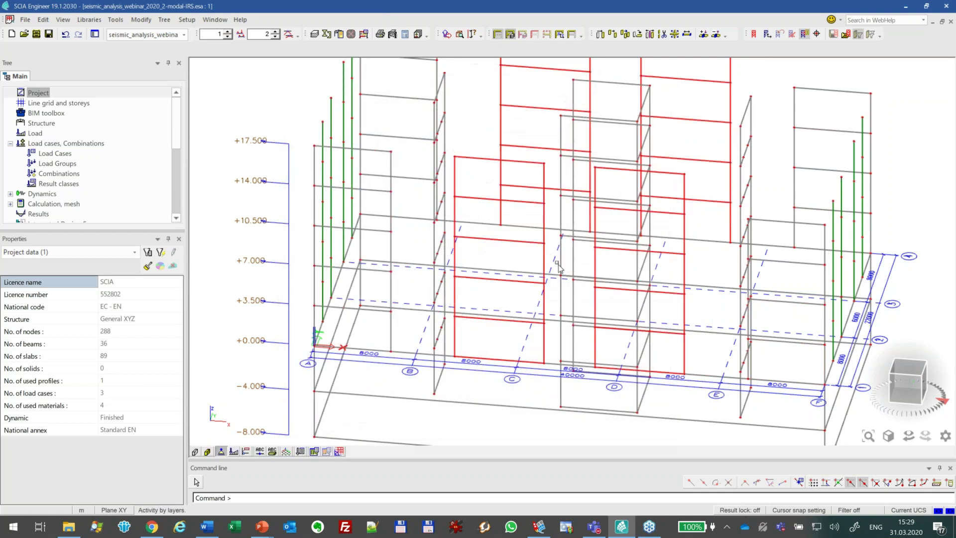
pyautogui.click(206, 454)
pyautogui.moveTo(732, 209)
pyautogui.keyDown('ctrl'); pyautogui.mouseDown(button='right')
pyautogui.moveTo(730, 241)
pyautogui.moveTo(727, 198)
pyautogui.mouseUp(button='right'); pyautogui.keyUp('ctrl')
pyautogui.scroll(-2, 729, 219)
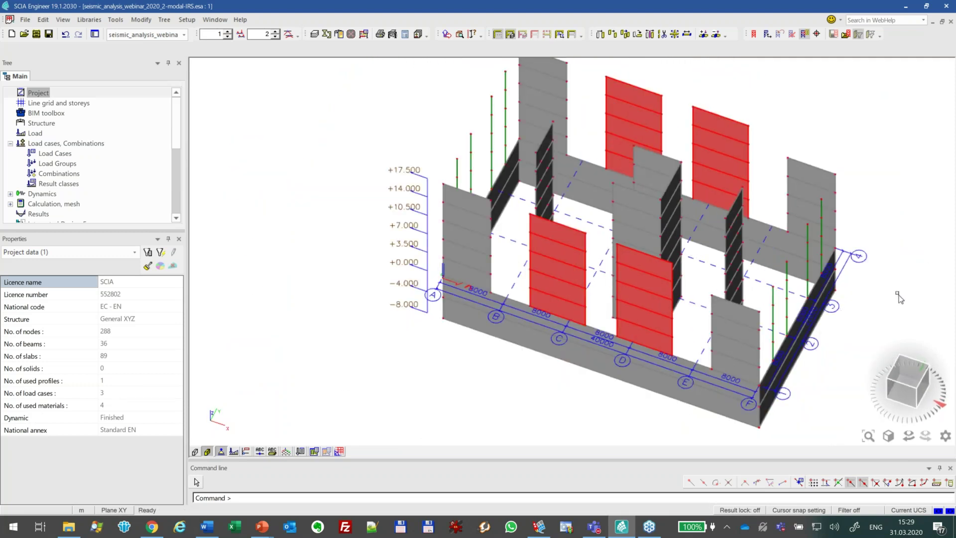
pyautogui.keyDown('shift'); pyautogui.moveTo(899, 298); pyautogui.dragTo(836, 301, button='right'); pyautogui.keyUp('shift')
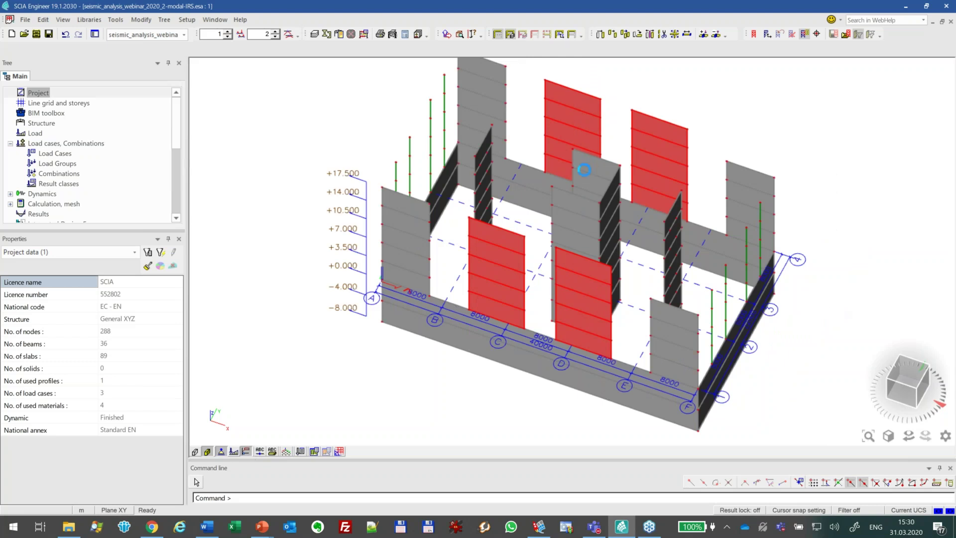
# - Examine the hinge properties on the upper edge of a red masonry wall, then clear the selection
pyautogui.scroll(10, 505, 238)
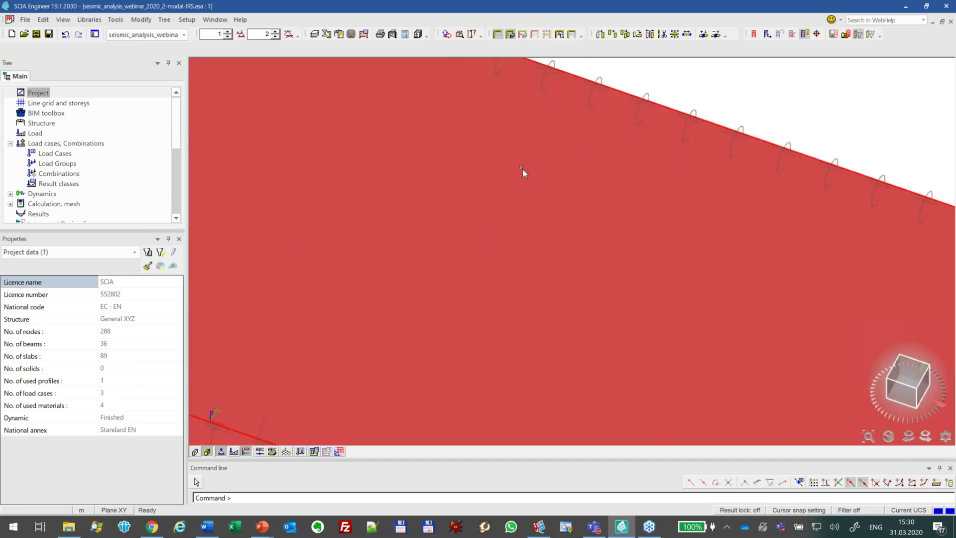
pyautogui.scroll(-6, 522, 169)
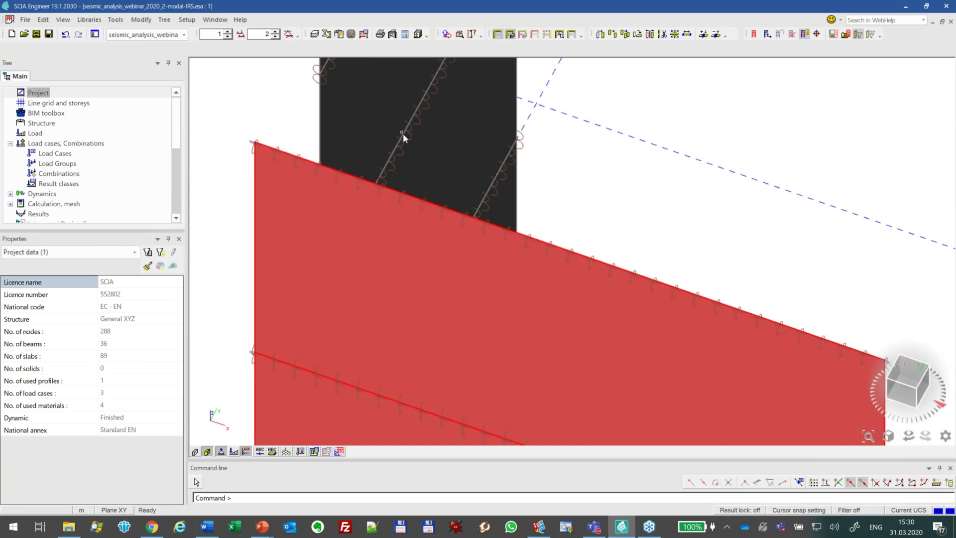
pyautogui.scroll(3, 660, 272)
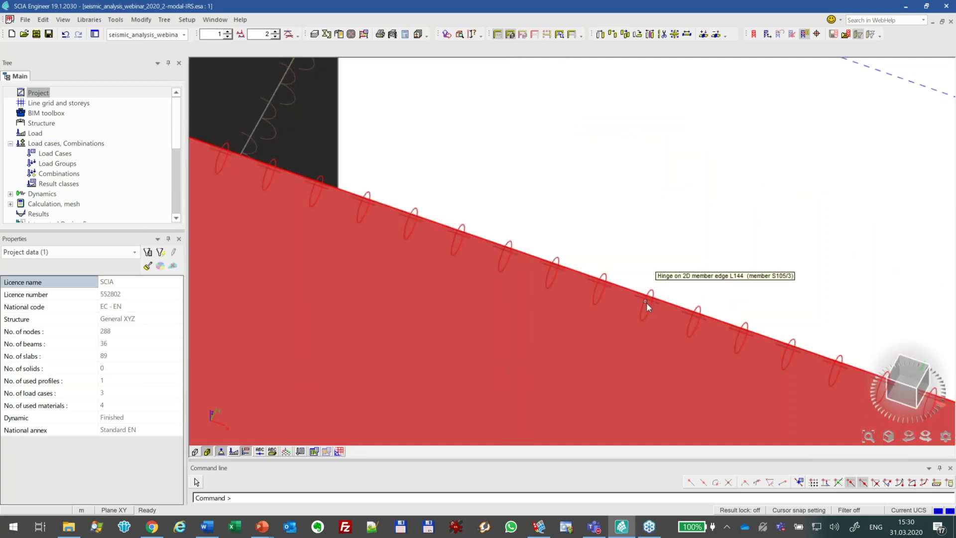
pyautogui.click(646, 302)
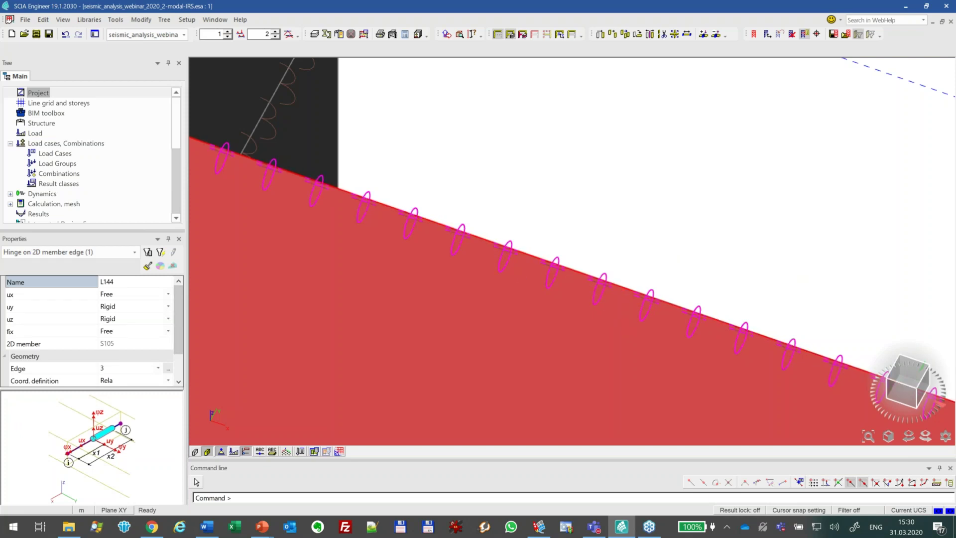
pyautogui.press('Escape')
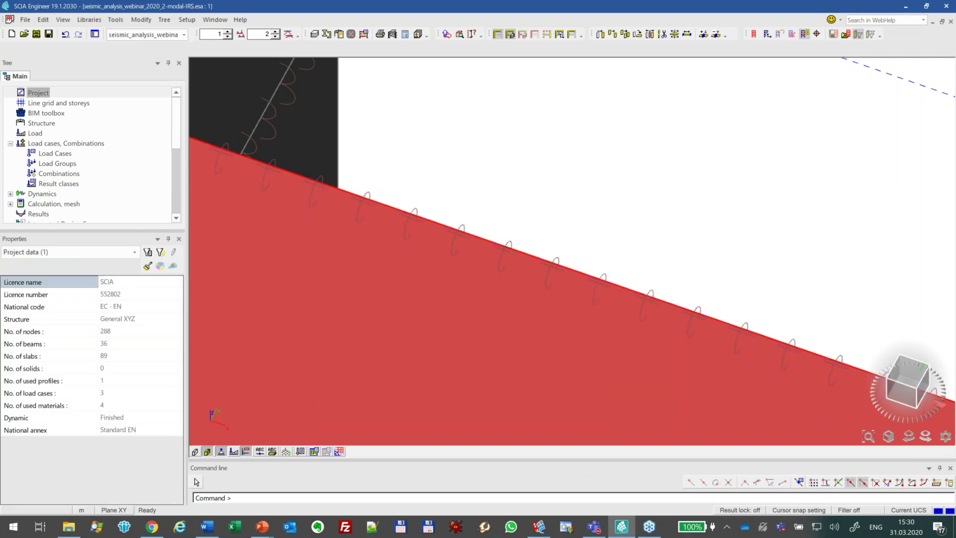
pyautogui.scroll(-4, 640, 230)
pyautogui.scroll(-5, 659, 297)
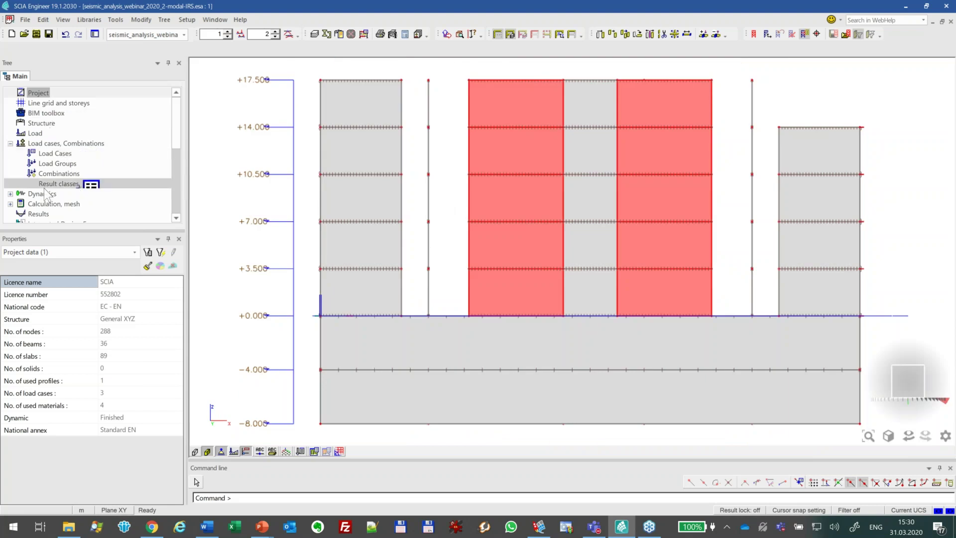
# - Display the 3D displacement results for mass combination CM1/2 - 1.97 on the supporting members
pyautogui.doubleClick(49, 215)
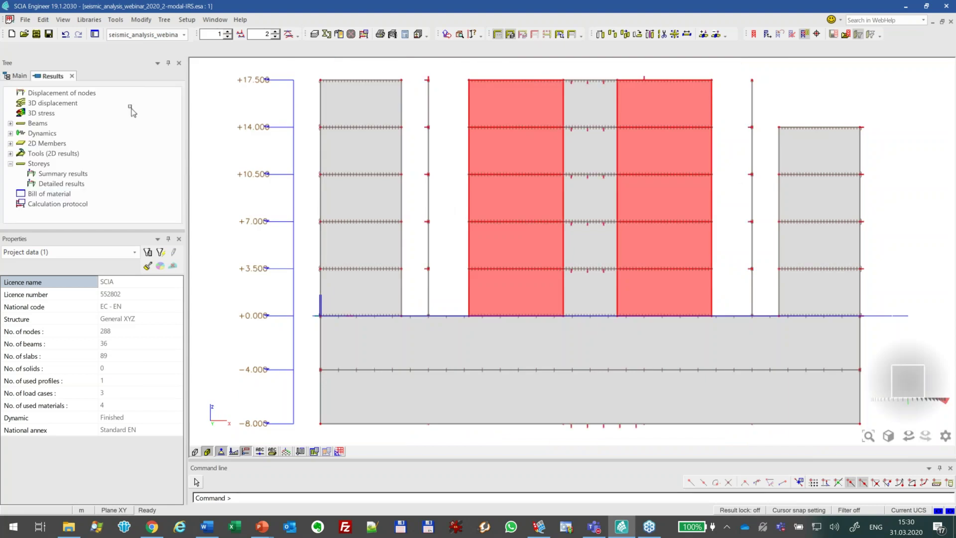
pyautogui.click(56, 144)
pyautogui.click(57, 104)
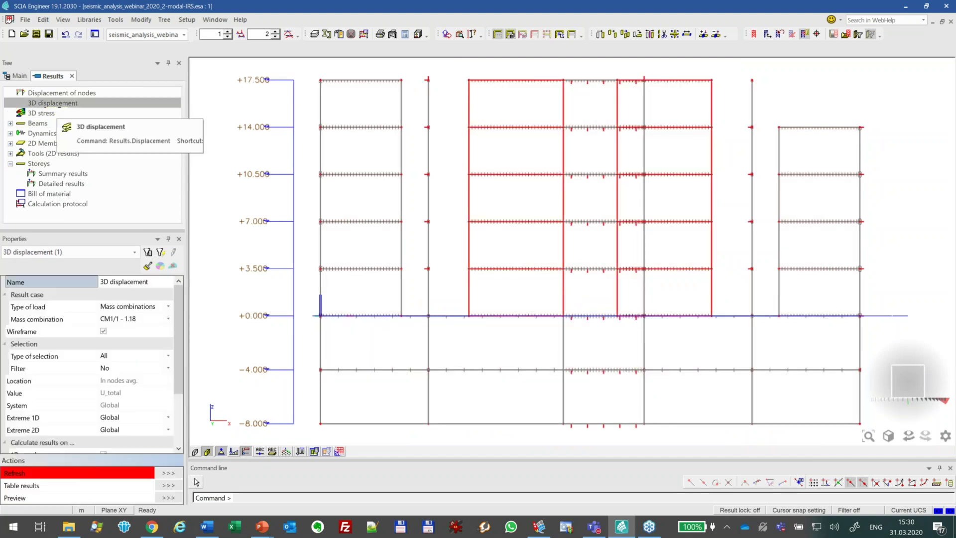
pyautogui.click(139, 319)
pyautogui.click(139, 319)
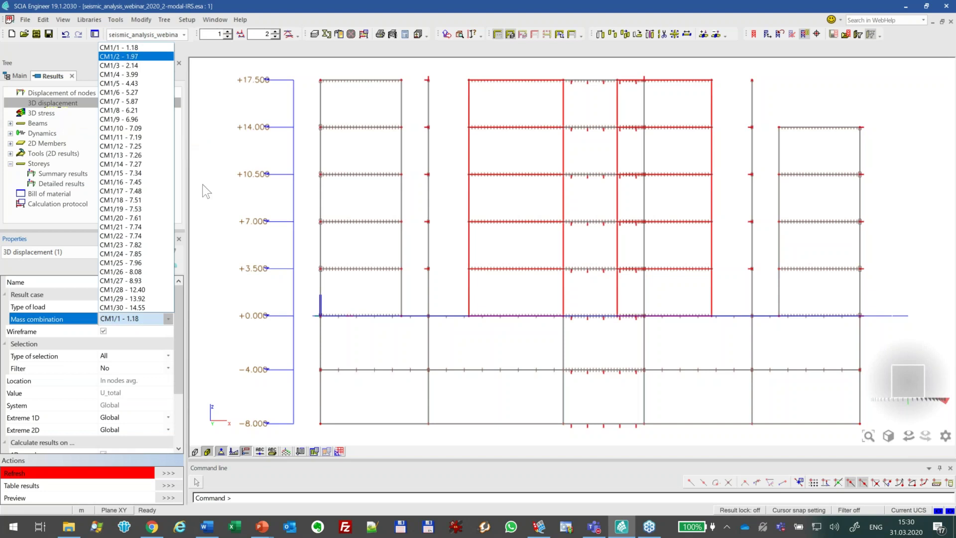
pyautogui.click(128, 57)
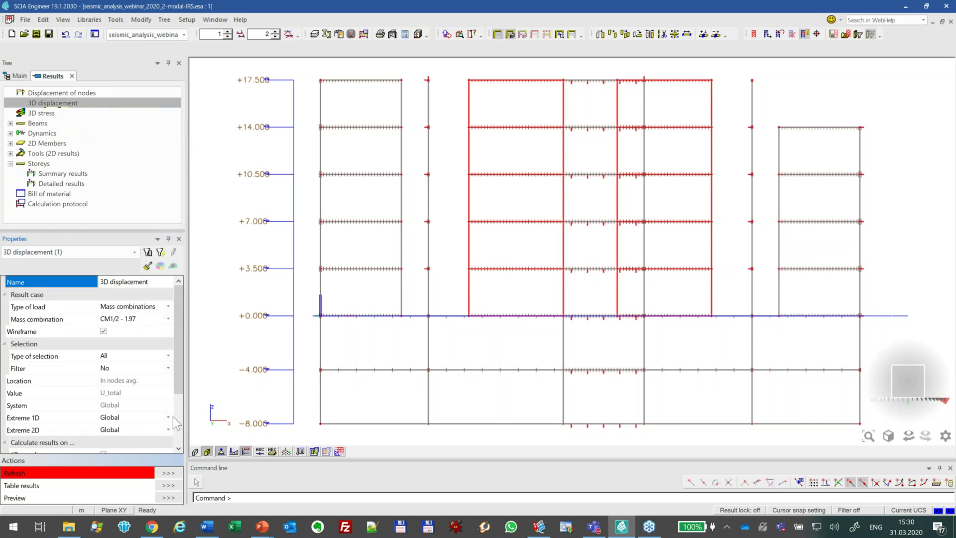
pyautogui.click(169, 473)
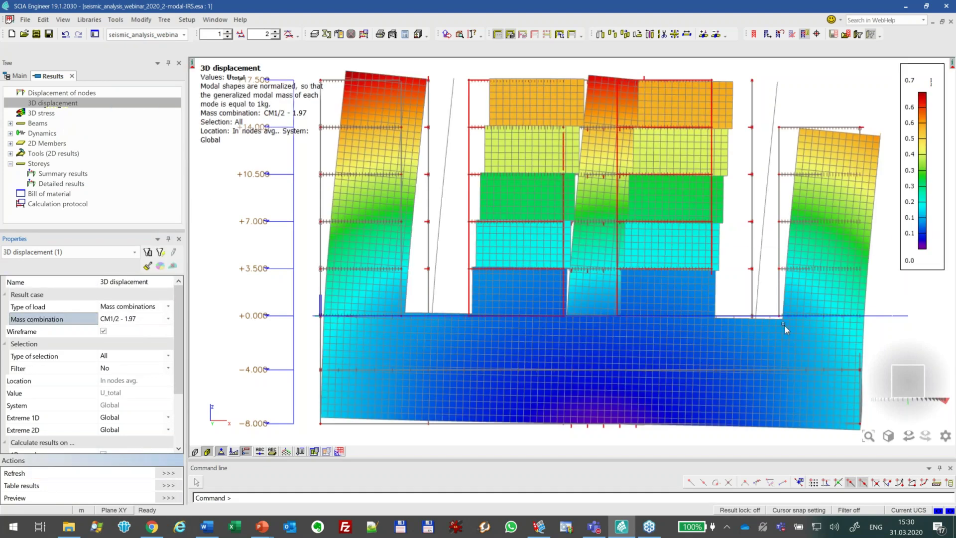
# - Examine how the masonry walls deform against the other walls, obliquely and in front view, and close the results
pyautogui.keyDown('ctrl'); pyautogui.moveTo(736, 253); pyautogui.dragTo(675, 374, button='right'); pyautogui.keyUp('ctrl')
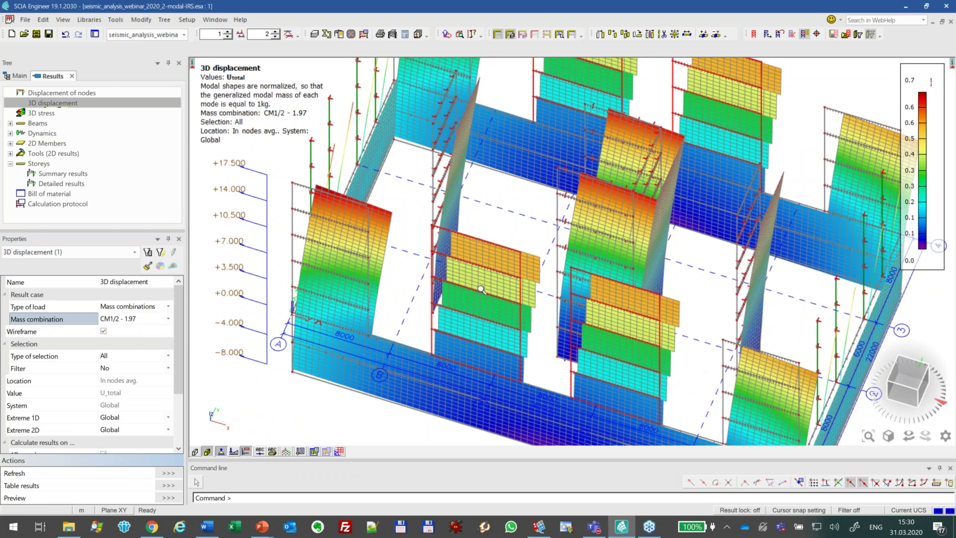
pyautogui.scroll(3, 467, 255)
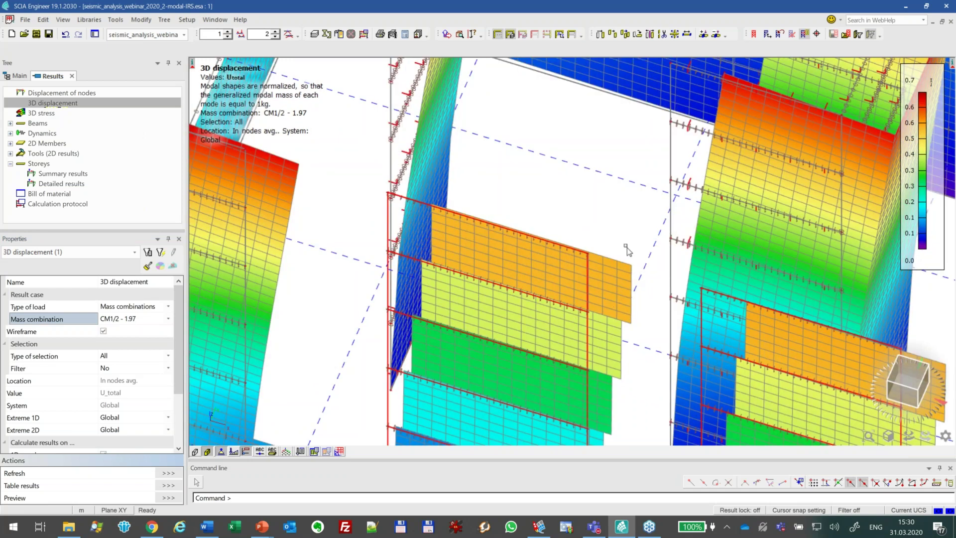
pyautogui.moveTo(618, 423); pyautogui.dragTo(716, 264, button='middle')
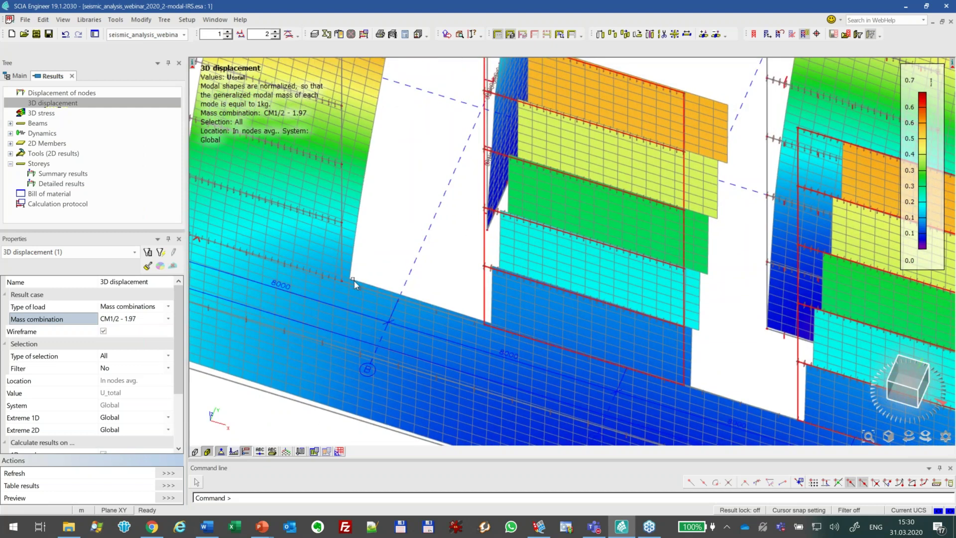
pyautogui.click(905, 400)
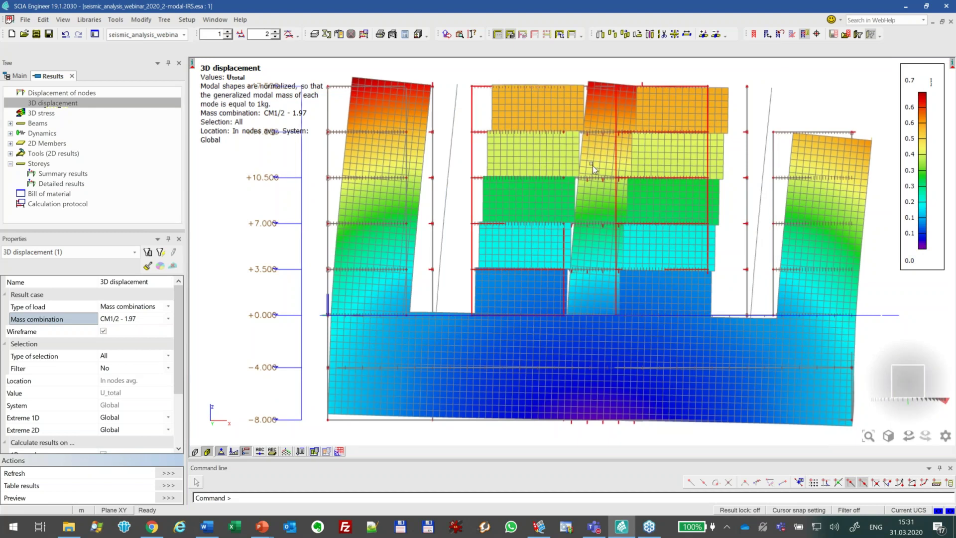
pyautogui.scroll(-2, 592, 166)
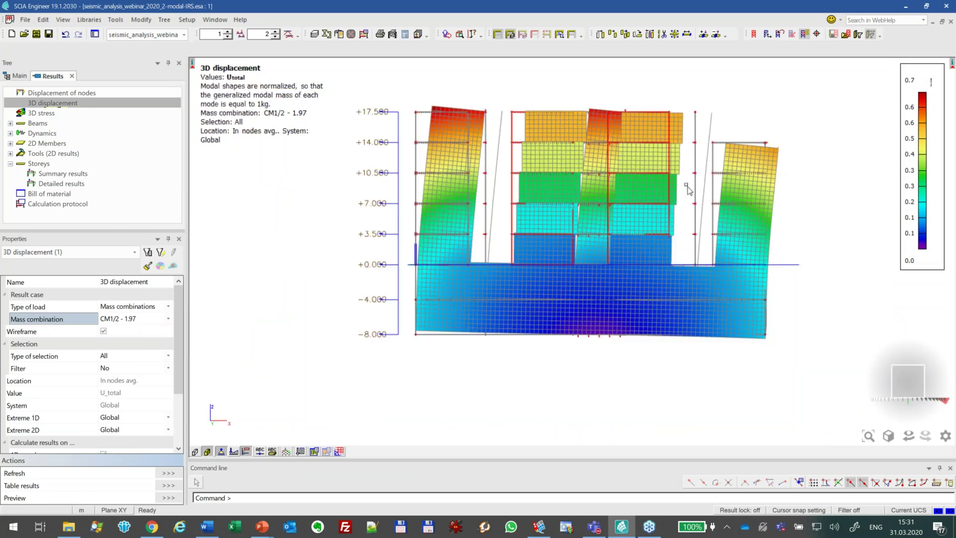
pyautogui.keyDown('ctrl'); pyautogui.moveTo(689, 192); pyautogui.dragTo(669, 217, button='right'); pyautogui.keyUp('ctrl')
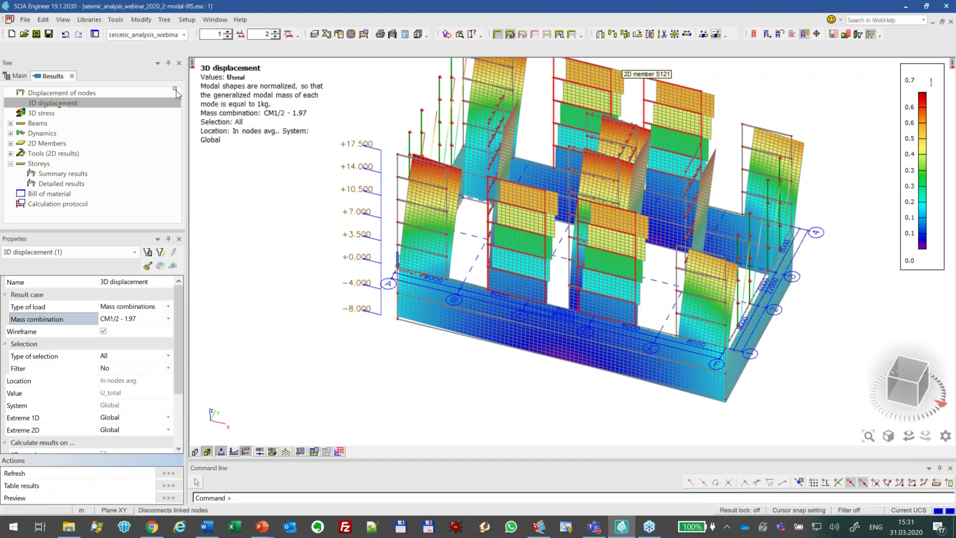
pyautogui.click(70, 77)
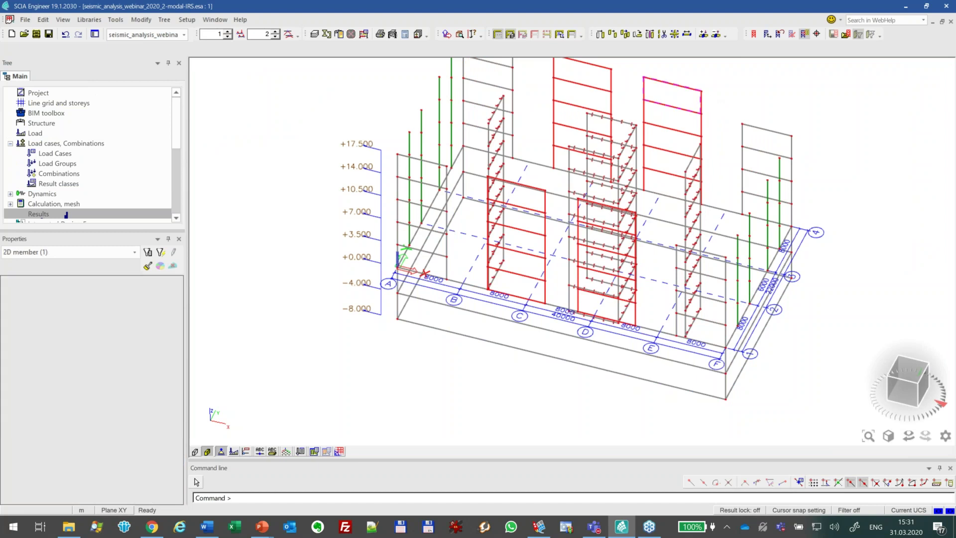
# - Select all 2D members with the Masonry material and hide them with activity by selection
pyautogui.click(645, 172)
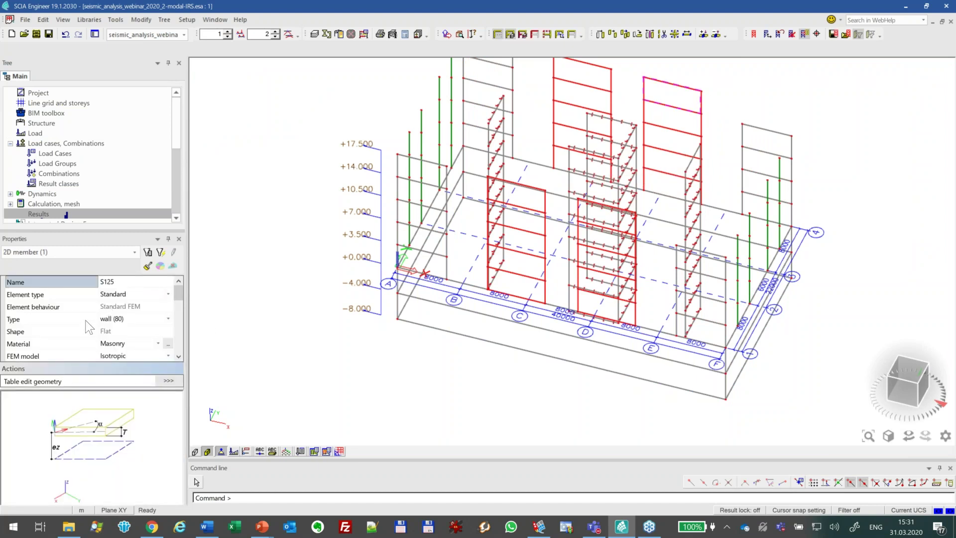
pyautogui.click(87, 344)
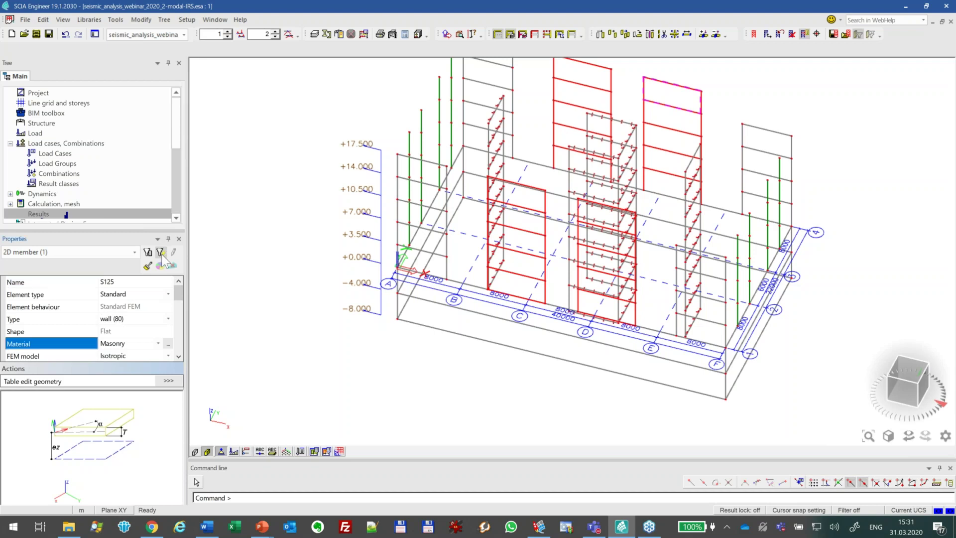
pyautogui.click(160, 252)
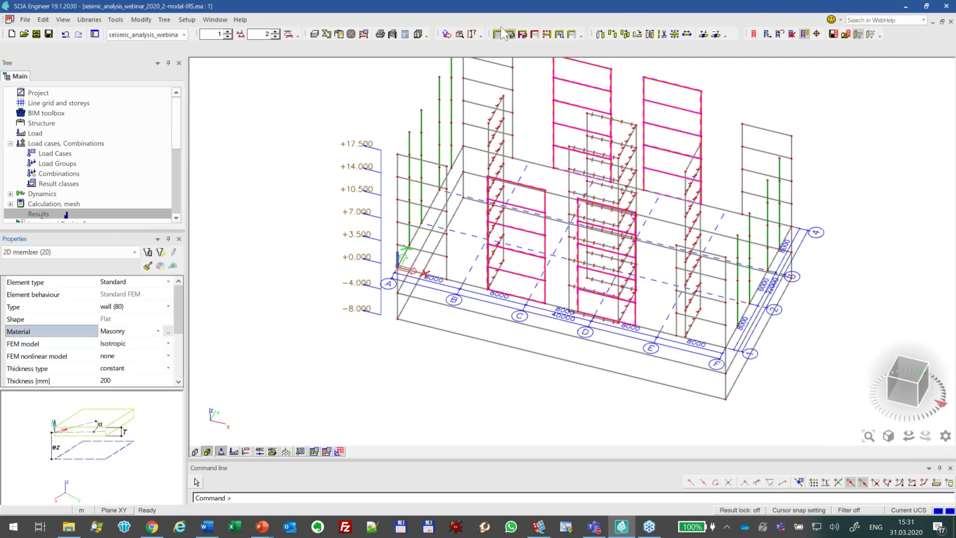
pyautogui.click(547, 34)
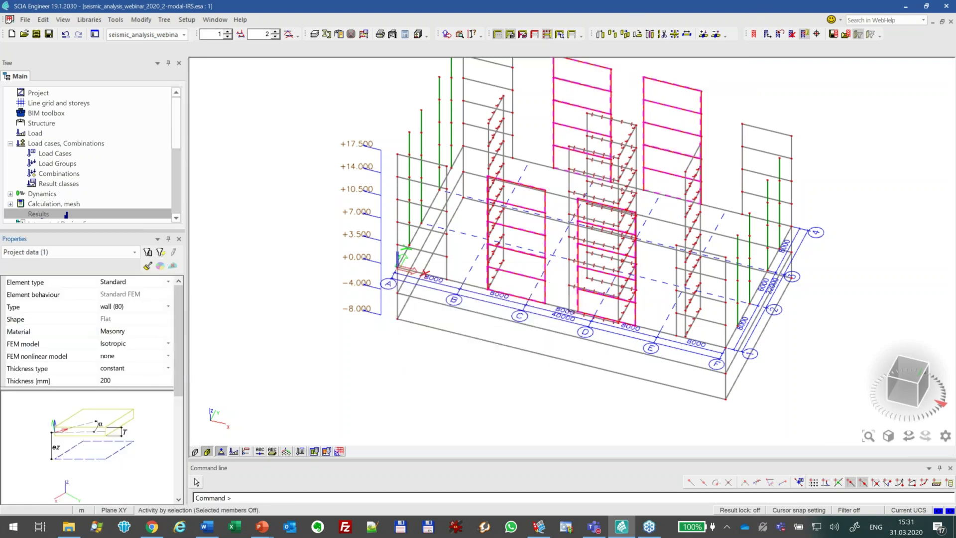
pyautogui.click(550, 348)
pyautogui.moveTo(629, 279); pyautogui.dragTo(609, 299, button='middle')
pyautogui.moveTo(791, 344)
pyautogui.keyDown('ctrl'); pyautogui.mouseDown(button='right')
pyautogui.moveTo(807, 348)
pyautogui.moveTo(792, 340)
pyautogui.mouseUp(button='right'); pyautogui.keyUp('ctrl')
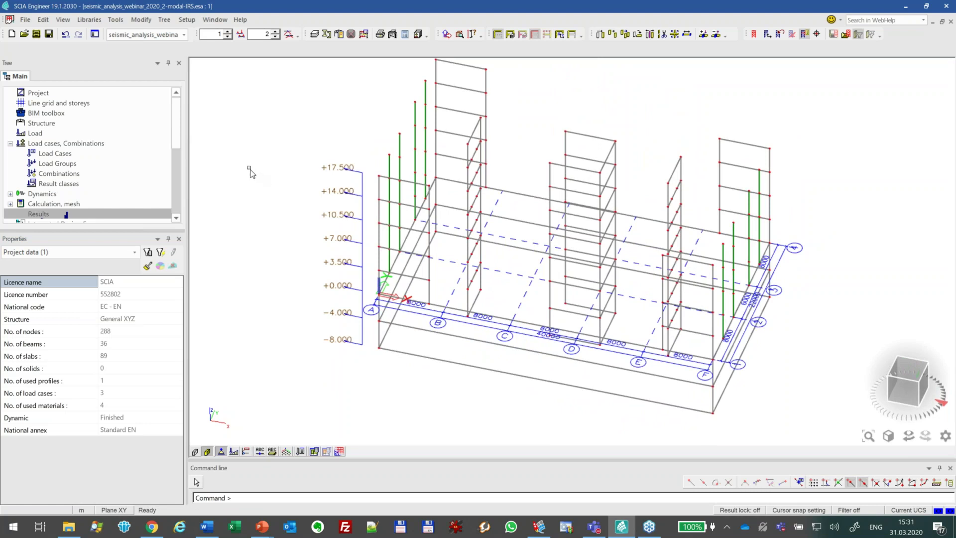
# - Start a 2D property modifier and set its stiffness factor type to Percentage of stiffness, accepting the deletion of results
pyautogui.click(41, 125)
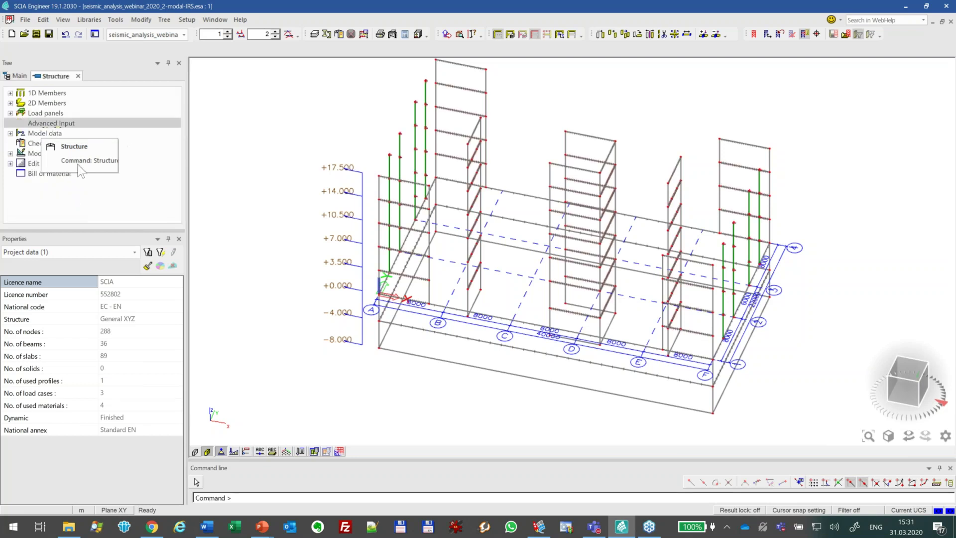
pyautogui.doubleClick(69, 133)
pyautogui.scroll(-1, 91, 144)
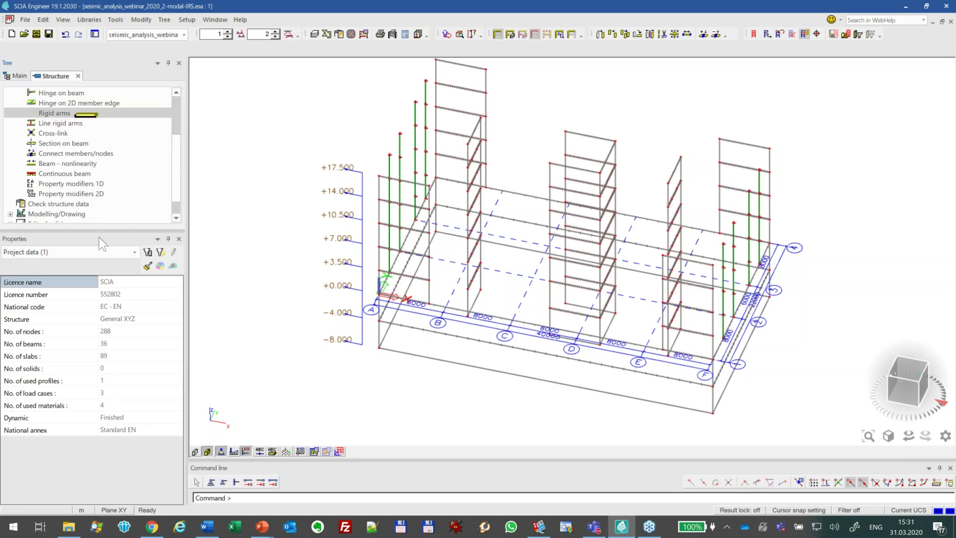
pyautogui.doubleClick(101, 194)
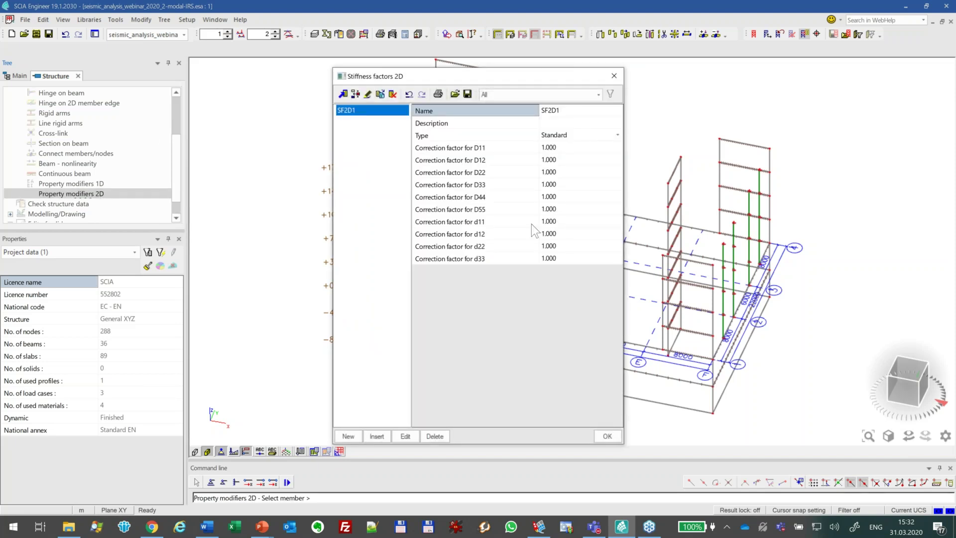
pyautogui.click(579, 135)
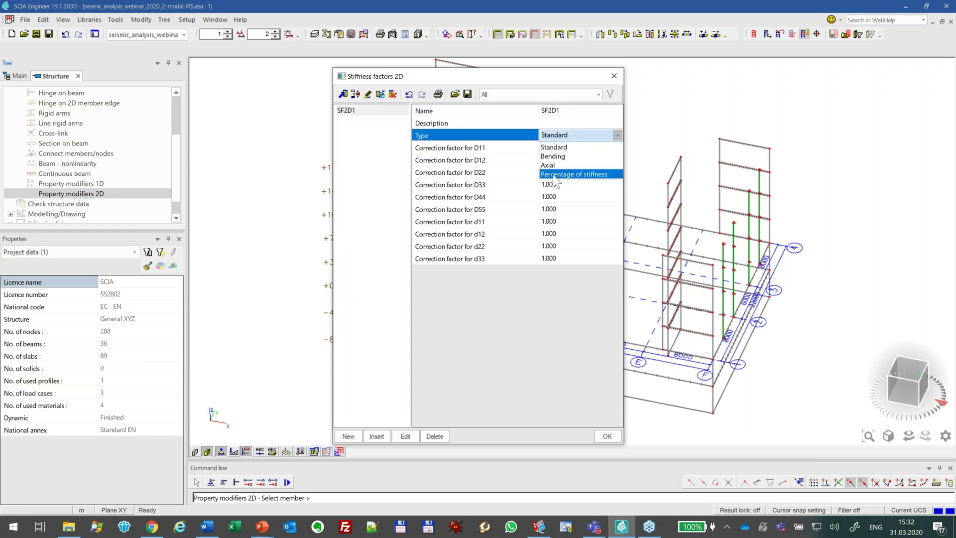
pyautogui.click(555, 176)
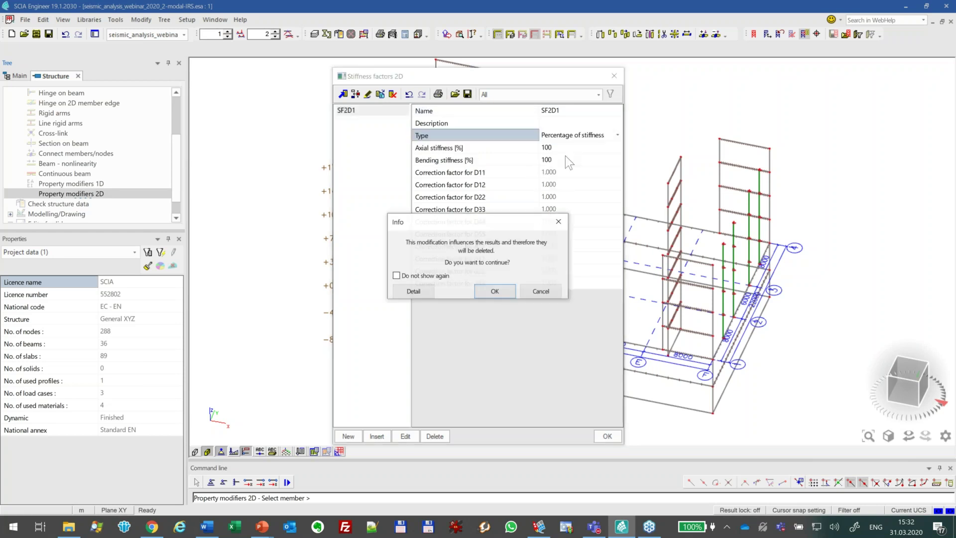
pyautogui.click(496, 292)
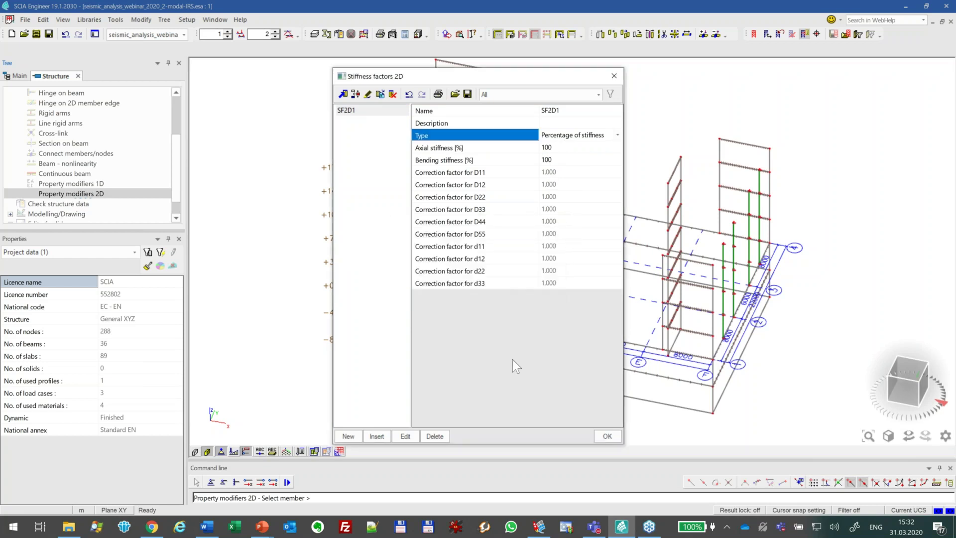
# - Set the 2D stiffness factor's axial stiffness to 30 % and rename it "short walls"
pyautogui.moveTo(440, 75); pyautogui.dragTo(413, 64)
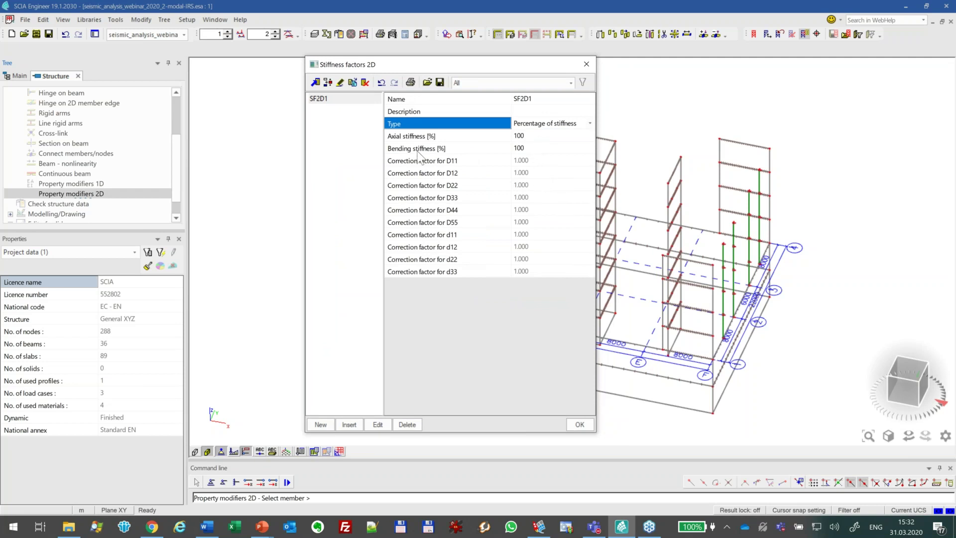
pyautogui.click(419, 136)
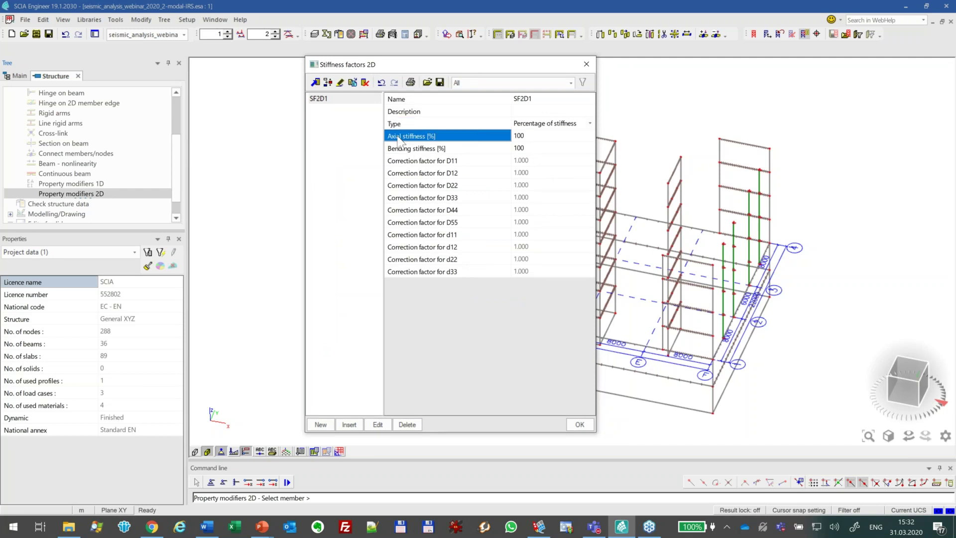
pyautogui.click(554, 137)
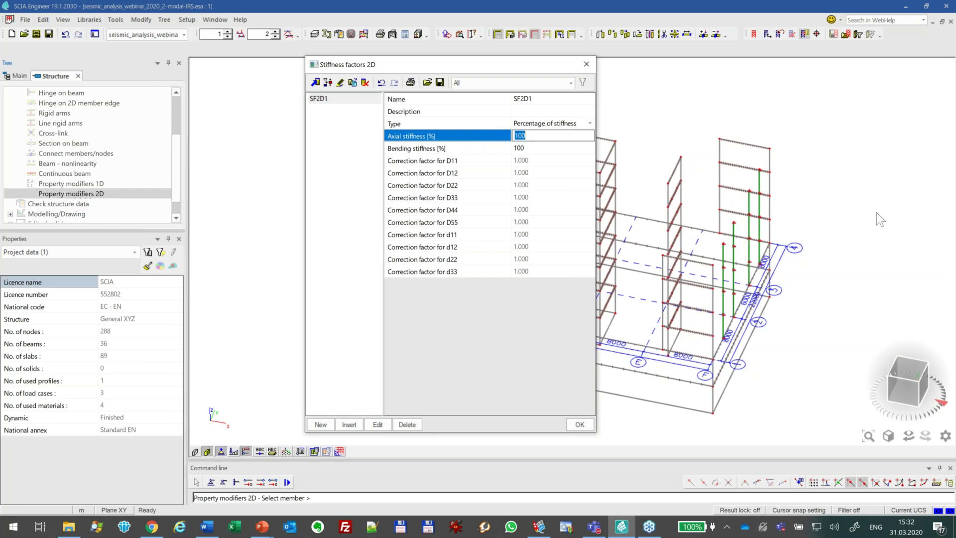
pyautogui.write('30')
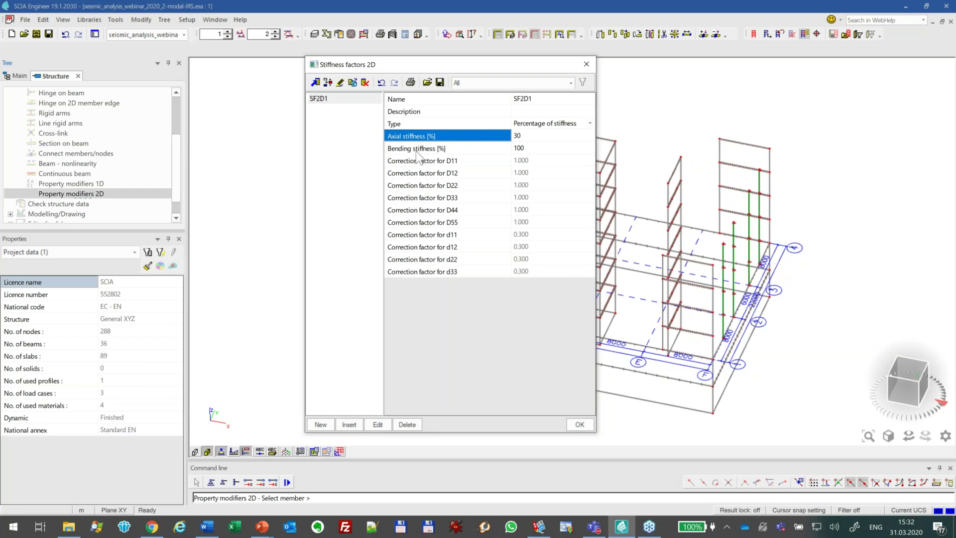
pyautogui.click(524, 98)
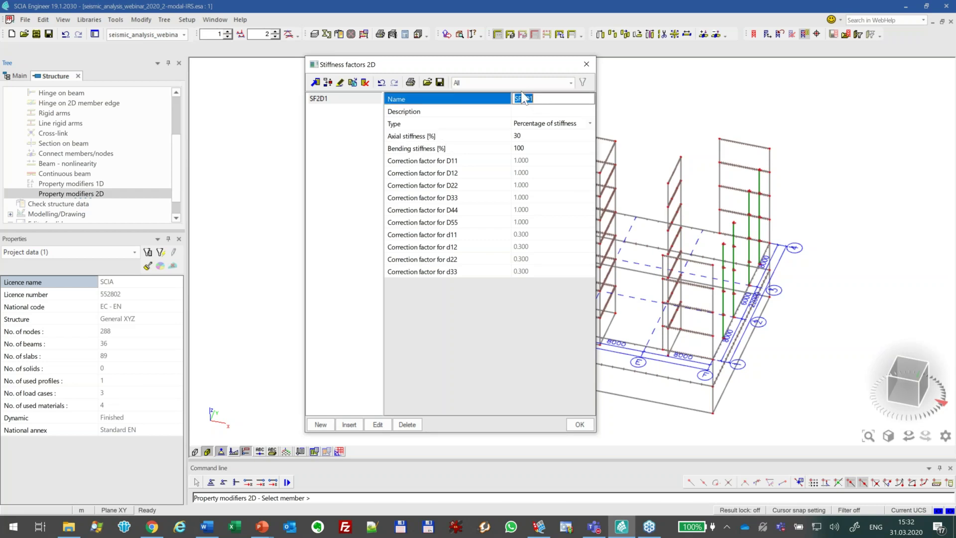
pyautogui.write('short walls')
pyautogui.press('Return')
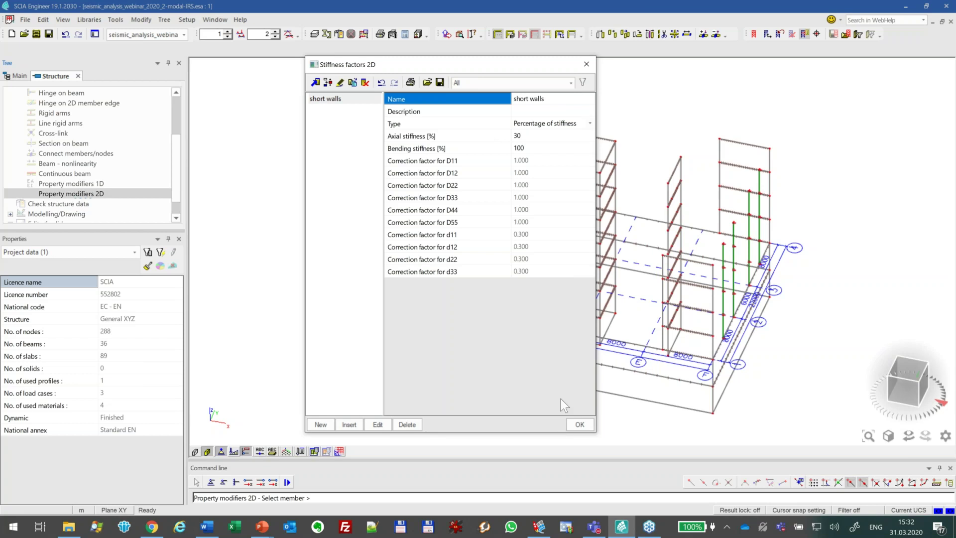
# - Apply the "short walls" property modifier to the corner walls on grid lines 1 and 4, the central core and the inner walls on B and E
pyautogui.click(579, 425)
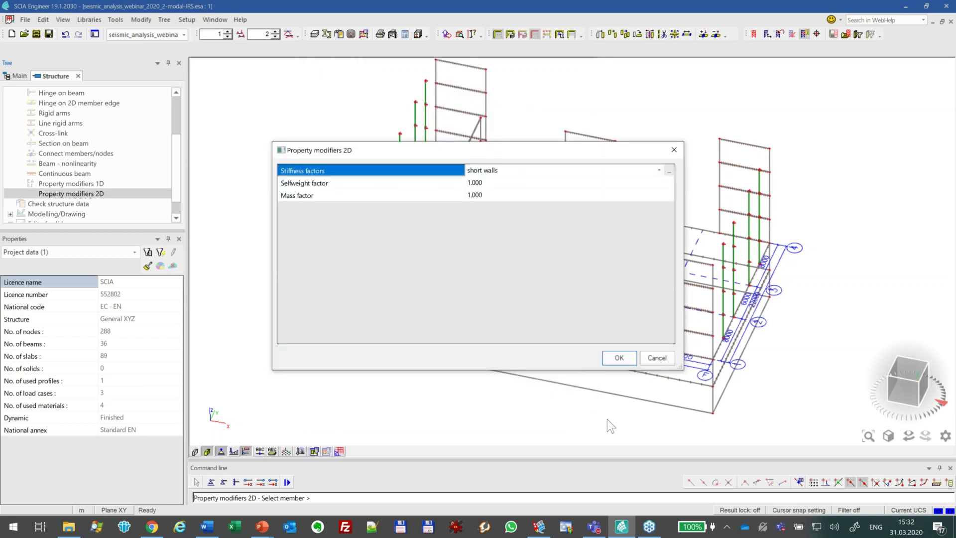
pyautogui.click(625, 360)
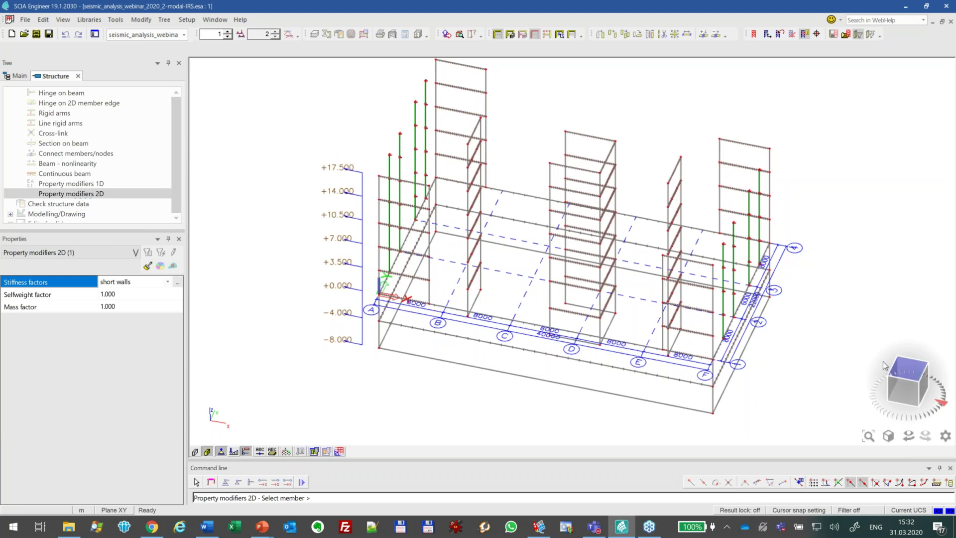
pyautogui.click(917, 370)
pyautogui.moveTo(433, 104)
pyautogui.mouseDown()
pyautogui.moveTo(806, 134)
pyautogui.moveTo(807, 107)
pyautogui.moveTo(844, 101)
pyautogui.moveTo(357, 99)
pyautogui.moveTo(440, 107)
pyautogui.mouseUp()
pyautogui.moveTo(759, 69); pyautogui.dragTo(932, 129)
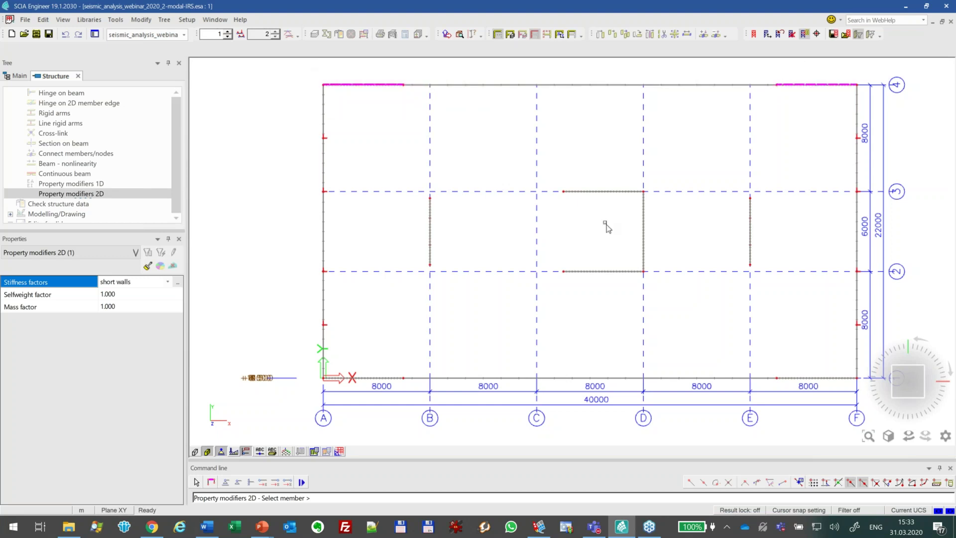
pyautogui.moveTo(383, 170); pyautogui.dragTo(783, 315)
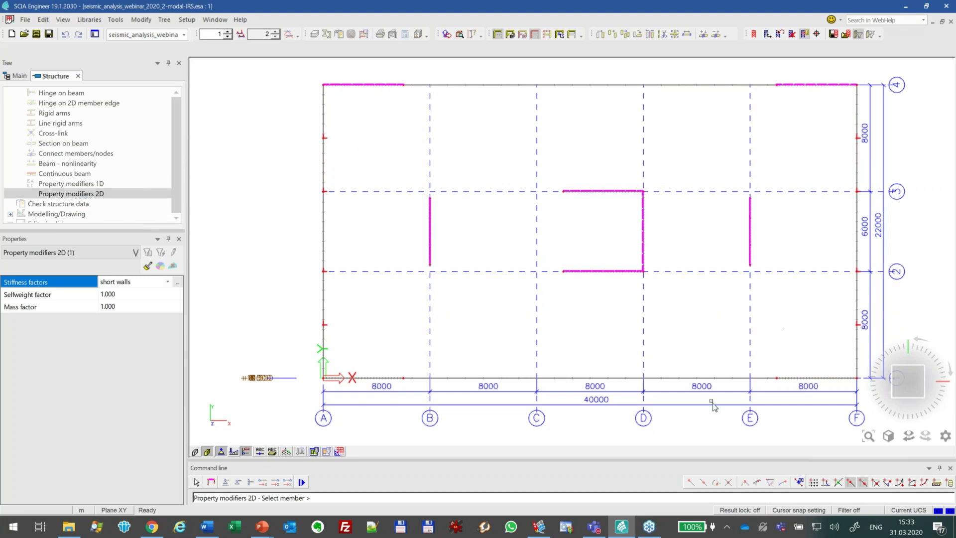
pyautogui.moveTo(286, 350); pyautogui.dragTo(454, 409)
pyautogui.moveTo(750, 343); pyautogui.dragTo(882, 401)
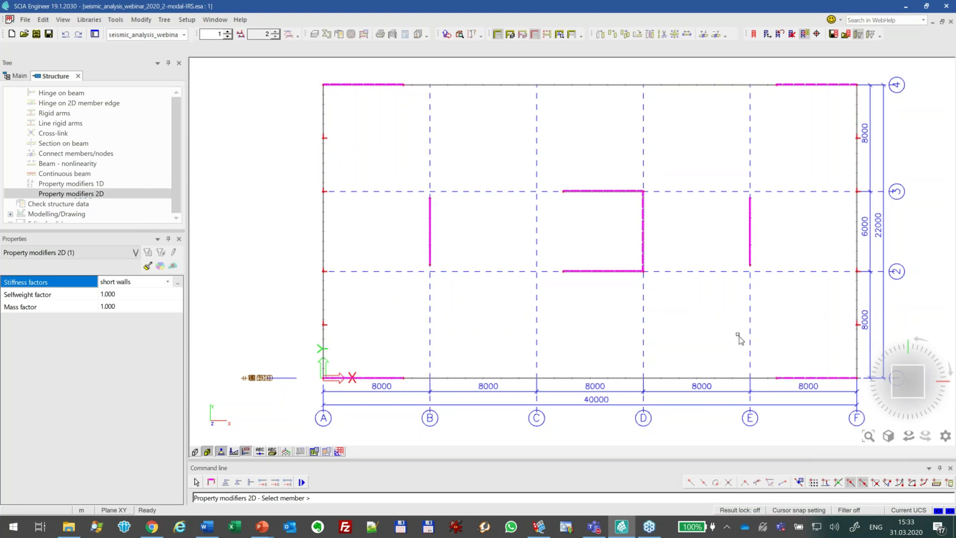
pyautogui.press('super')
pyautogui.press('Escape')
pyautogui.press('Escape')
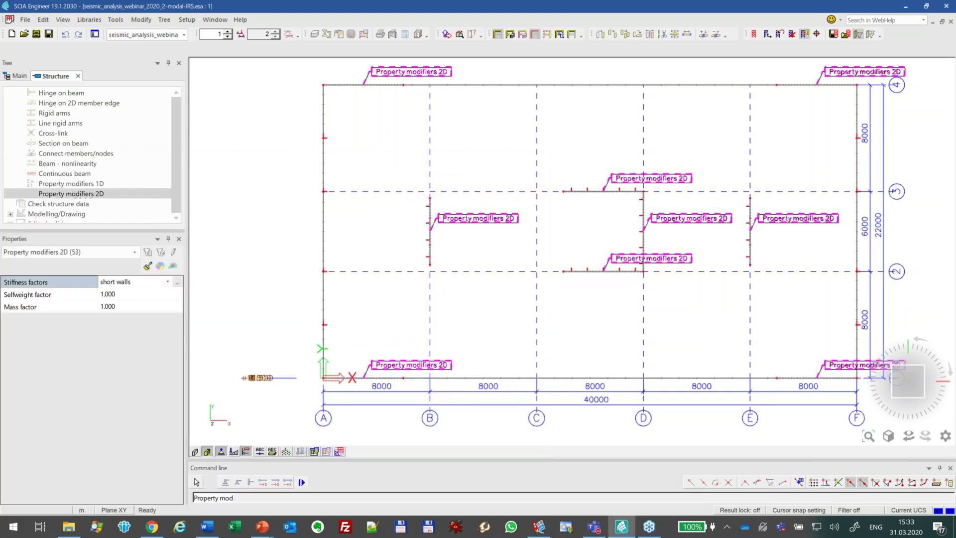
pyautogui.moveTo(695, 313)
pyautogui.keyDown('ctrl'); pyautogui.mouseDown(button='right')
pyautogui.moveTo(685, 326)
pyautogui.moveTo(690, 362)
pyautogui.moveTo(685, 325)
pyautogui.mouseUp(button='right'); pyautogui.keyUp('ctrl')
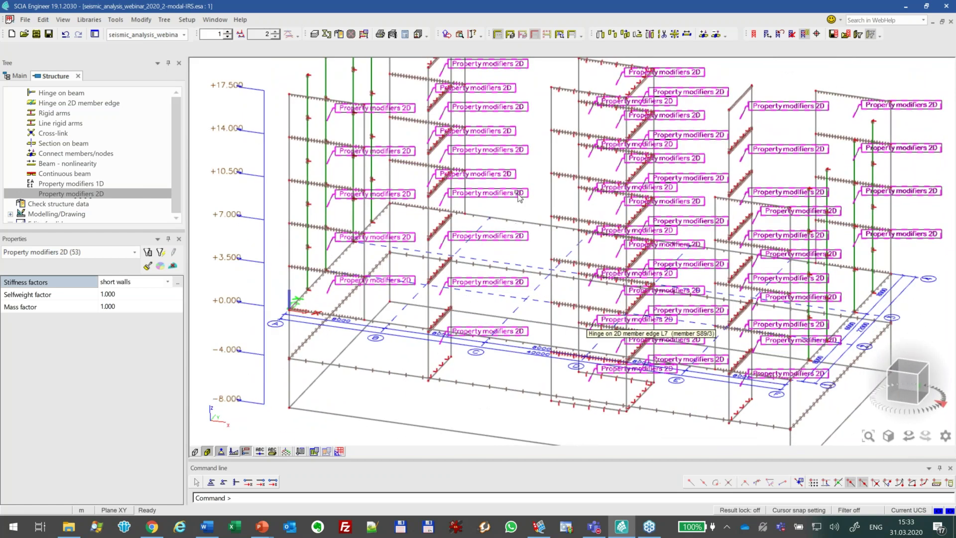
pyautogui.press('Escape')
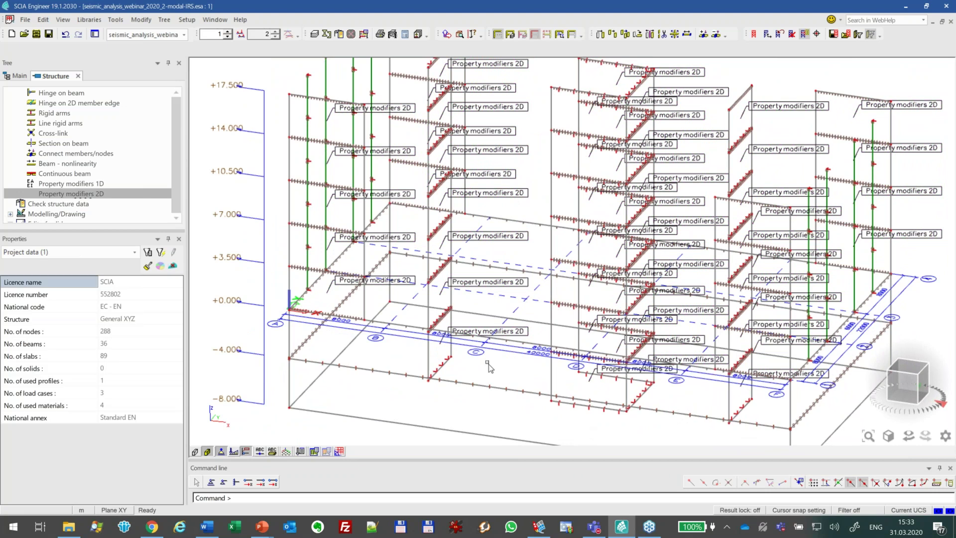
# - Create a second 2D stiffness factor named "long walls" with 70 % axial stiffness and choose it for a new property modifier
pyautogui.scroll(-2, 485, 308)
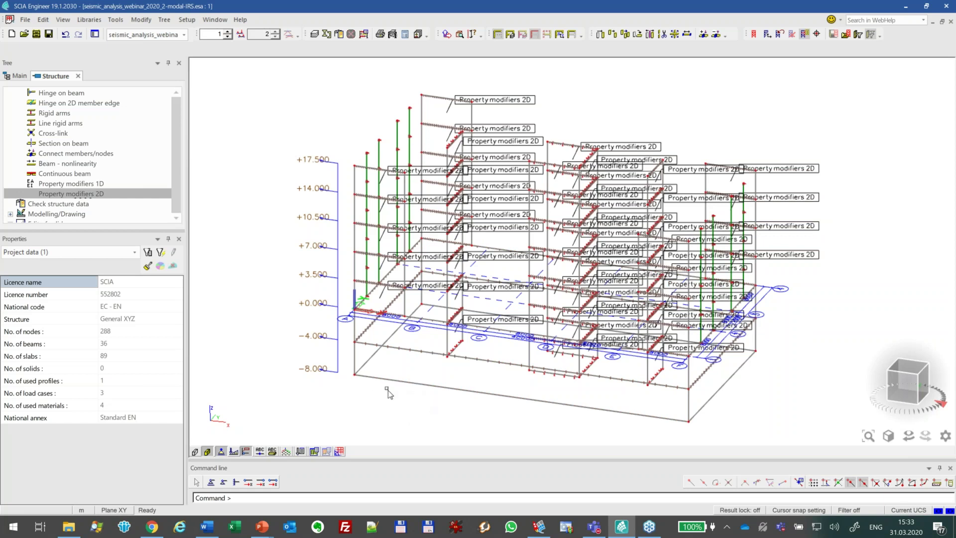
pyautogui.doubleClick(82, 194)
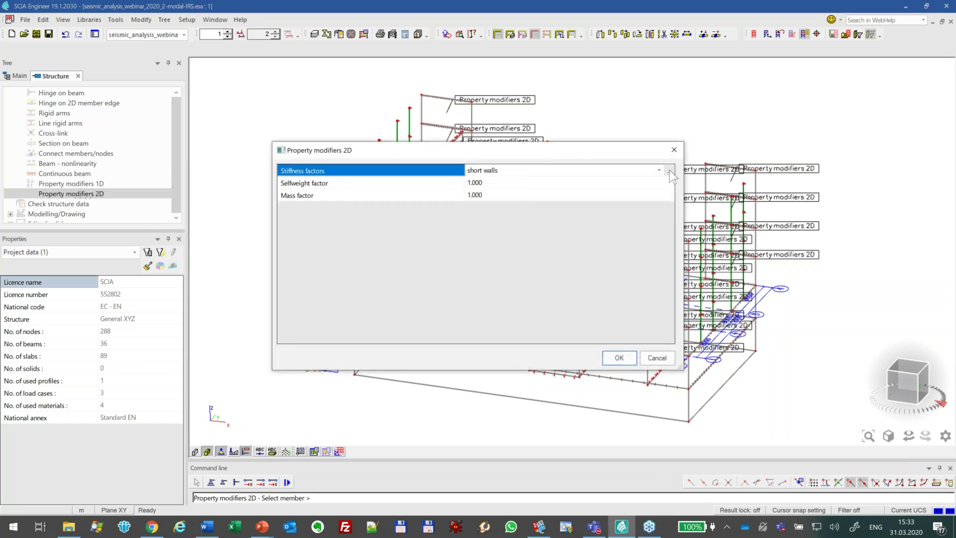
pyautogui.click(669, 170)
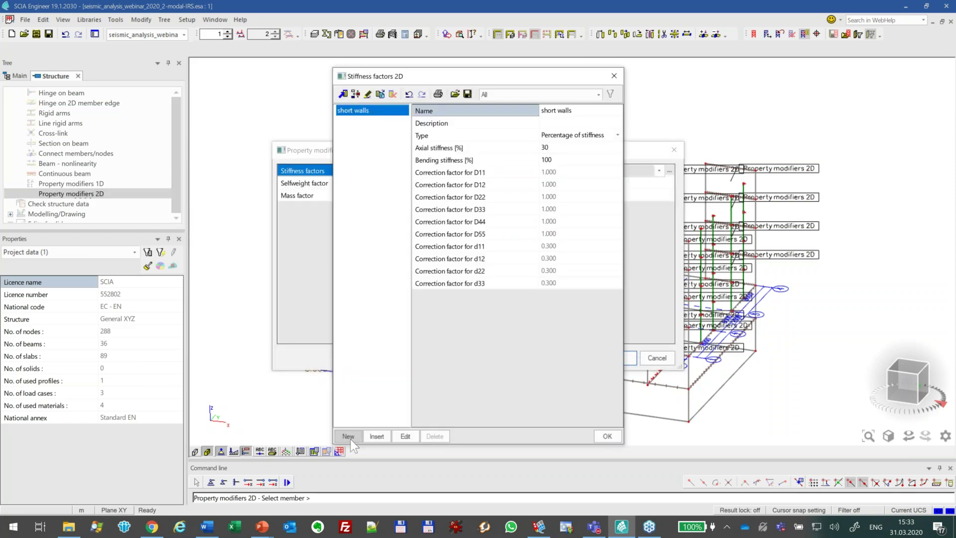
pyautogui.click(349, 436)
pyautogui.click(595, 113)
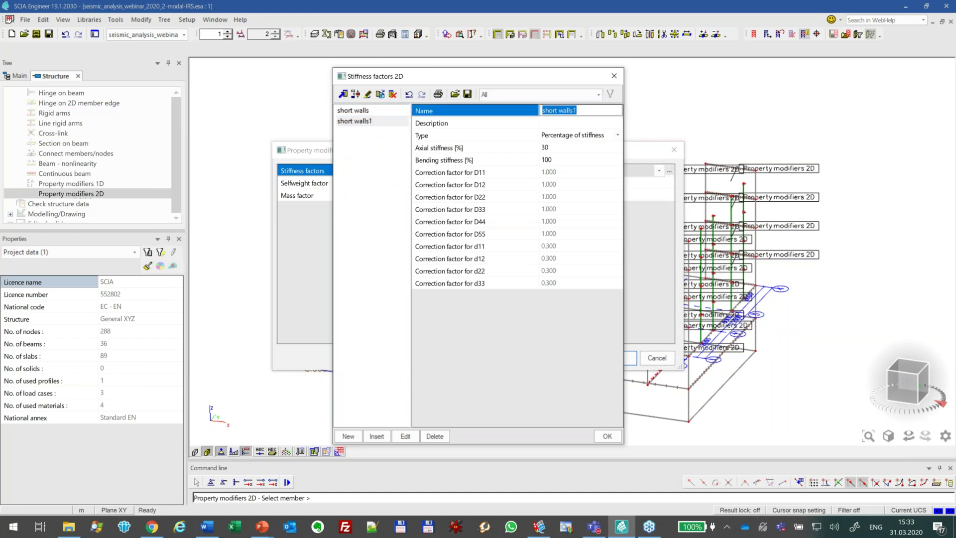
pyautogui.write('long walls')
pyautogui.press('Return')
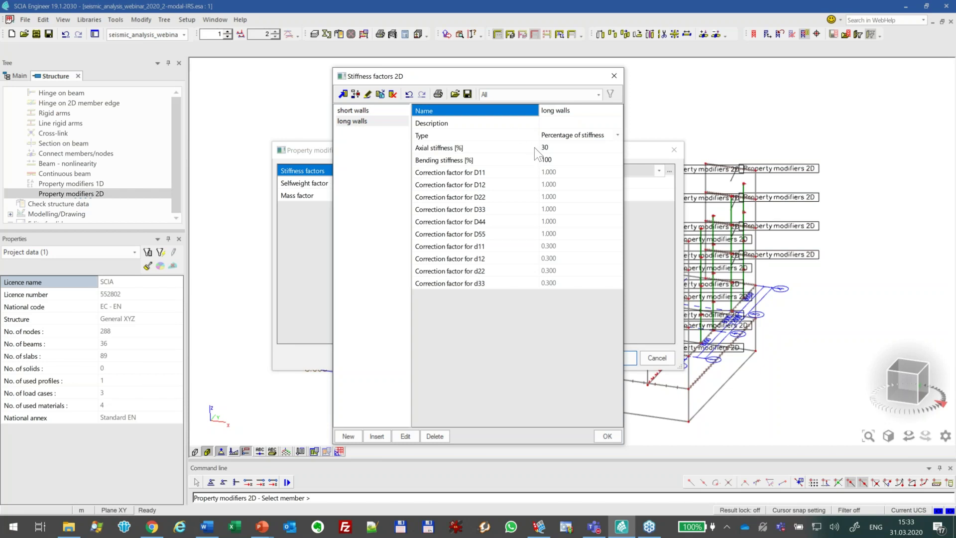
pyautogui.click(558, 147)
pyautogui.write('70')
pyautogui.press('Return')
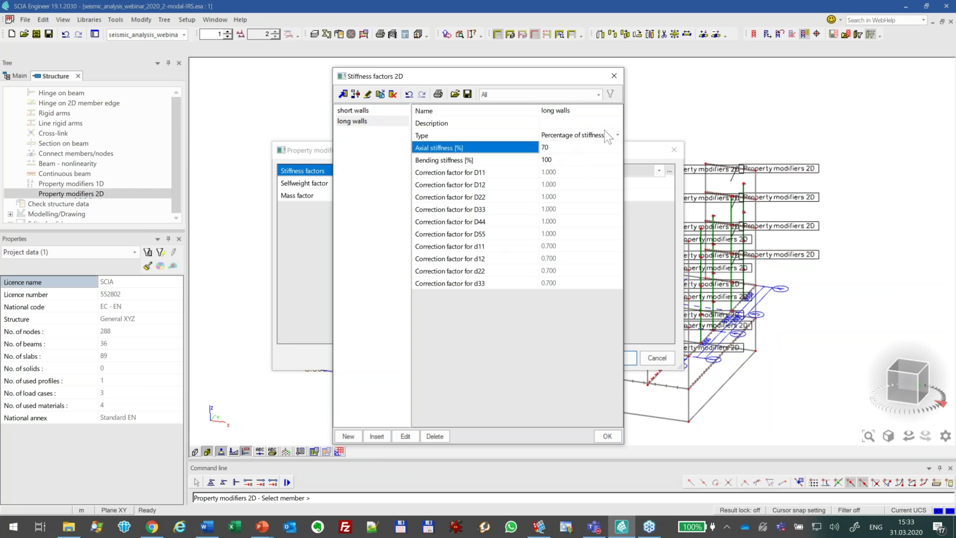
pyautogui.click(602, 436)
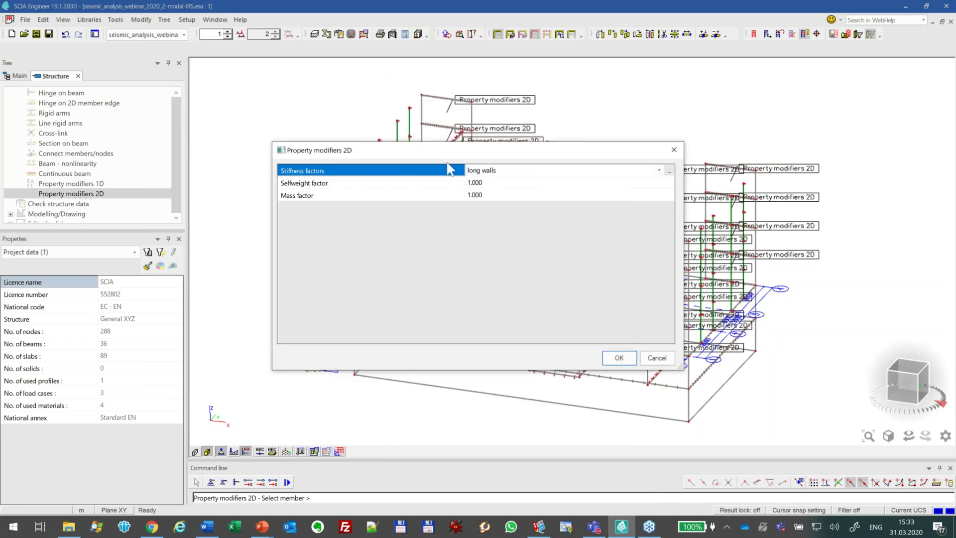
# - Assign the "long walls" property modifier to the basement walls between levels -8.000 and +0.000 that have no modifier yet
pyautogui.click(628, 360)
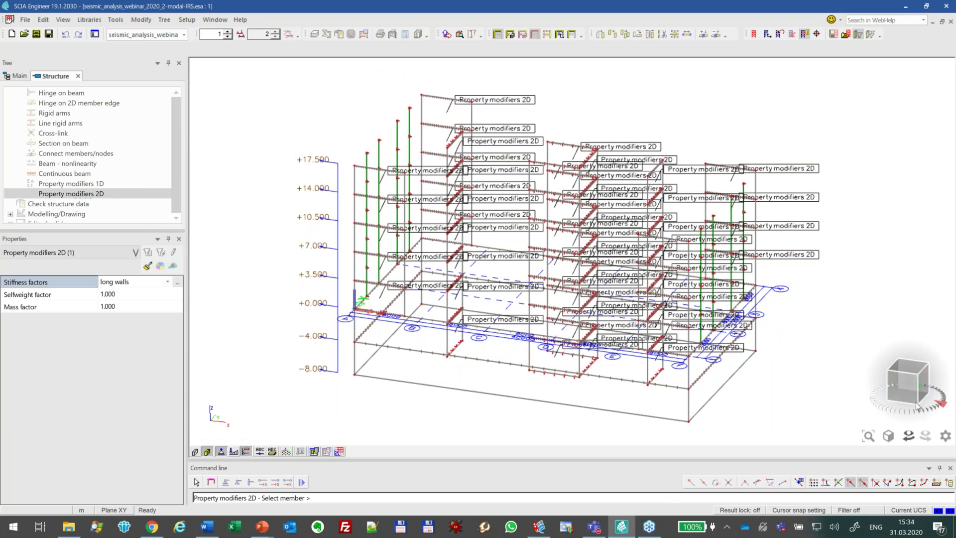
pyautogui.click(897, 385)
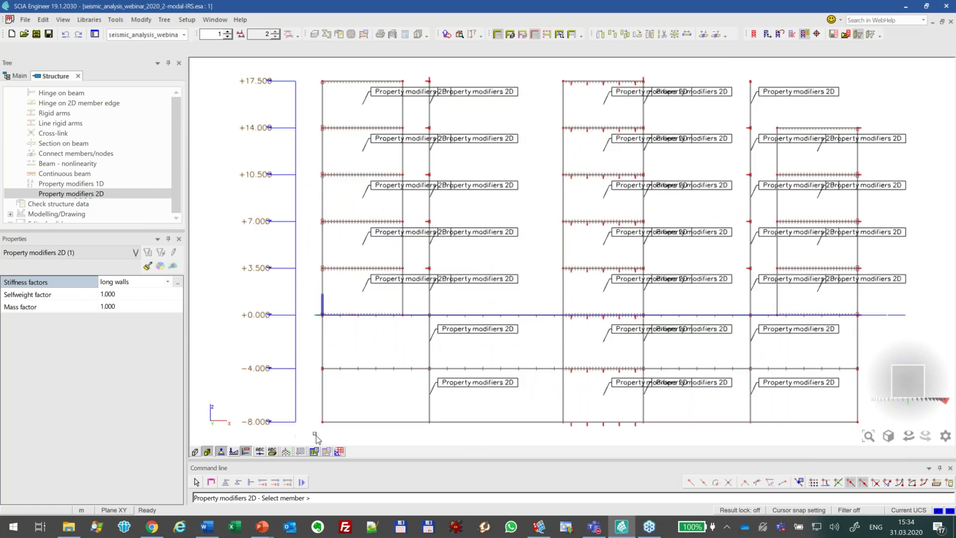
pyautogui.moveTo(310, 431); pyautogui.dragTo(874, 306)
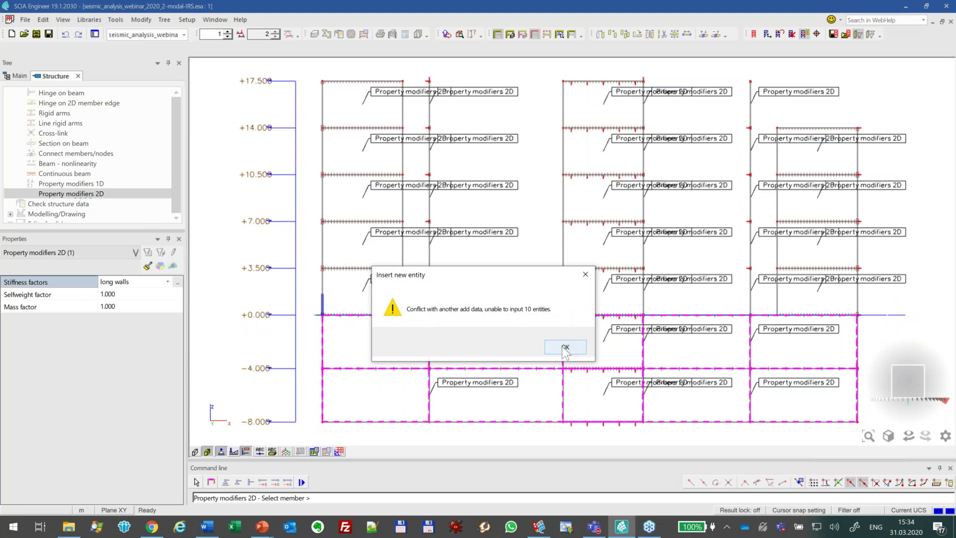
pyautogui.click(564, 347)
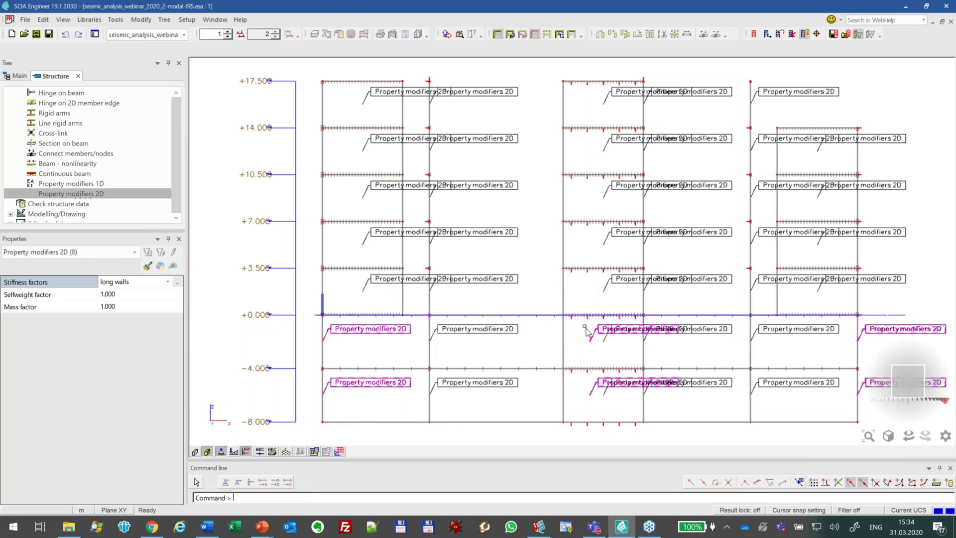
pyautogui.moveTo(577, 318); pyautogui.dragTo(545, 272, button='middle')
pyautogui.keyDown('ctrl'); pyautogui.moveTo(674, 266); pyautogui.dragTo(659, 285, button='right'); pyautogui.keyUp('ctrl')
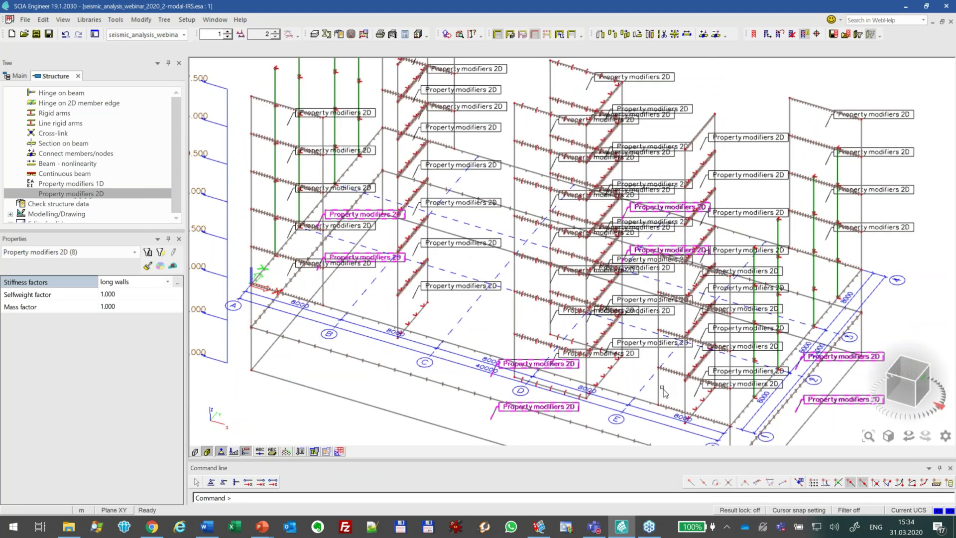
pyautogui.press('Escape')
# - Switch the activity type to layers and activate the "model" layer combination
pyautogui.keyDown('ctrl'); pyautogui.keyDown('shift'); pyautogui.moveTo(631, 381); pyautogui.dragTo(725, 353, button='right'); pyautogui.keyUp('shift'); pyautogui.keyUp('ctrl')
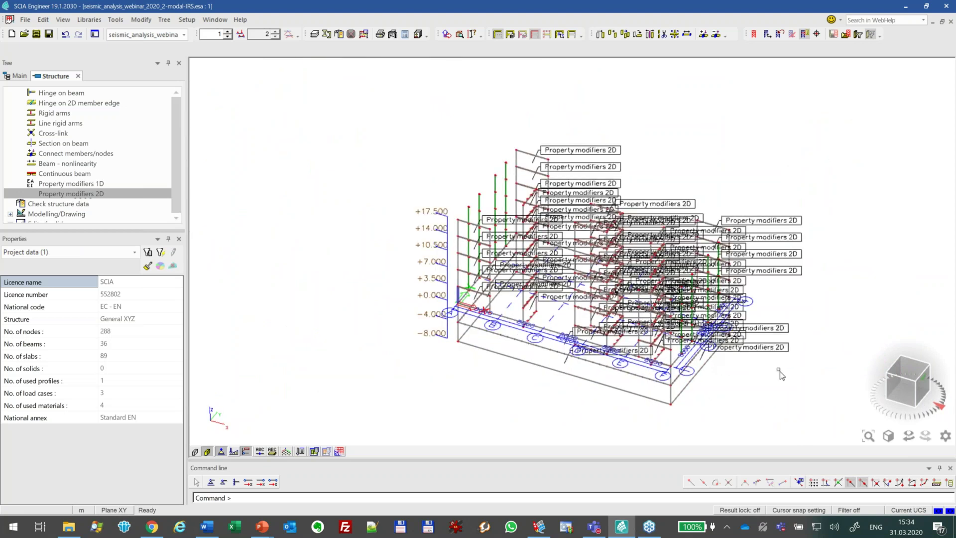
pyautogui.keyDown('ctrl'); pyautogui.moveTo(778, 371); pyautogui.dragTo(779, 371, button='right'); pyautogui.keyUp('ctrl')
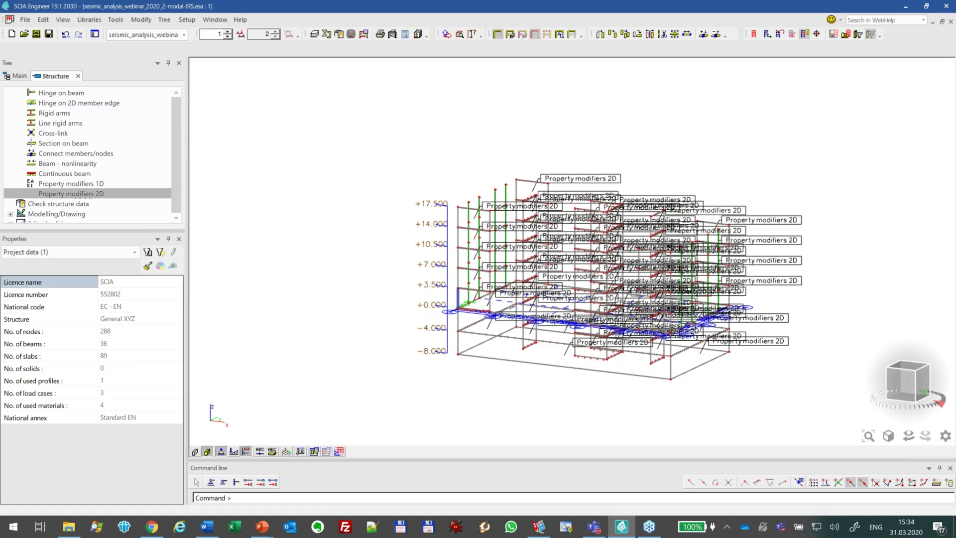
pyautogui.click(867, 437)
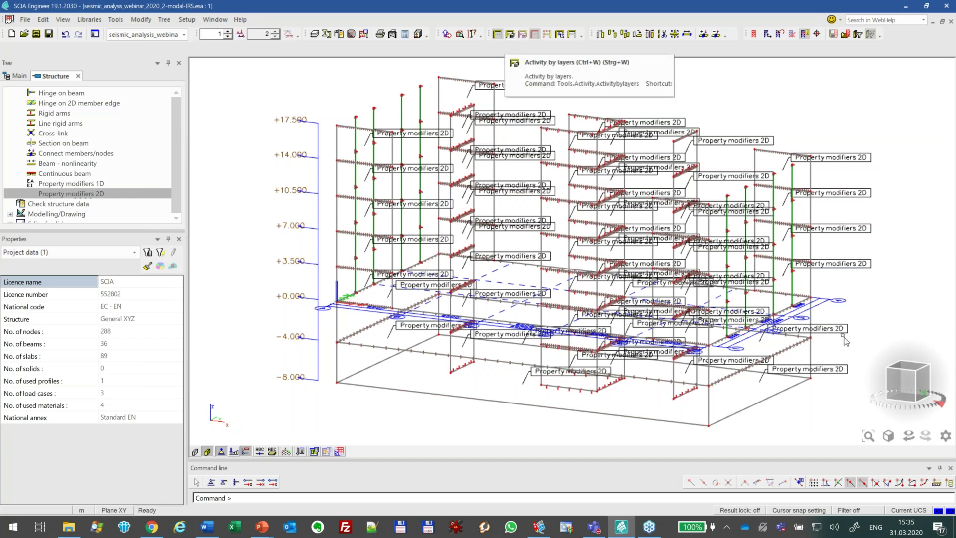
pyautogui.click(509, 33)
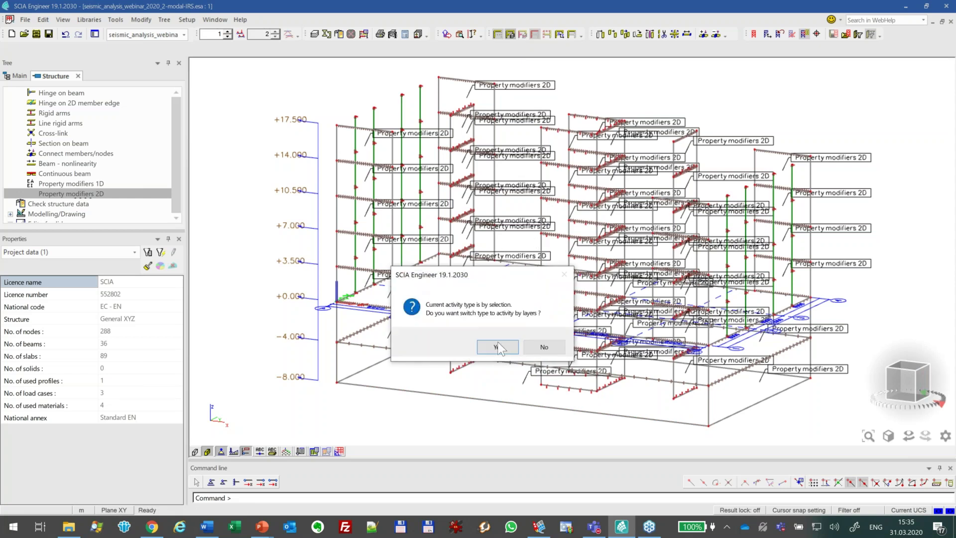
pyautogui.press('Return')
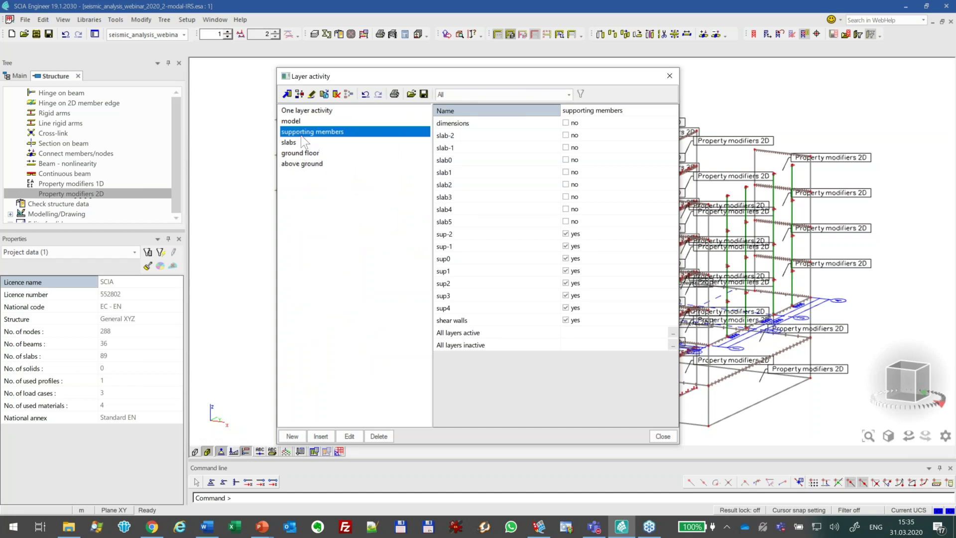
pyautogui.click(294, 121)
pyautogui.click(662, 436)
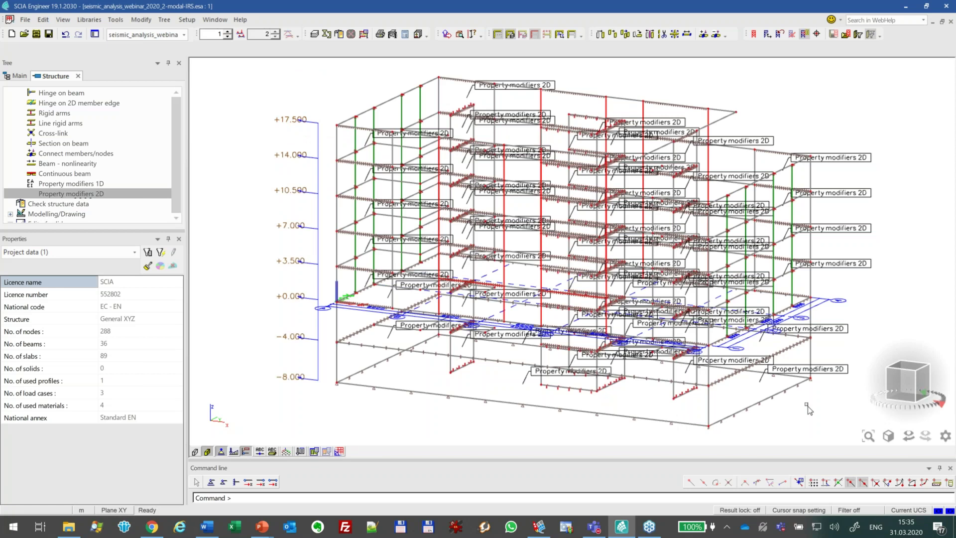
# - Select everything between levels -8.000 and +0.000 and display only those members with activity by selection
pyautogui.click(896, 388)
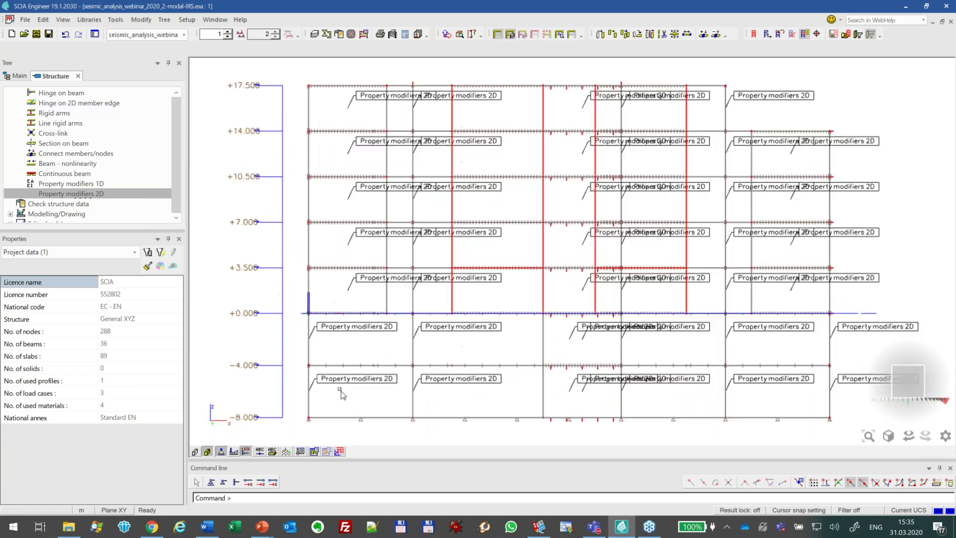
pyautogui.moveTo(853, 312); pyautogui.dragTo(850, 308)
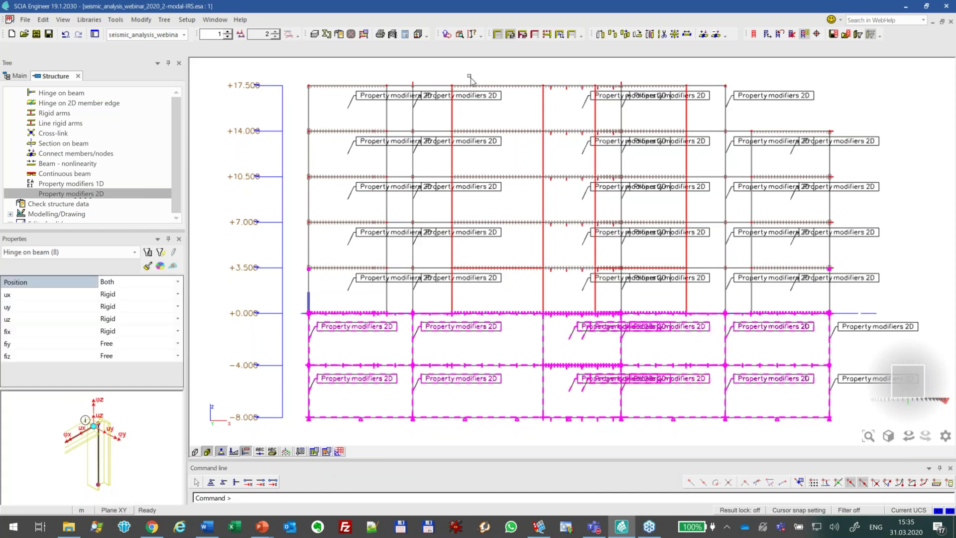
pyautogui.click(536, 33)
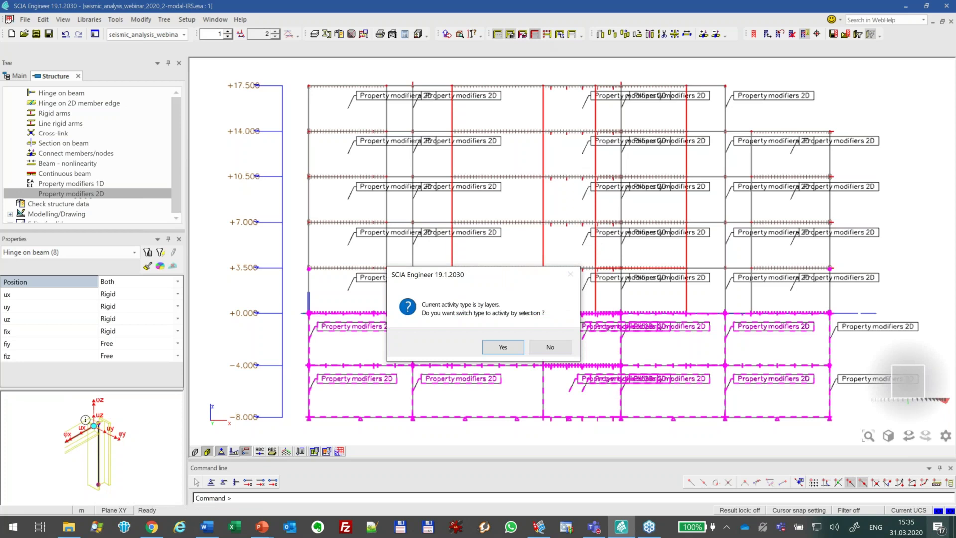
pyautogui.click(500, 344)
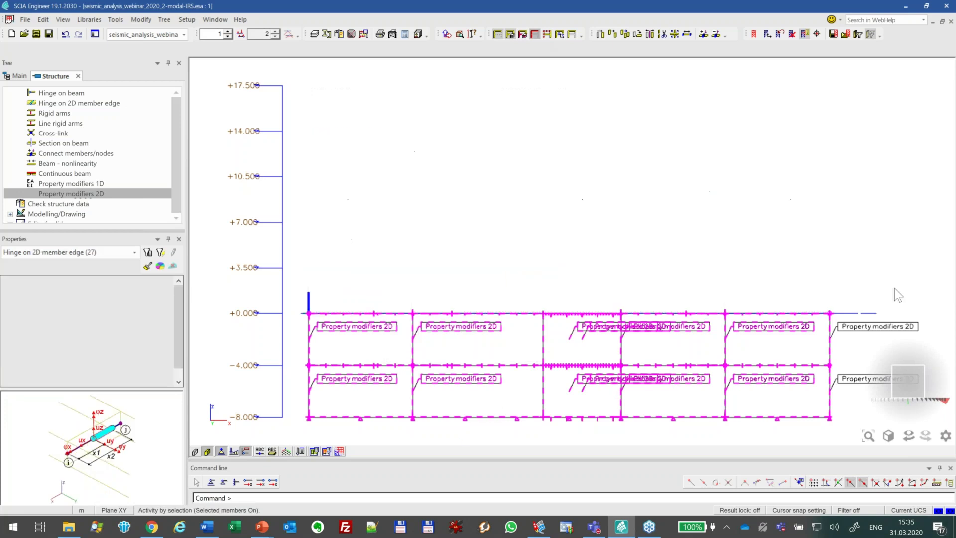
pyautogui.press('Escape')
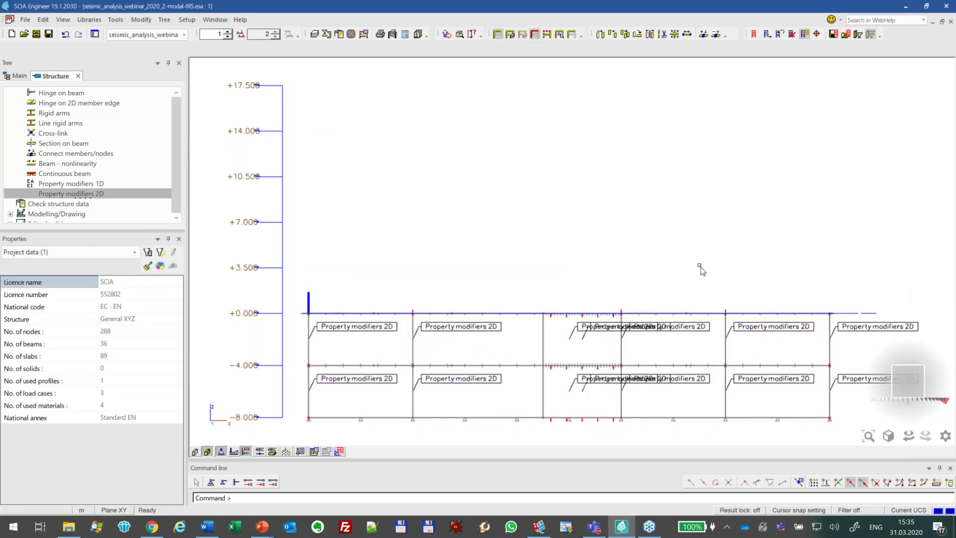
pyautogui.moveTo(699, 240); pyautogui.dragTo(688, 198, button='middle')
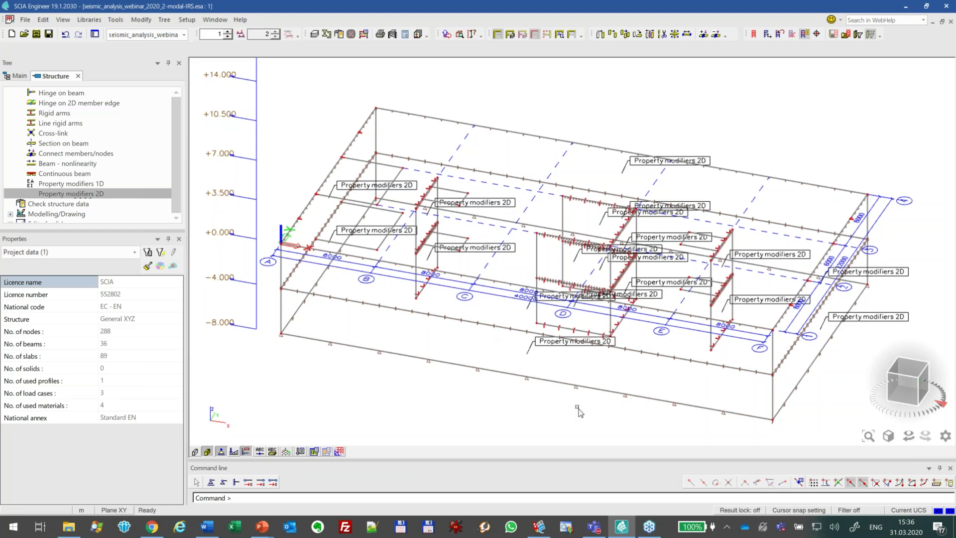
# - Create a third 2D stiffness factor named "slabs" with 100 % axial stiffness and choose it for a new property modifier
pyautogui.doubleClick(94, 193)
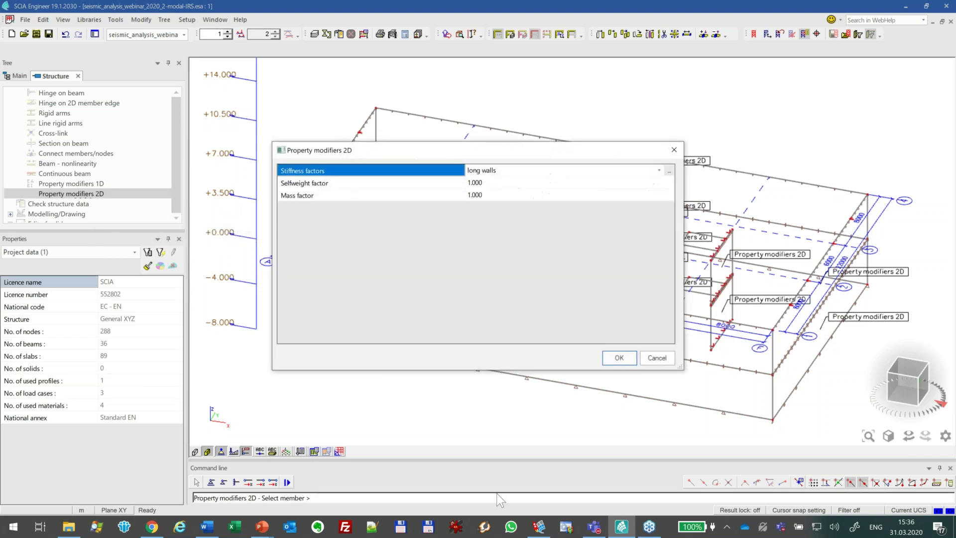
pyautogui.click(670, 172)
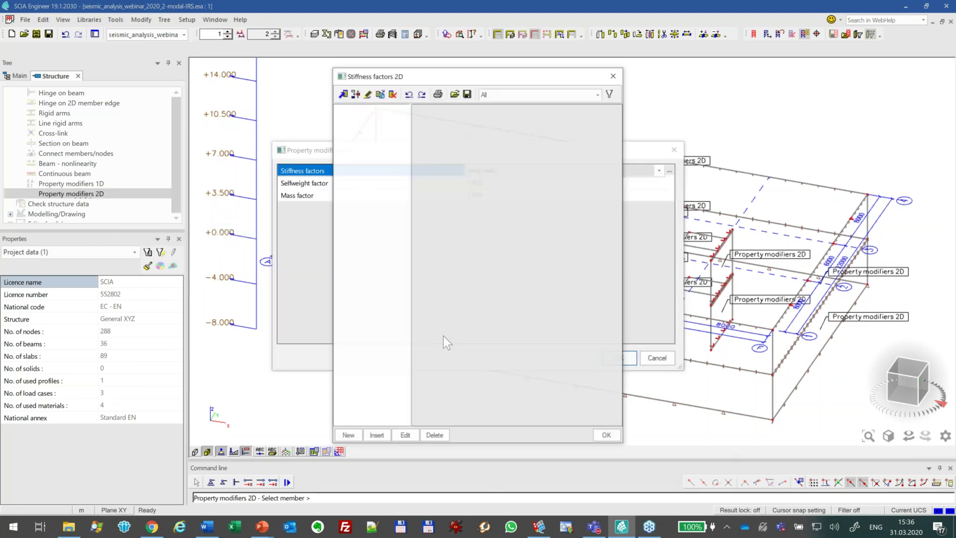
pyautogui.click(355, 432)
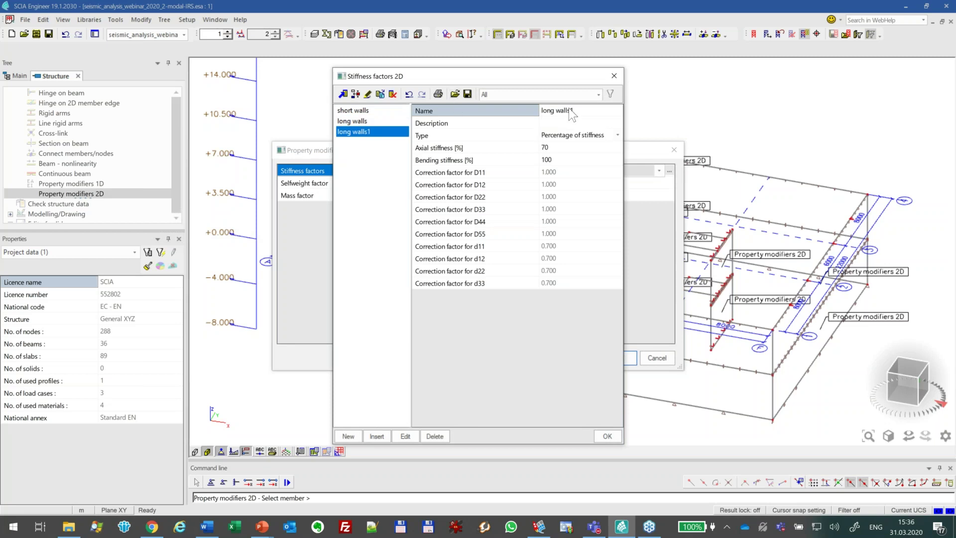
pyautogui.write('slabs')
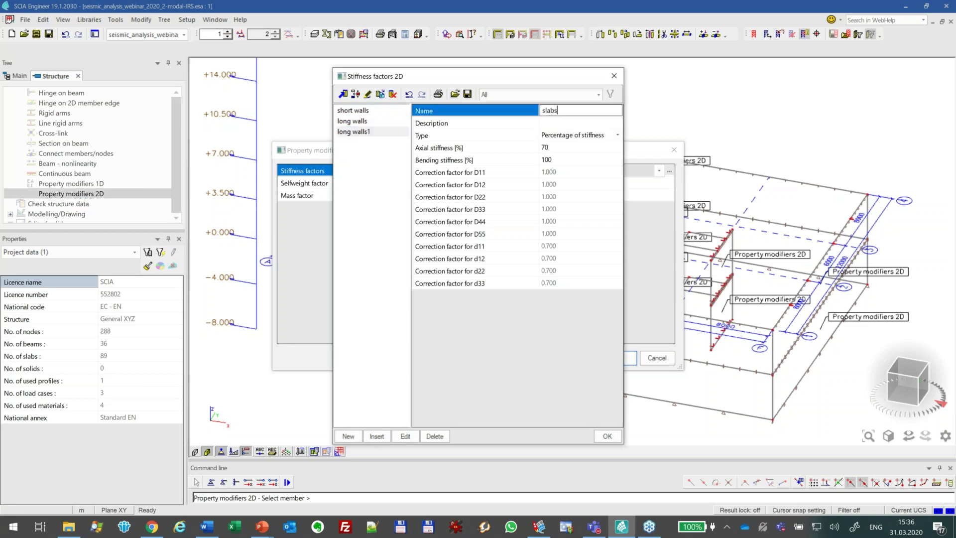
pyautogui.press('Return')
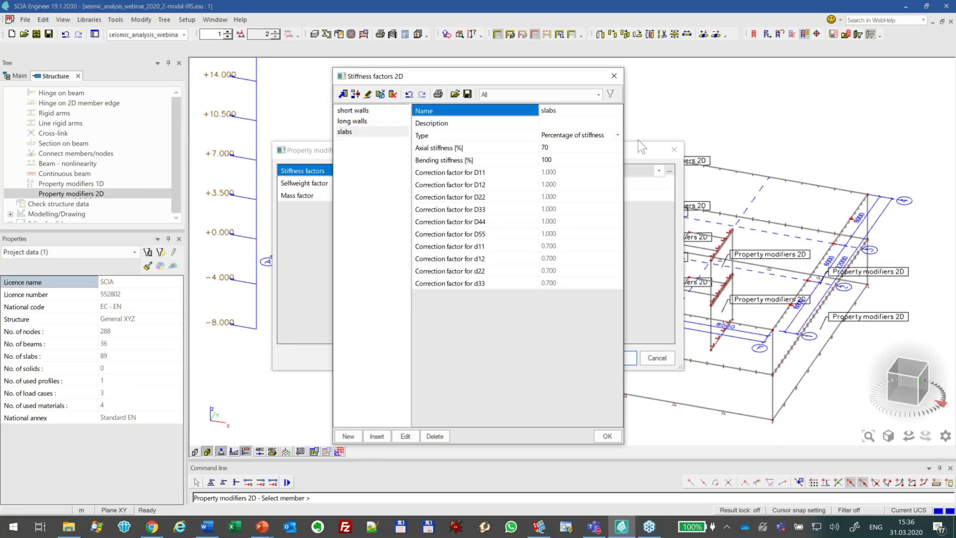
pyautogui.click(561, 145)
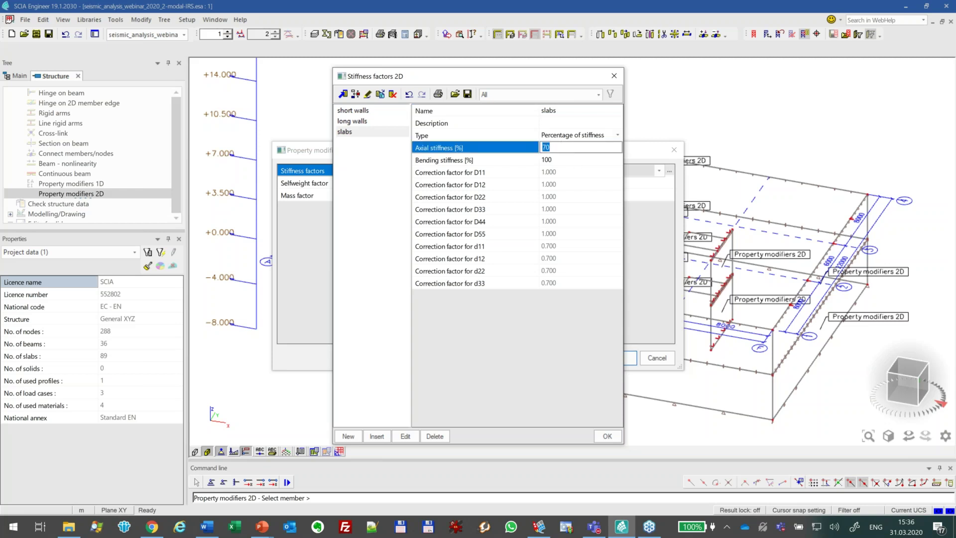
pyautogui.press('Return')
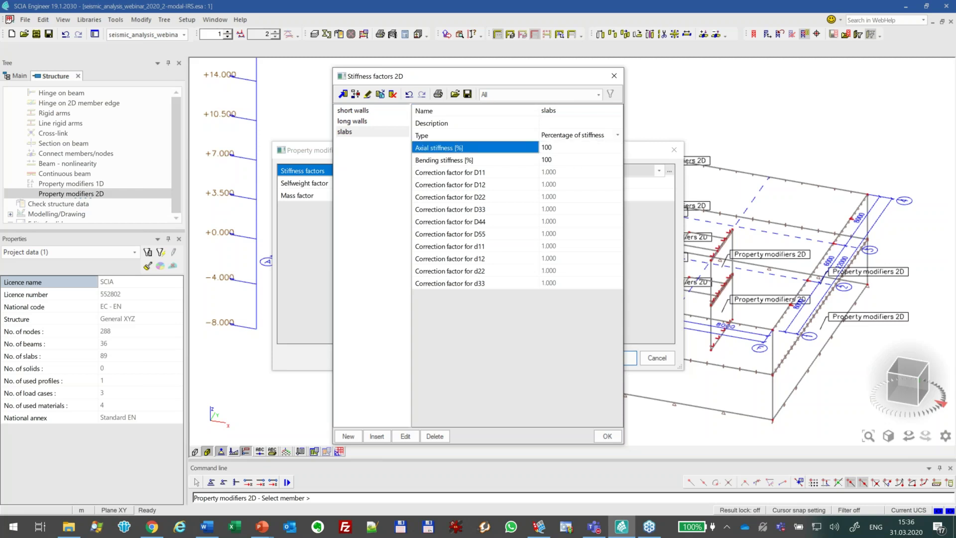
pyautogui.click(607, 436)
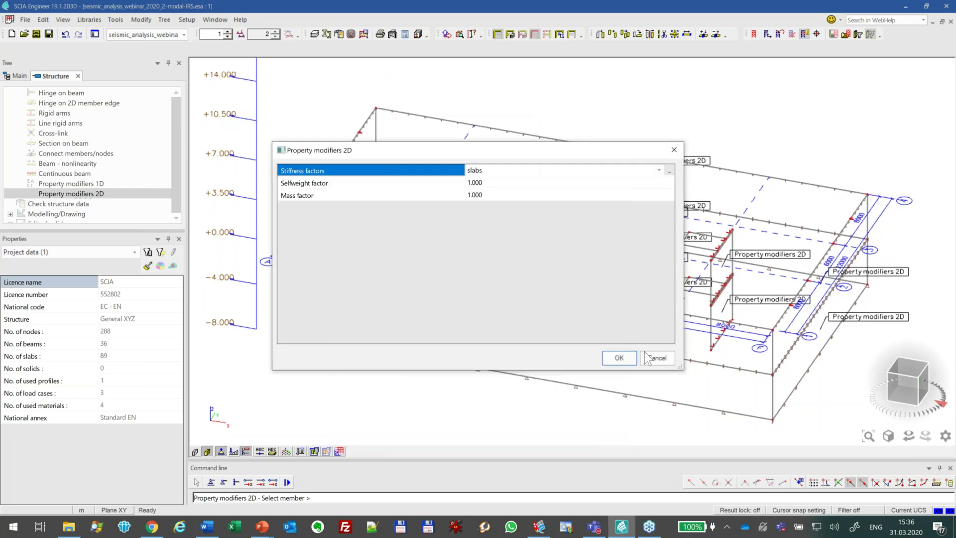
pyautogui.click(616, 359)
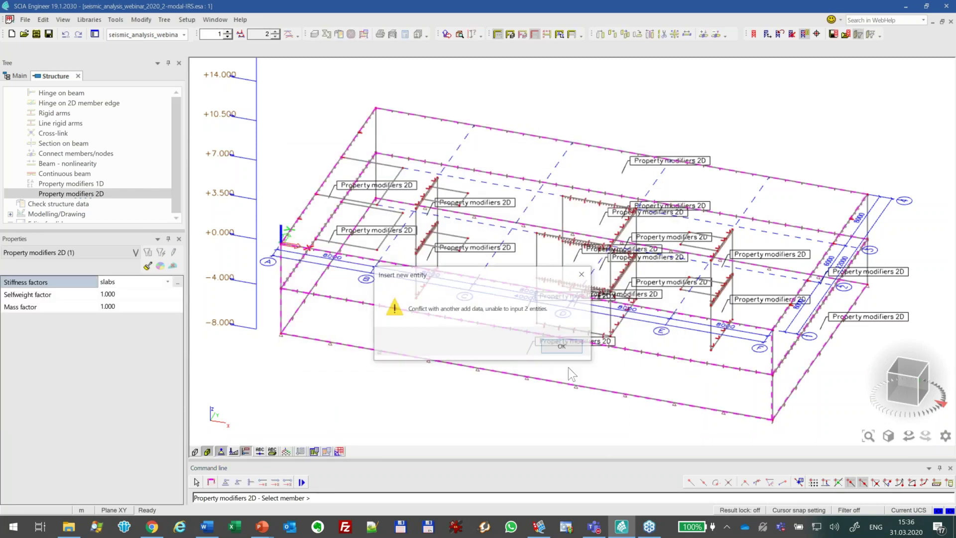
# - Assign the "slabs" property modifier to the slabs at levels -8.000, -4.000 and +0.000
pyautogui.click(568, 345)
pyautogui.press('Escape')
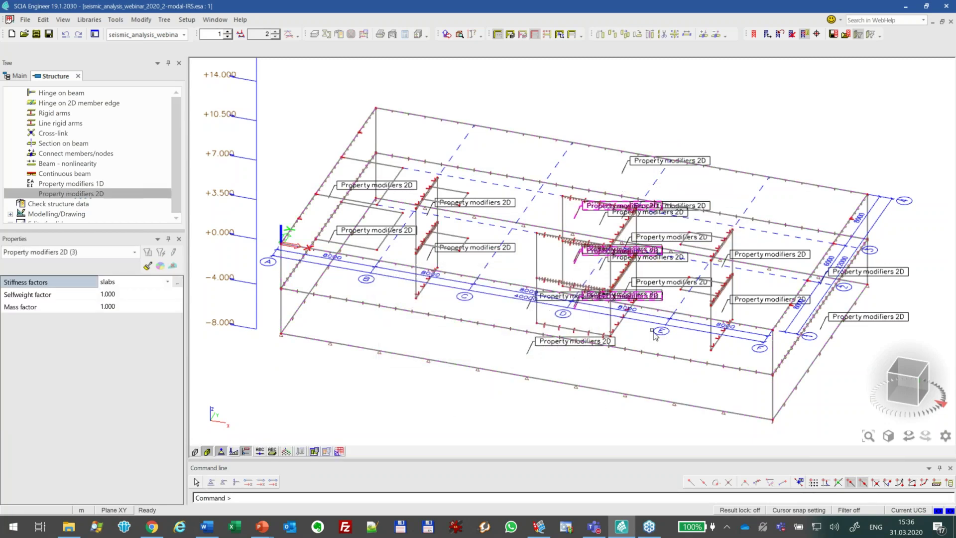
pyautogui.moveTo(653, 327)
pyautogui.keyDown('ctrl'); pyautogui.mouseDown(button='right')
pyautogui.moveTo(652, 346)
pyautogui.moveTo(637, 340)
pyautogui.moveTo(649, 302)
pyautogui.moveTo(651, 324)
pyautogui.mouseUp(button='right'); pyautogui.keyUp('ctrl')
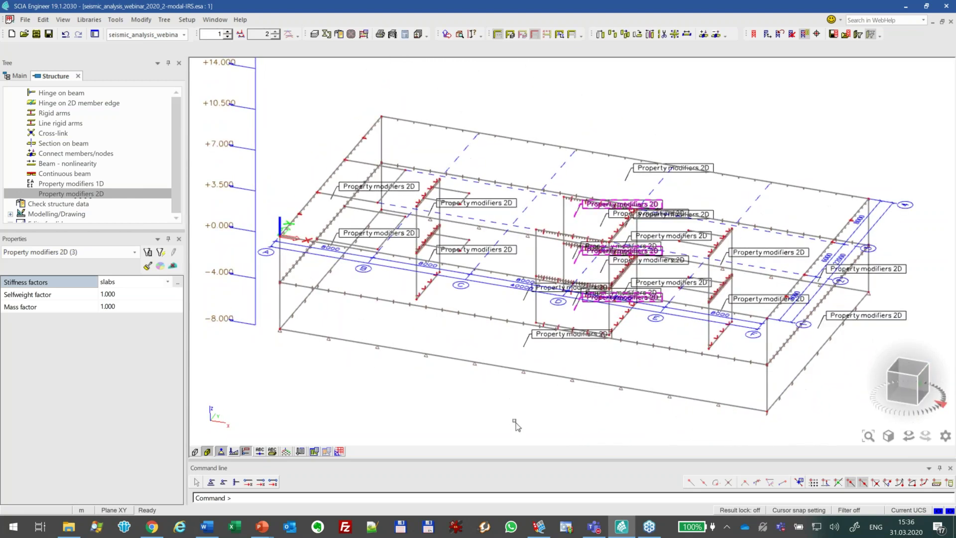
pyautogui.press('Escape')
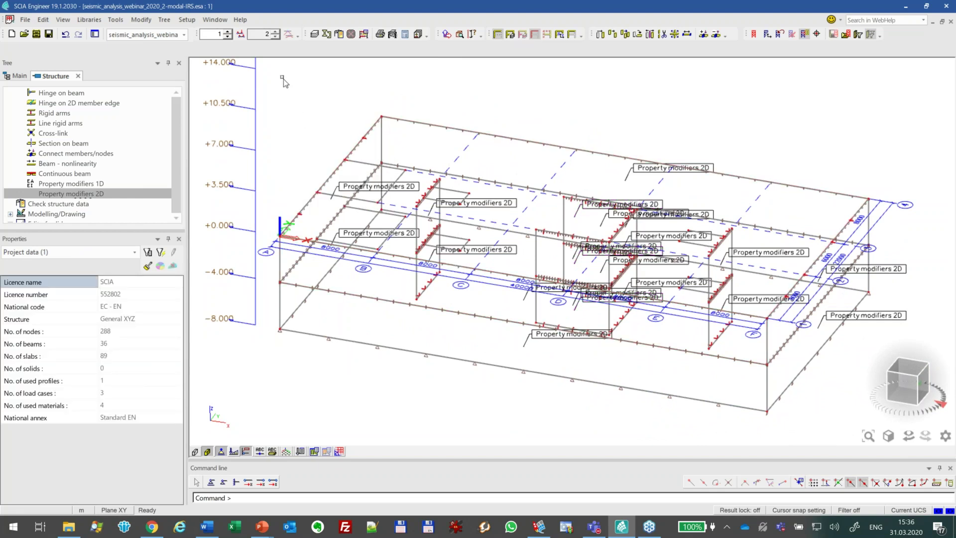
# - Select all displayed 2D property modifiers between levels -8.000 and +0.000 and set their mass factor to 0
pyautogui.moveTo(283, 78); pyautogui.dragTo(930, 419)
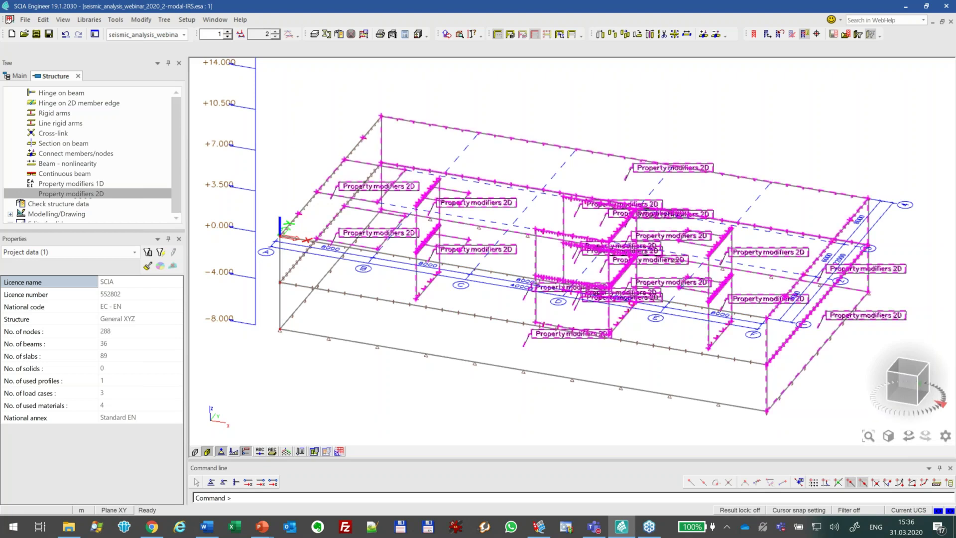
pyautogui.click(55, 253)
pyautogui.click(70, 309)
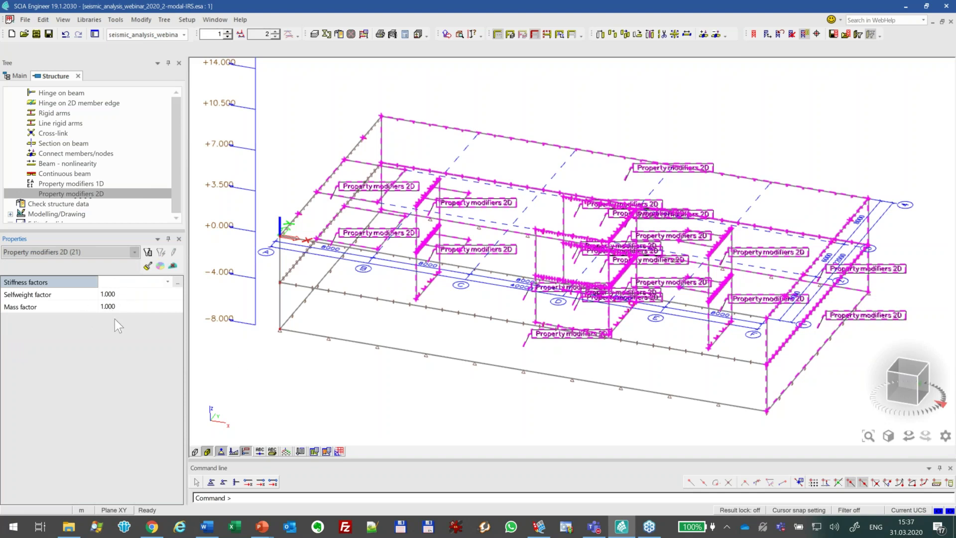
pyautogui.click(50, 295)
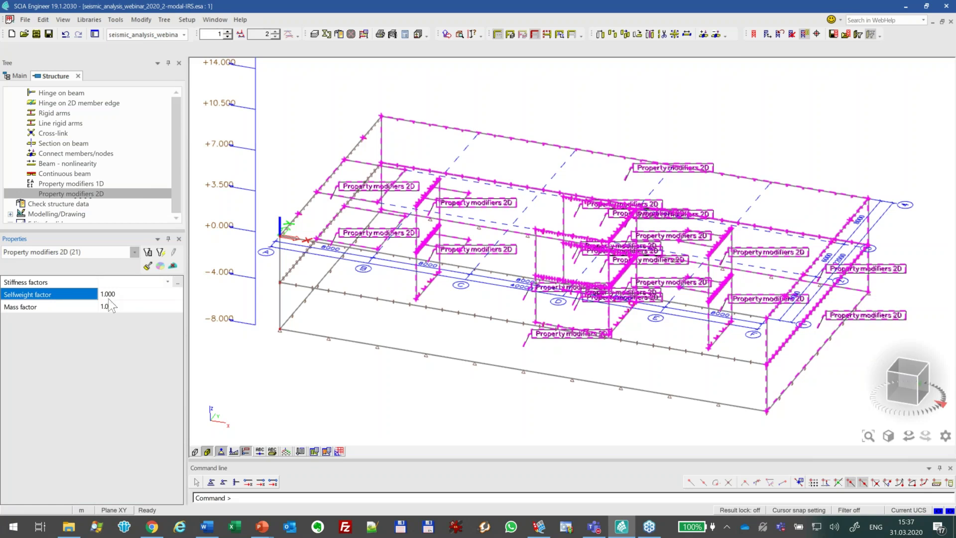
pyautogui.click(48, 307)
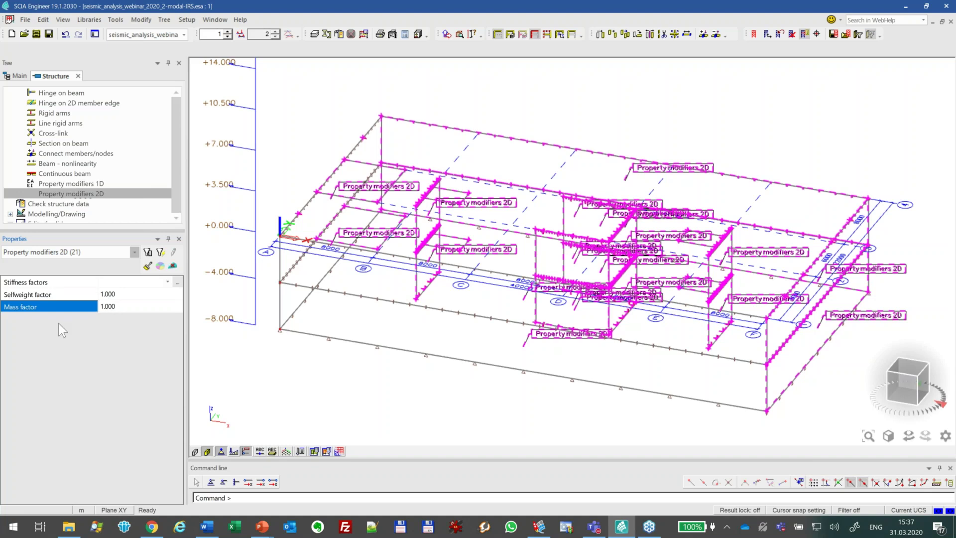
pyautogui.click(117, 307)
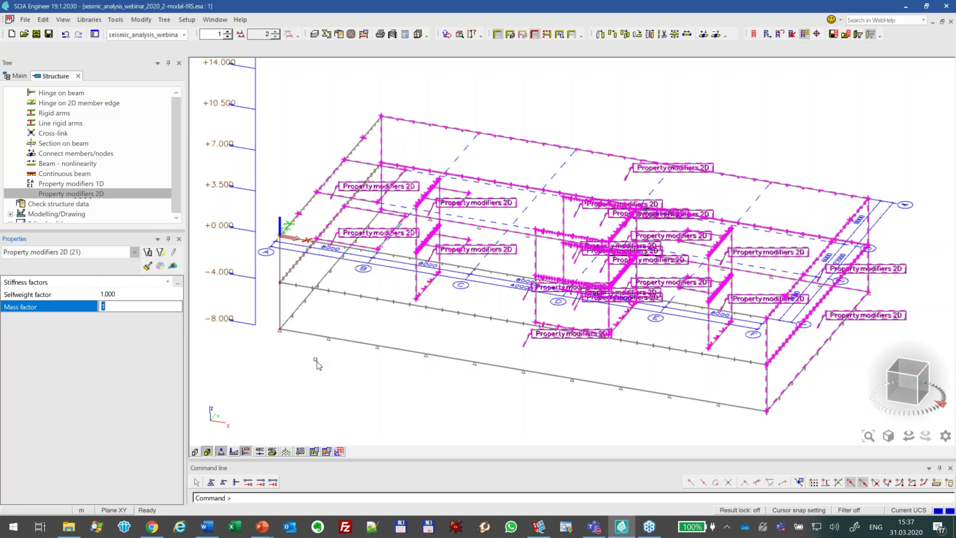
pyautogui.write('0')
pyautogui.press('Return')
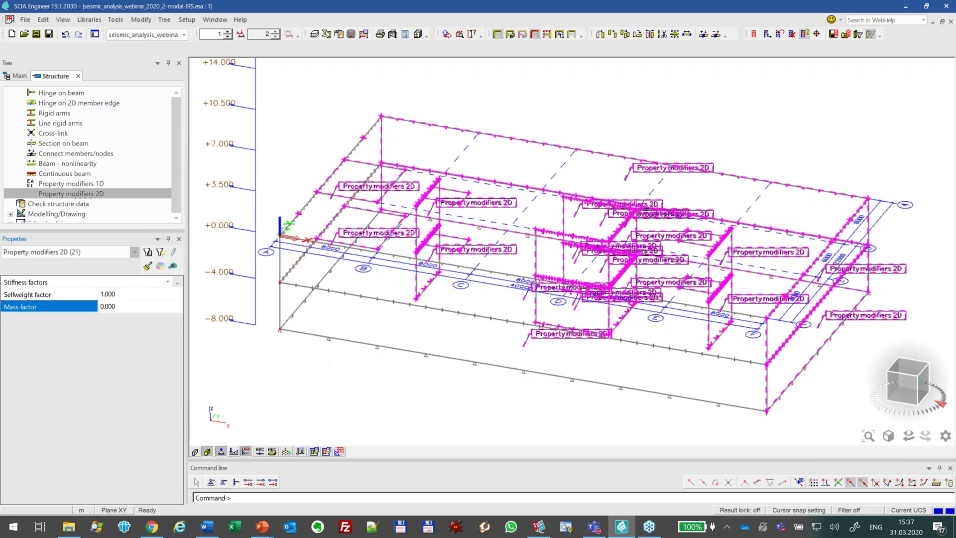
pyautogui.click(312, 367)
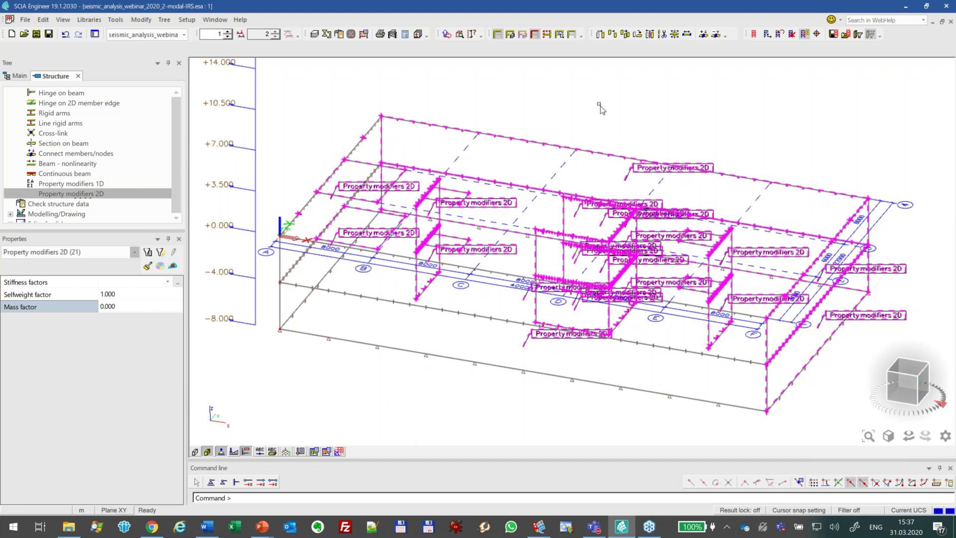
pyautogui.press('Escape')
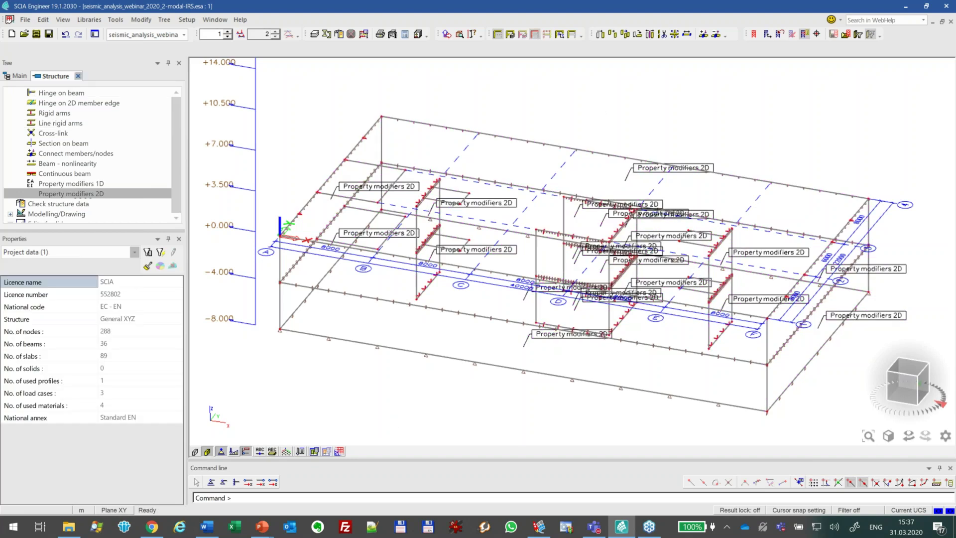
# - Close the structure service and switch back to activity by layers with the "model" layer combination
pyautogui.click(77, 76)
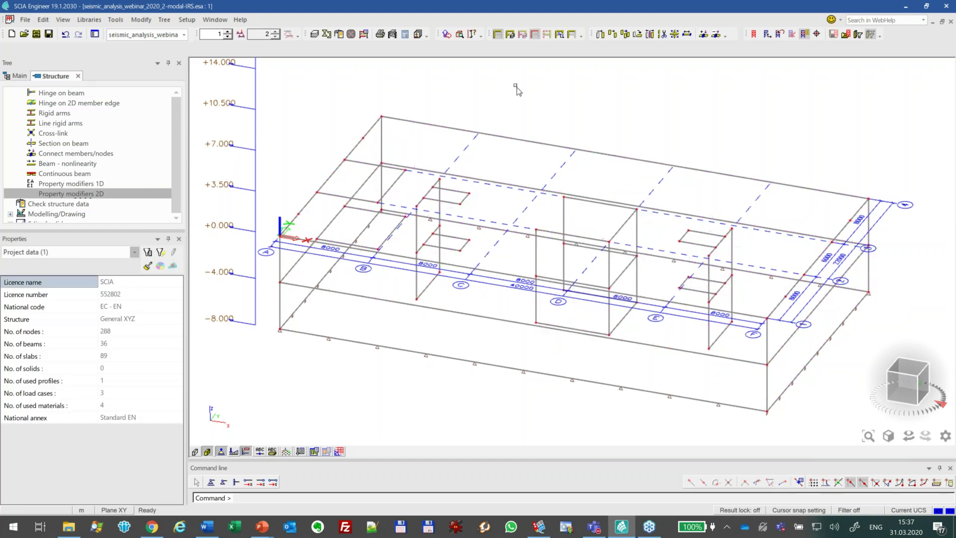
pyautogui.click(510, 34)
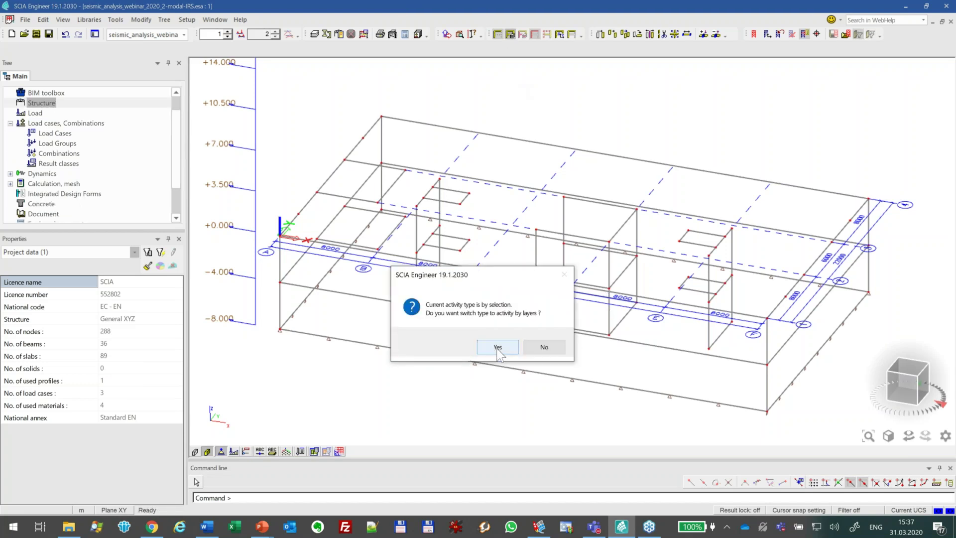
pyautogui.click(498, 347)
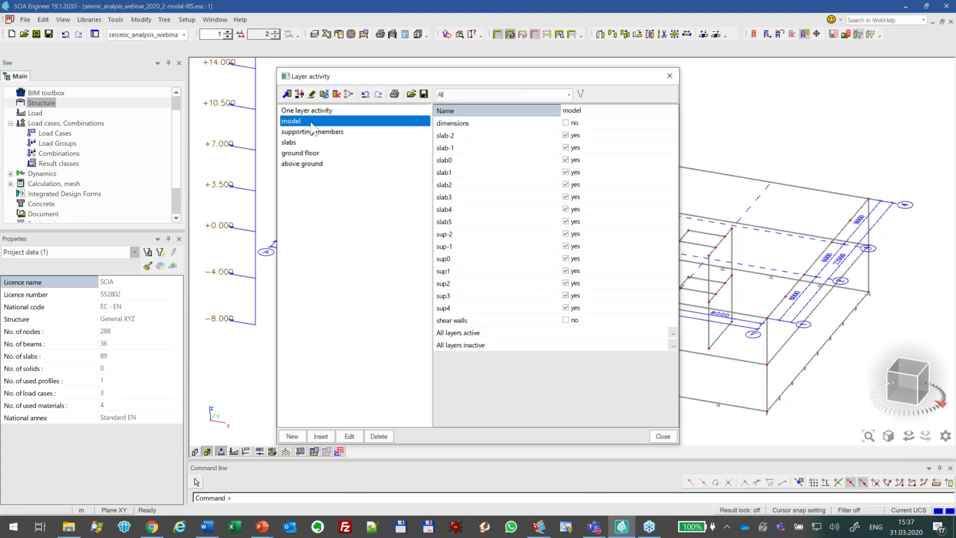
pyautogui.doubleClick(311, 123)
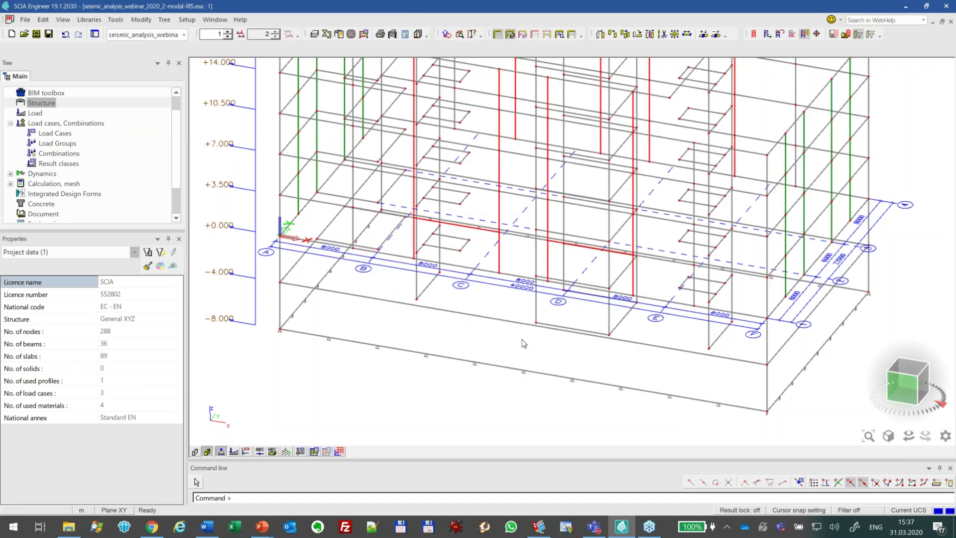
# - Open the masses of mass group DL and stop keeping them up-to-date with the loads
pyautogui.click(11, 123)
pyautogui.click(42, 134)
pyautogui.click(50, 144)
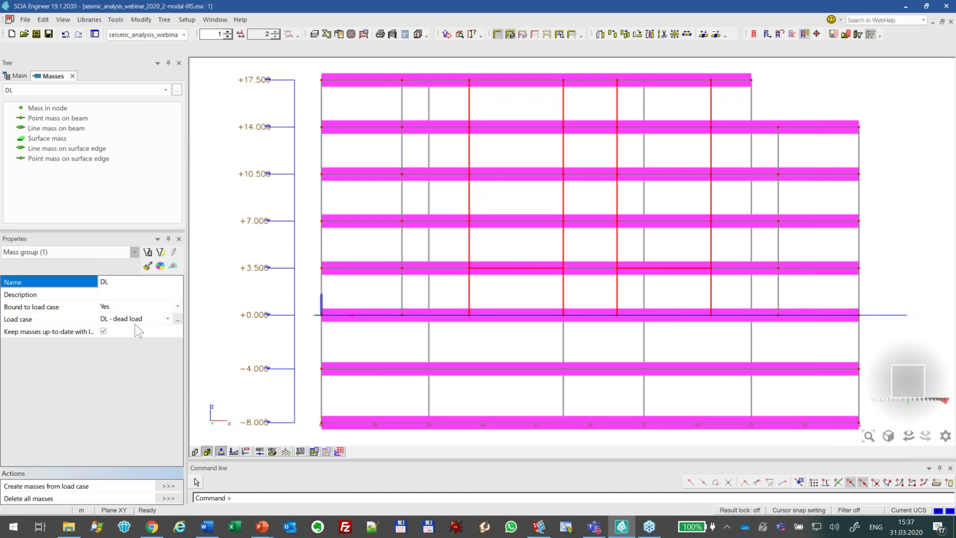
pyautogui.click(104, 331)
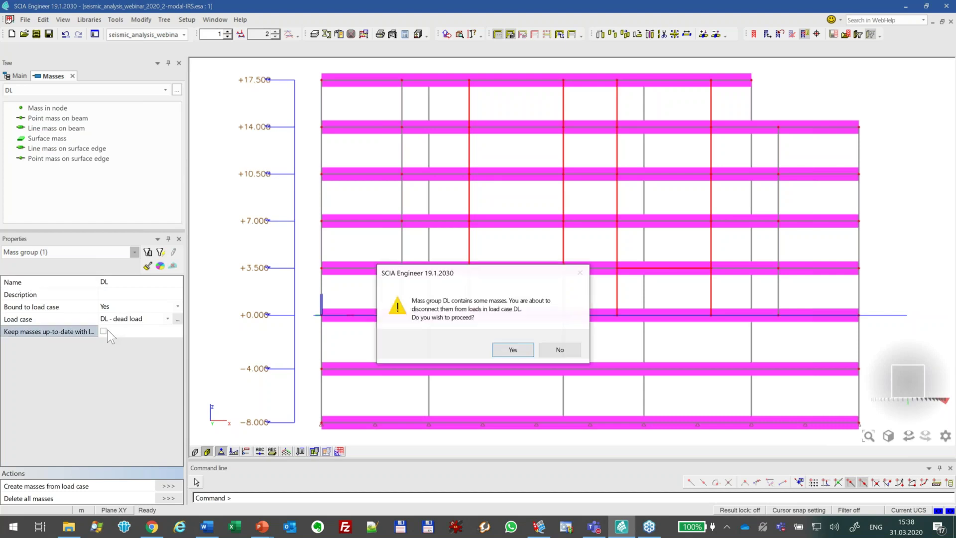
pyautogui.click(523, 350)
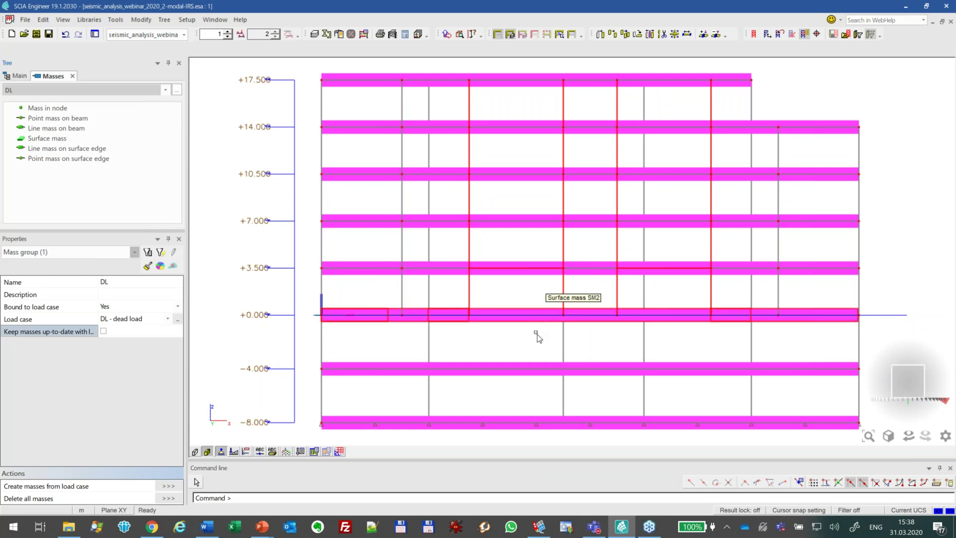
# - Delete the DL surface masses on the slabs at levels -8.000, -4.000 and +0.000
pyautogui.click(541, 371)
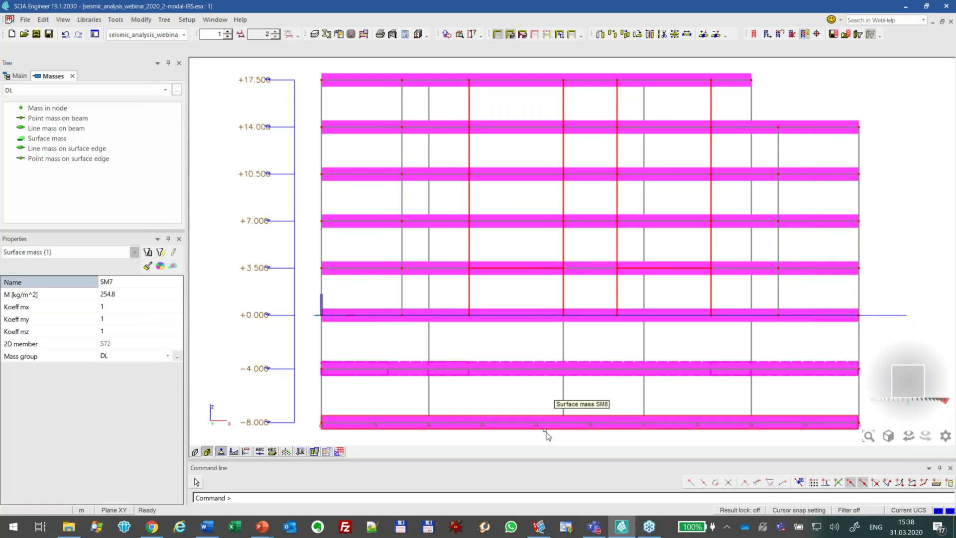
pyautogui.click(539, 322)
pyautogui.click(697, 399)
pyautogui.press('Delete')
pyautogui.press('Return')
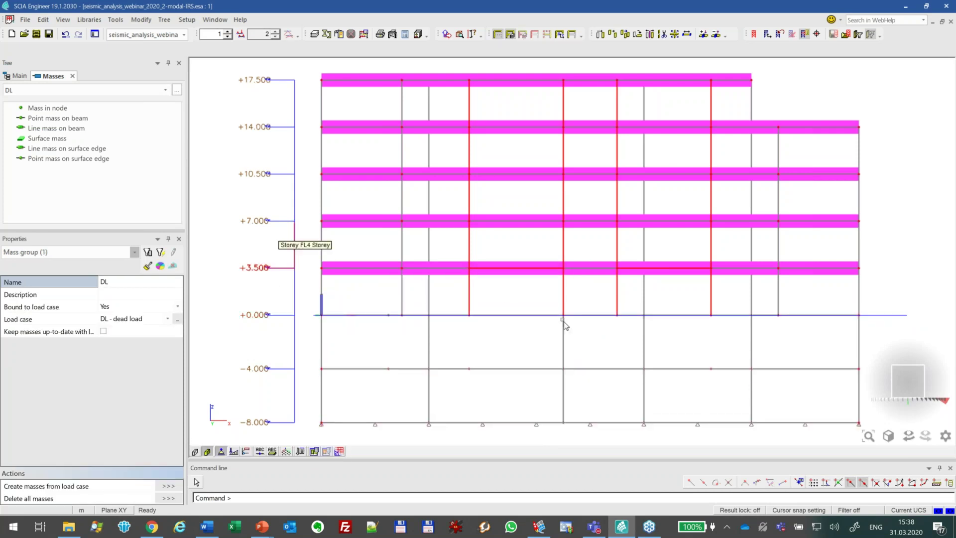
# - Switch to mass group LL and disconnect its masses from the loads of the live load case
pyautogui.click(58, 90)
pyautogui.click(42, 109)
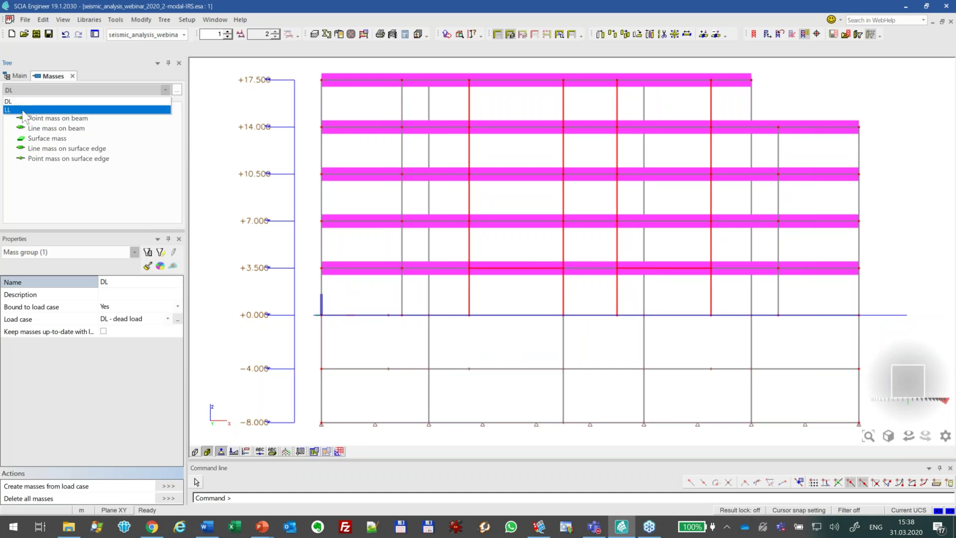
pyautogui.click(103, 330)
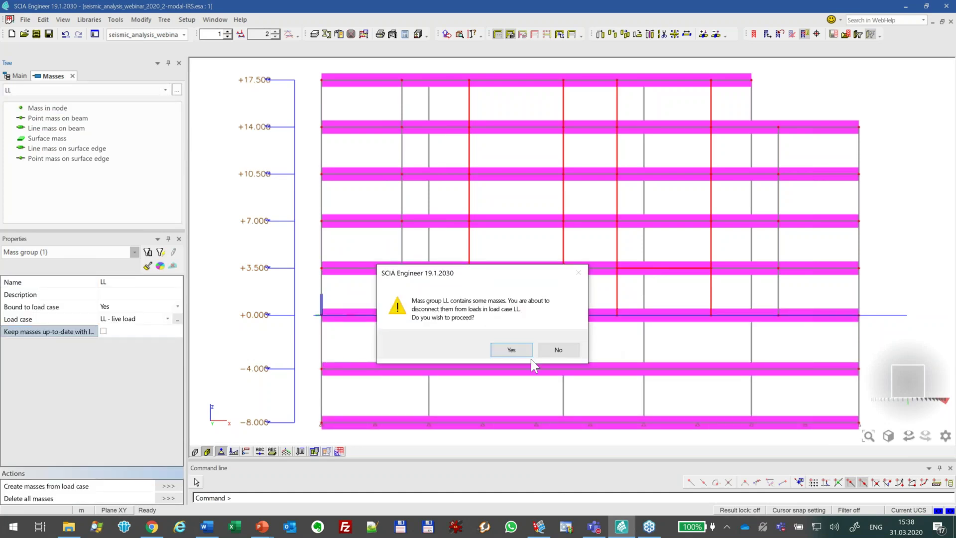
pyautogui.click(512, 348)
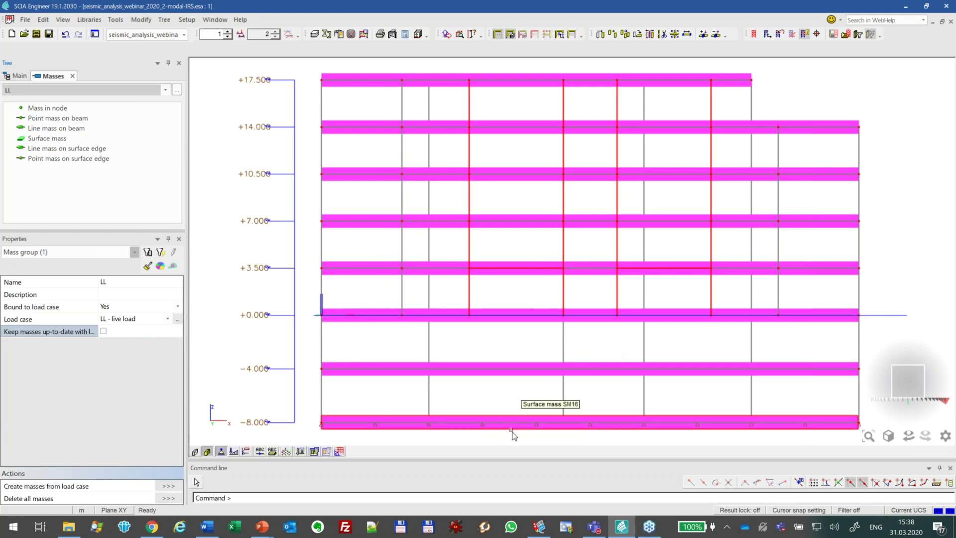
# - Delete the LL surface masses on the slabs at levels -8.000, -4.000 and +0.000
pyautogui.click(512, 431)
pyautogui.click(504, 373)
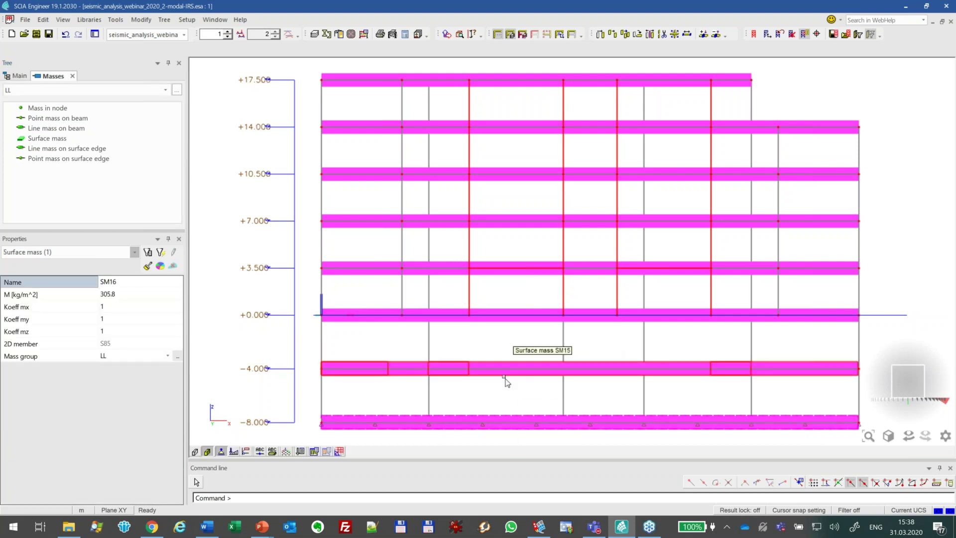
pyautogui.click(512, 330)
pyautogui.press('Delete')
pyautogui.press('Return')
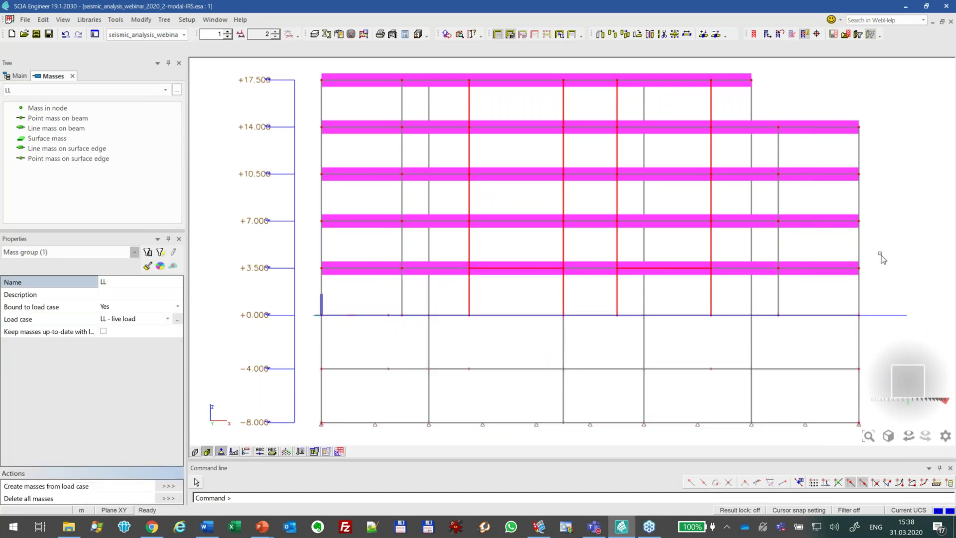
pyautogui.keyDown('ctrl'); pyautogui.moveTo(880, 256); pyautogui.dragTo(813, 295, button='right'); pyautogui.keyUp('ctrl')
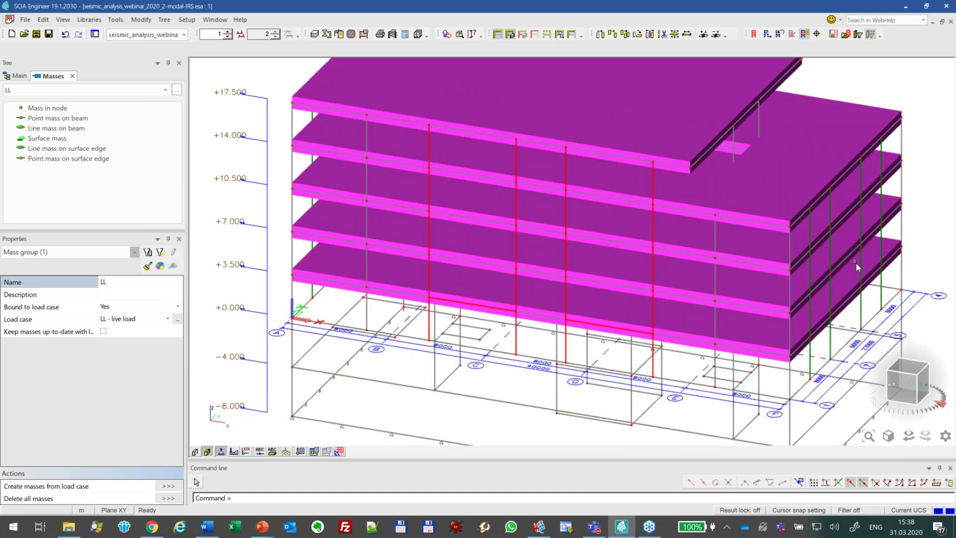
# - Finish editing the masses of group LL and collapse the Dynamics branch of the project tree
pyautogui.keyDown('shift'); pyautogui.moveTo(851, 322); pyautogui.dragTo(843, 295, button='right'); pyautogui.keyUp('shift')
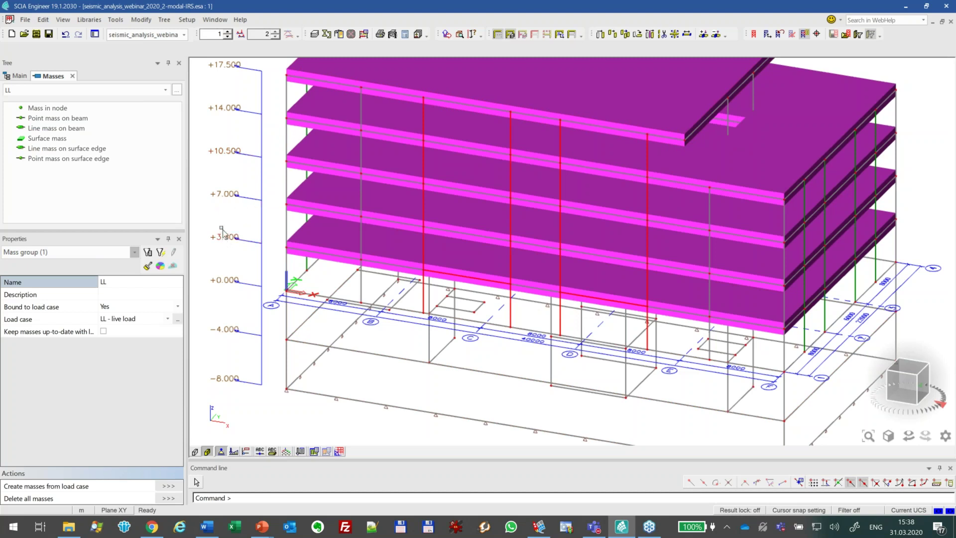
pyautogui.click(72, 75)
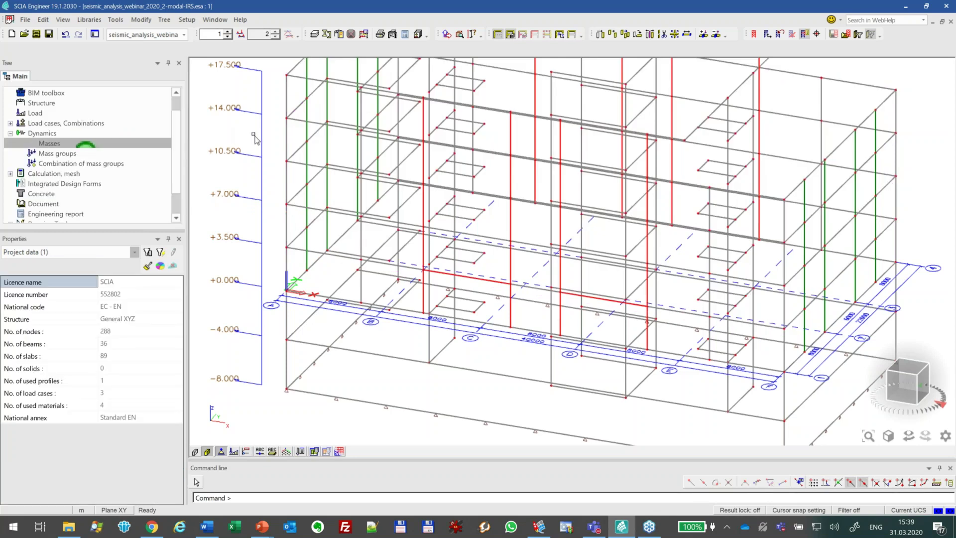
pyautogui.click(11, 133)
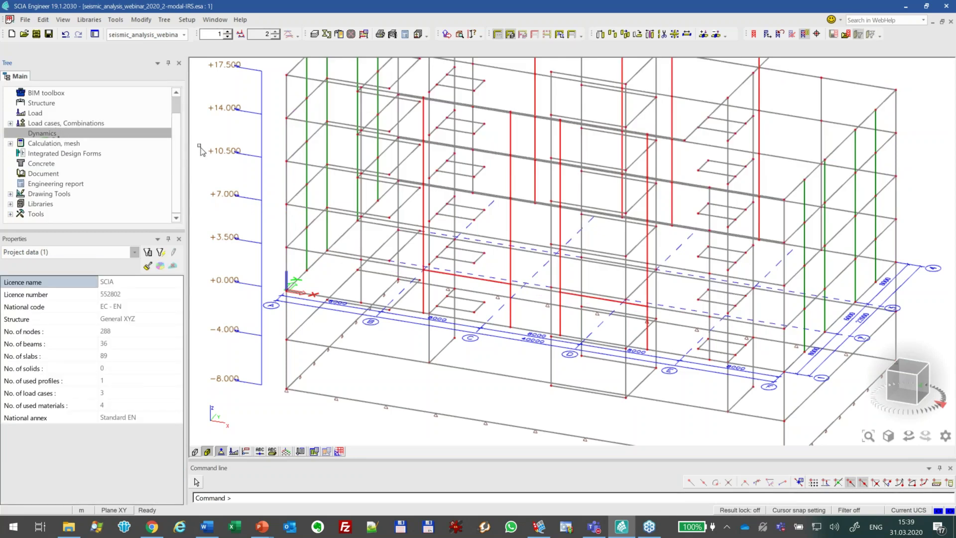
# - Exclude translation along the global Z axis from the mass components in the advanced solver settings and start the modal analysis
pyautogui.click(362, 36)
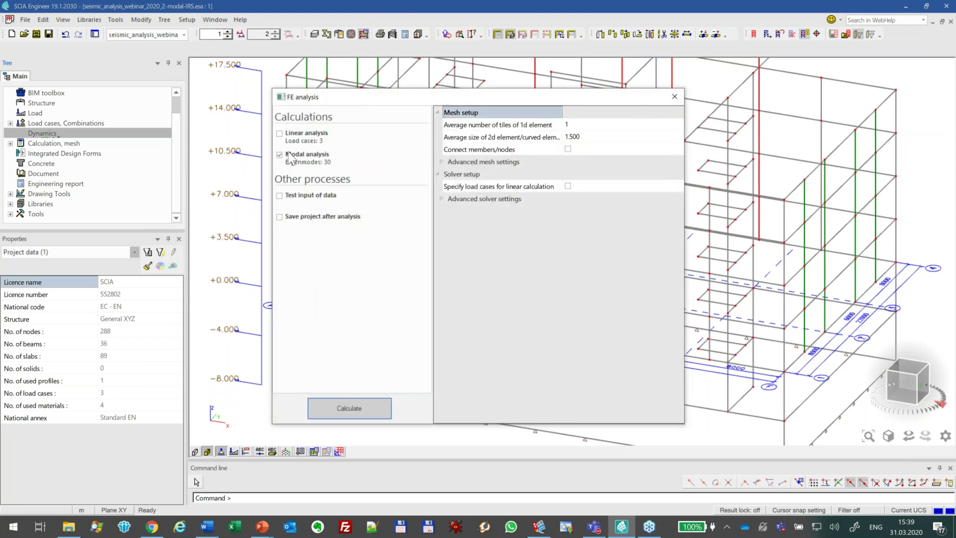
pyautogui.doubleClick(482, 200)
pyautogui.scroll(-4, 579, 277)
pyautogui.scroll(-2, 579, 277)
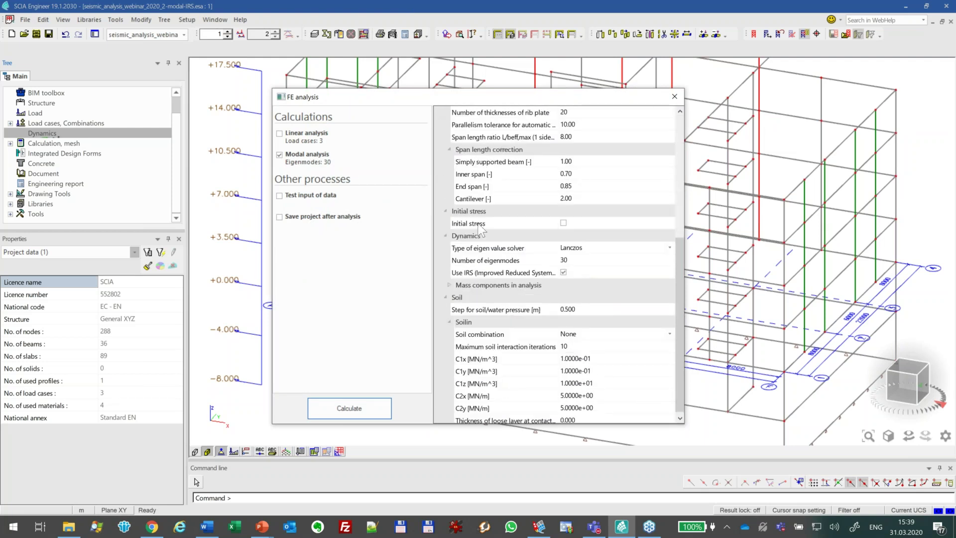
pyautogui.doubleClick(484, 286)
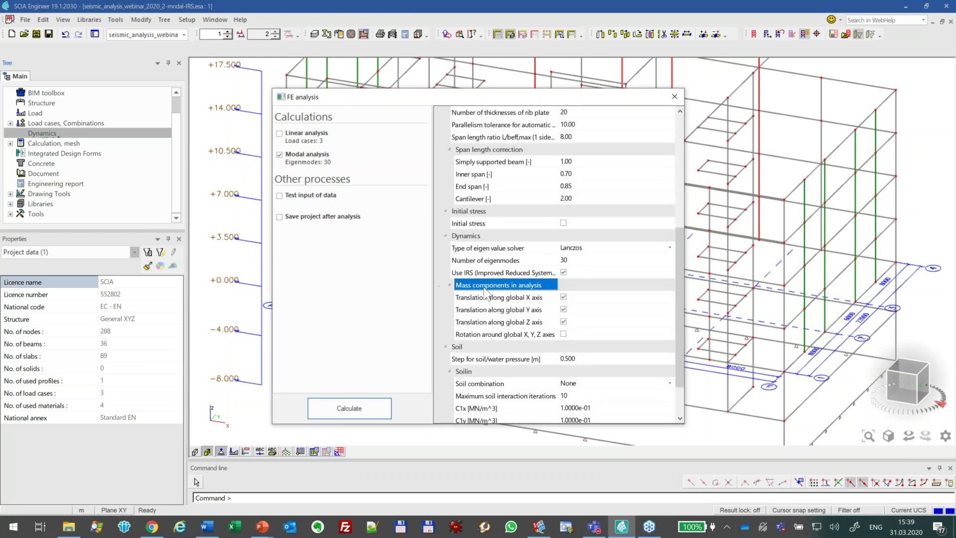
pyautogui.click(563, 309)
pyautogui.click(563, 322)
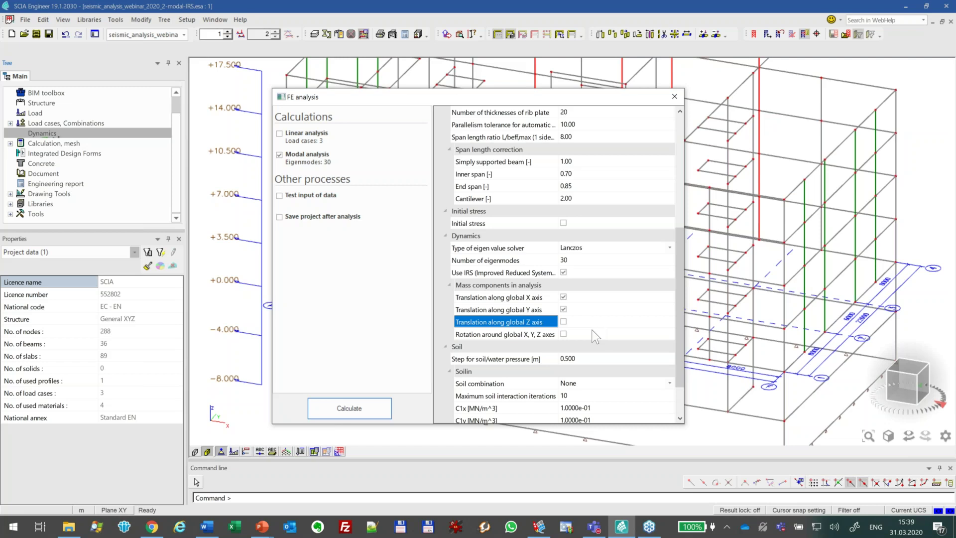
pyautogui.click(369, 411)
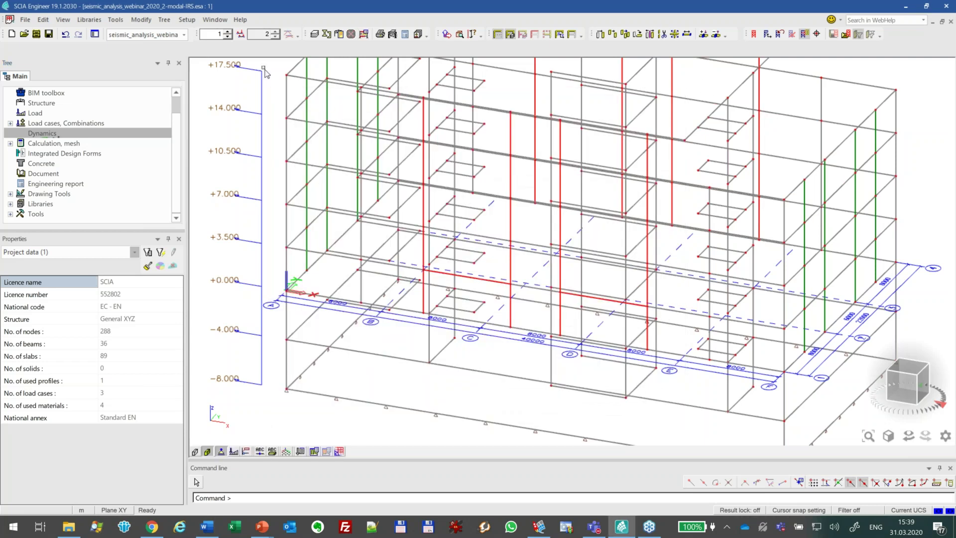
# - Bring up the project seismic_analysis_webinar_2020_5-ELF and collapse the Libraries and Tools branches of its tree
pyautogui.click(215, 20)
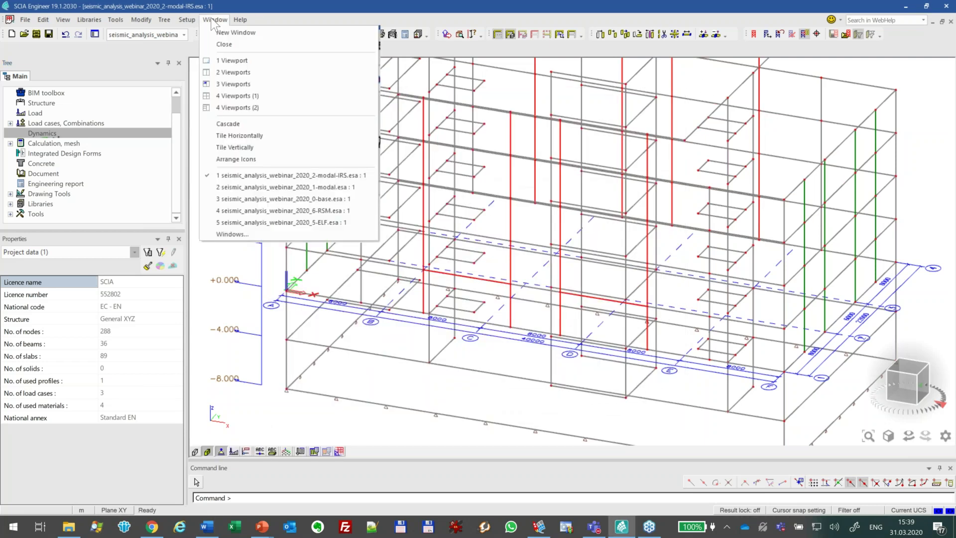
pyautogui.click(312, 222)
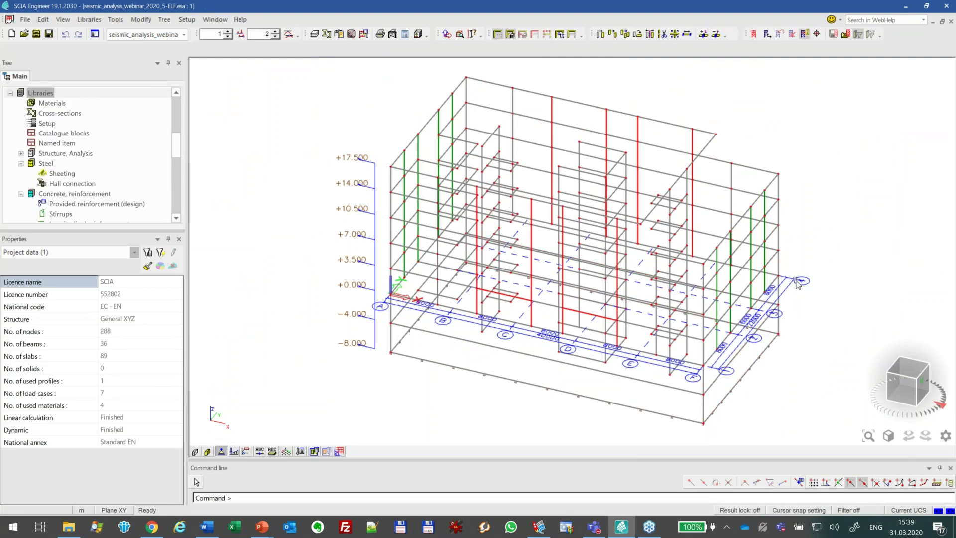
pyautogui.click(10, 93)
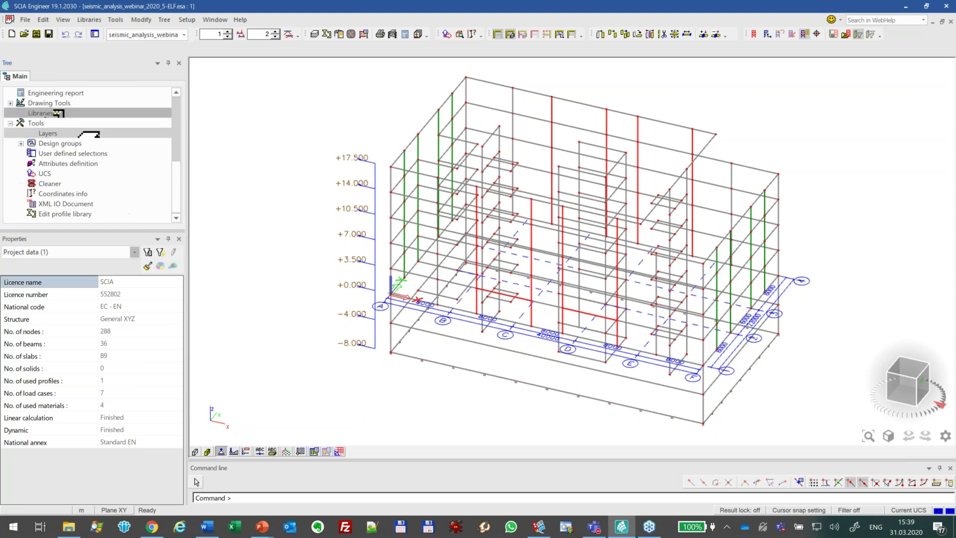
pyautogui.click(9, 124)
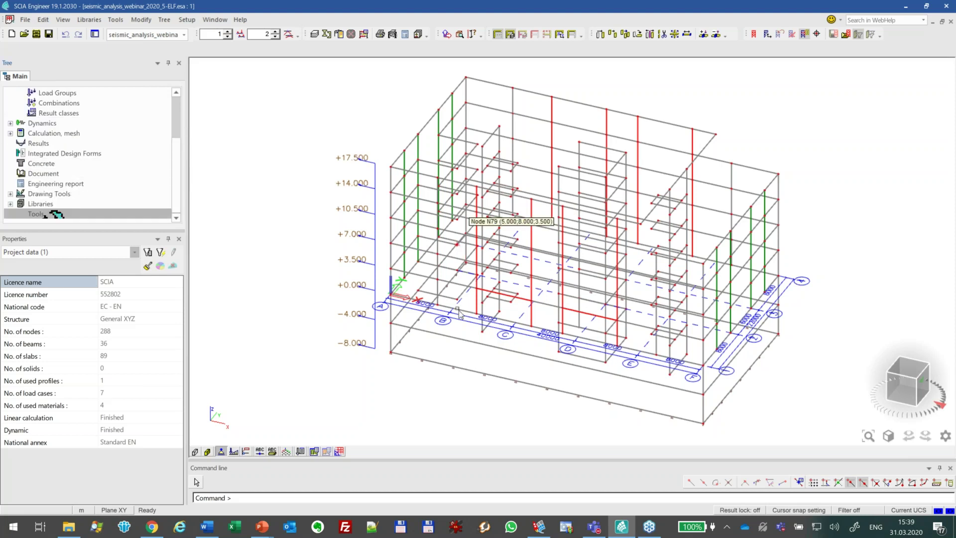
# - Switch to the PowerPoint slide show and advance to the slide on results after adjusting stiffnesses and masses
pyautogui.hotkey('alt', 'Tab')
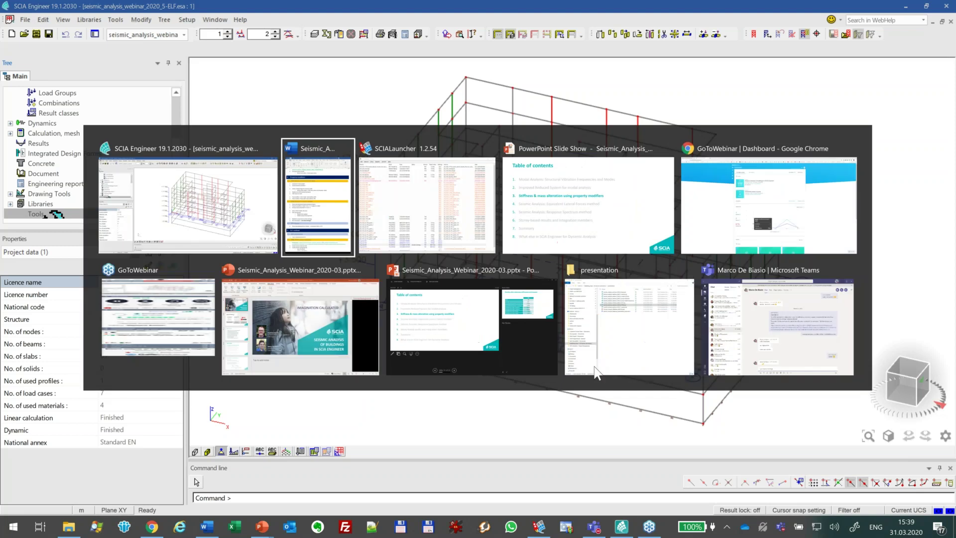
pyautogui.hotkey('alt', 'Tab')
pyautogui.hotkey('alt', 'Tab')
pyautogui.hotkey('alt', 'Tab')
pyautogui.hotkey('alt', 'Tab')
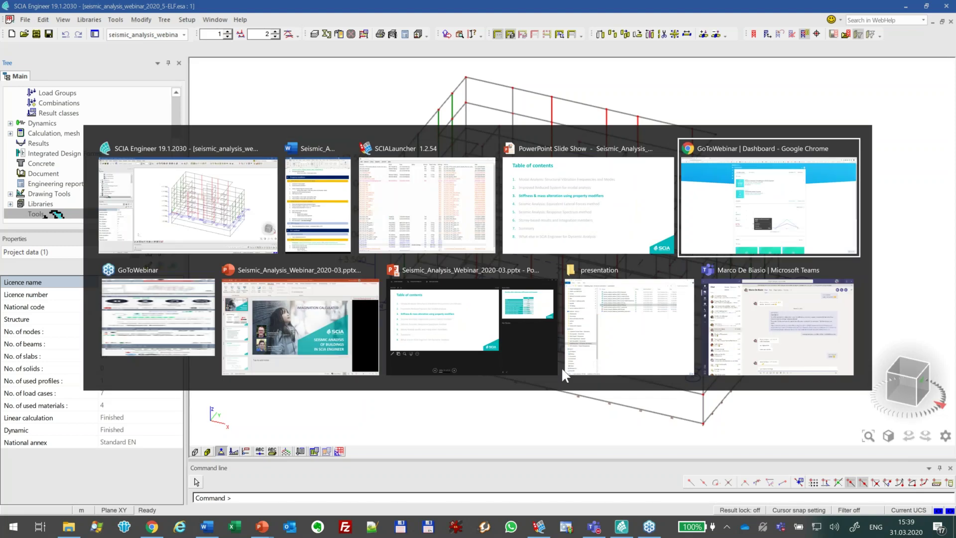
pyautogui.hotkey('alt', 'Tab')
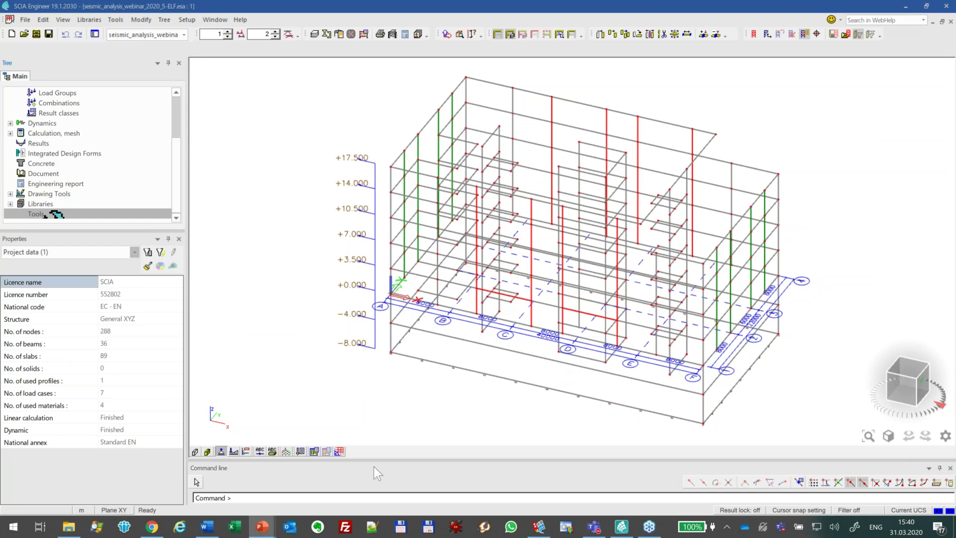
pyautogui.hotkey('alt', 'Tab')
pyautogui.hotkey('alt', 'Tab')
pyautogui.hotkey('alt', 'Tab')
pyautogui.hotkey('alt', 'Tab')
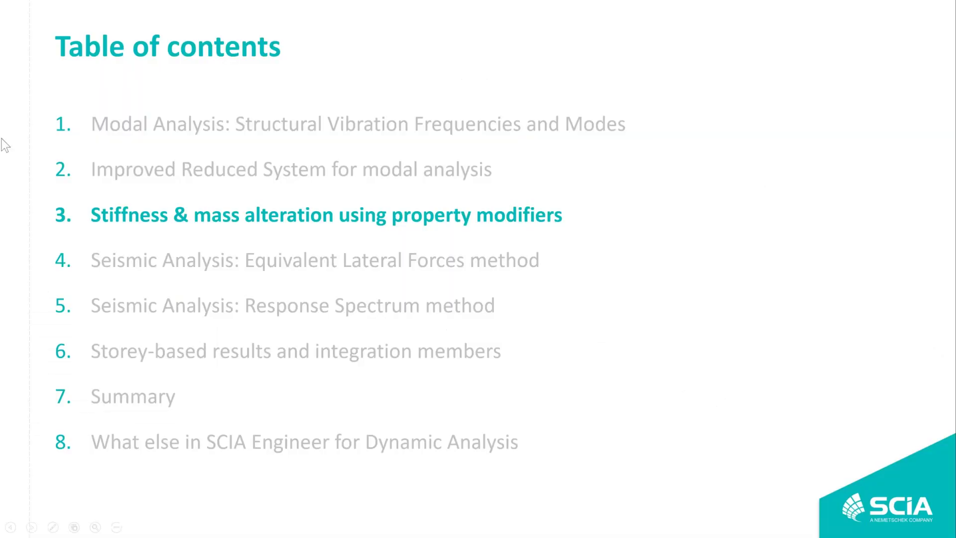
pyautogui.press('Right')
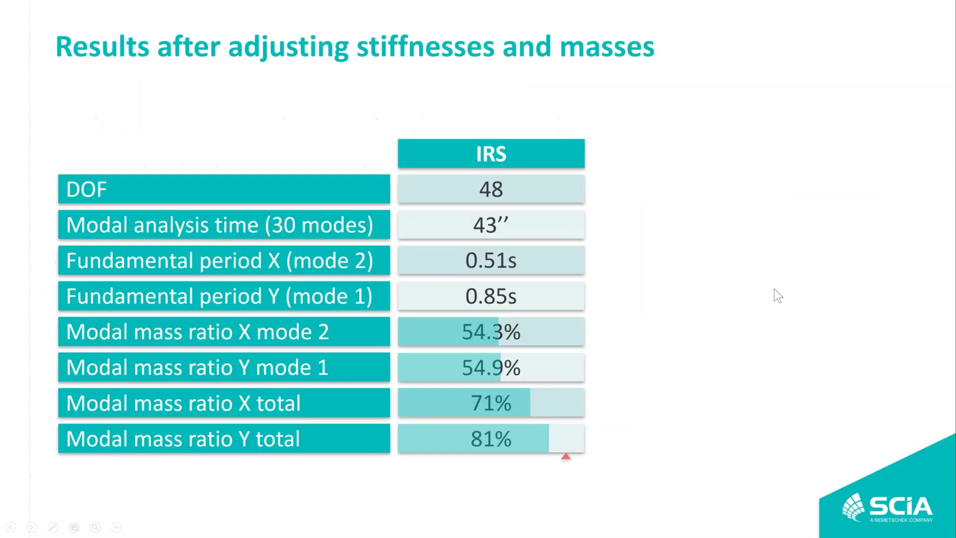
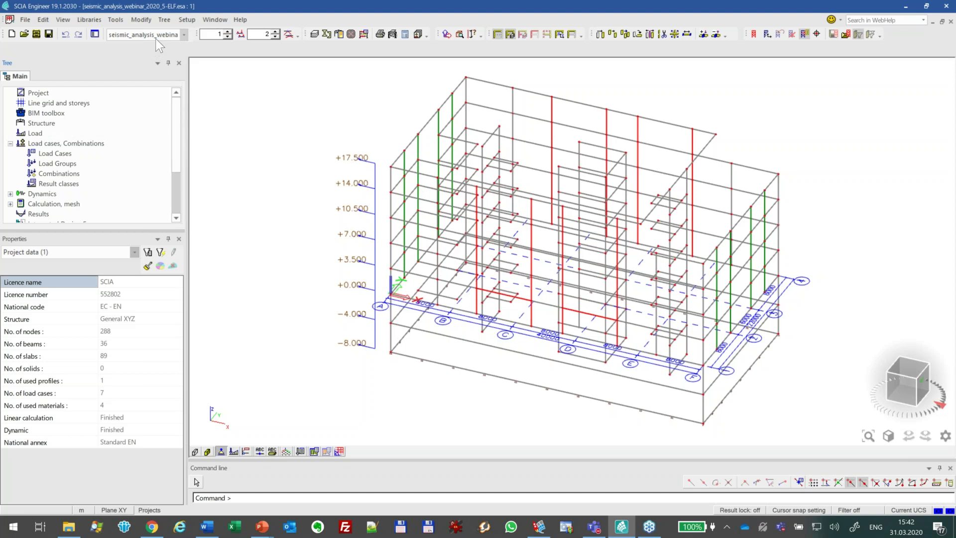
# - Return to the project seismic_analysis_webinar_2020_2-modal-IRS and open its load cases
pyautogui.click(214, 21)
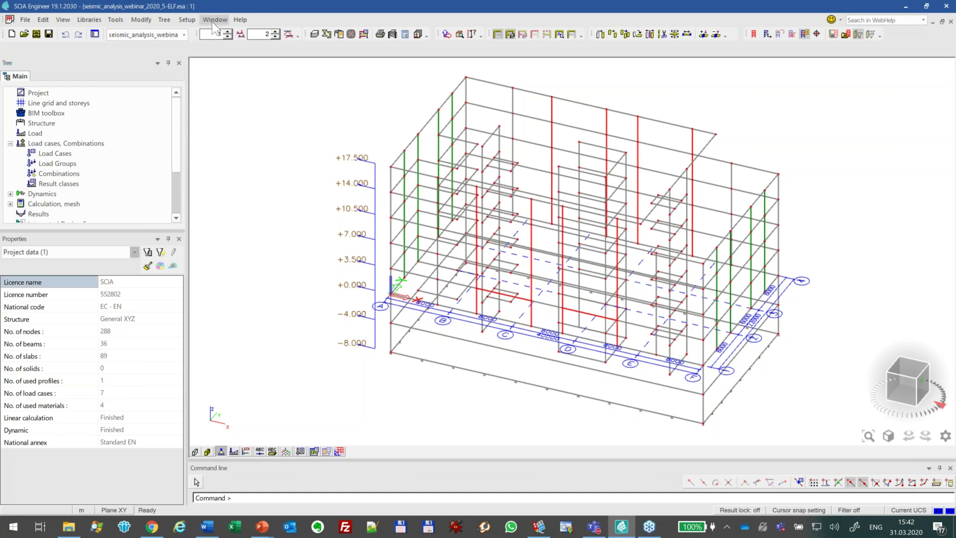
pyautogui.click(214, 22)
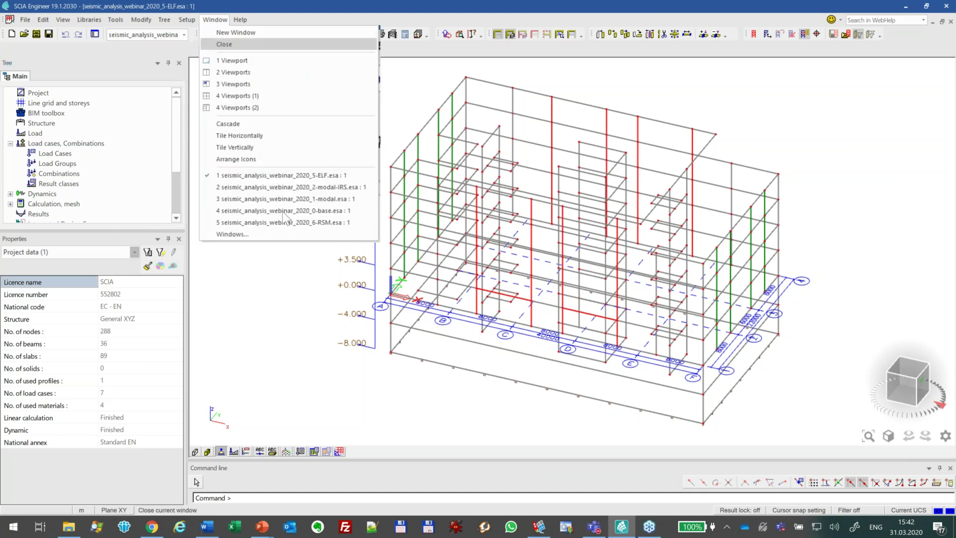
pyautogui.click(304, 188)
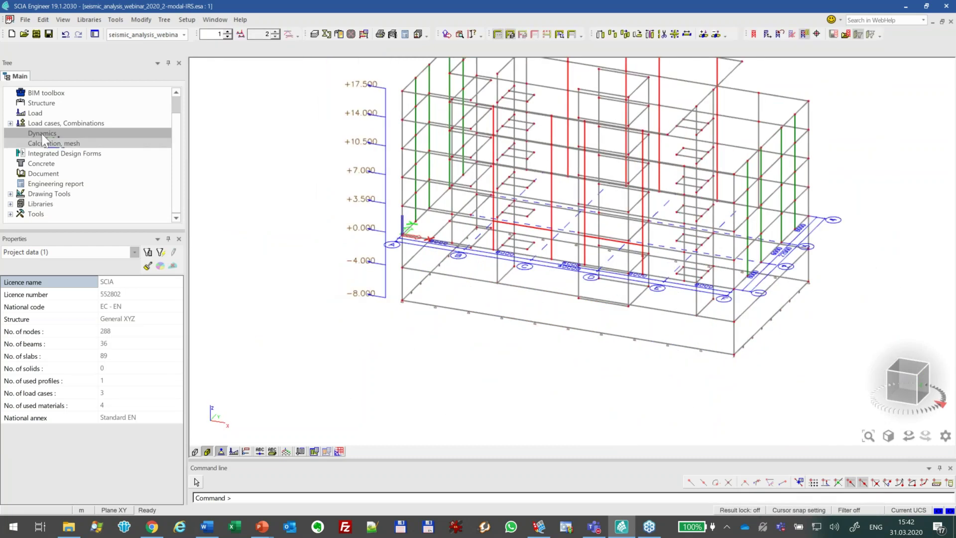
pyautogui.click(52, 123)
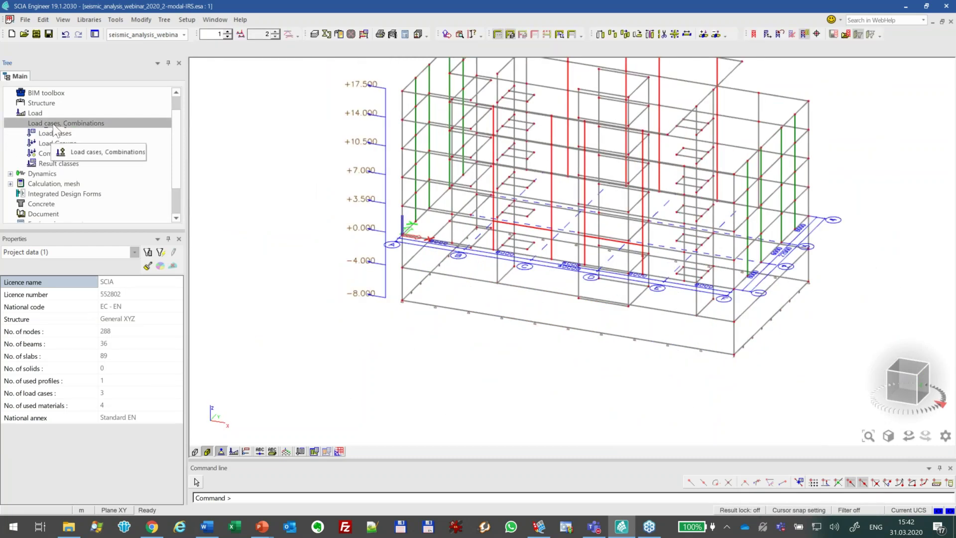
pyautogui.click(56, 133)
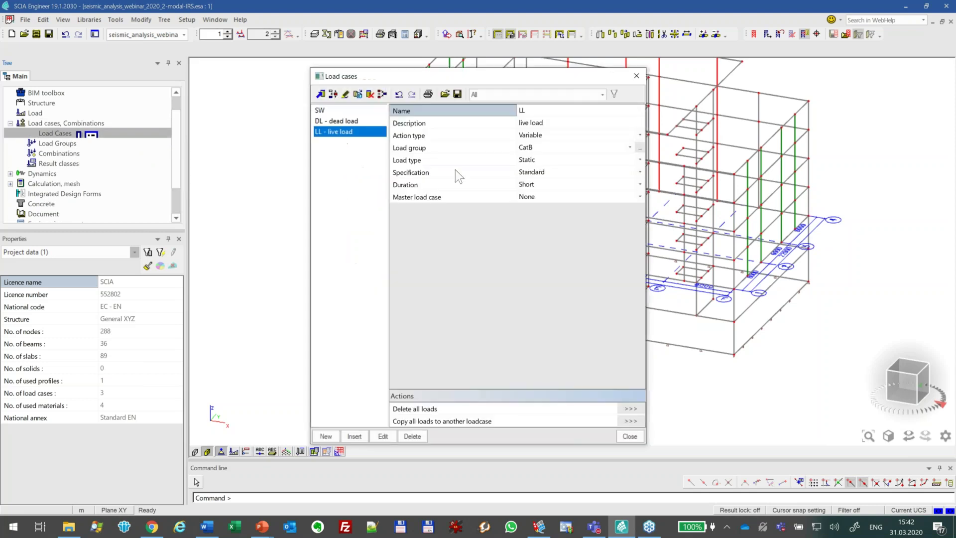
# - Create a new load case named EQX and clear its description
pyautogui.click(324, 437)
pyautogui.click(560, 112)
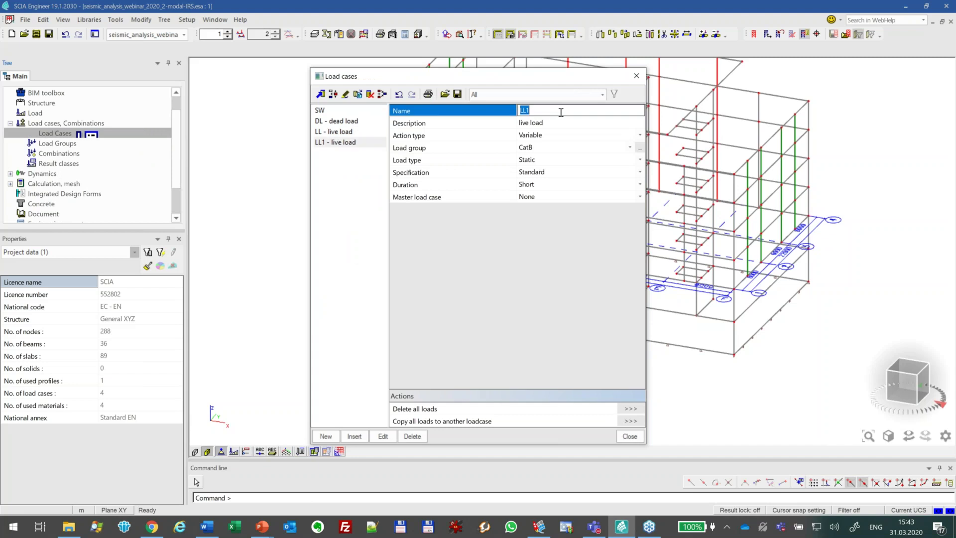
pyautogui.write('EQX')
pyautogui.press('Return')
pyautogui.click(543, 122)
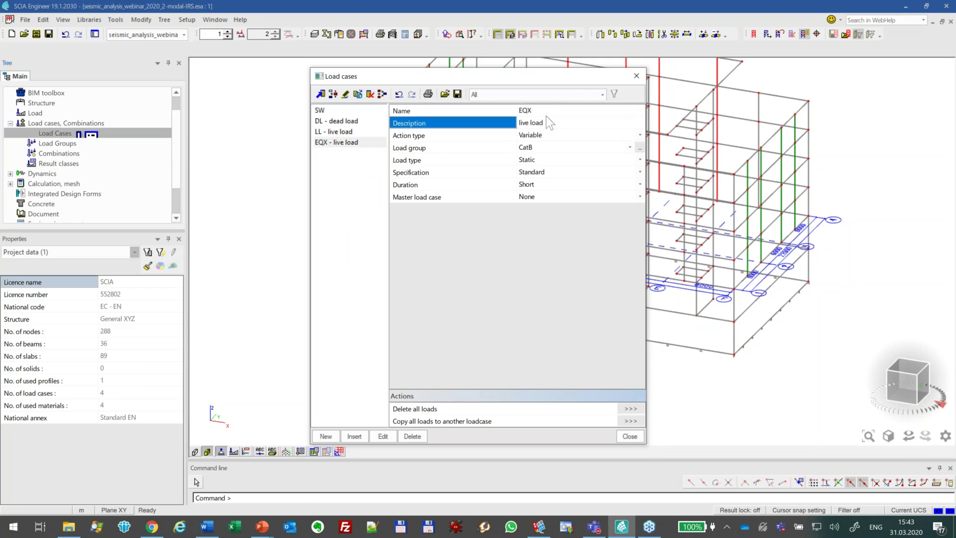
pyautogui.press('Delete')
# - Open the load groups from load case EQX and add a new group named EQ
pyautogui.click(622, 150)
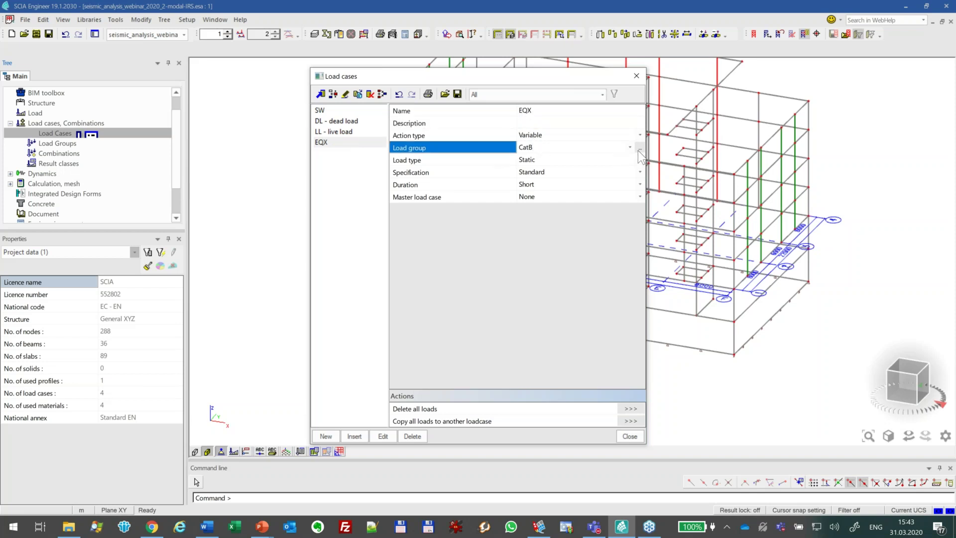
pyautogui.click(637, 146)
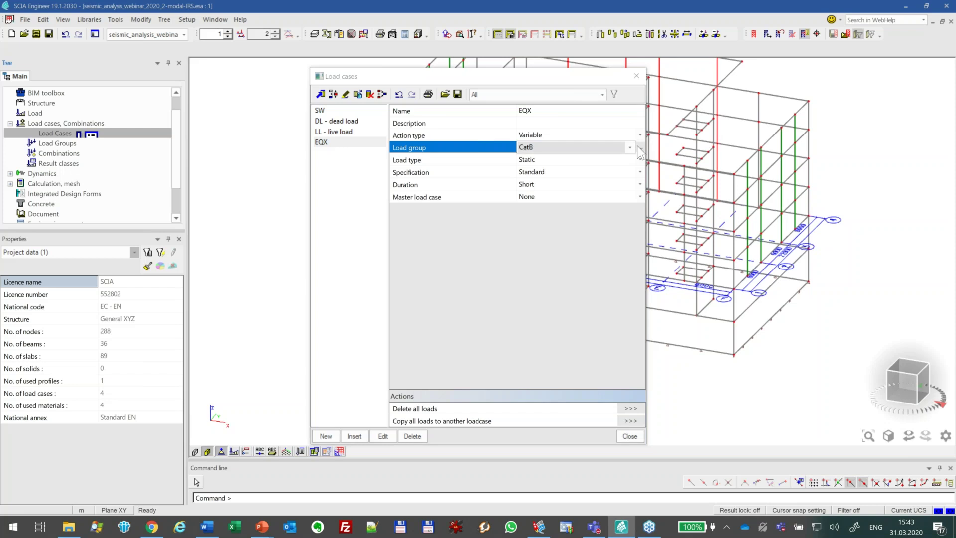
pyautogui.click(639, 147)
pyautogui.moveTo(495, 77); pyautogui.dragTo(564, 49)
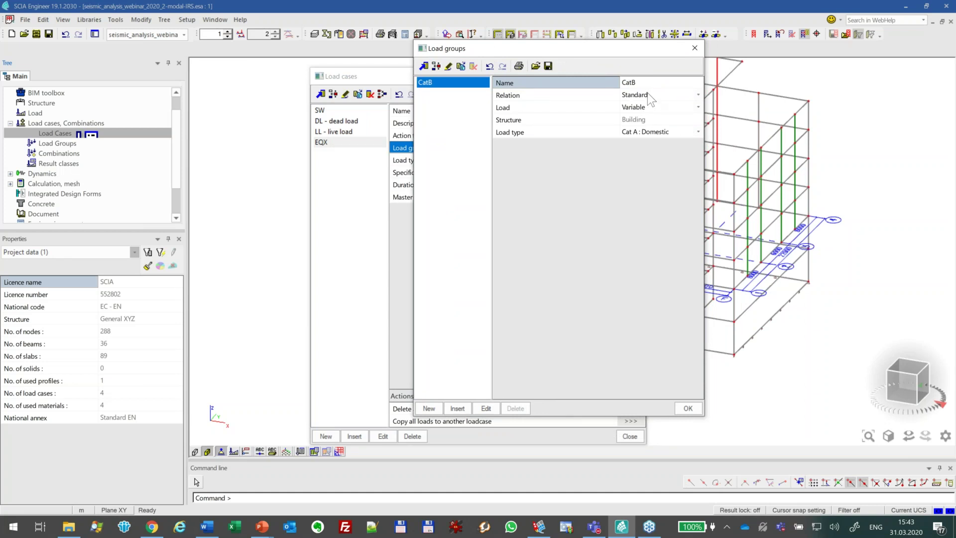
pyautogui.click(635, 83)
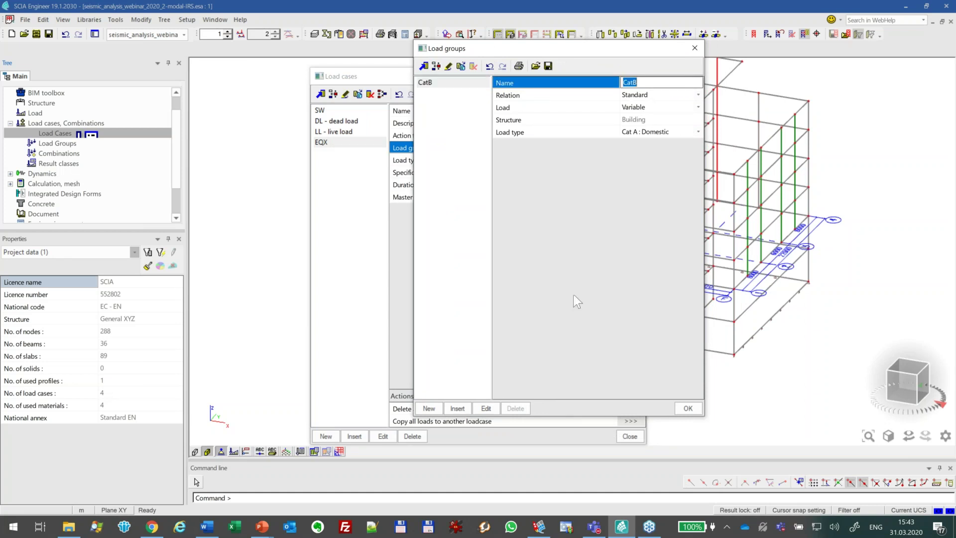
pyautogui.click(425, 404)
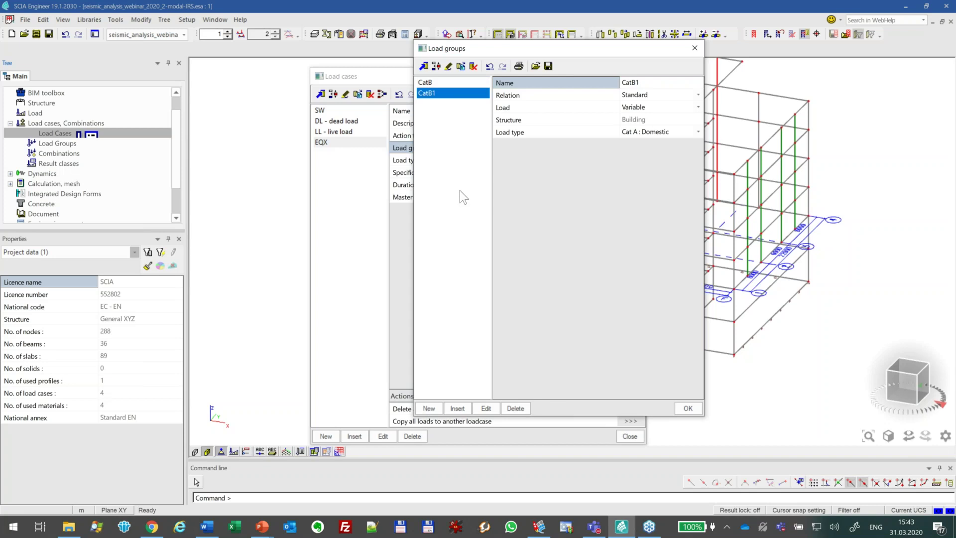
pyautogui.click(649, 85)
pyautogui.write('EQ')
pyautogui.press('Return')
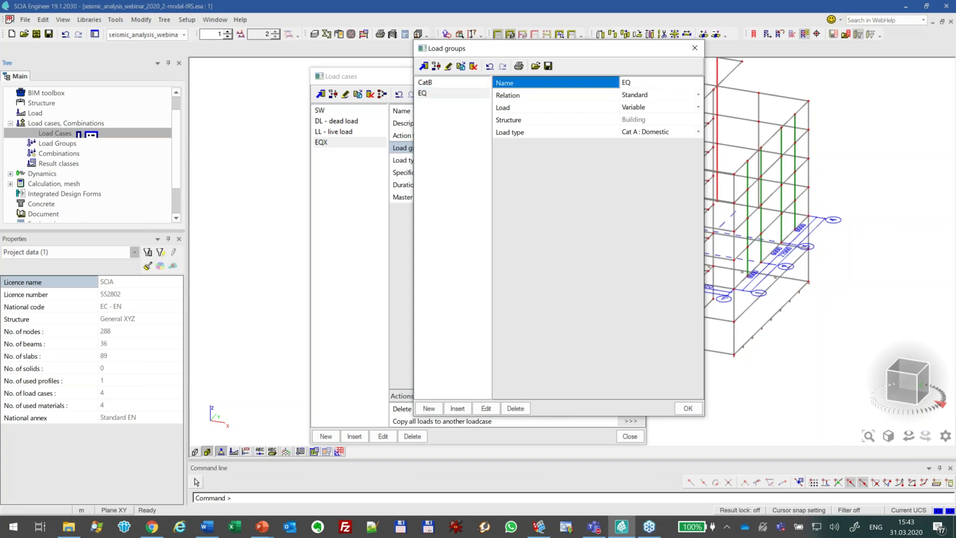
# - Set the EQ load group's load to Seismic with the relation Together, and accept the group
pyautogui.click(654, 106)
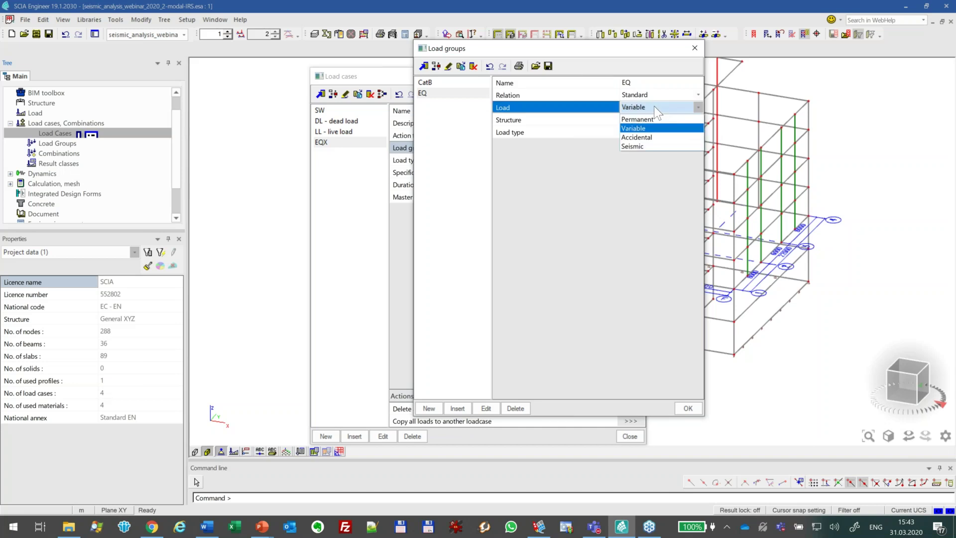
pyautogui.click(629, 147)
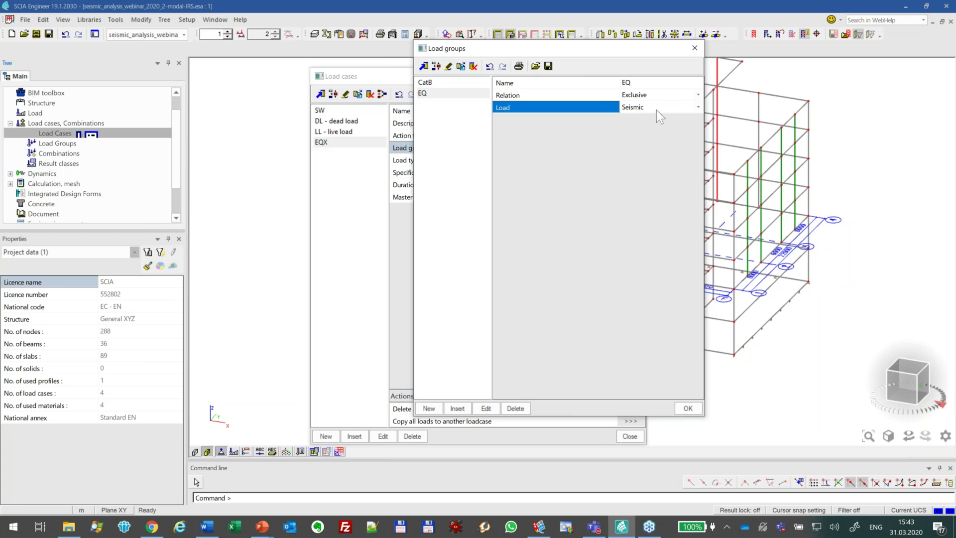
pyautogui.click(521, 95)
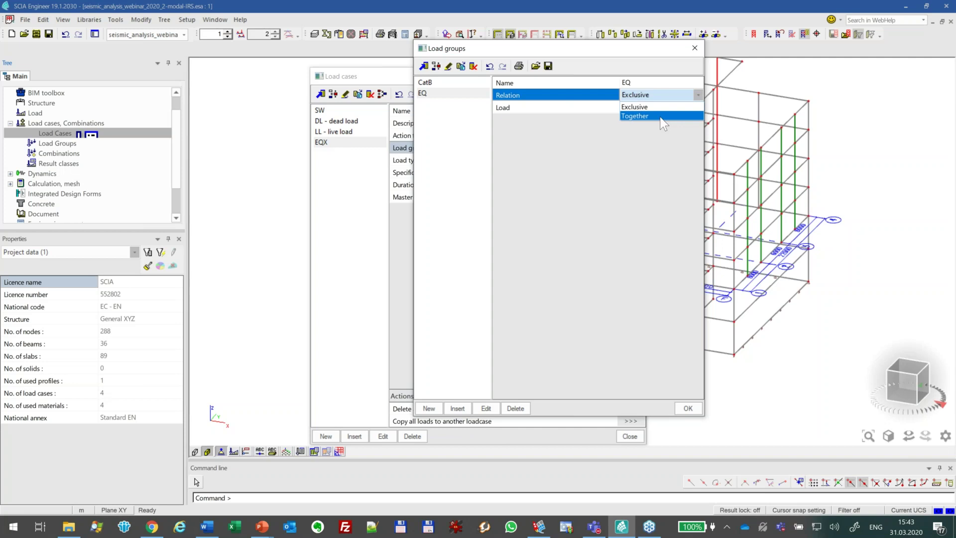
pyautogui.click(661, 117)
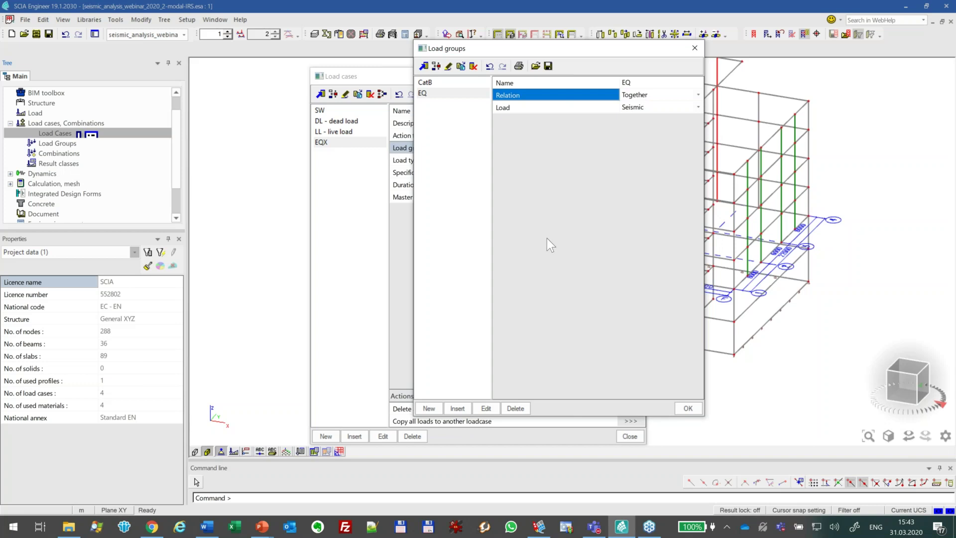
pyautogui.click(688, 405)
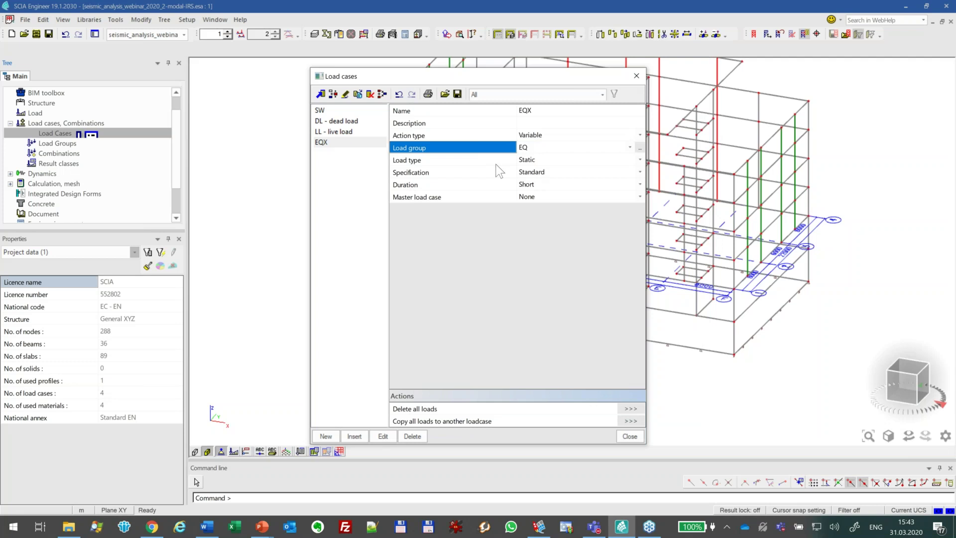
# - Make load case EQX a dynamic seismicity load and enable its action in direction X
pyautogui.click(543, 160)
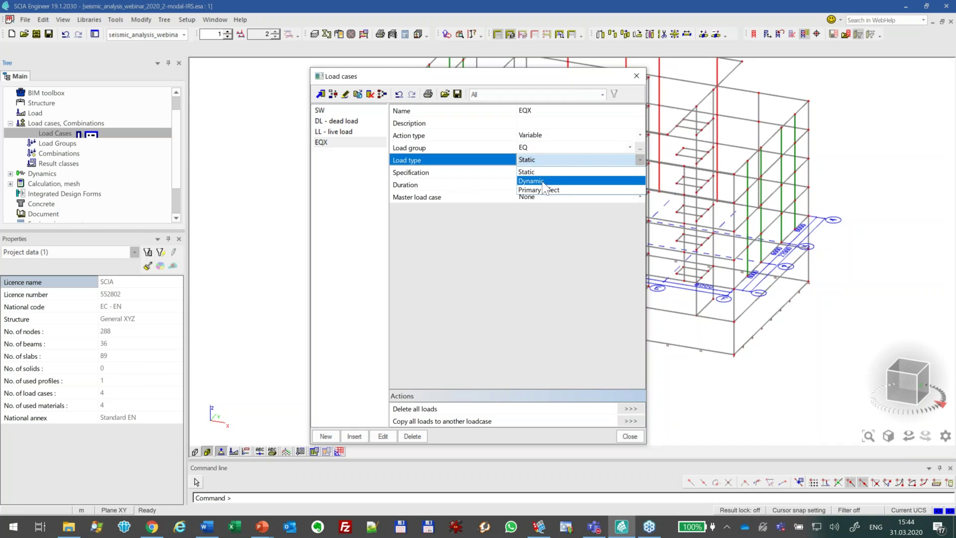
pyautogui.click(542, 181)
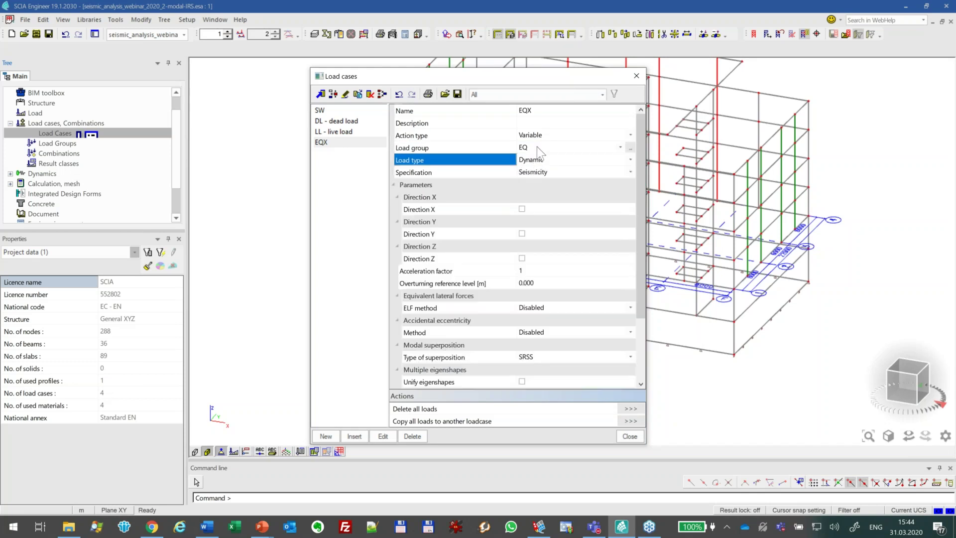
pyautogui.click(439, 172)
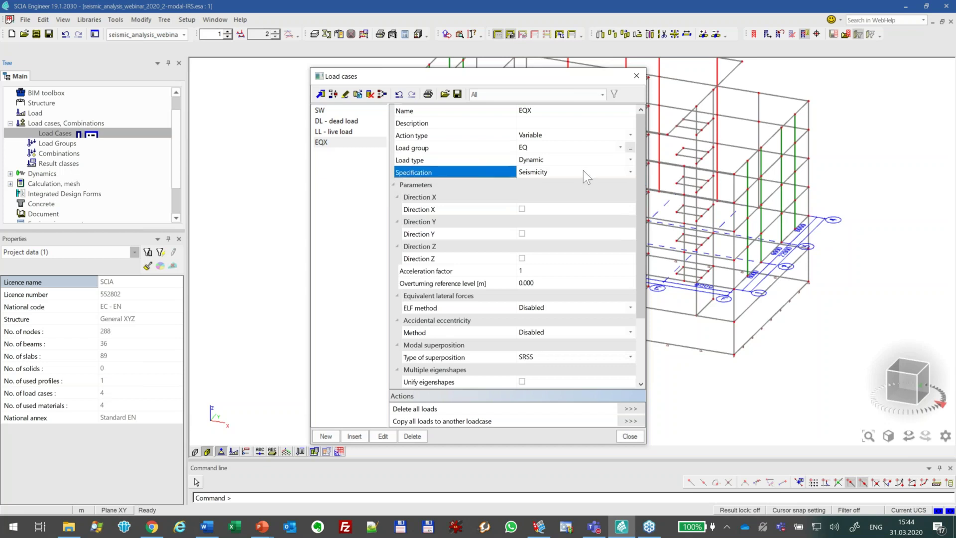
pyautogui.click(522, 208)
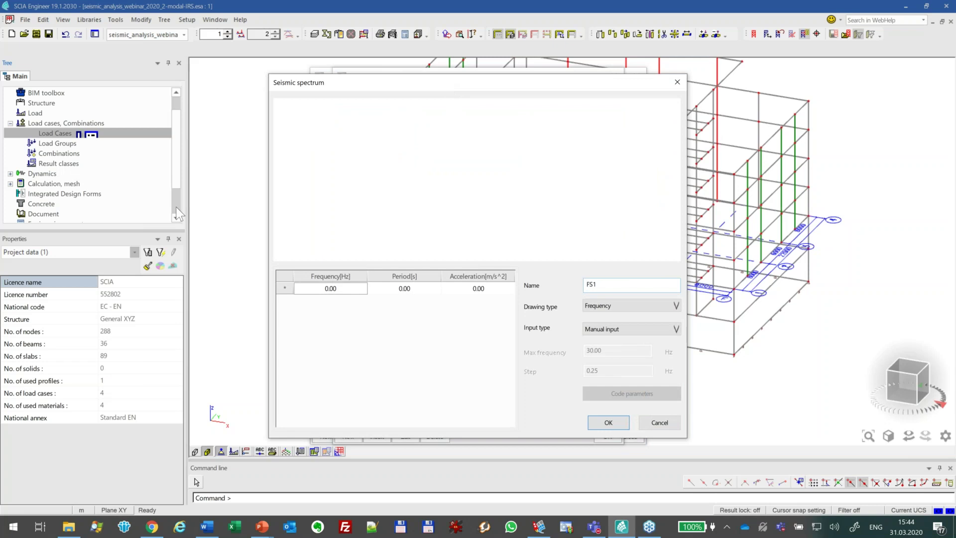
# - Define the seismic spectrum FS1 by the Eurocode input type and draw it by period
pyautogui.click(606, 330)
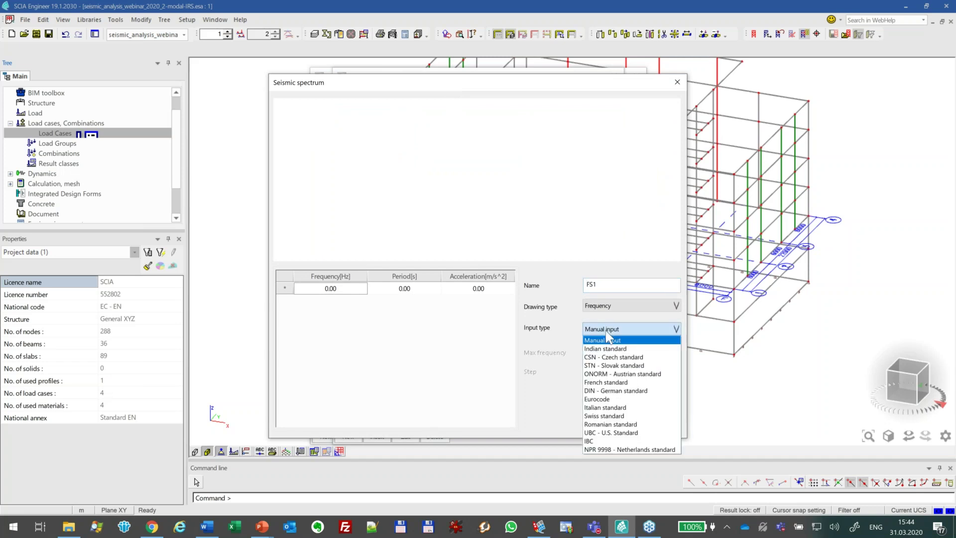
pyautogui.click(617, 400)
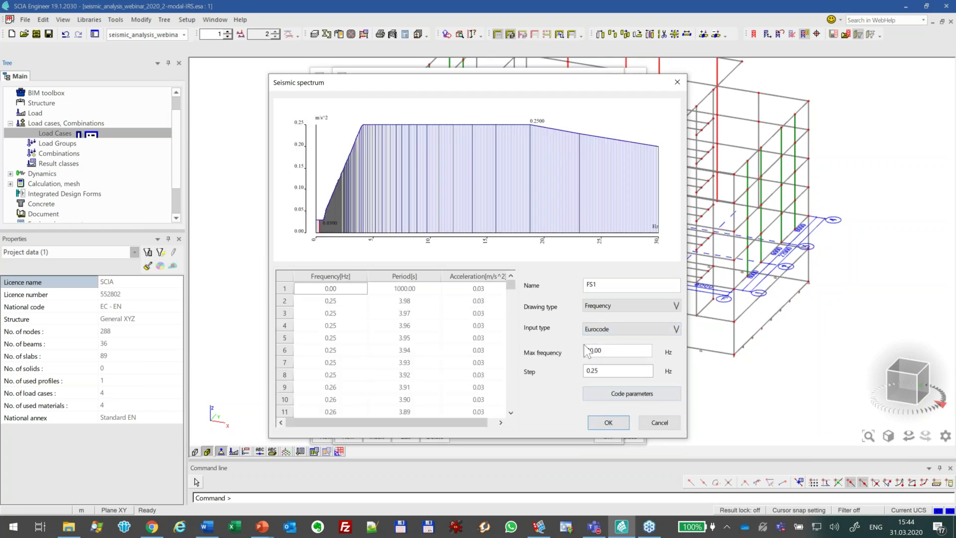
pyautogui.click(642, 306)
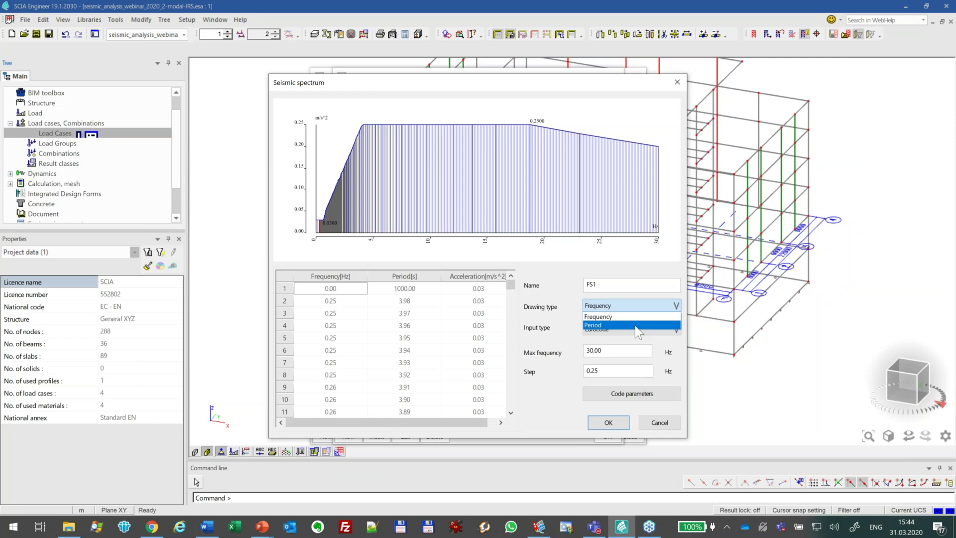
pyautogui.click(635, 327)
# - Set the spectrum's code parameters to acceleration coefficient 0.1, behaviour factor 2 and subsoil type C, and assign the spectrum to EQX
pyautogui.click(646, 394)
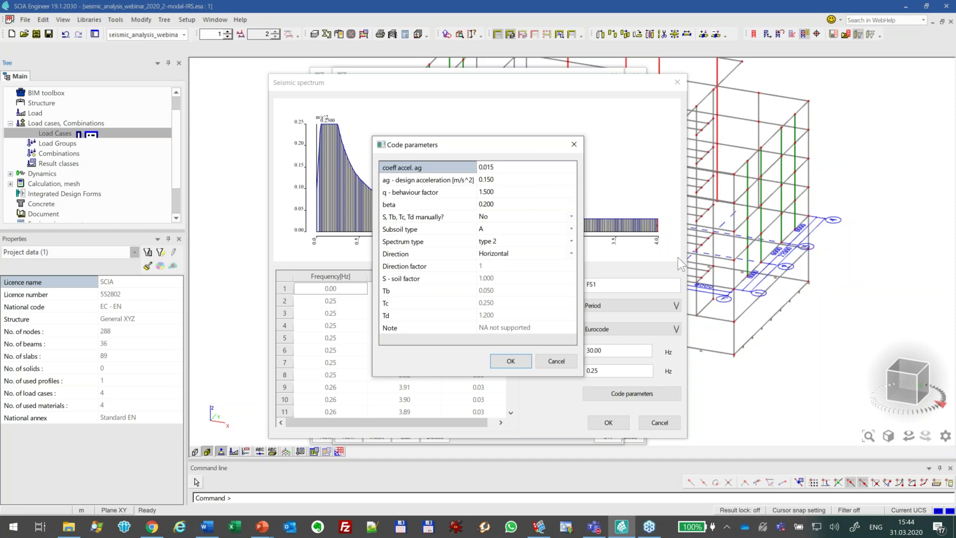
pyautogui.click(504, 166)
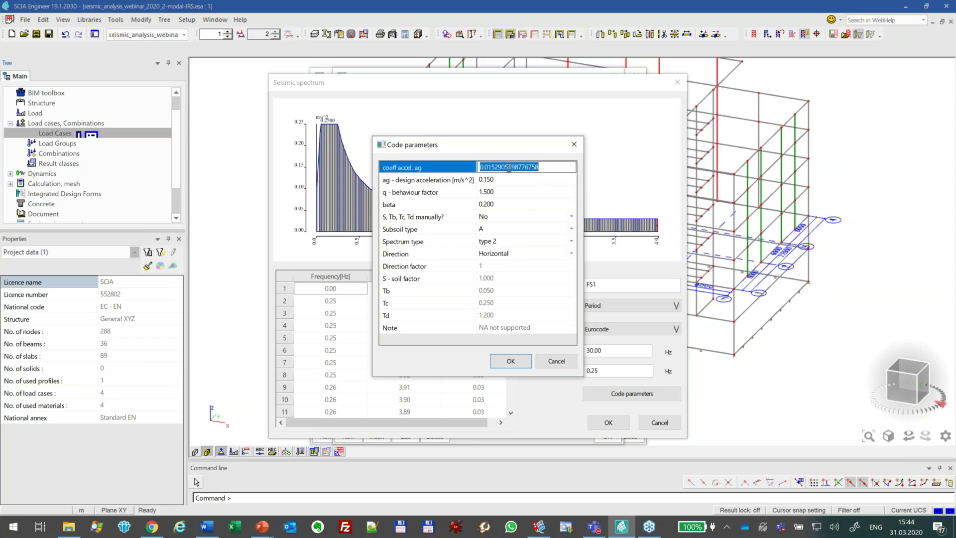
pyautogui.write('0.1')
pyautogui.press('Return')
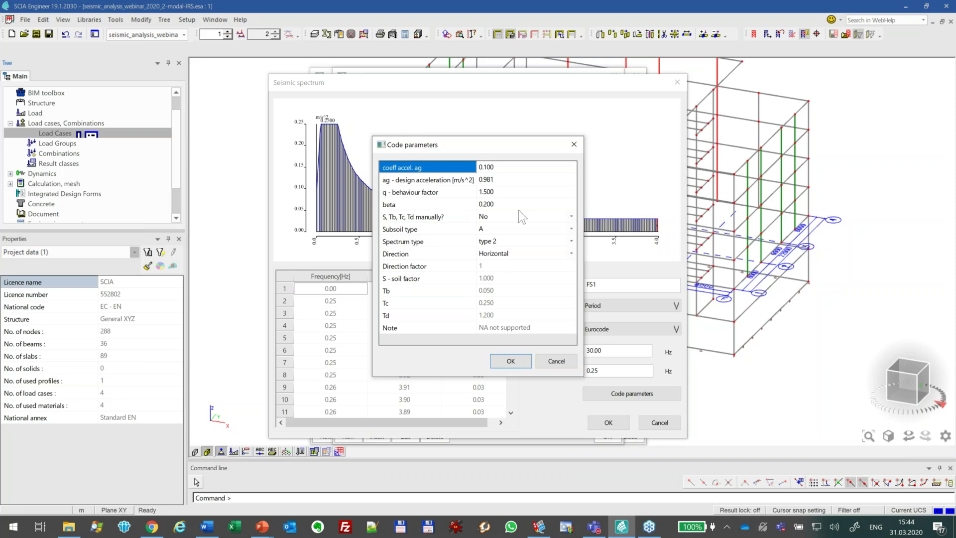
pyautogui.click(494, 191)
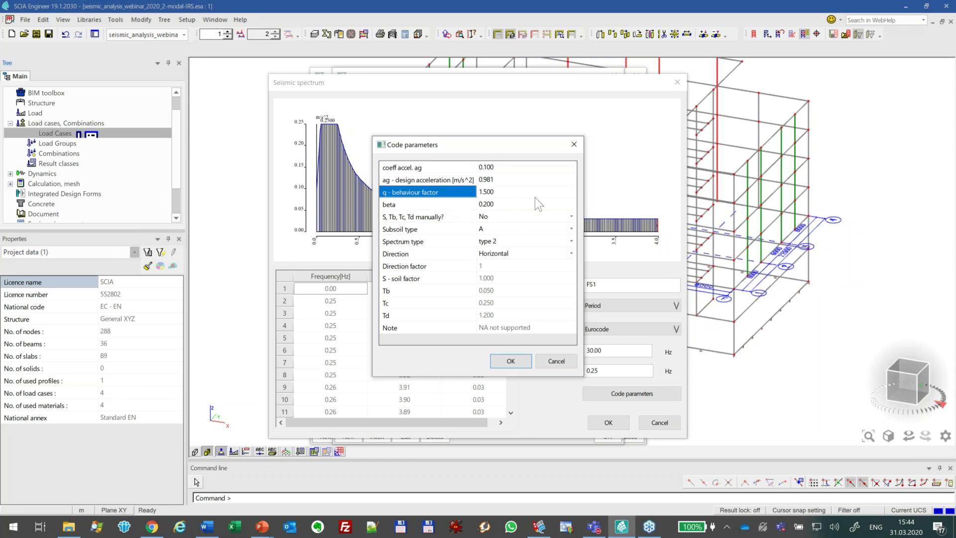
pyautogui.write('2')
pyautogui.press('Return')
pyautogui.click(499, 229)
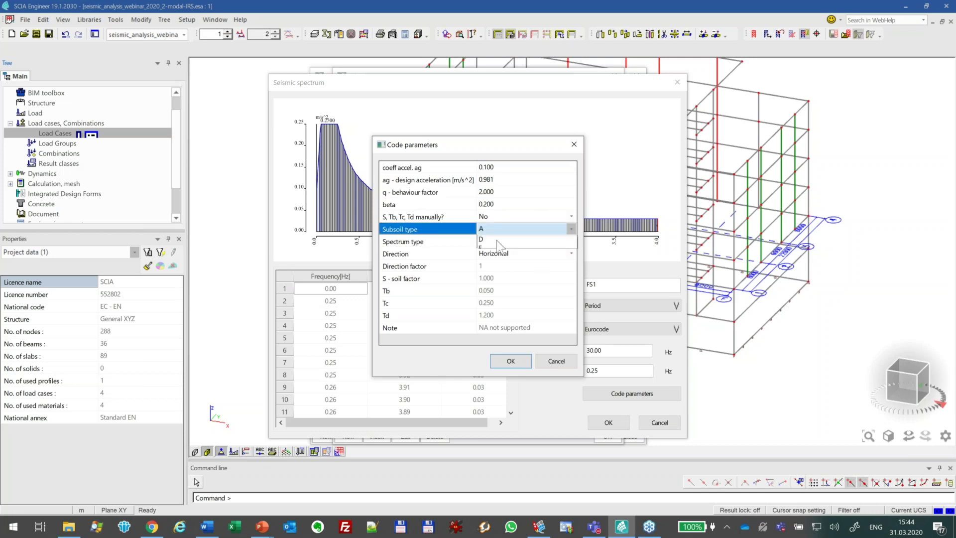
pyautogui.click(485, 258)
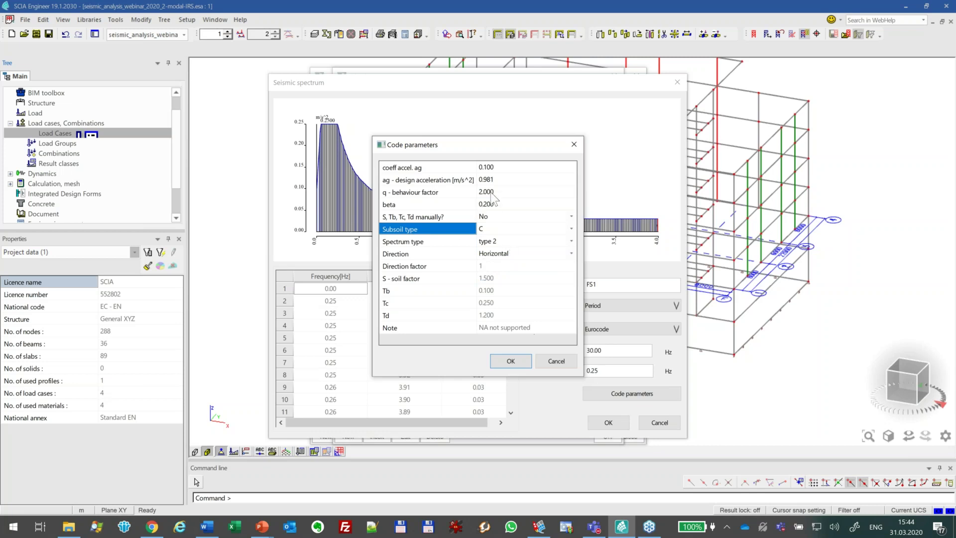
pyautogui.click(510, 361)
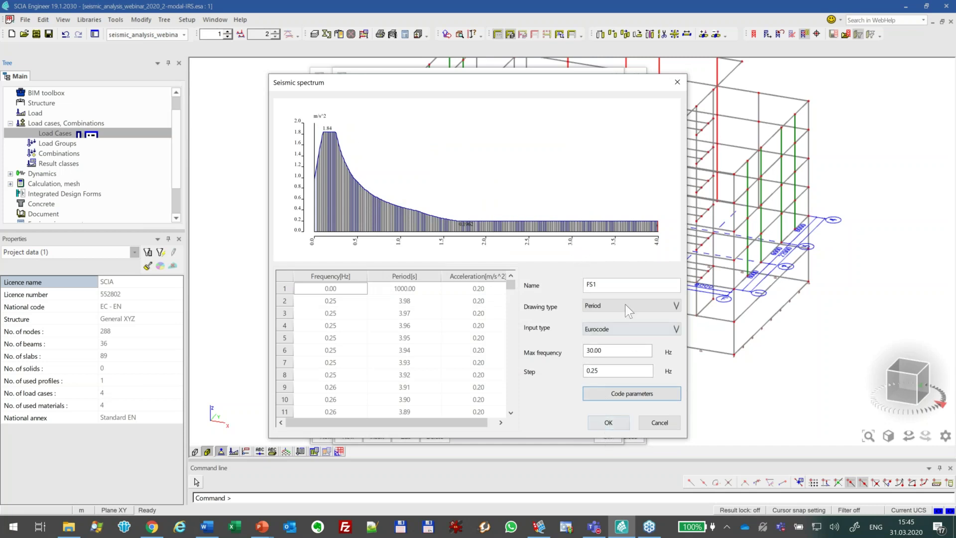
pyautogui.click(608, 424)
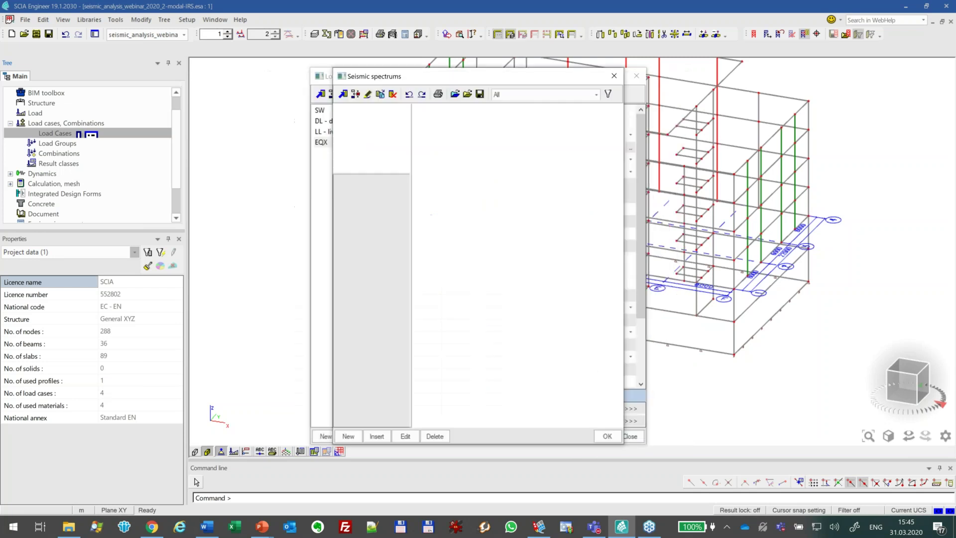
pyautogui.click(603, 437)
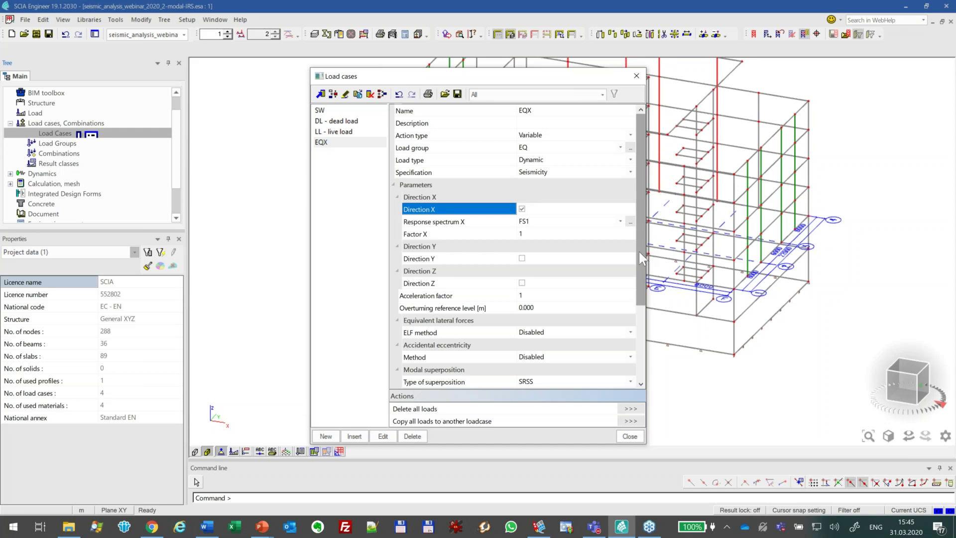
# - Set the ELF method of load case EQX to linear distribution of accelerations
pyautogui.scroll(-2, 639, 250)
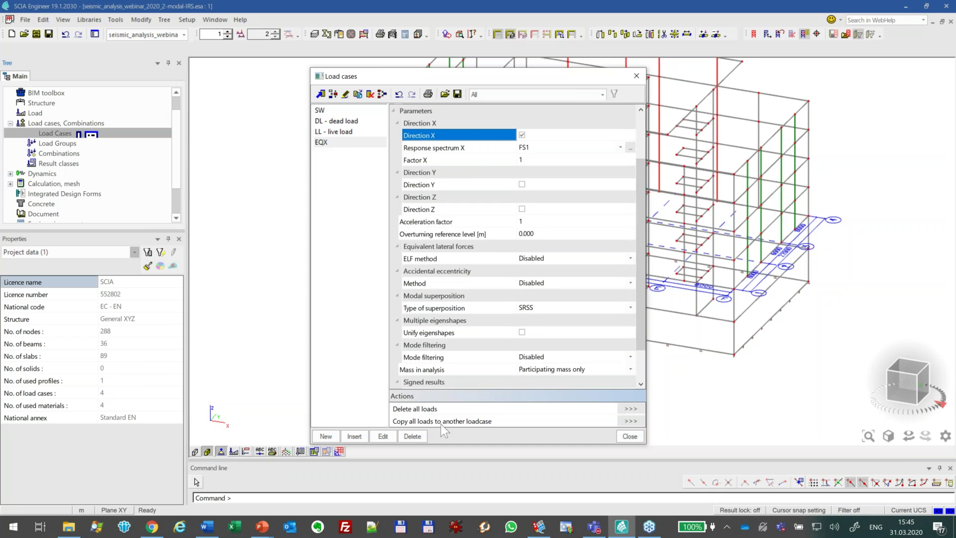
pyautogui.click(548, 258)
pyautogui.click(566, 258)
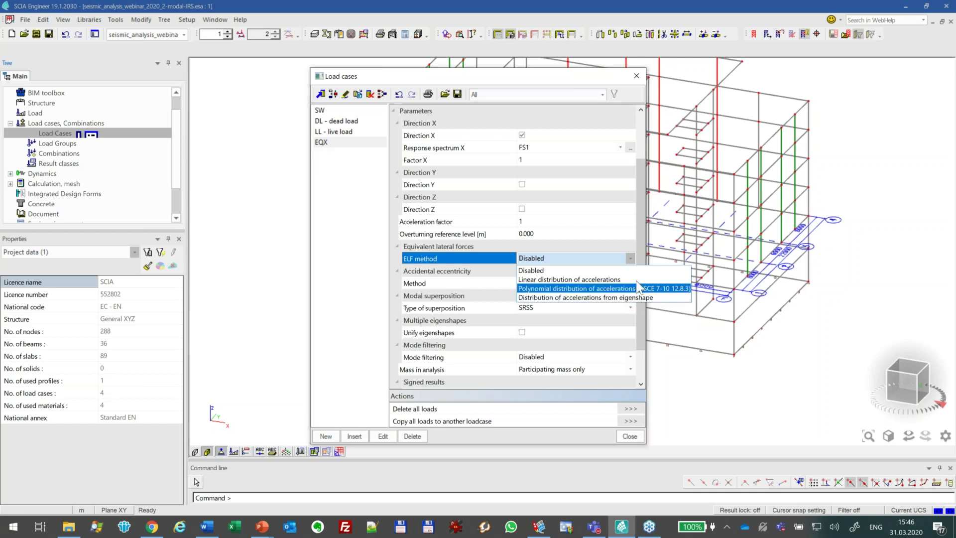
pyautogui.click(610, 279)
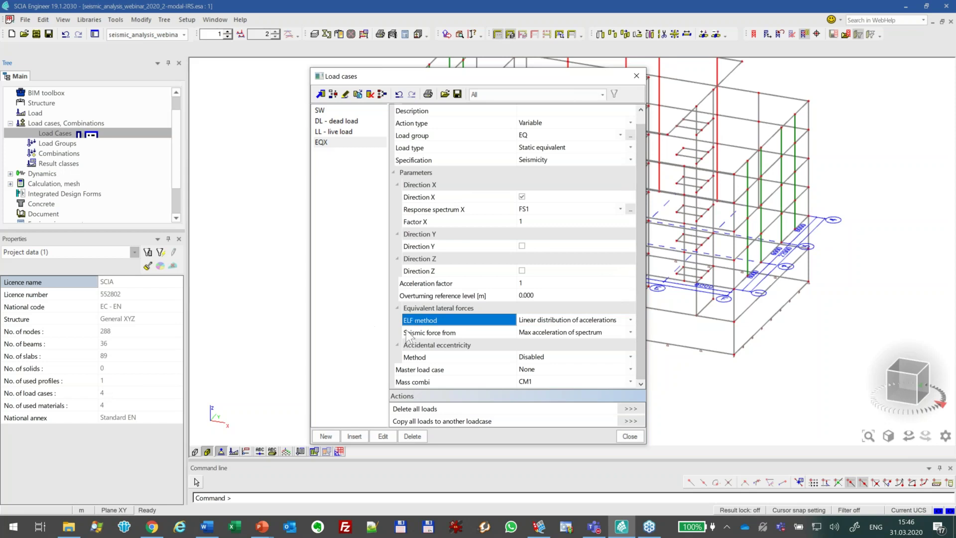
# - Derive the seismic force of EQX from an input fundamental period of 0.66 s
pyautogui.click(449, 333)
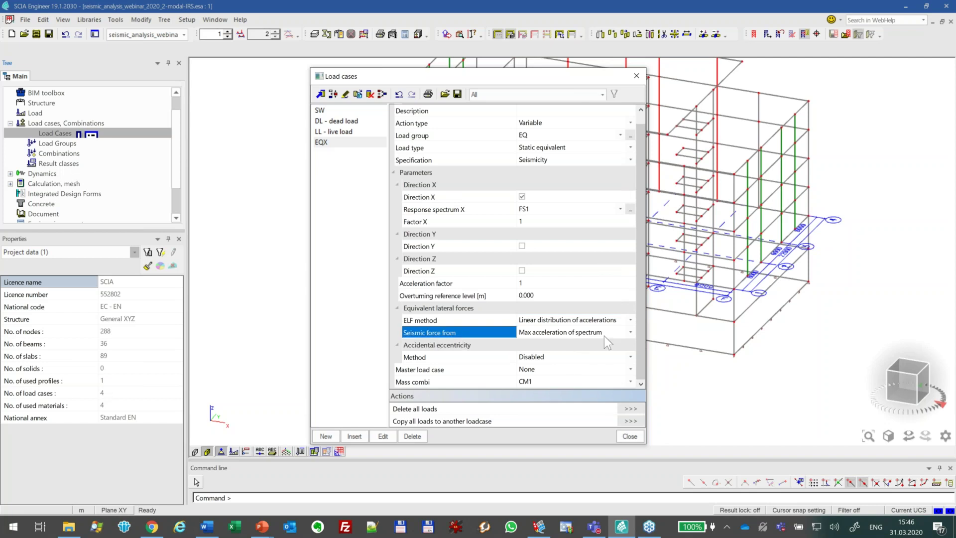
pyautogui.click(629, 333)
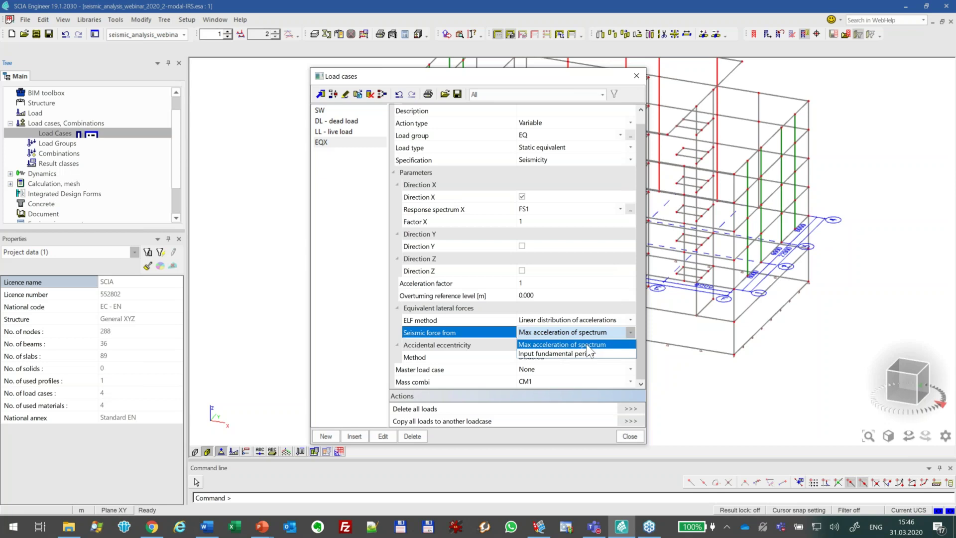
pyautogui.click(589, 354)
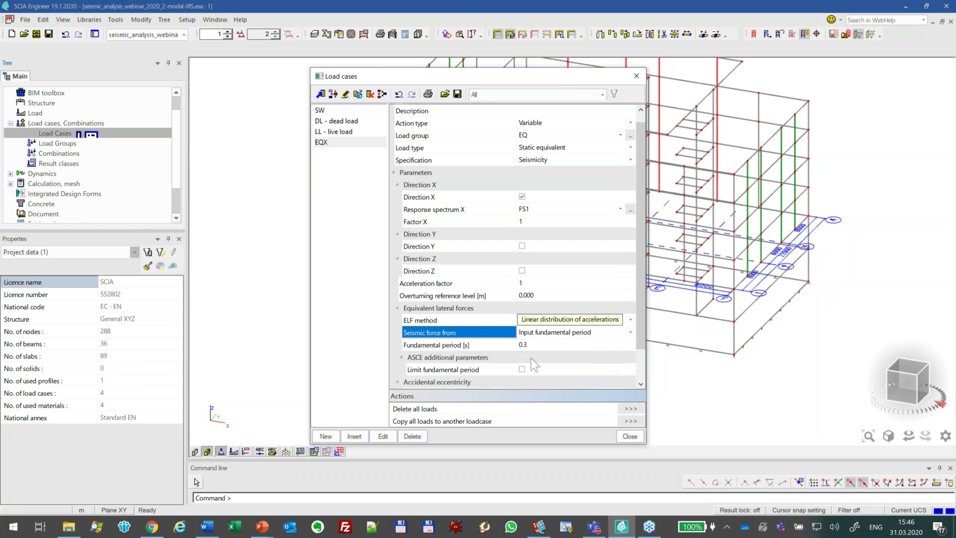
pyautogui.click(541, 345)
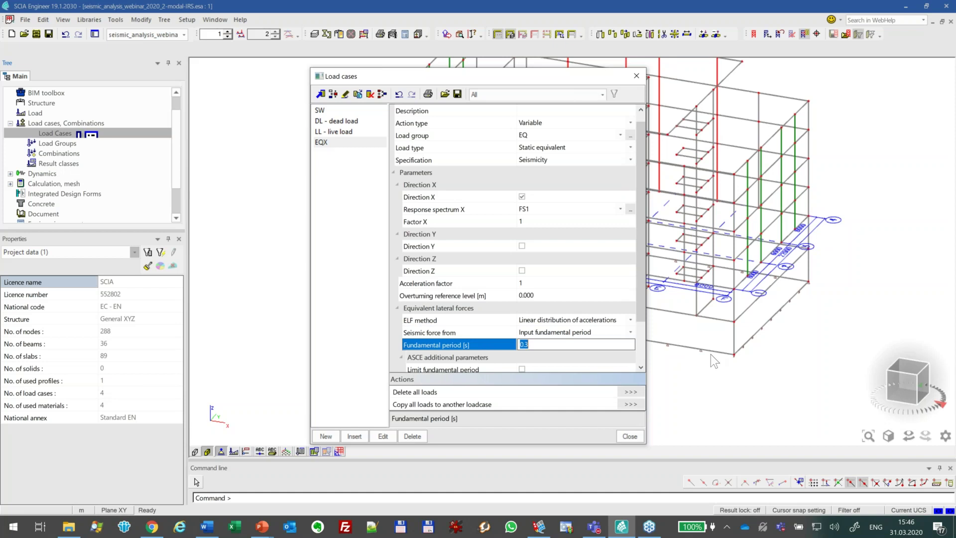
pyautogui.write('0.66')
pyautogui.press('Return')
pyautogui.moveTo(642, 304); pyautogui.dragTo(643, 351)
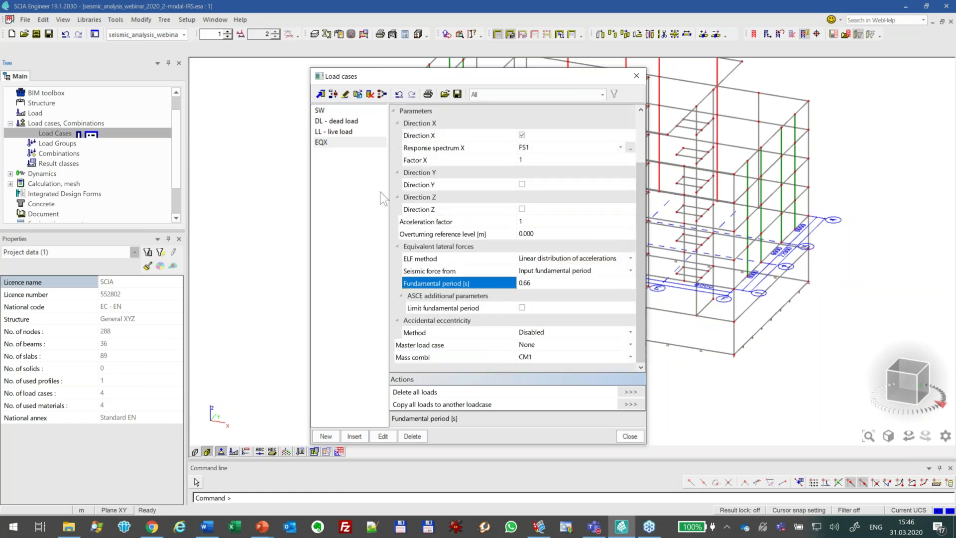
# - Copy load case EQX and name the copy EQY
pyautogui.click(329, 143)
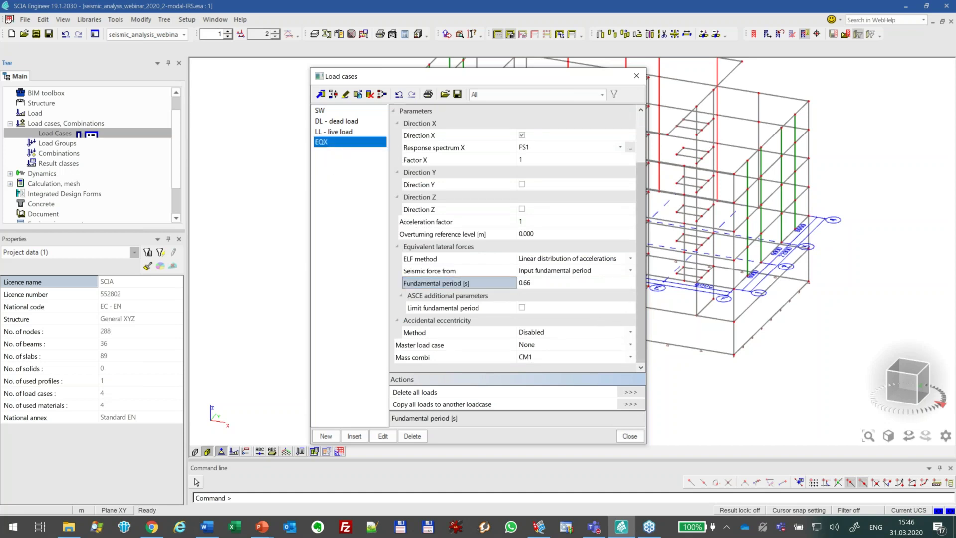
pyautogui.click(358, 94)
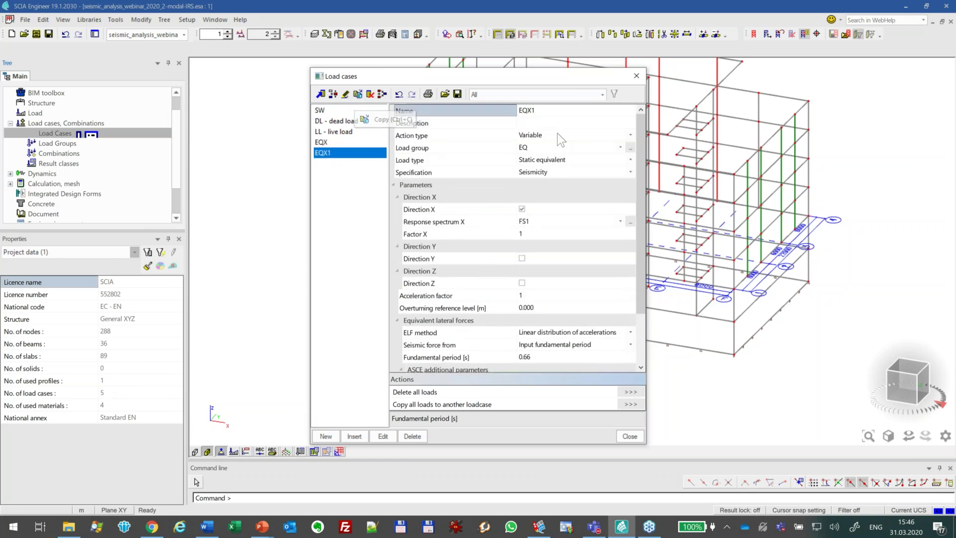
pyautogui.click(554, 110)
pyautogui.write('EQY')
pyautogui.press('Return')
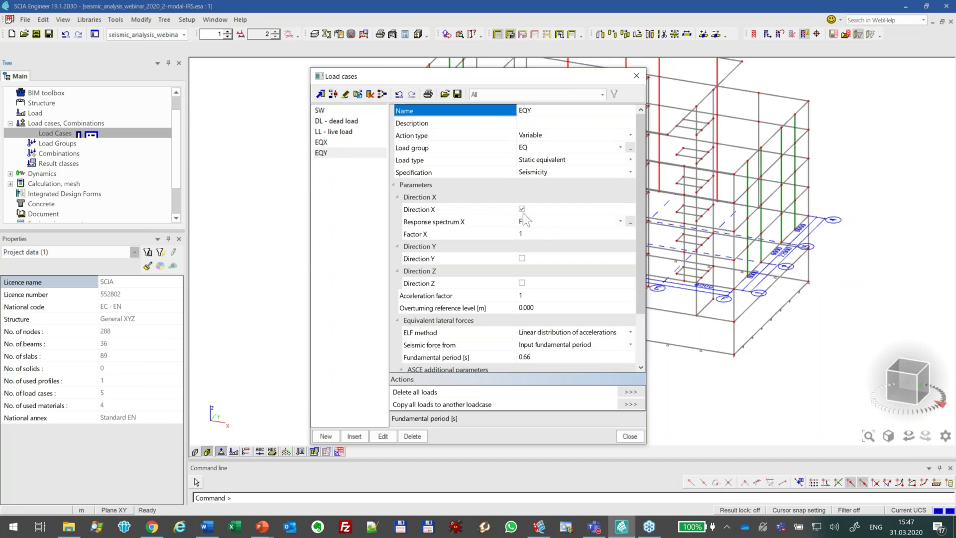
# - Switch load case EQY from direction X to direction Y with a Factor Y of 1
pyautogui.click(522, 209)
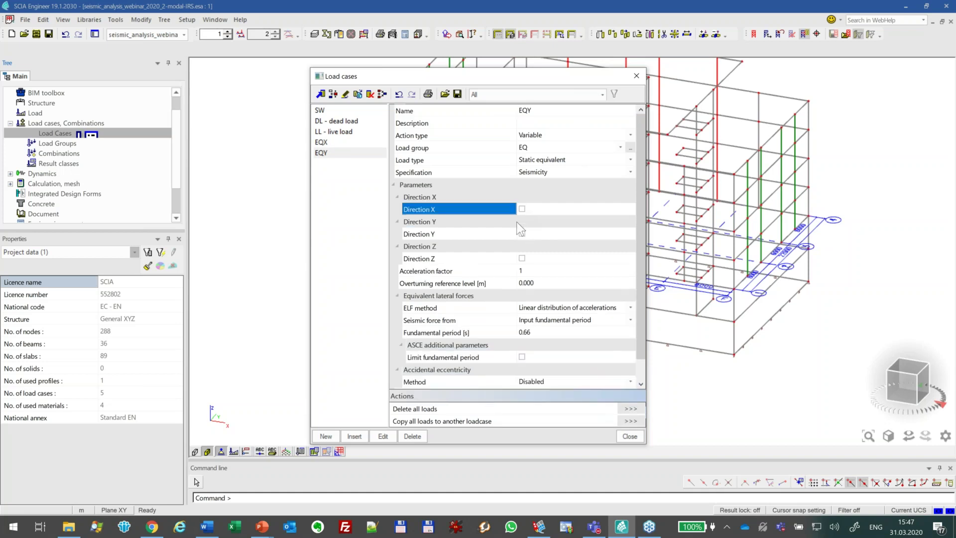
pyautogui.click(522, 234)
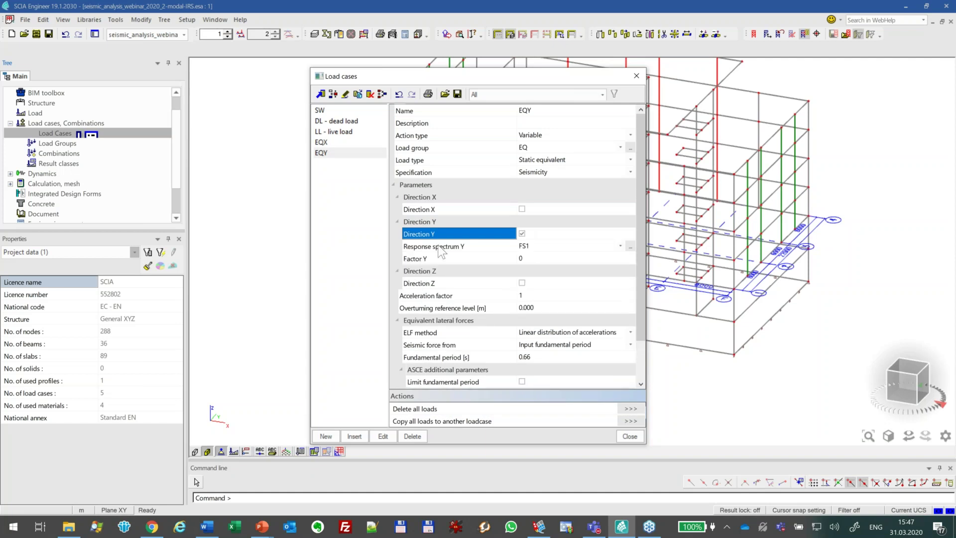
pyautogui.click(573, 264)
pyautogui.write('1')
pyautogui.press('Return')
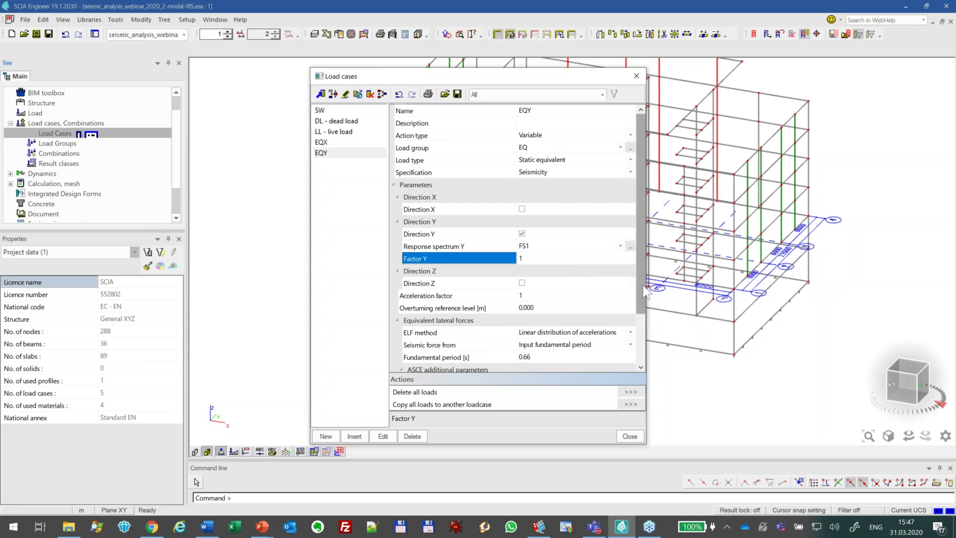
# - Set the ELF method of load case EQY to distribution of accelerations from eigenshape with mode shape 1, and select load case EQX
pyautogui.scroll(-3, 647, 301)
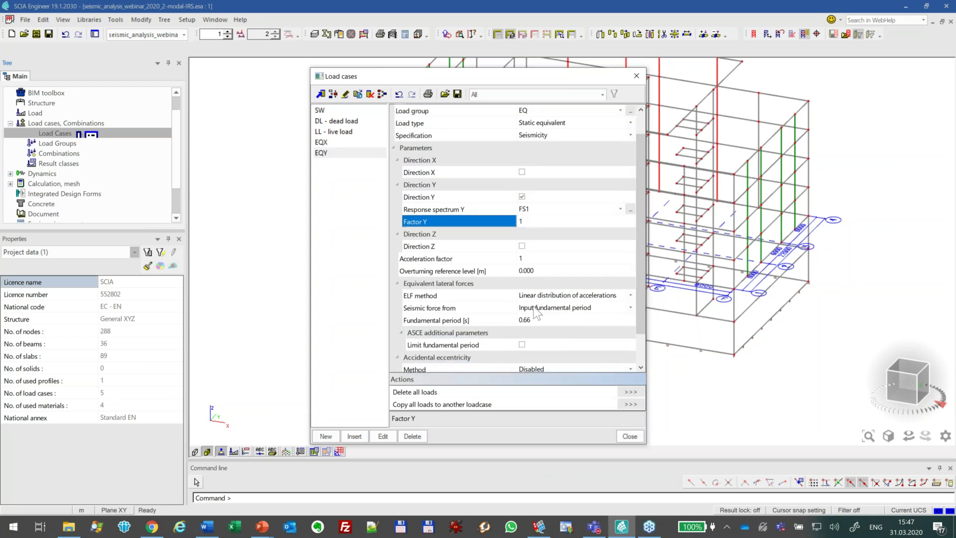
pyautogui.click(569, 308)
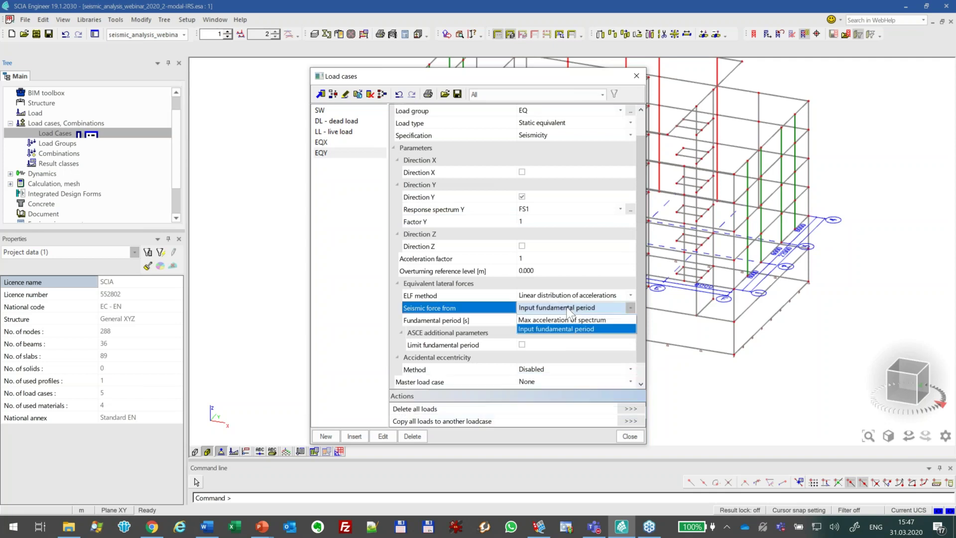
pyautogui.click(569, 309)
pyautogui.click(570, 297)
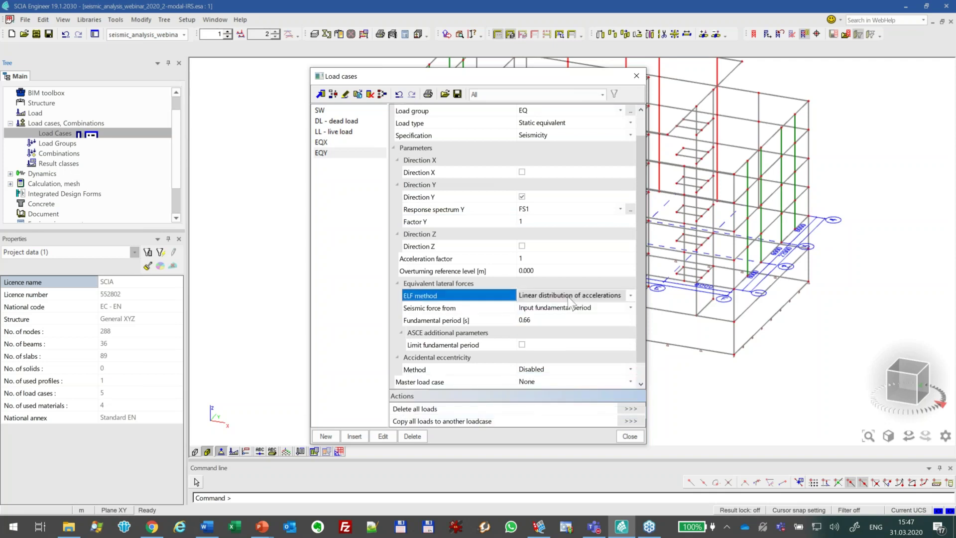
pyautogui.click(569, 297)
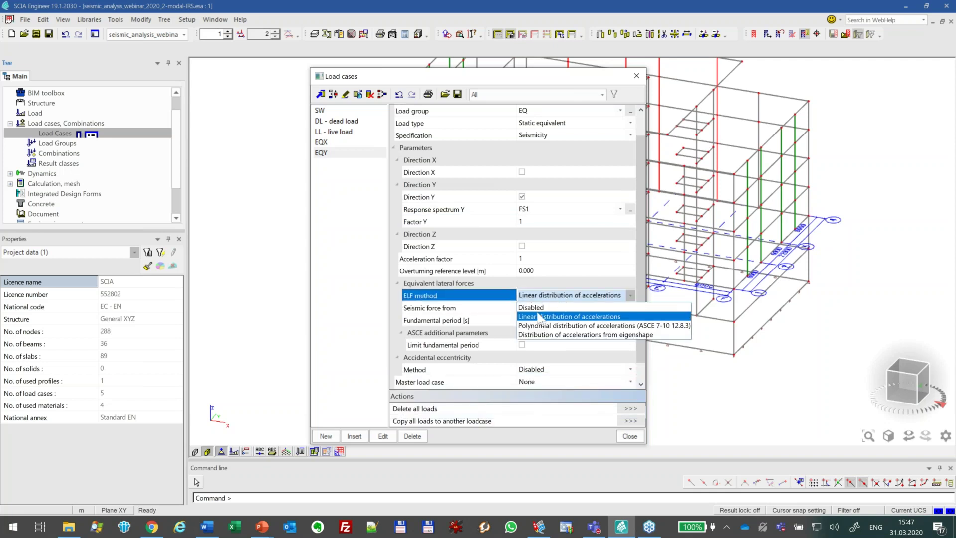
pyautogui.click(553, 335)
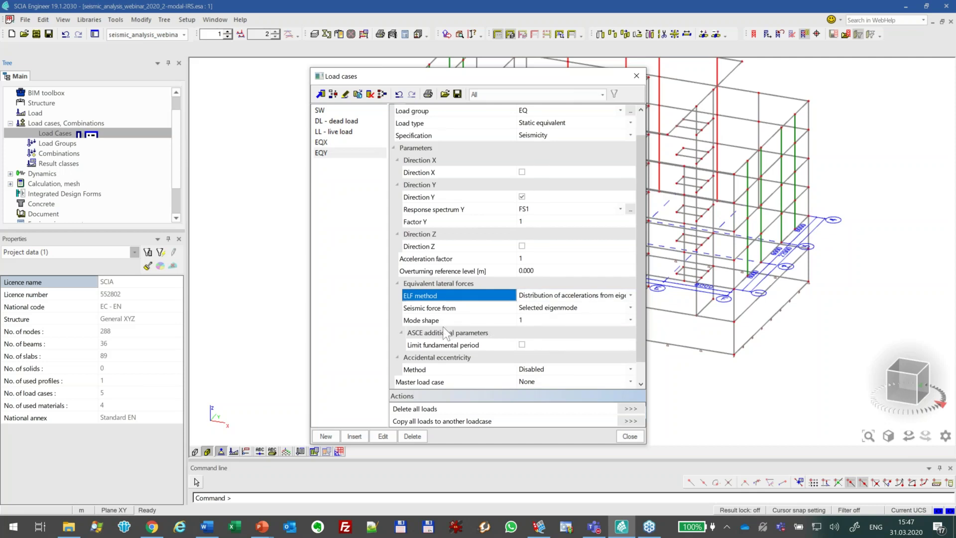
pyautogui.click(554, 322)
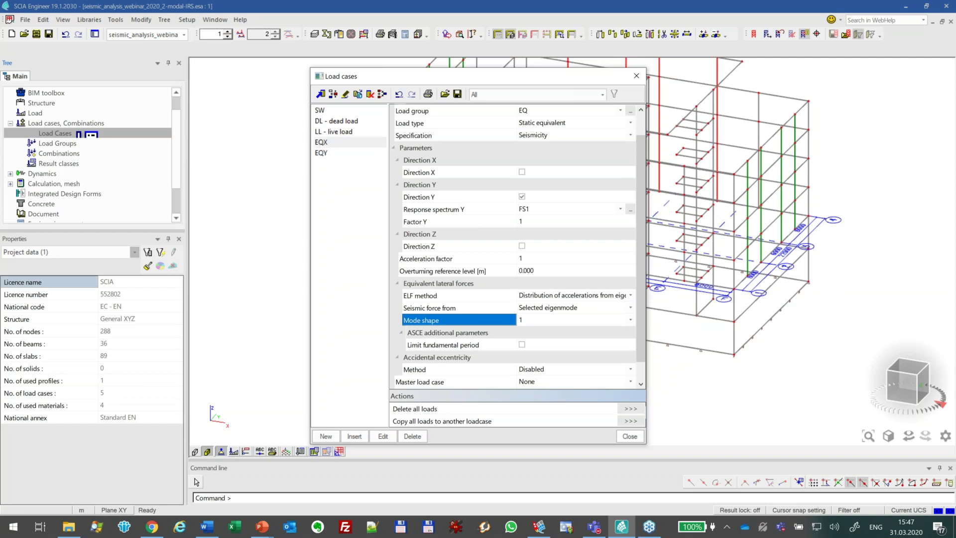
pyautogui.click(321, 143)
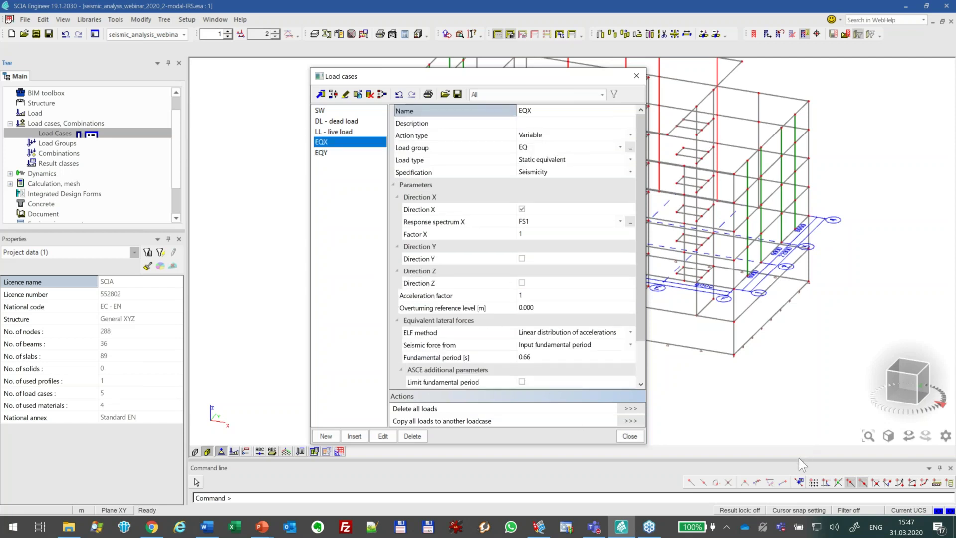
pyautogui.hotkey('alt', 'Tab')
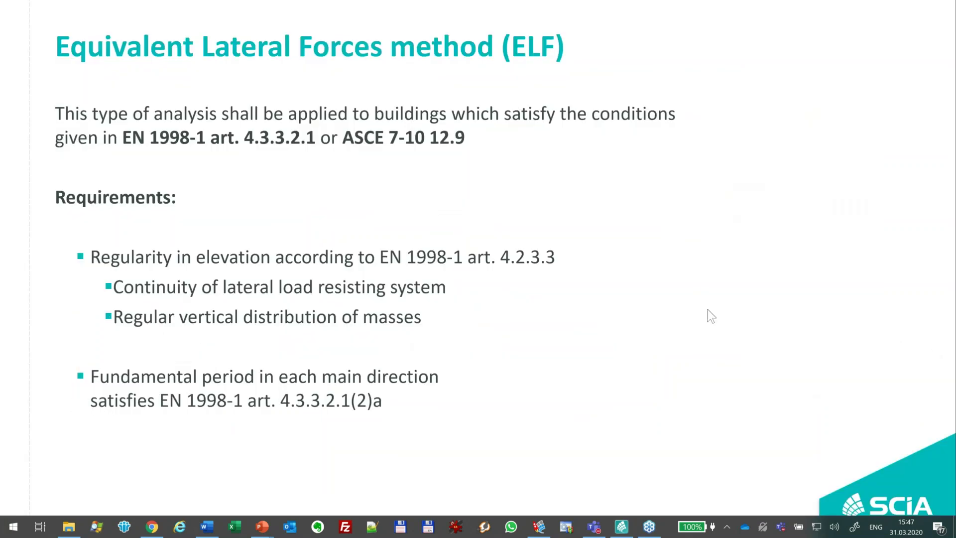
pyautogui.click(655, 290)
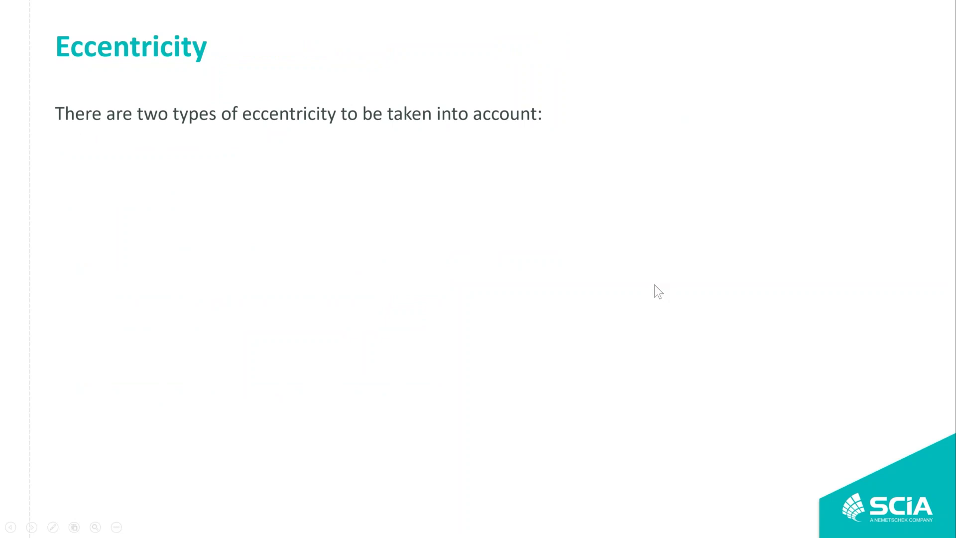
pyautogui.click(679, 282)
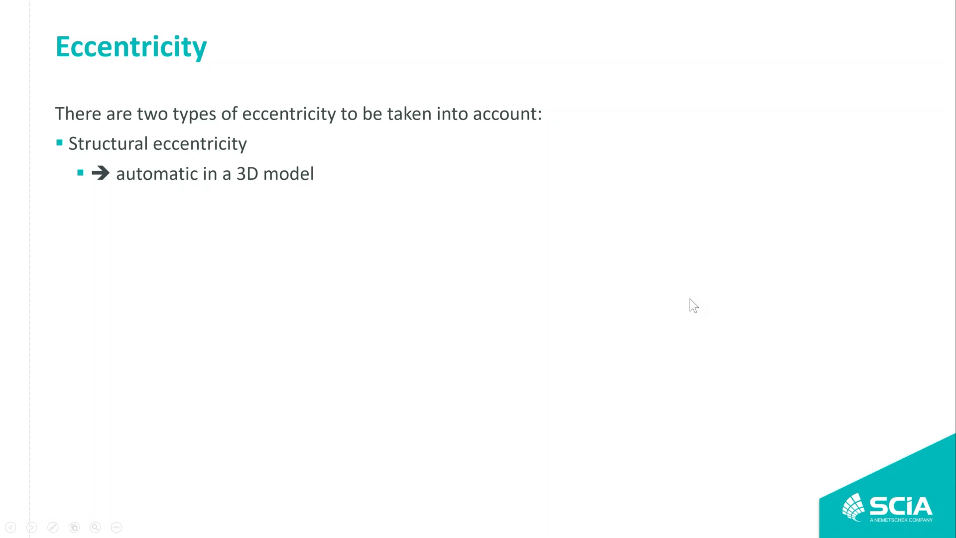
pyautogui.click(635, 311)
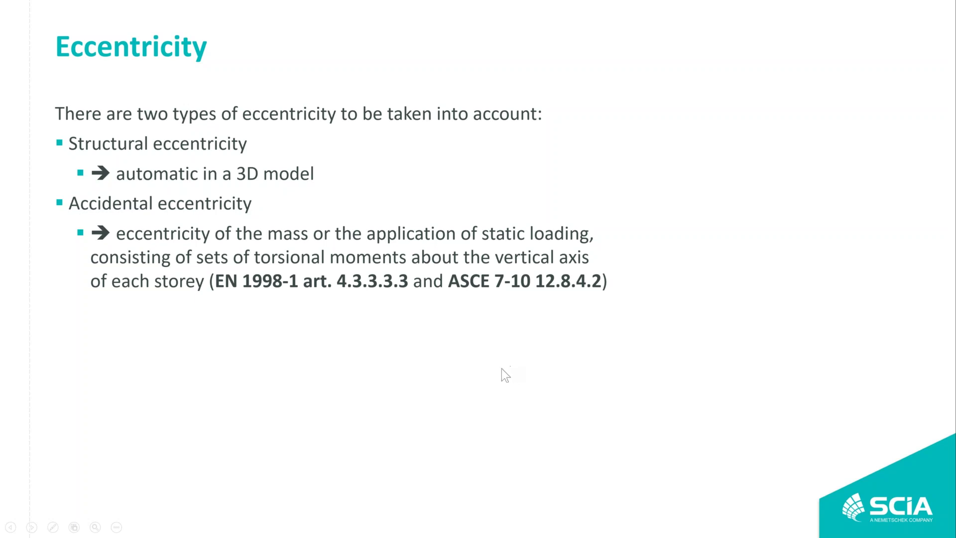
pyautogui.hotkey('alt', 'Tab')
pyautogui.hotkey('alt', 'Tab')
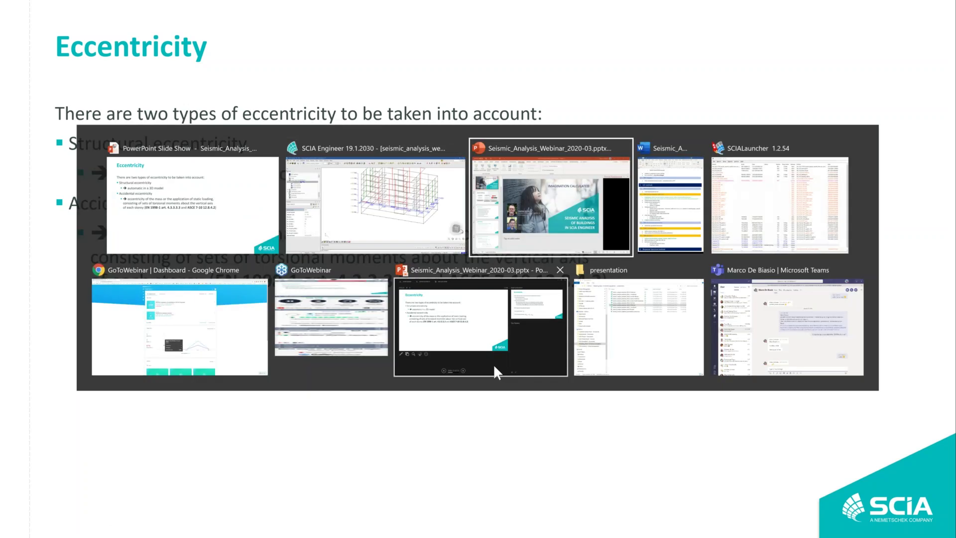
pyautogui.hotkey('alt', 'shift', 'Tab')
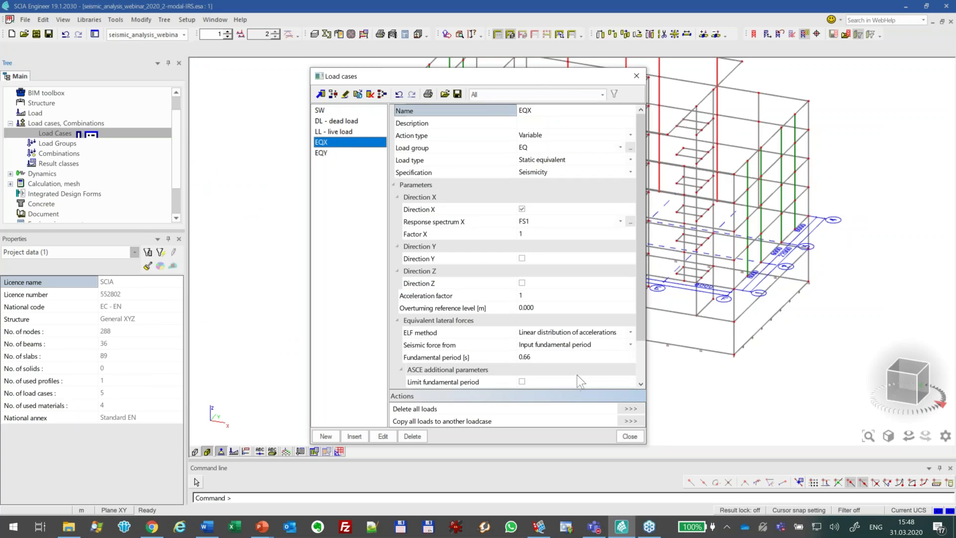
# - Set the accidental eccentricity method of load case EQX to linear distribution of accelerations
pyautogui.scroll(-2, 539, 339)
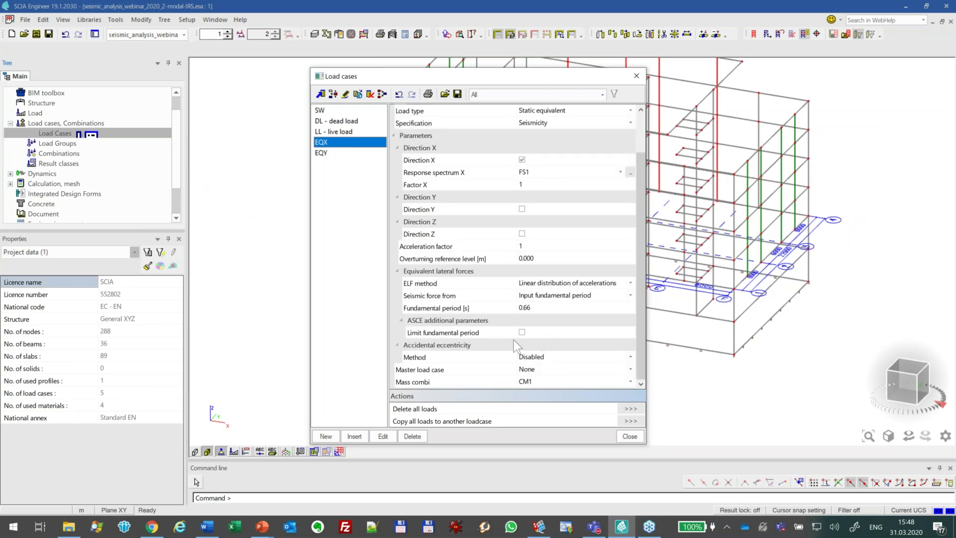
pyautogui.click(540, 359)
pyautogui.click(540, 358)
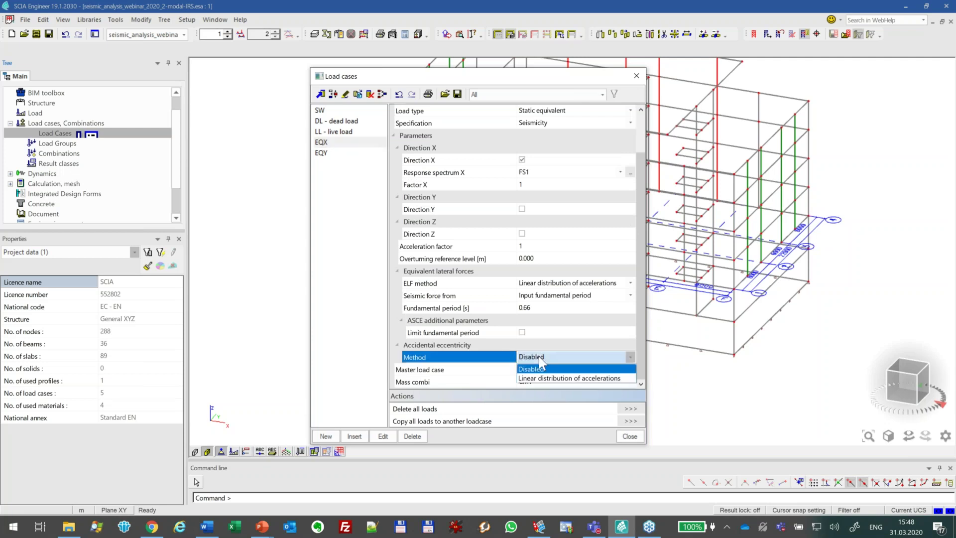
pyautogui.click(571, 379)
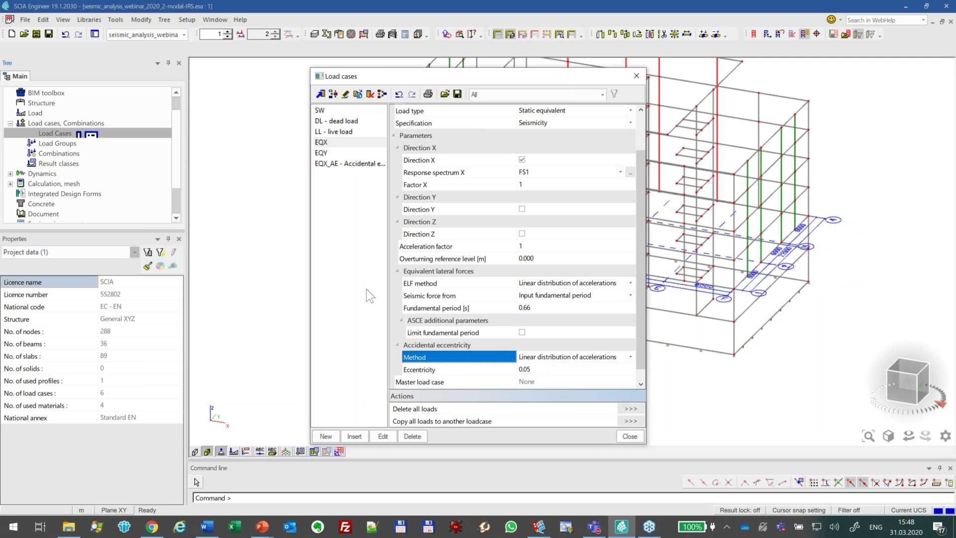
# - Set the accidental eccentricity method of load case EQY to distribution of accelerations from eigenshape
pyautogui.click(342, 154)
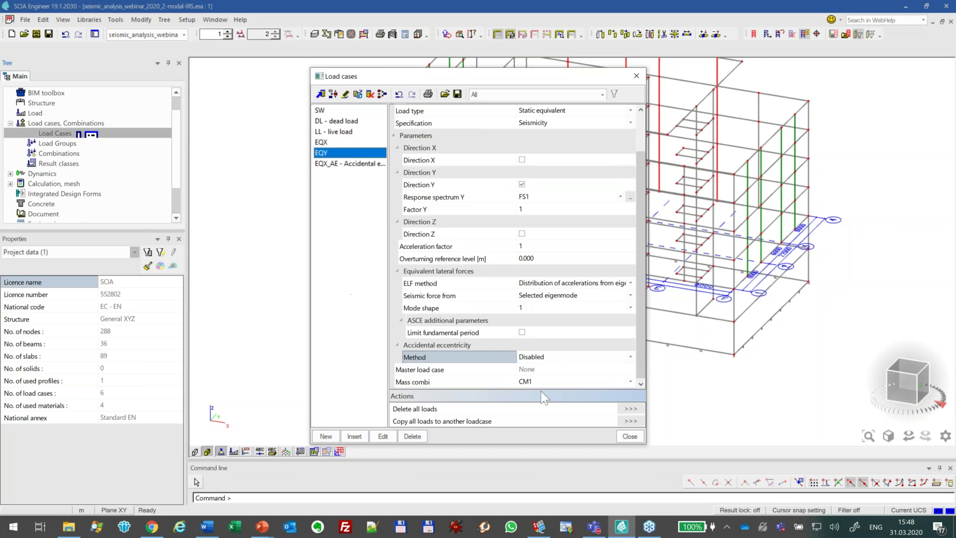
pyautogui.click(546, 358)
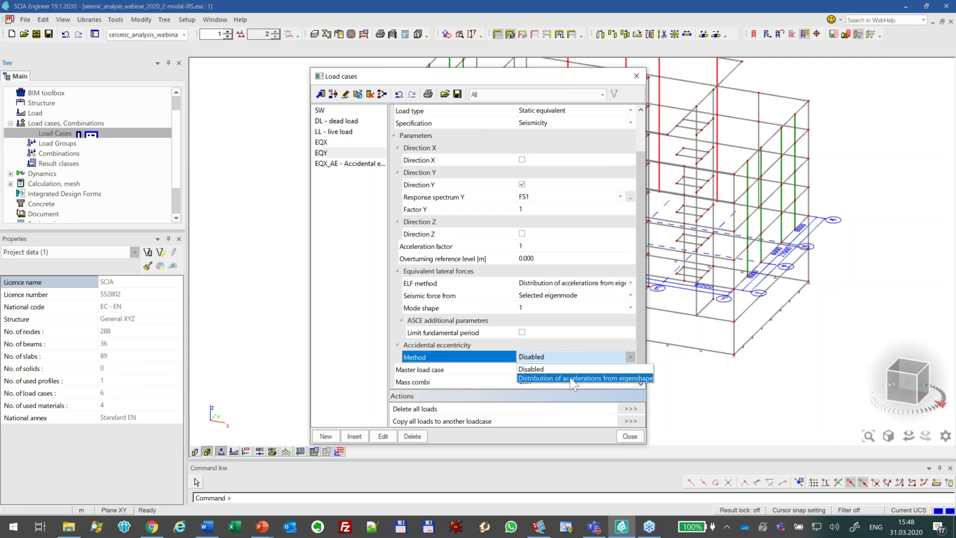
pyautogui.click(548, 379)
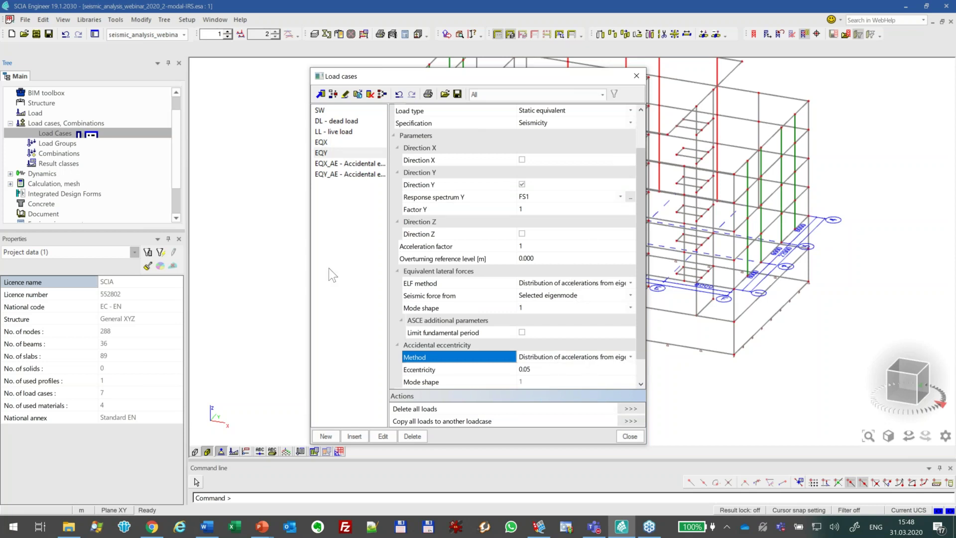
# - Review the properties of the accidental eccentricity load cases EQX_AE and EQY_AE, and close the load case manager
pyautogui.click(335, 163)
pyautogui.click(338, 174)
pyautogui.click(340, 165)
pyautogui.click(342, 174)
pyautogui.click(340, 166)
pyautogui.click(341, 180)
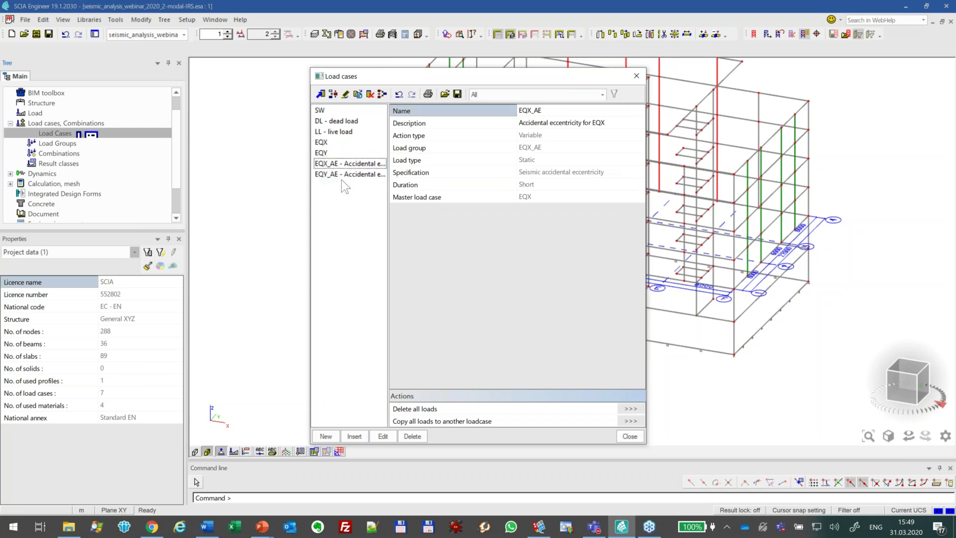
pyautogui.click(339, 175)
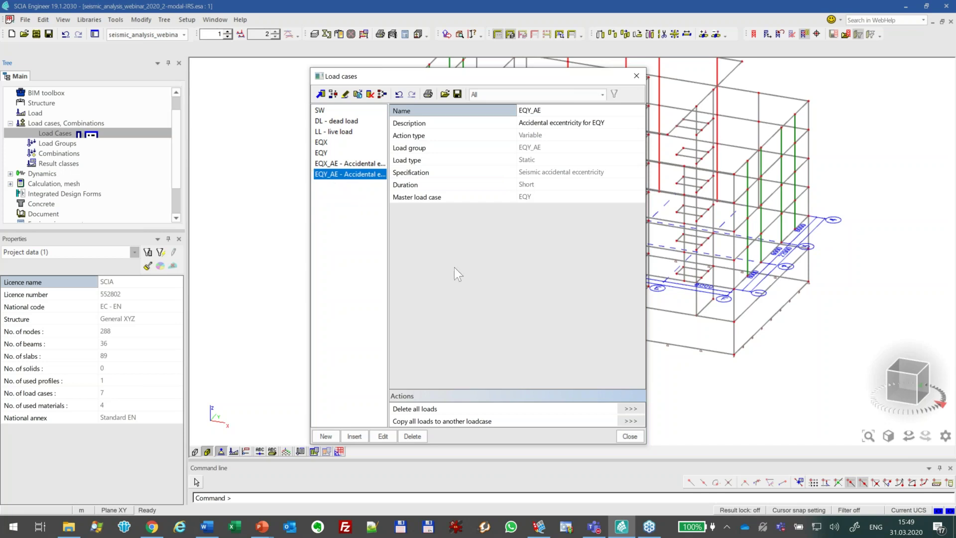
pyautogui.click(467, 273)
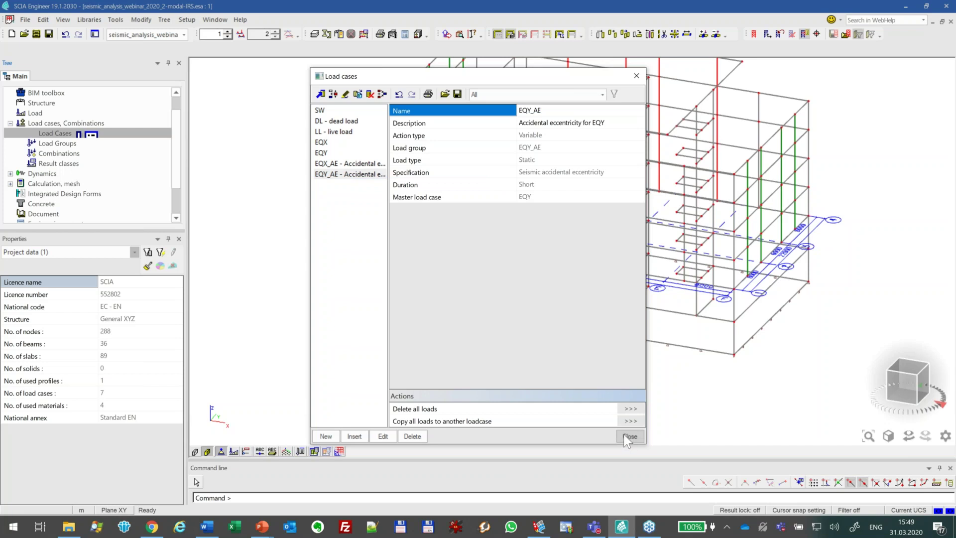
pyautogui.click(624, 434)
pyautogui.click(628, 437)
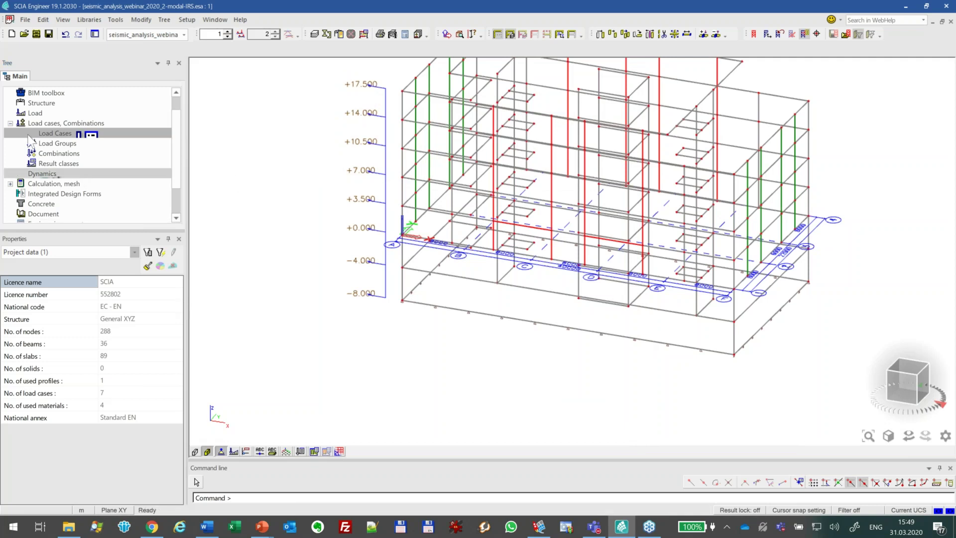
# - Delete all existing load combinations, including ELS-qp, EQX and EQY
pyautogui.click(53, 154)
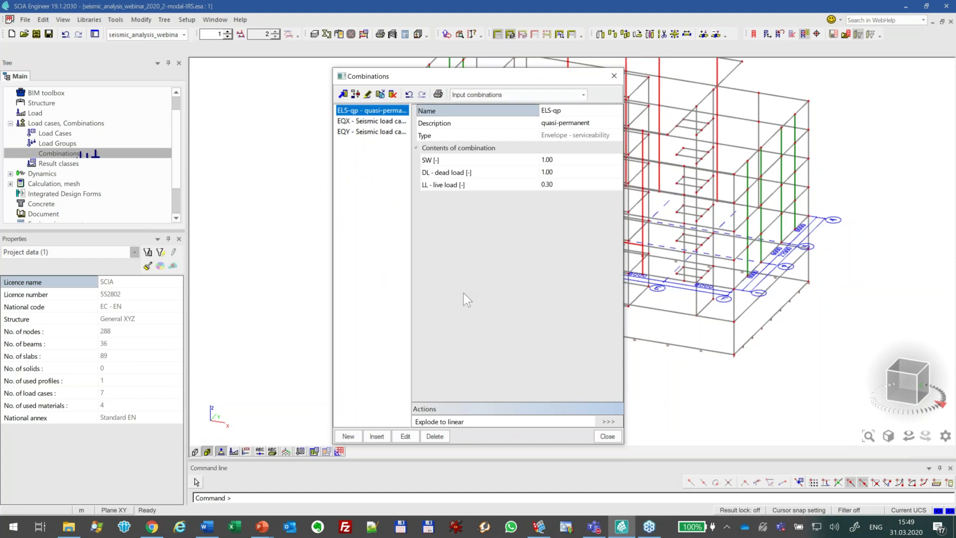
pyautogui.keyDown('shift'); pyautogui.click(349, 132); pyautogui.keyUp('shift')
pyautogui.click(439, 434)
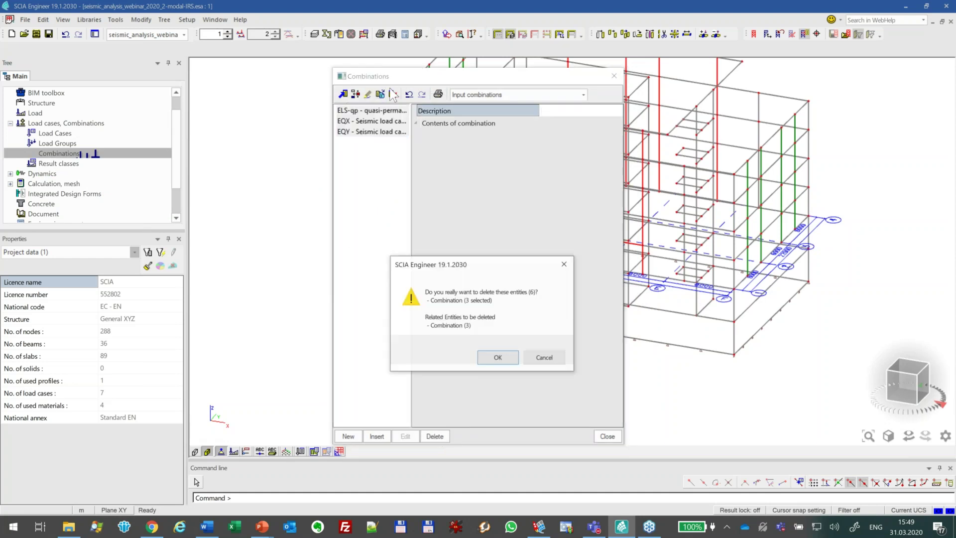
pyautogui.click(488, 356)
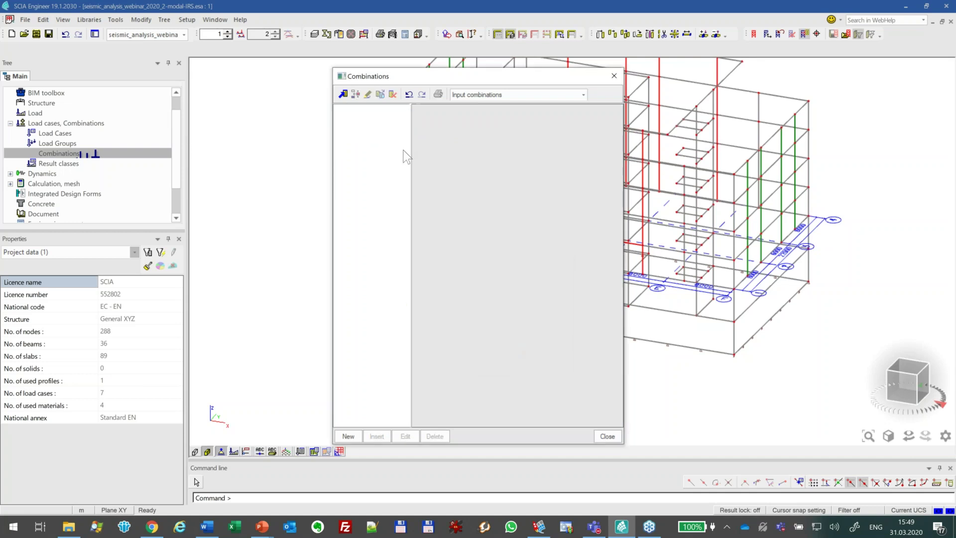
# - Create an EN-Seismic combination named EQ that contains all available load cases
pyautogui.click(348, 437)
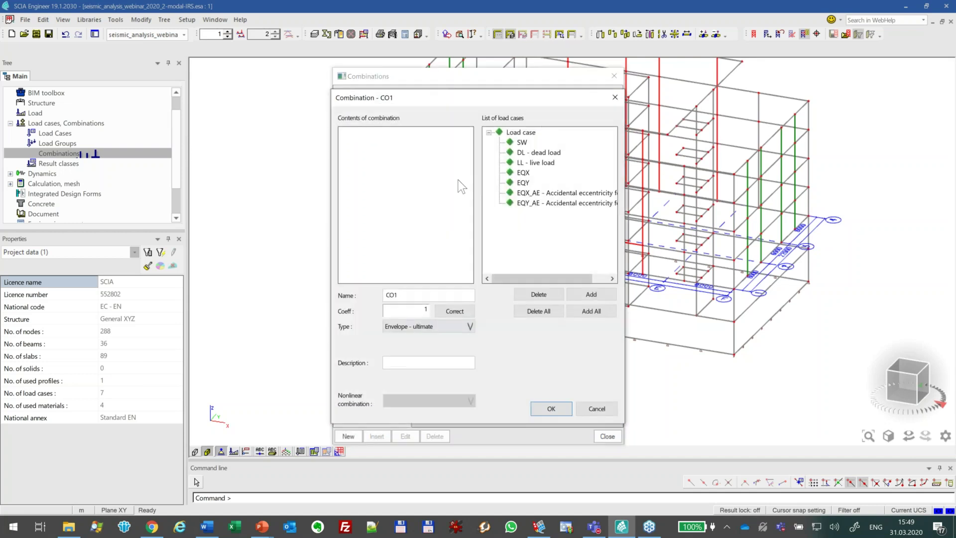
pyautogui.click(432, 328)
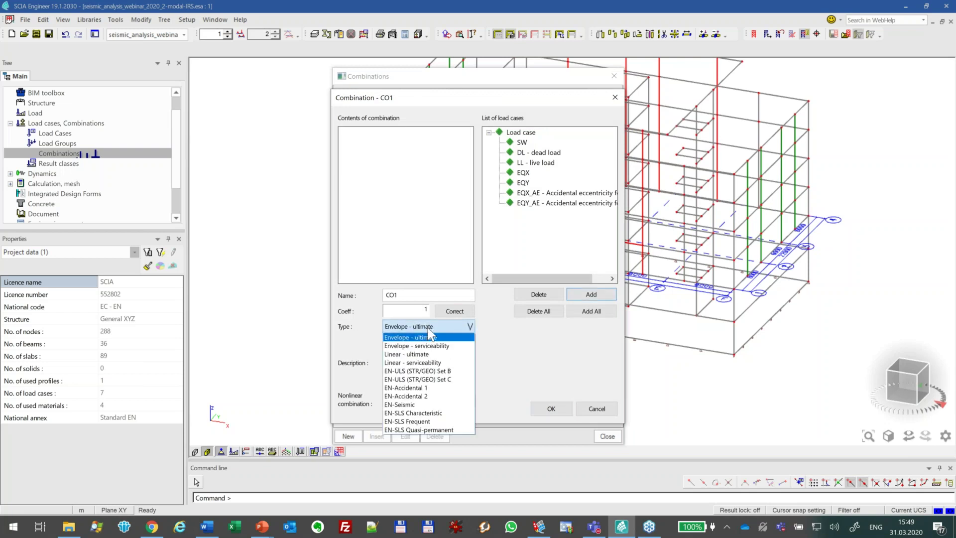
pyautogui.click(403, 405)
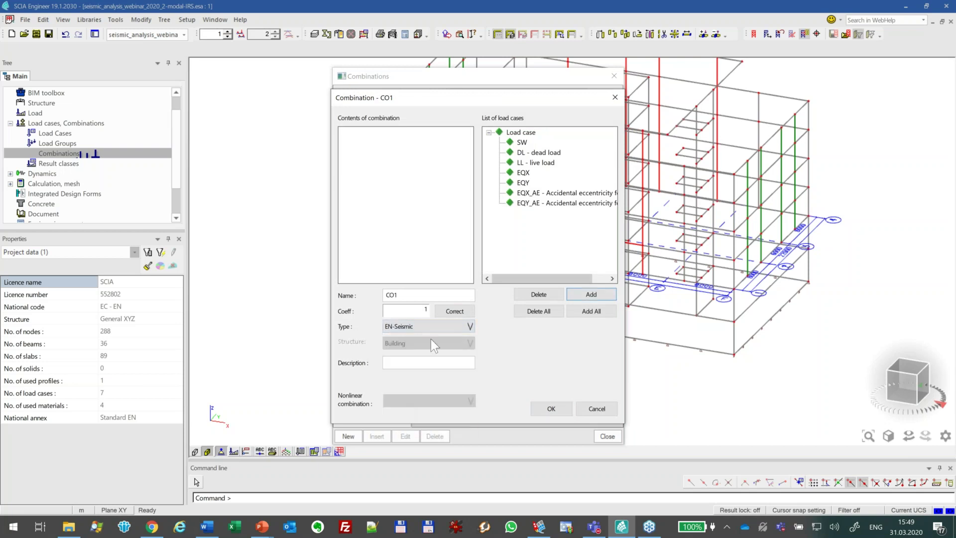
pyautogui.write('EQ')
pyautogui.click(591, 312)
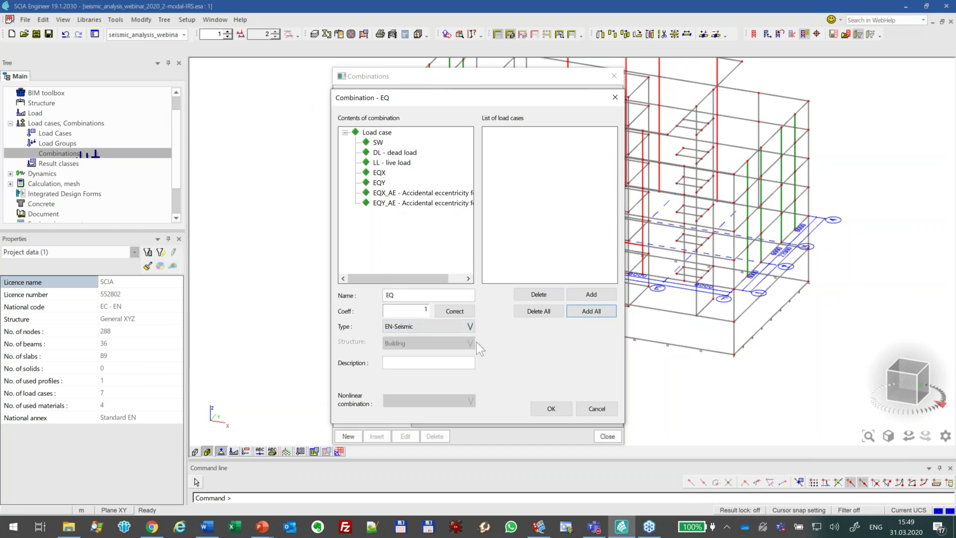
pyautogui.click(551, 411)
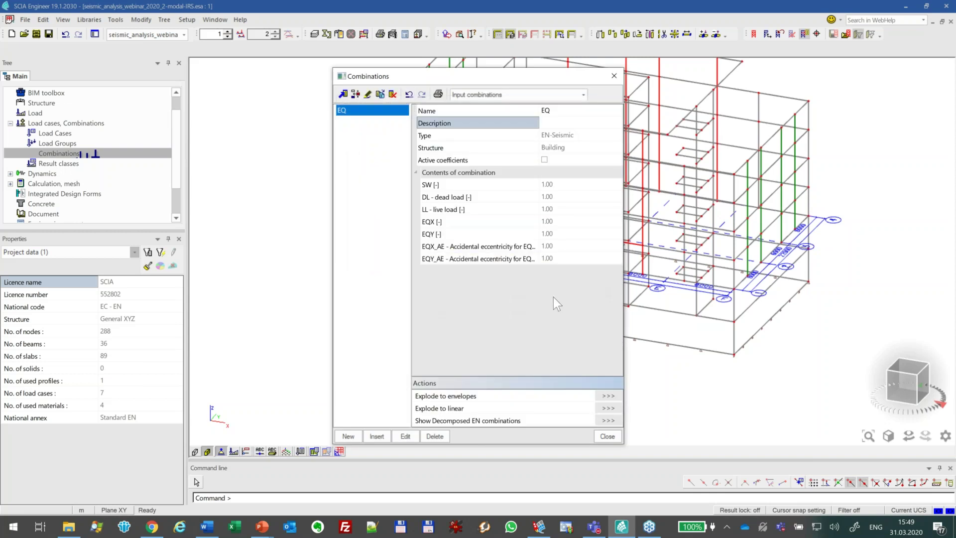
# - Examine the load cases and coefficients in each of the combinations decomposed from EQ
pyautogui.click(539, 92)
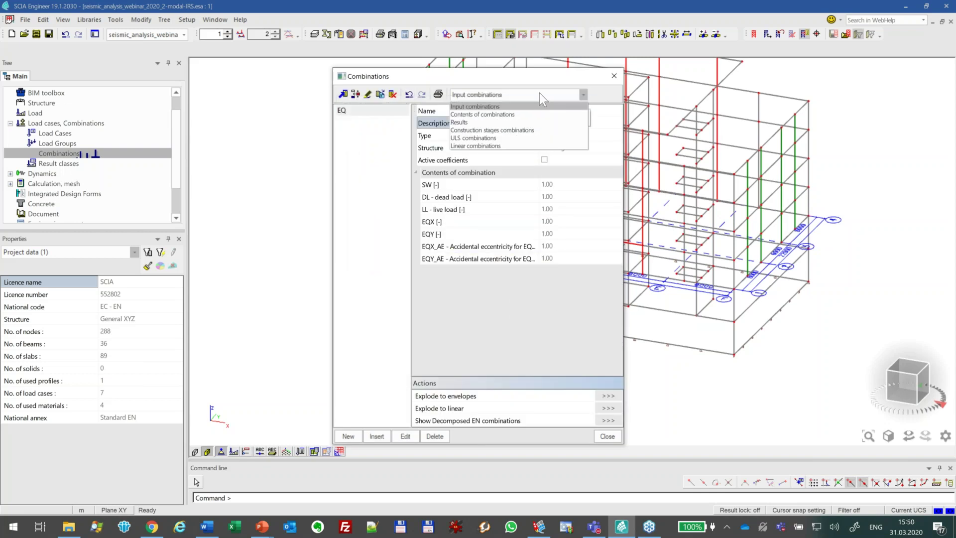
pyautogui.click(477, 115)
pyautogui.click(363, 112)
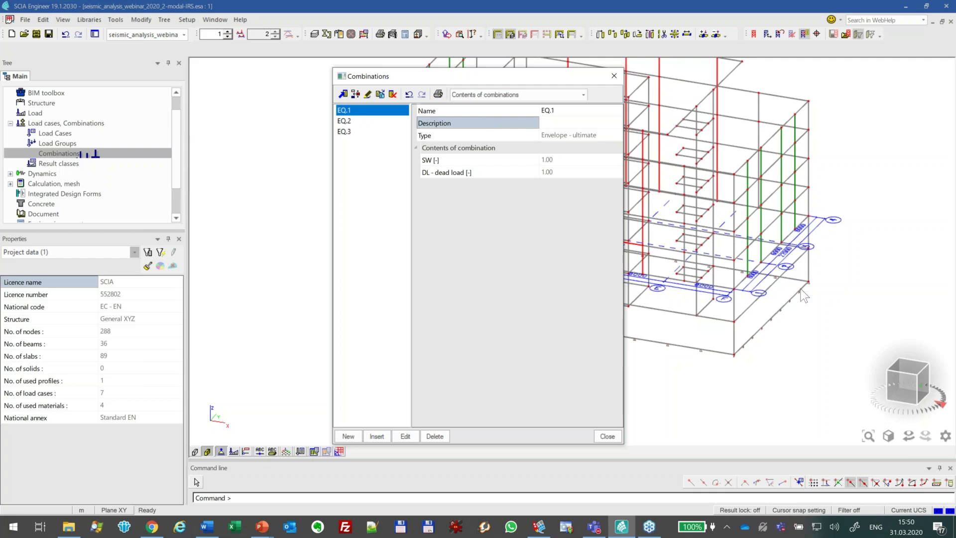
pyautogui.press('Down')
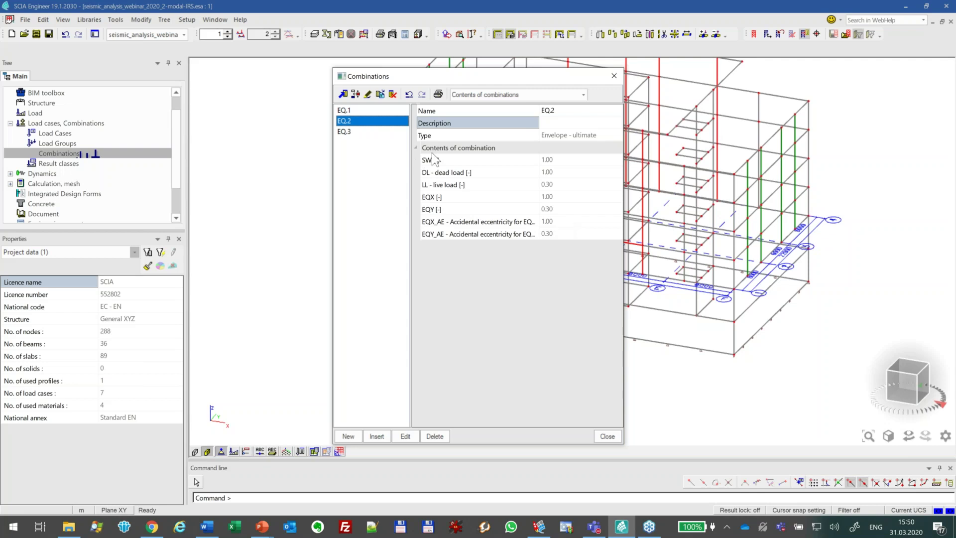
pyautogui.click(366, 132)
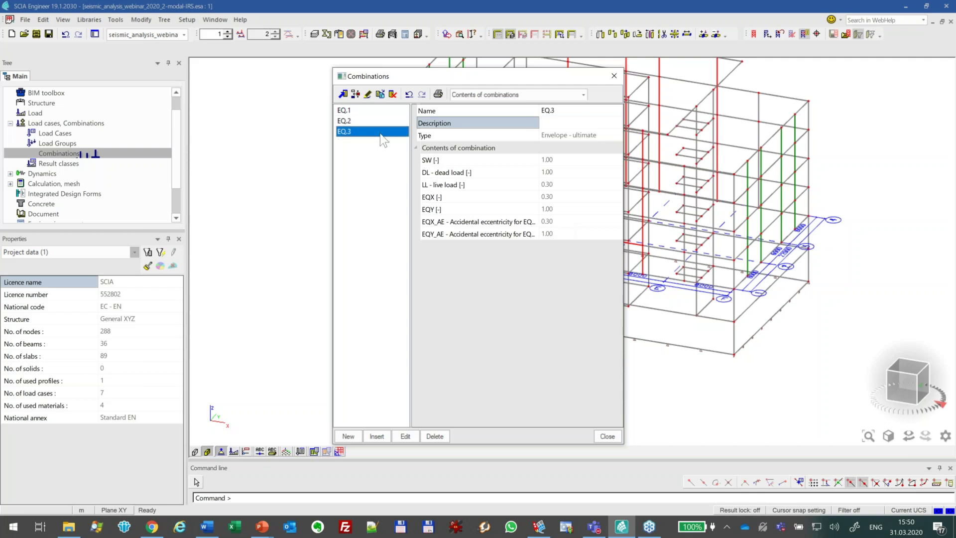
# - Compare the seismic coefficients of combinations EQ.1, EQ.2 and EQ.3, return to the input combinations and close the combination manager
pyautogui.click(557, 209)
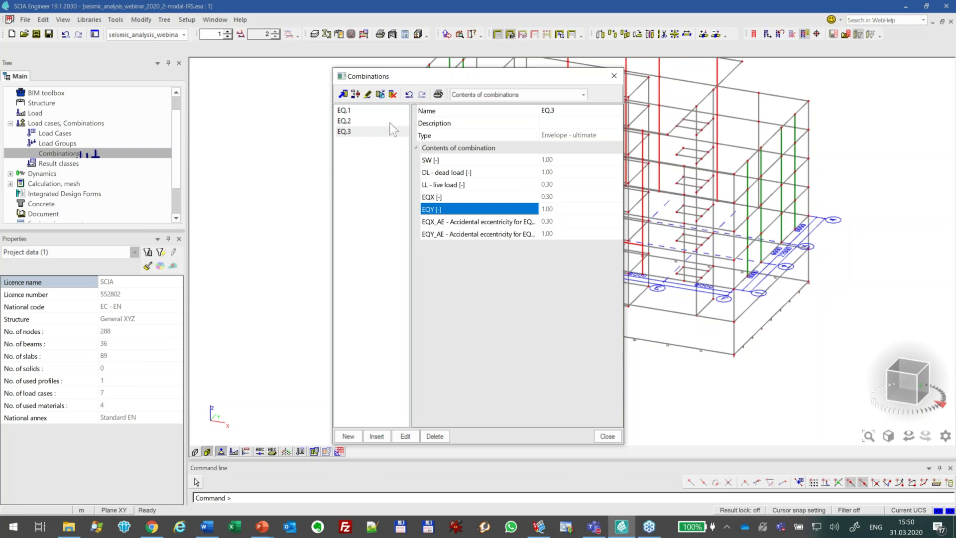
pyautogui.click(375, 110)
pyautogui.click(376, 121)
pyautogui.click(379, 131)
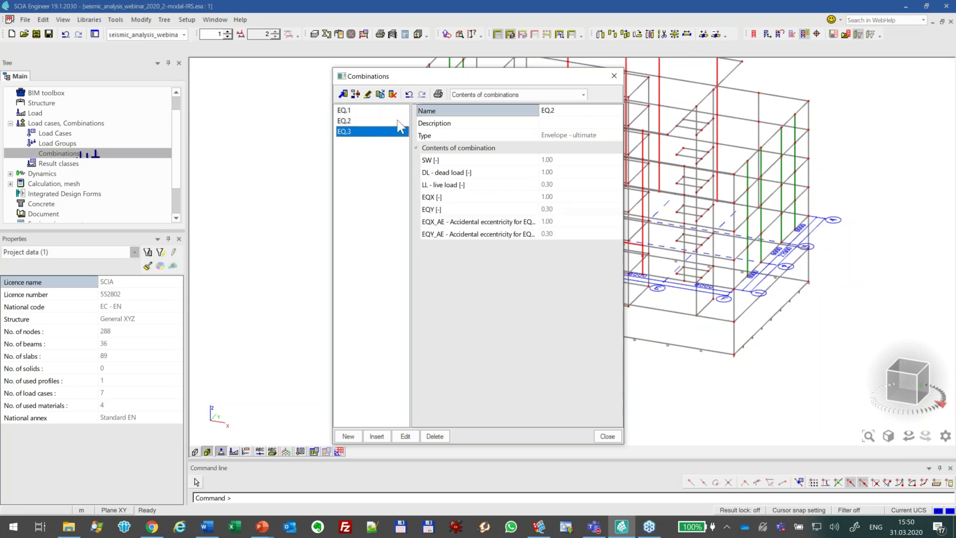
pyautogui.click(503, 94)
pyautogui.click(475, 106)
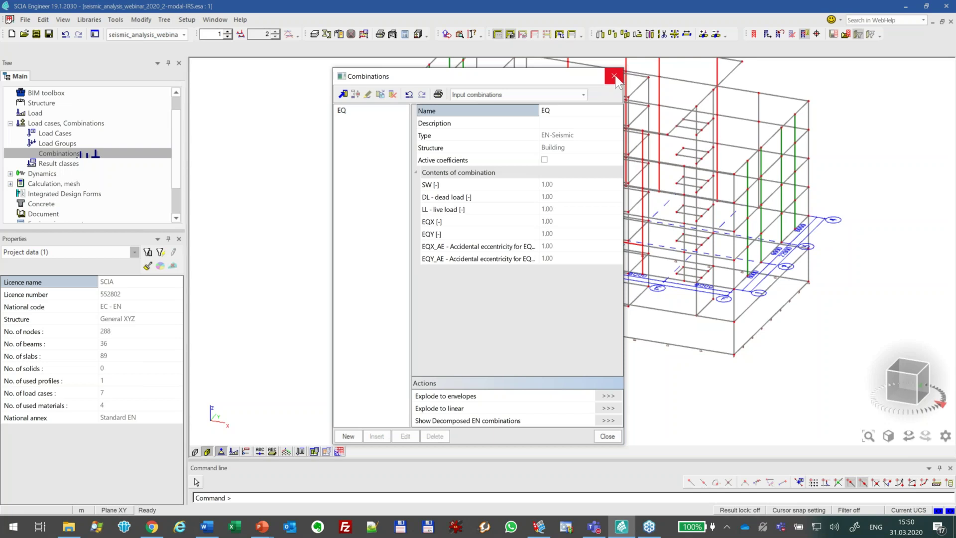
pyautogui.click(615, 76)
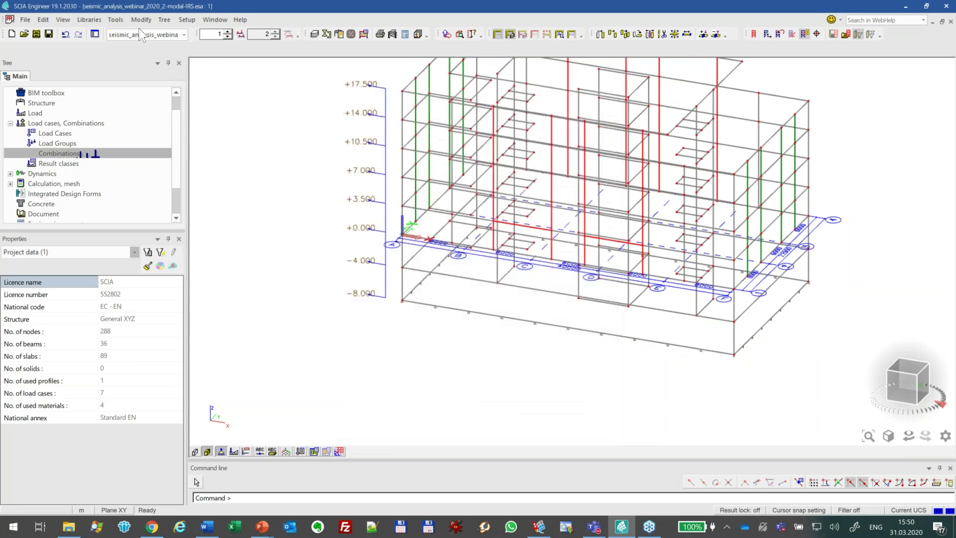
# - Switch to the already open project seismic_analysis_webinar_2020_5-ELF.esa and open its calculation results
pyautogui.click(219, 20)
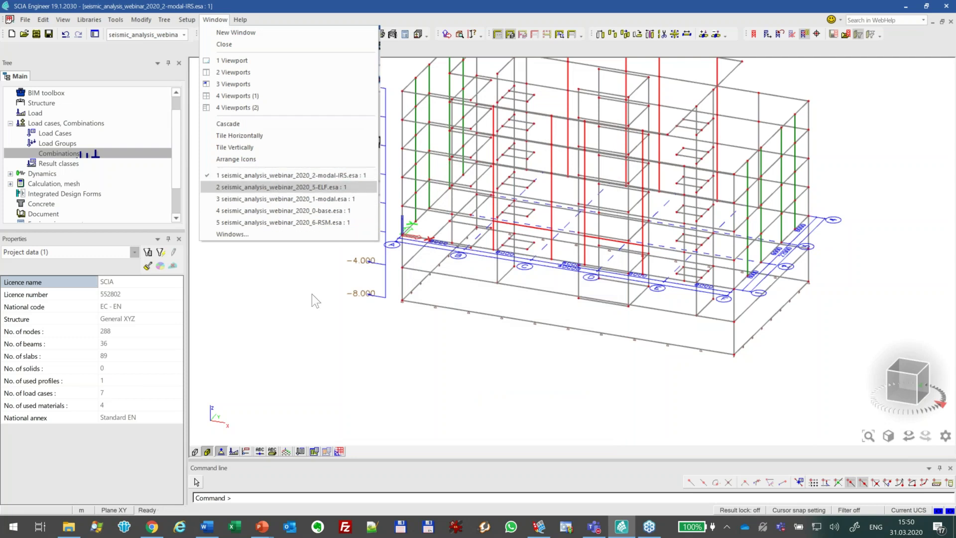
pyautogui.press('Return')
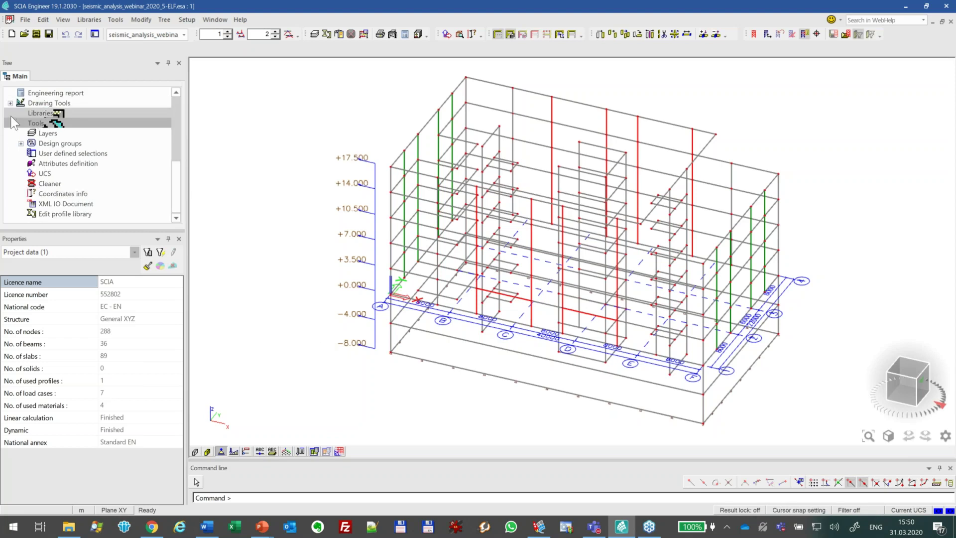
pyautogui.moveTo(174, 163); pyautogui.dragTo(171, 101)
pyautogui.click(10, 144)
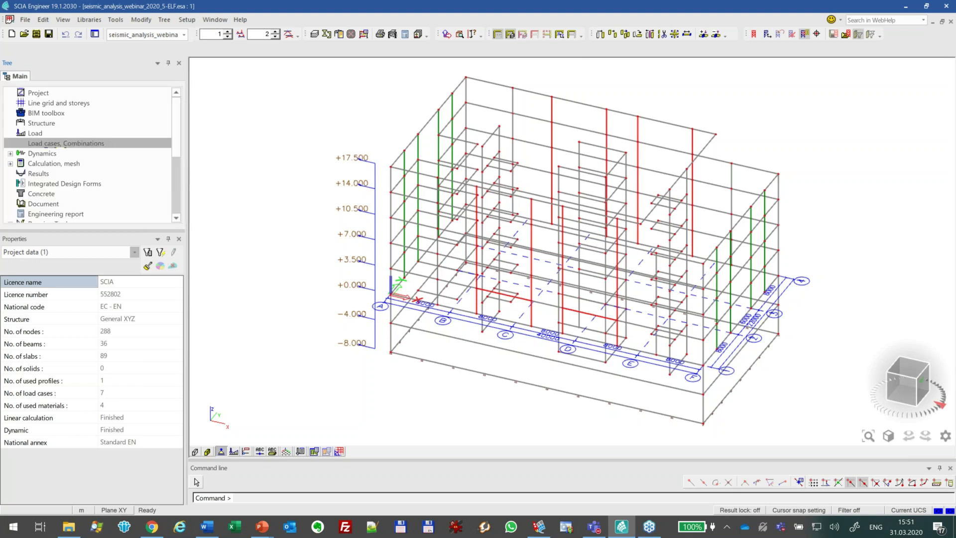
pyautogui.doubleClick(38, 174)
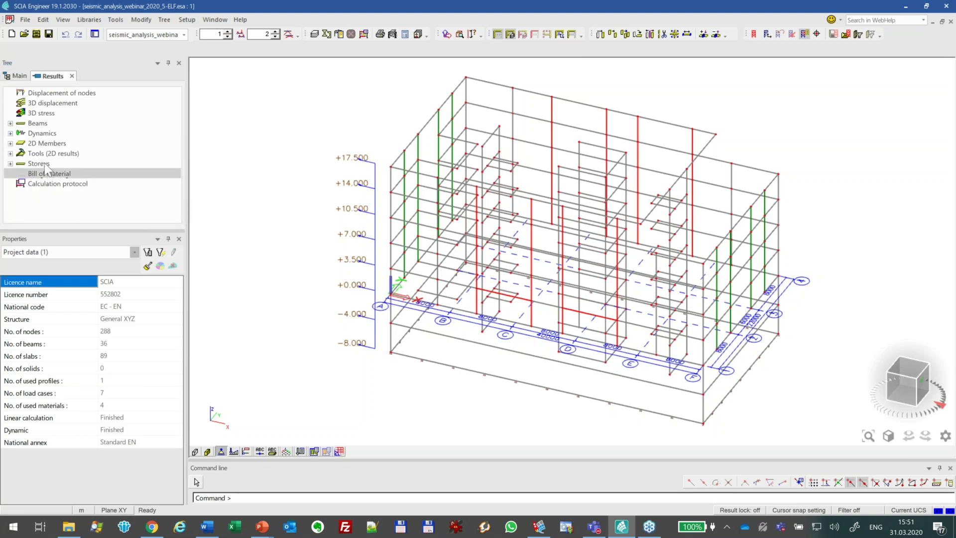
# - Display the 3D displacement for load case EQX and examine the deformed building in front view and in plan
pyautogui.click(48, 103)
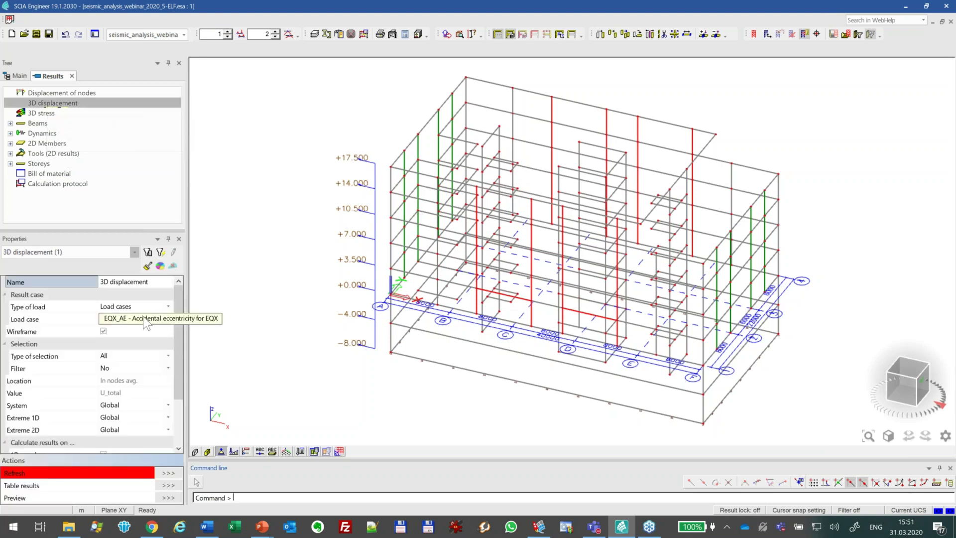
pyautogui.click(144, 318)
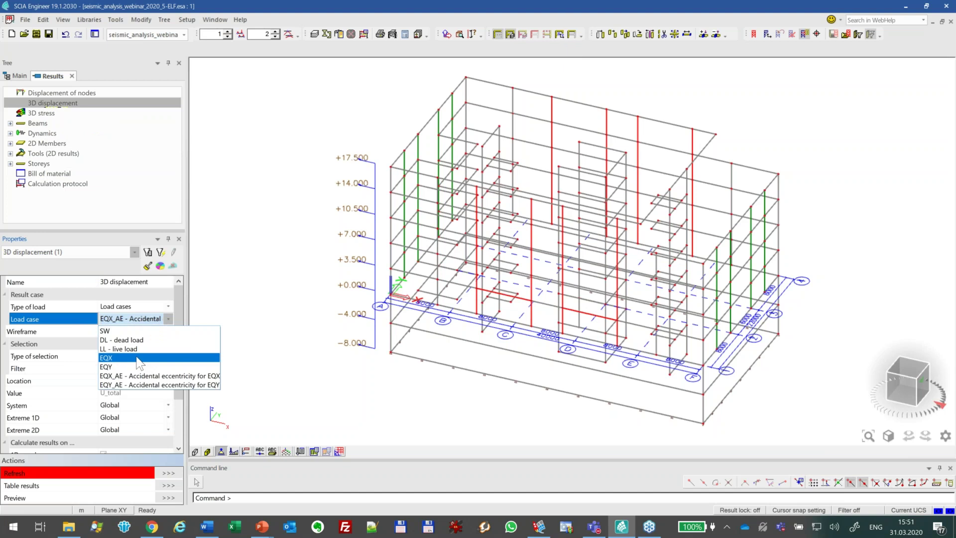
pyautogui.click(140, 358)
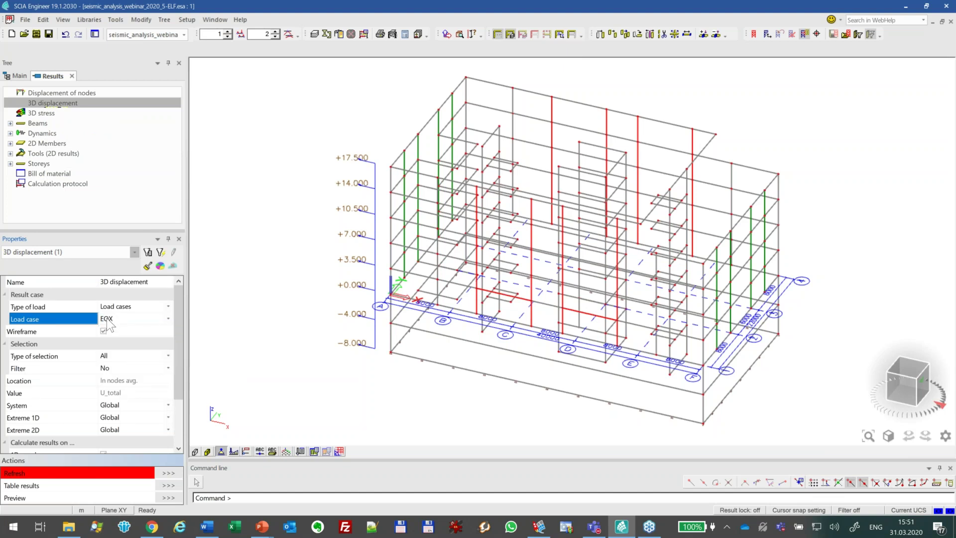
pyautogui.click(169, 473)
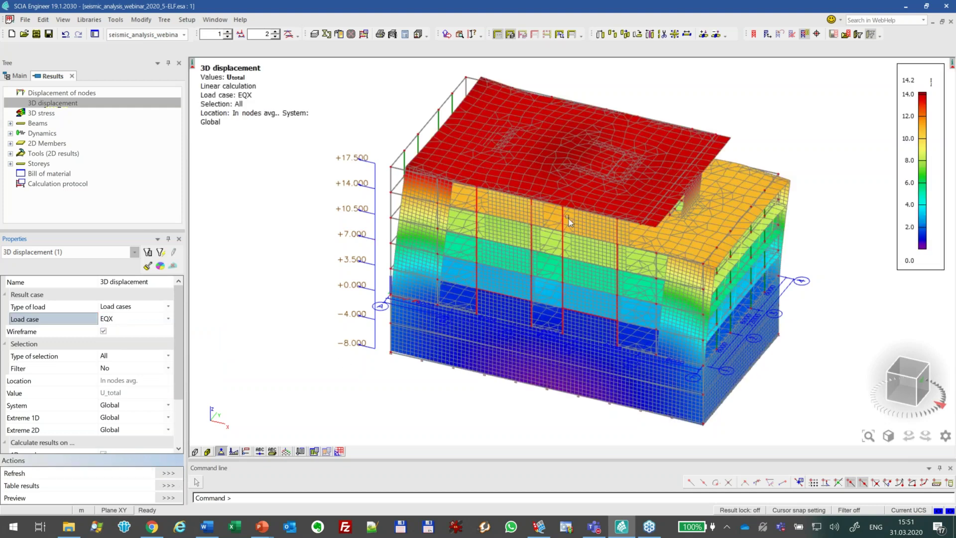
pyautogui.click(905, 390)
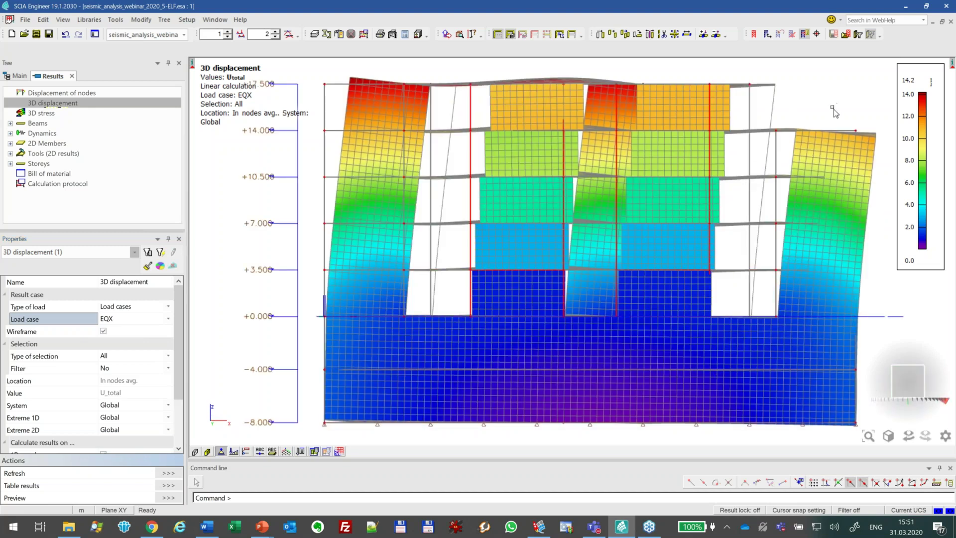
pyautogui.keyDown('ctrl'); pyautogui.moveTo(838, 115); pyautogui.dragTo(812, 222, button='right'); pyautogui.keyUp('ctrl')
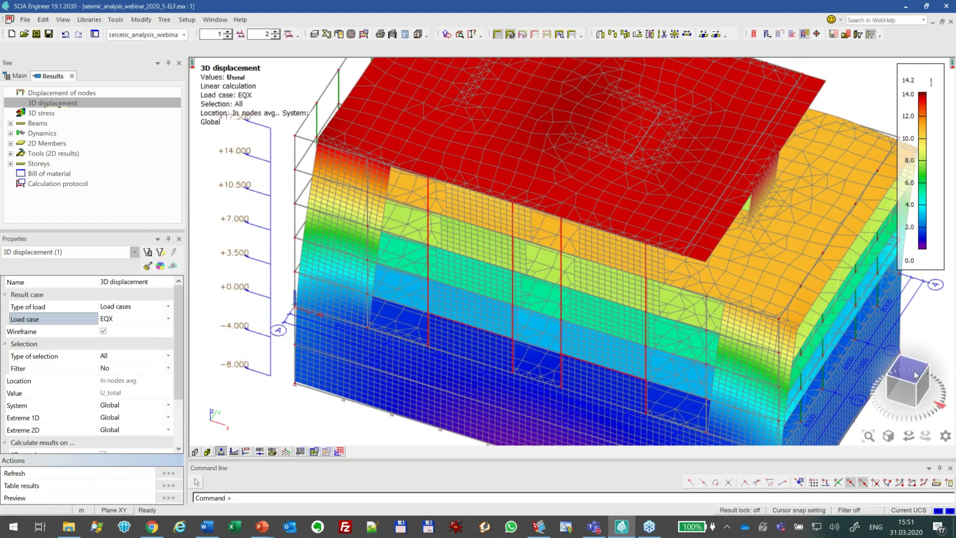
pyautogui.click(915, 374)
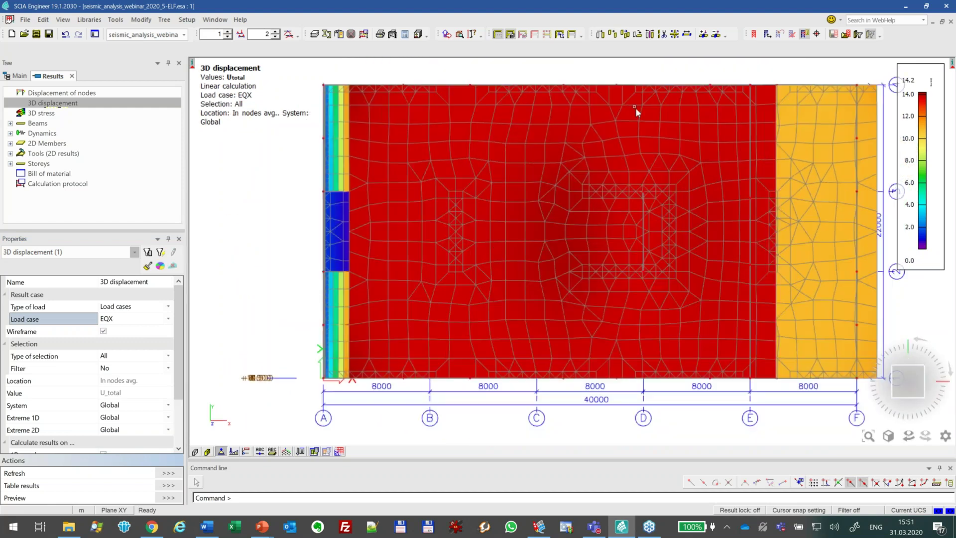
# - Display the 3D displacement for load case EQY and examine it in plan and in perspective
pyautogui.click(127, 319)
pyautogui.click(120, 358)
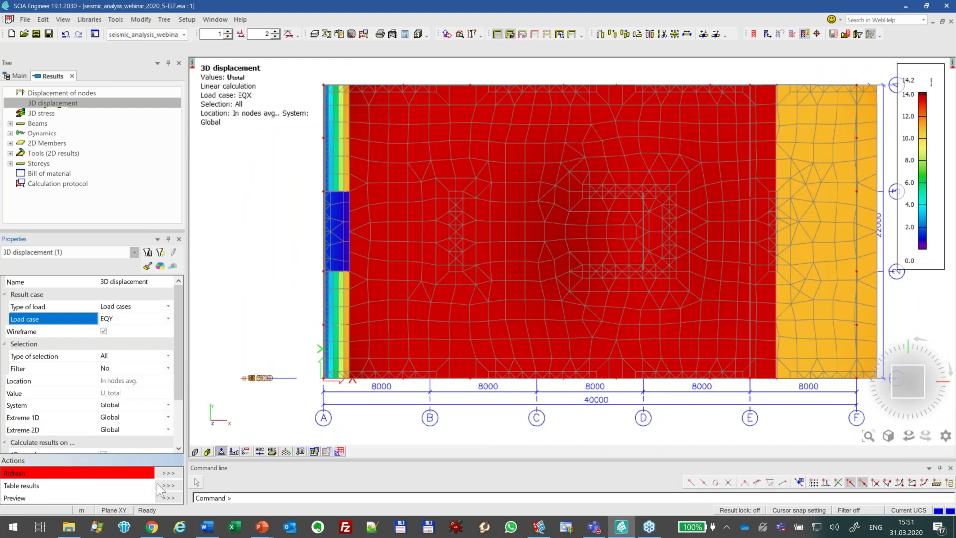
pyautogui.click(168, 473)
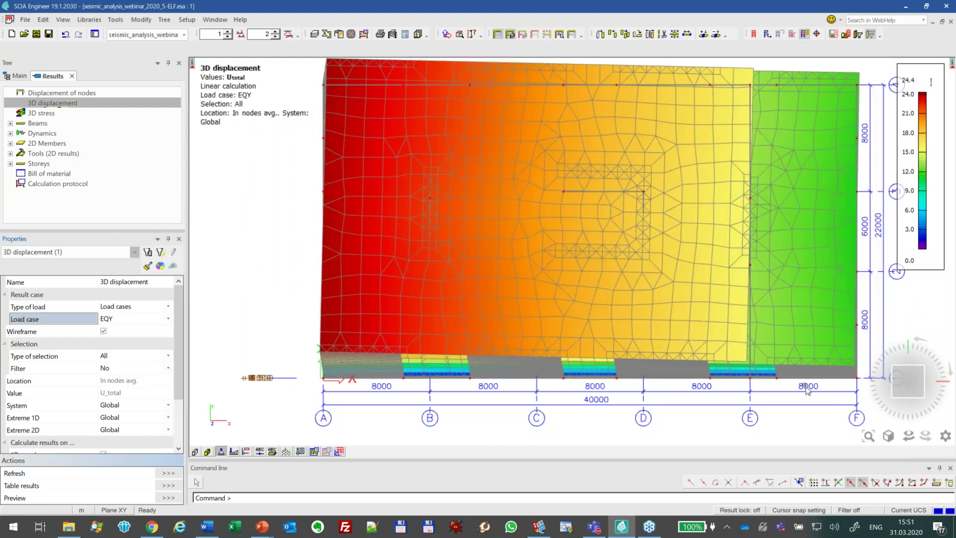
pyautogui.moveTo(875, 352); pyautogui.dragTo(873, 342)
# - Display the 3D displacement for the accidental eccentricity load case EQX_AE and examine the torsional deformation in plan view
pyautogui.click(123, 310)
pyautogui.click(123, 318)
pyautogui.click(123, 318)
pyautogui.click(94, 328)
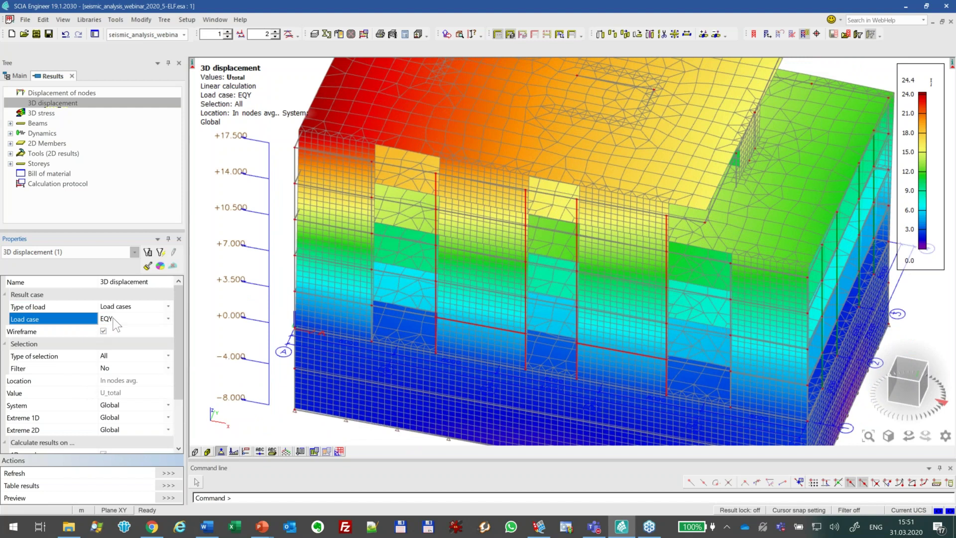
pyautogui.click(115, 325)
pyautogui.click(122, 380)
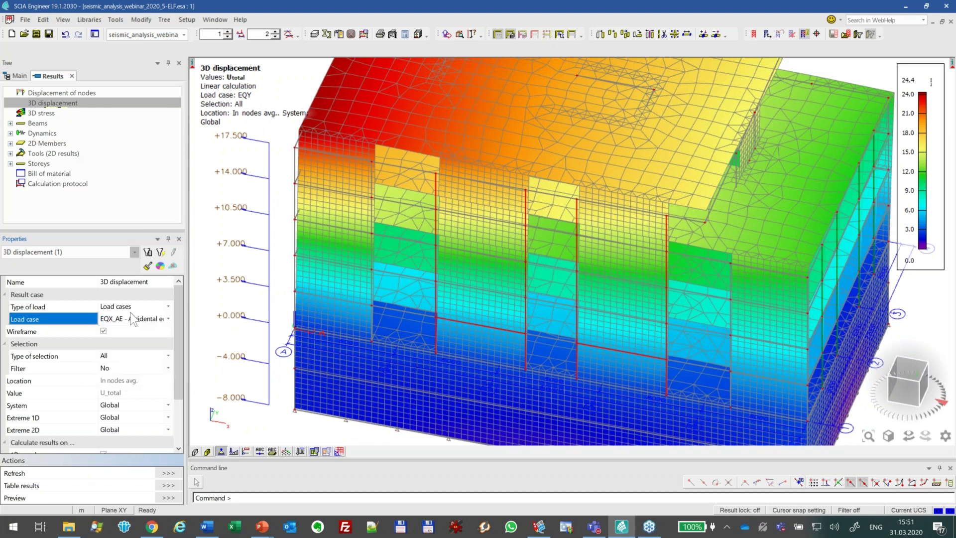
pyautogui.click(168, 473)
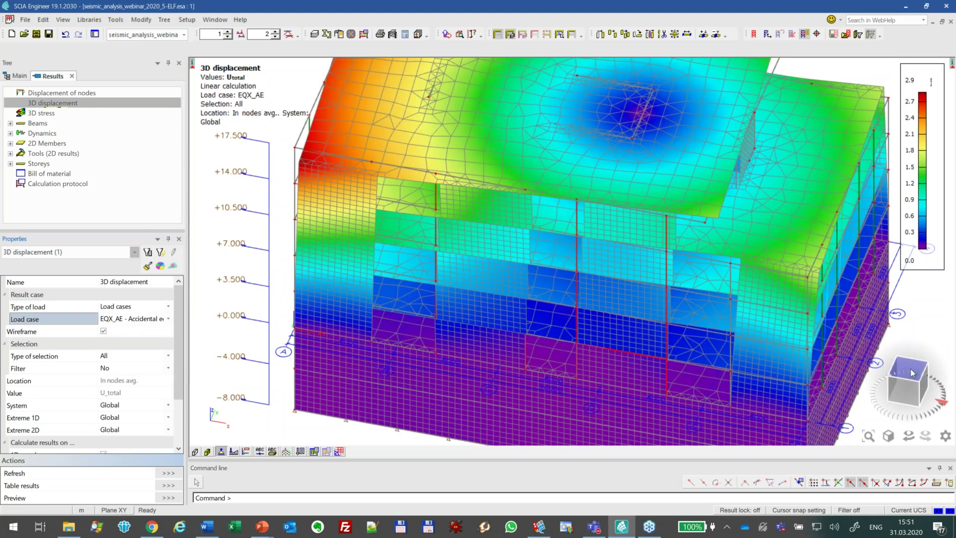
pyautogui.click(913, 373)
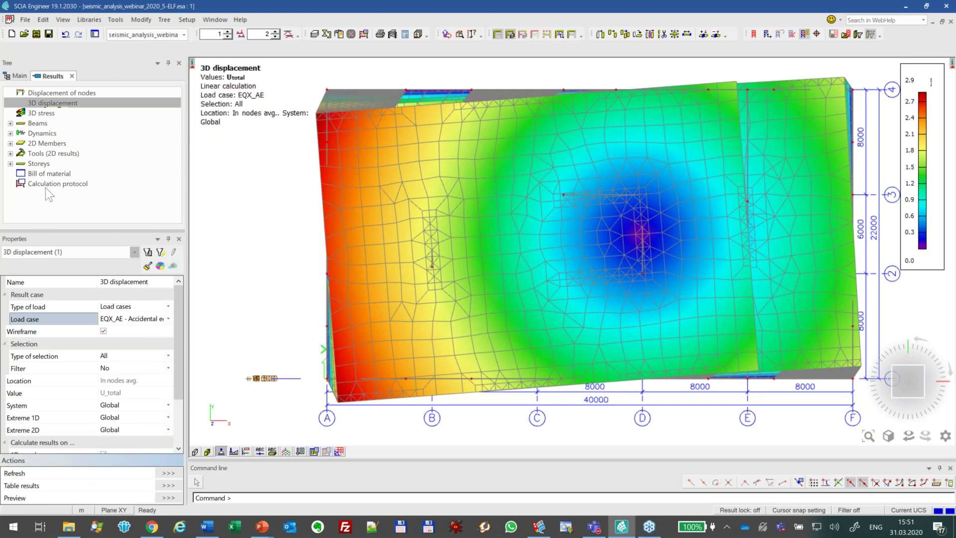
# - Display the summary storey results for load case EQX with the storey masses M, viewed from the front
pyautogui.click(41, 165)
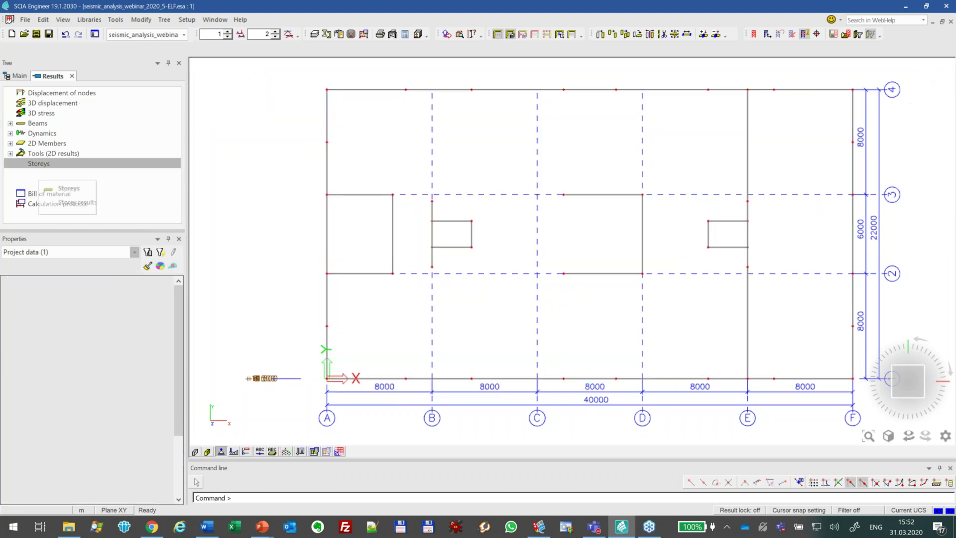
pyautogui.click(47, 176)
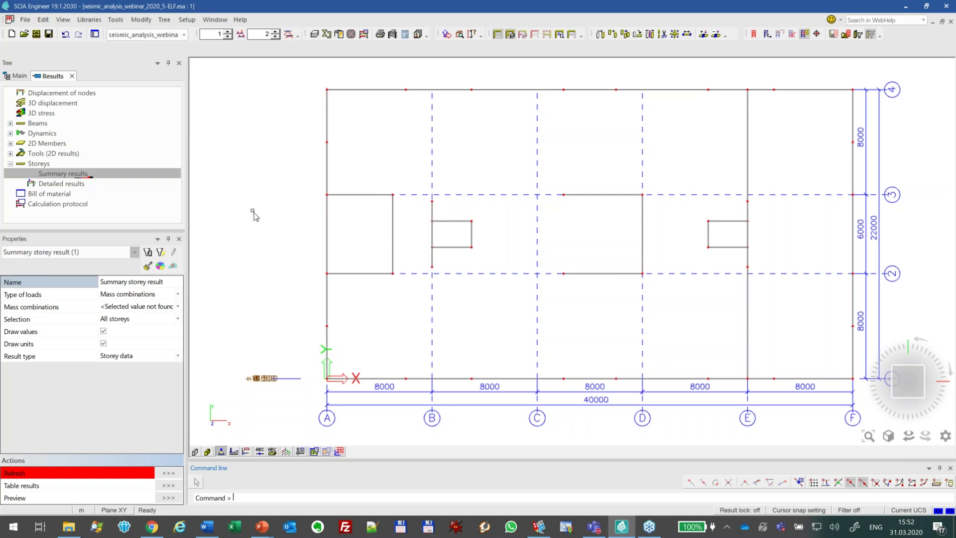
pyautogui.click(125, 294)
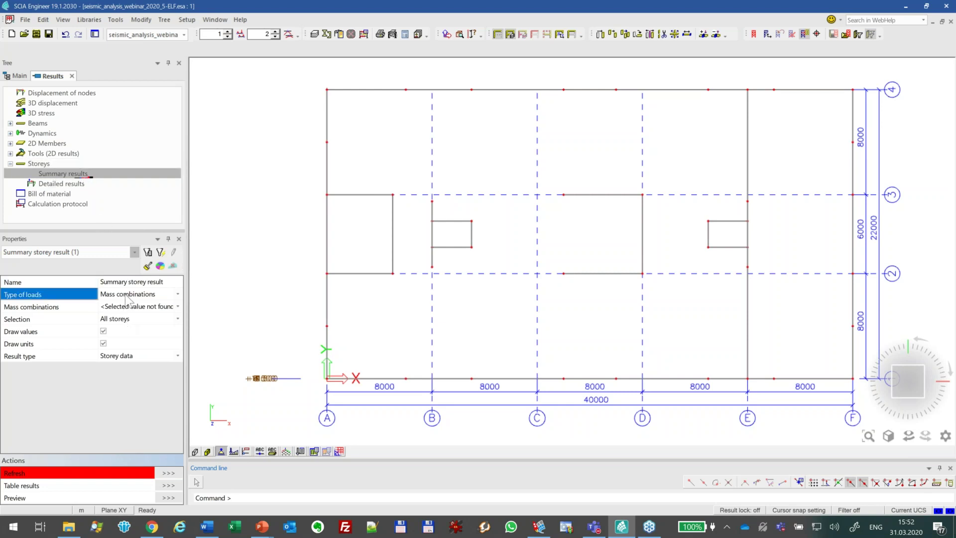
pyautogui.click(114, 316)
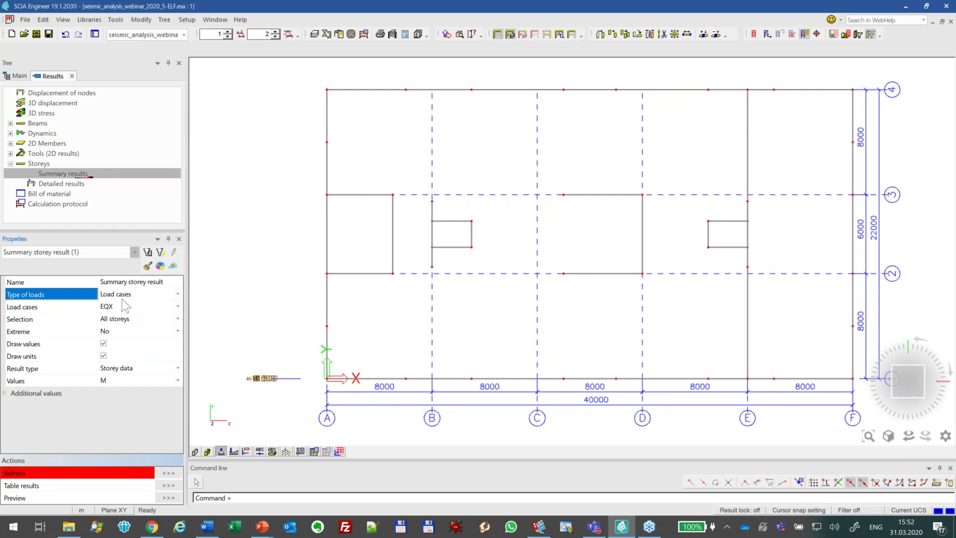
pyautogui.click(168, 473)
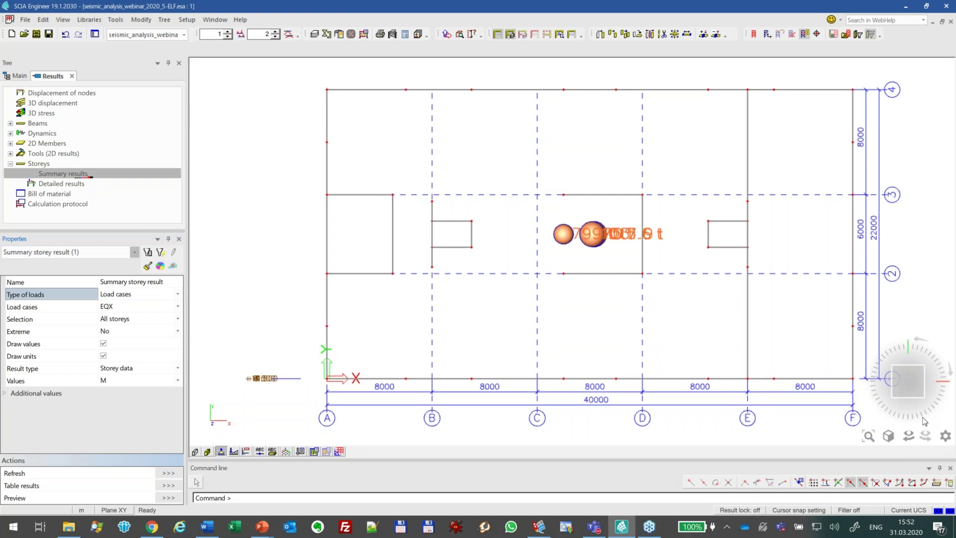
pyautogui.click(910, 404)
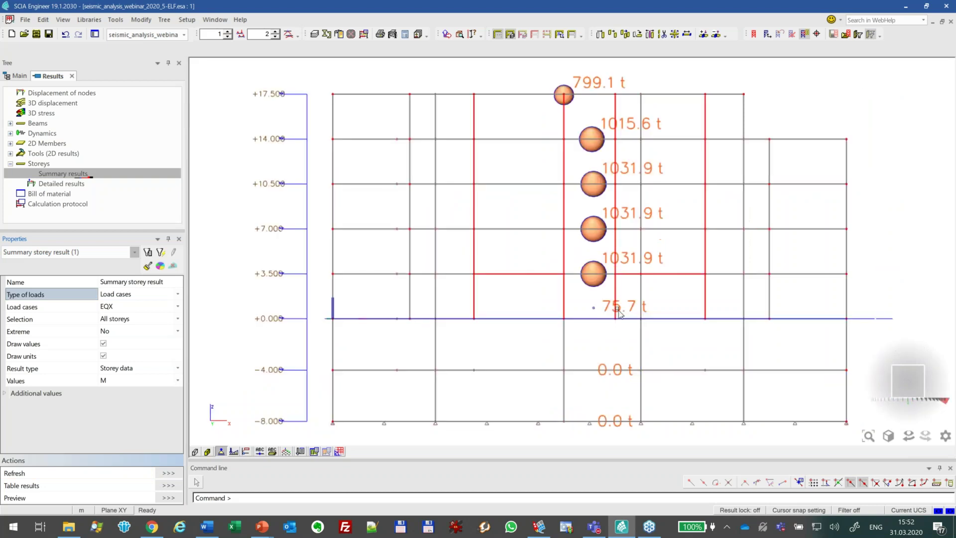
# - Show the total storey forces Ftot for EQX and review the ELF settings and per-storey table in a report preview
pyautogui.click(119, 381)
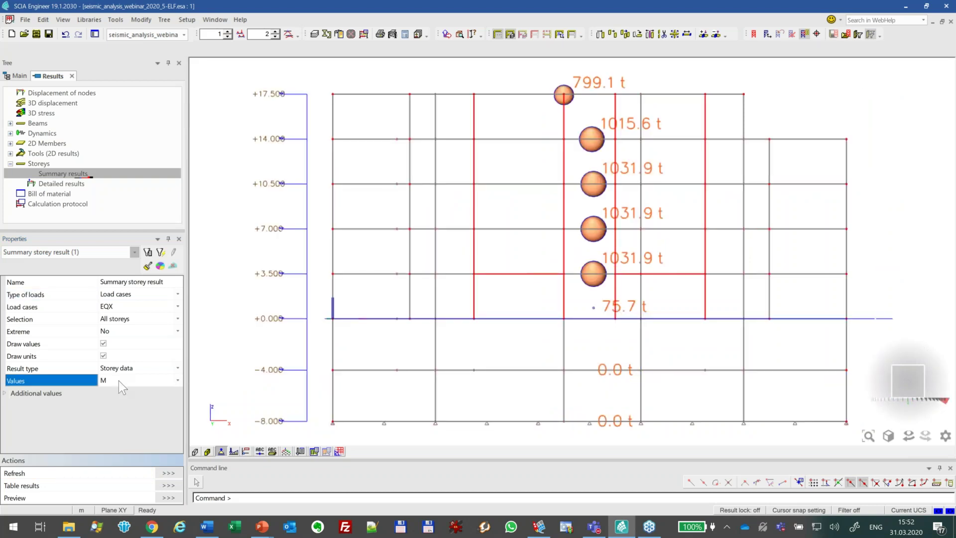
pyautogui.click(119, 379)
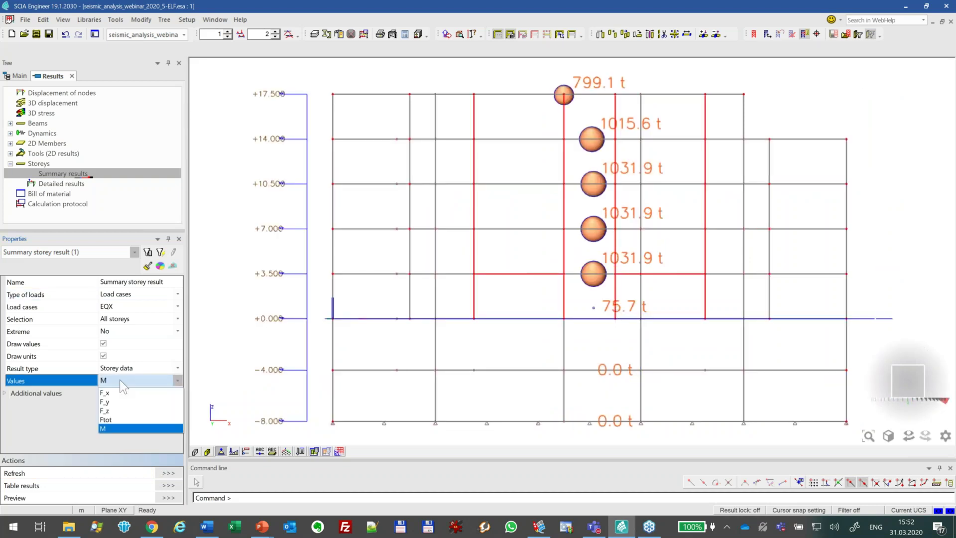
pyautogui.click(115, 420)
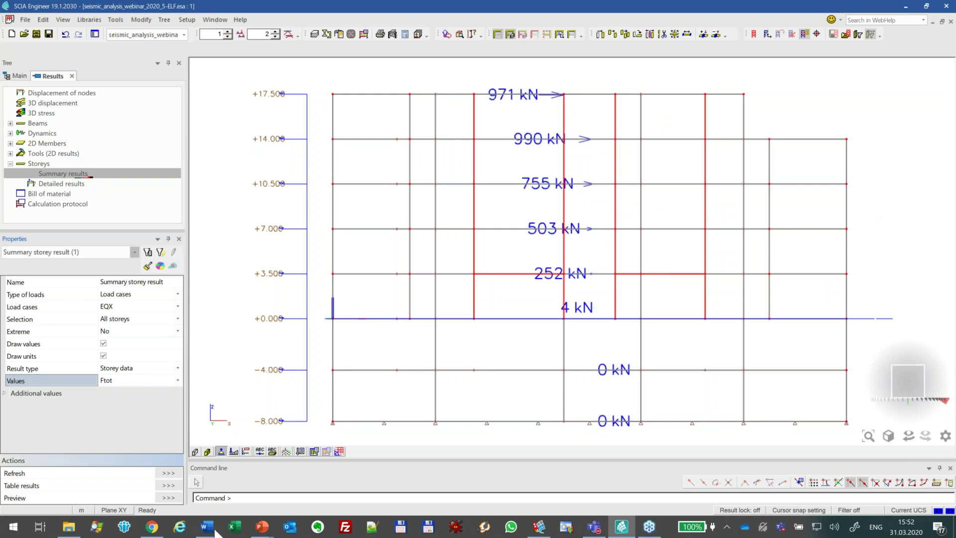
pyautogui.click(172, 500)
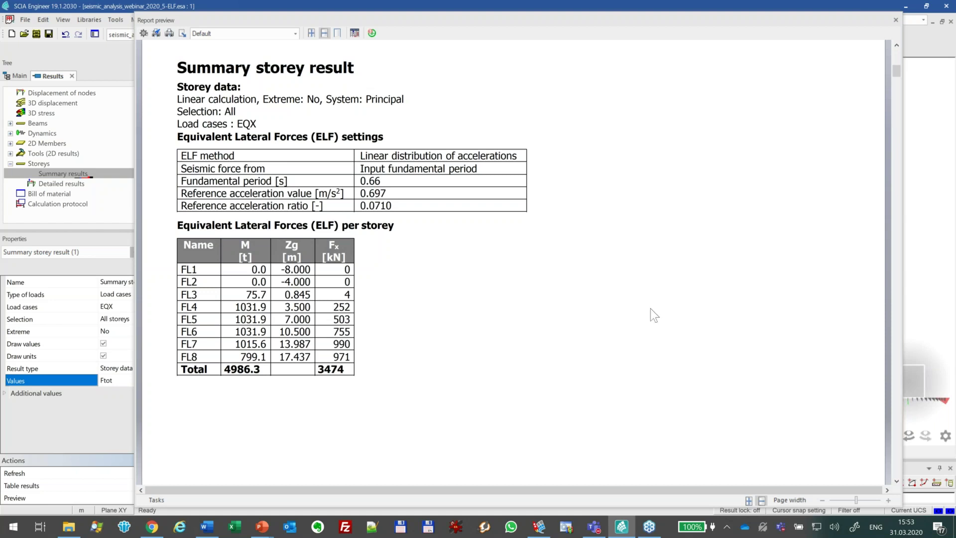
pyautogui.click(897, 22)
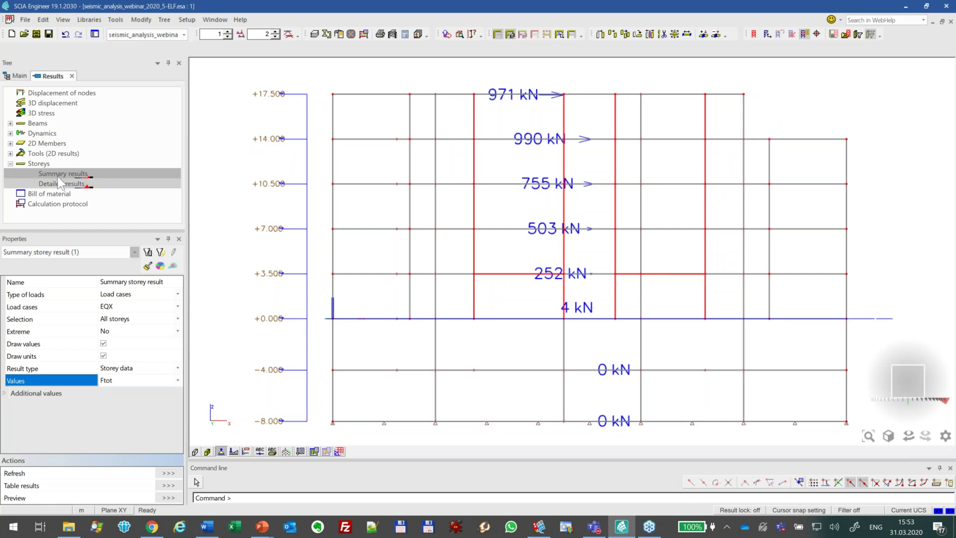
# - Leave the results and examine the equivalent lateral force parameters of load case EQX in the load case manager
pyautogui.click(72, 75)
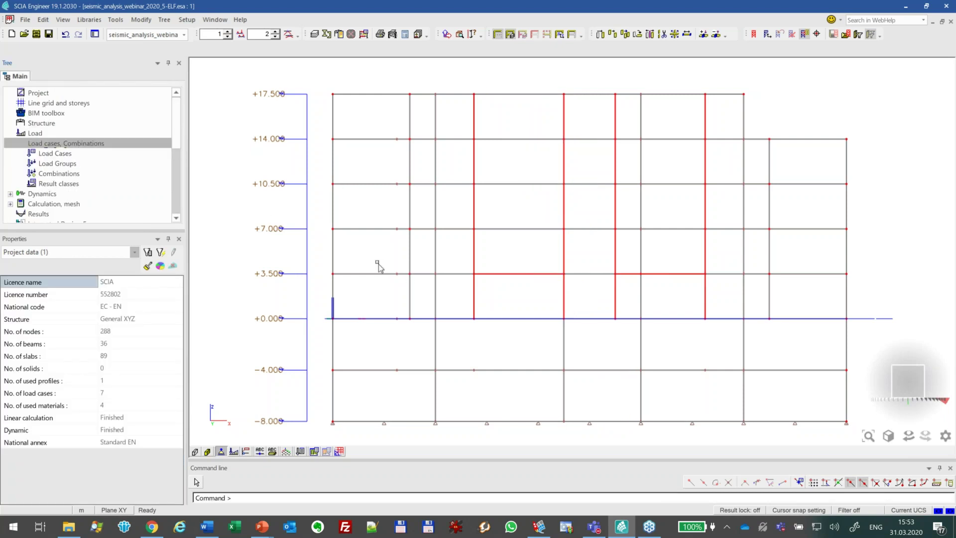
pyautogui.doubleClick(65, 154)
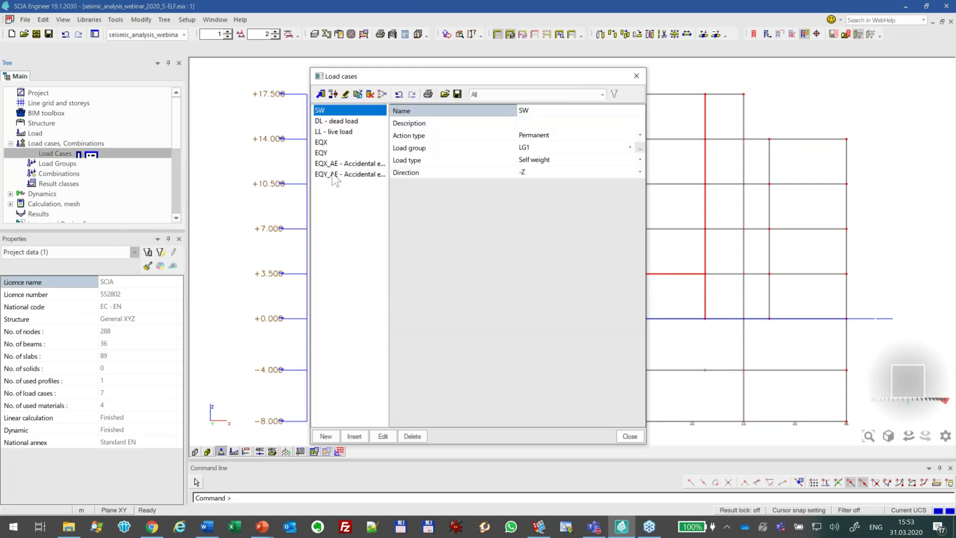
pyautogui.click(328, 141)
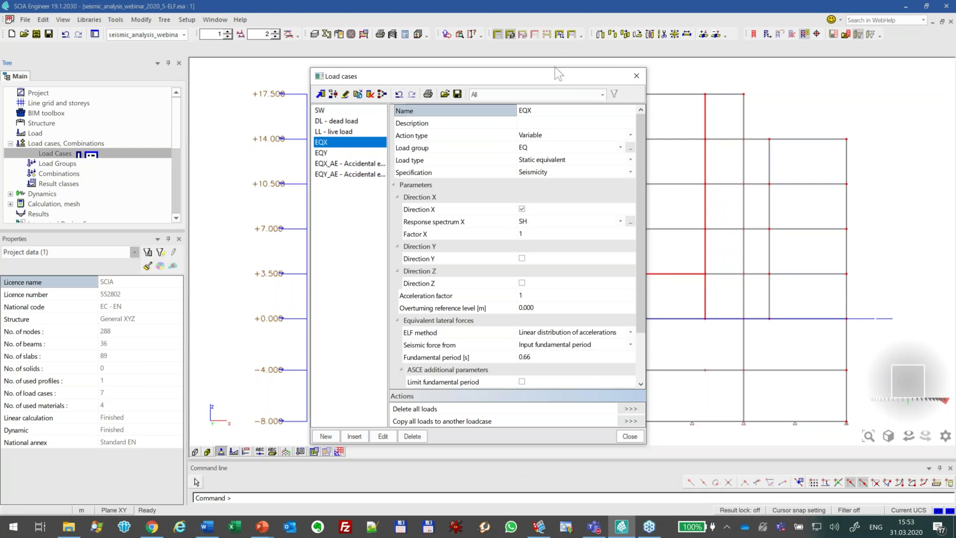
# - Set the ELF method of load cases EQX and EQY together to Disabled, accepting that the existing results are deleted
pyautogui.moveTo(555, 67); pyautogui.dragTo(558, 8)
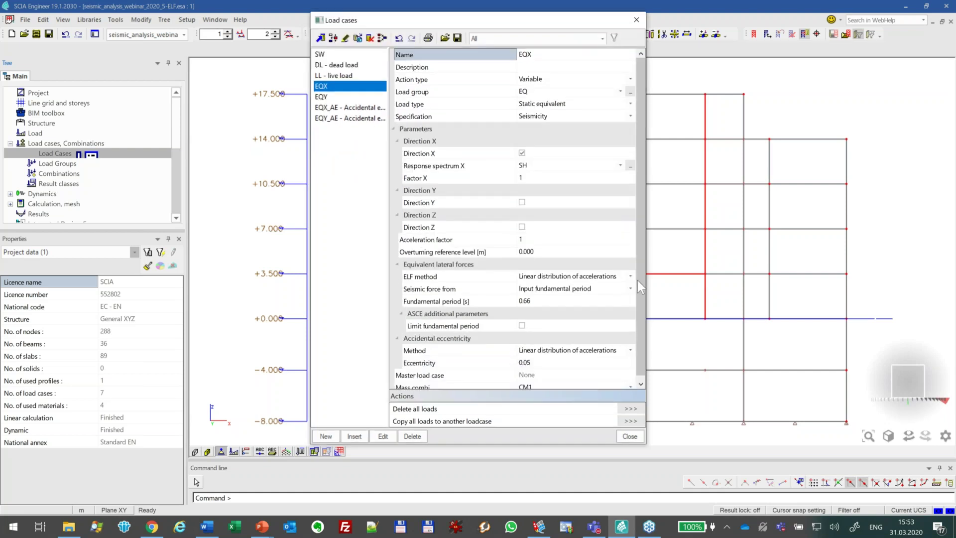
pyautogui.moveTo(640, 295); pyautogui.dragTo(646, 302)
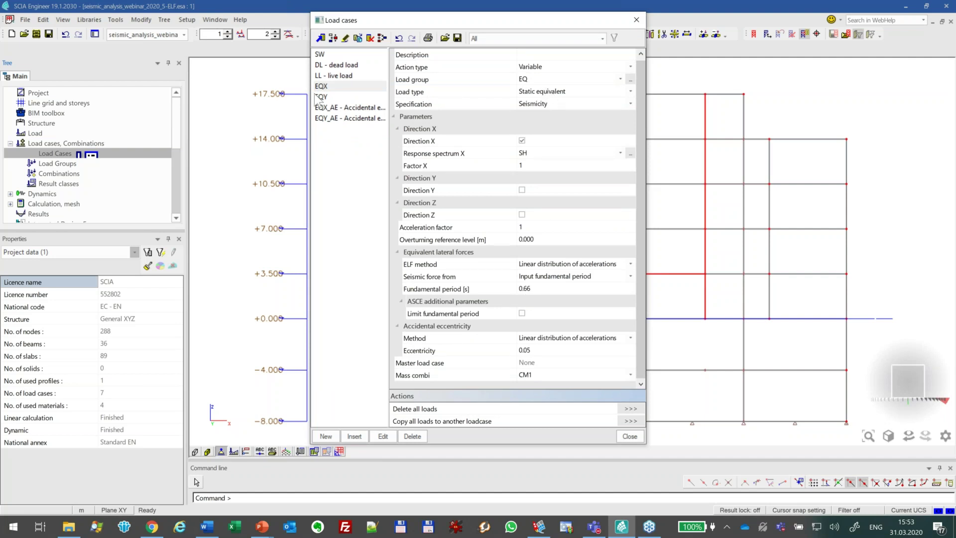
pyautogui.keyDown('ctrl'); pyautogui.click(336, 97); pyautogui.keyUp('ctrl')
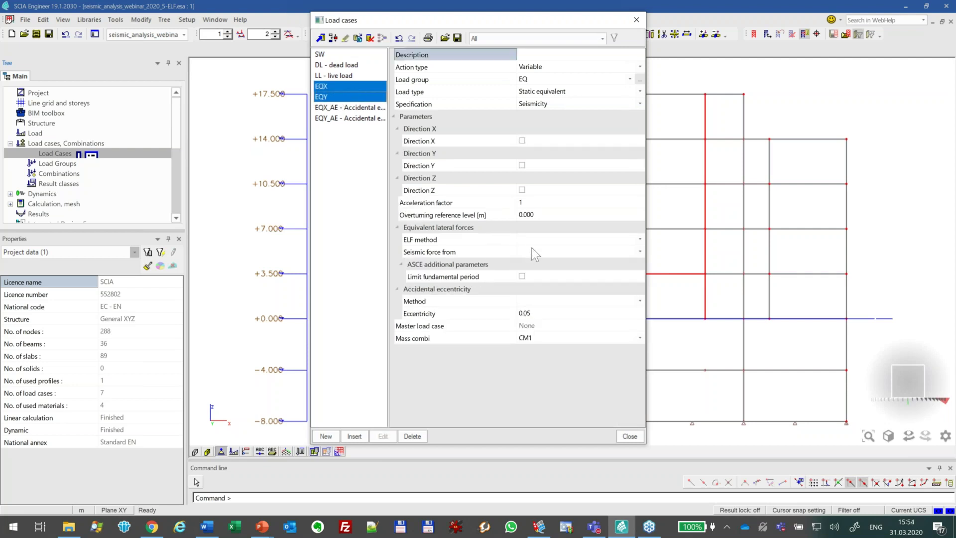
pyautogui.click(553, 240)
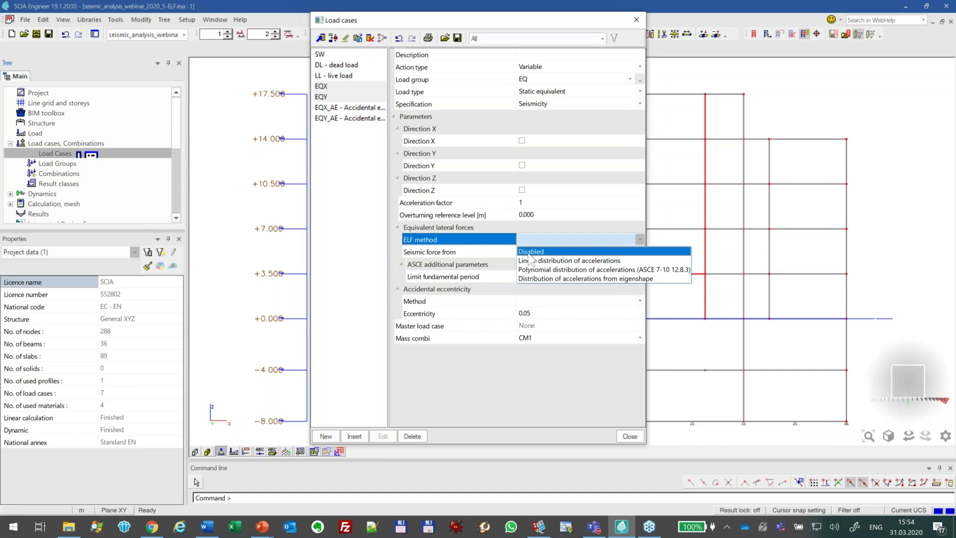
pyautogui.click(528, 251)
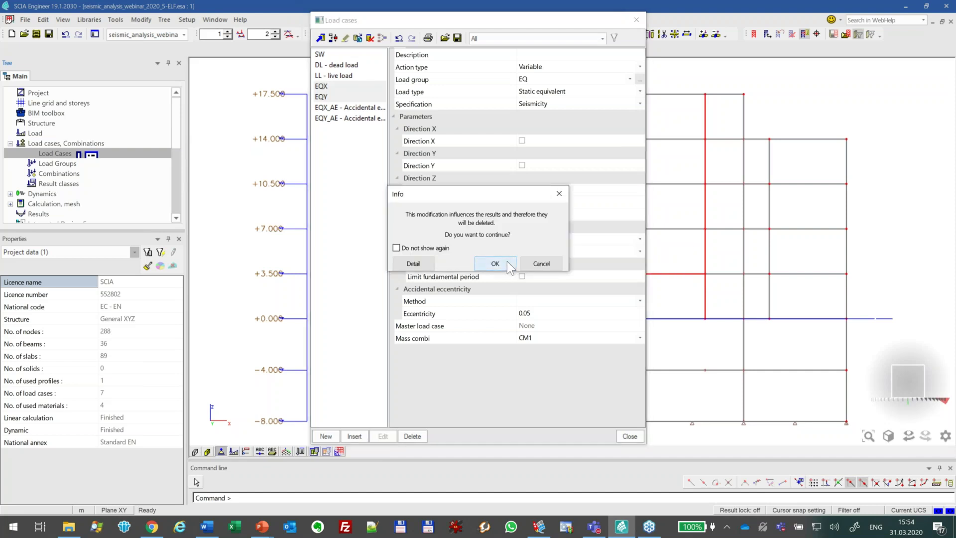
pyautogui.click(507, 261)
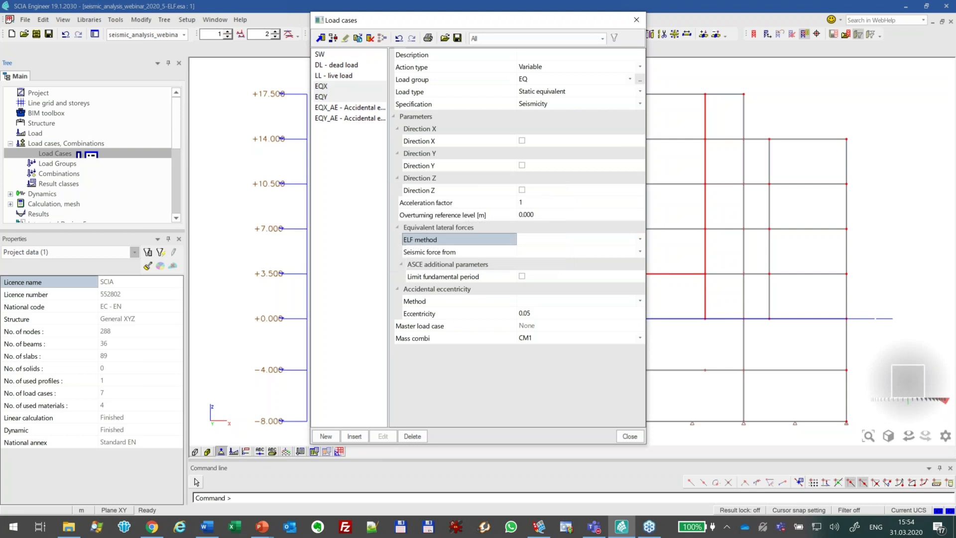
# - Set the modal superposition type of load case EQX to CQC
pyautogui.click(326, 86)
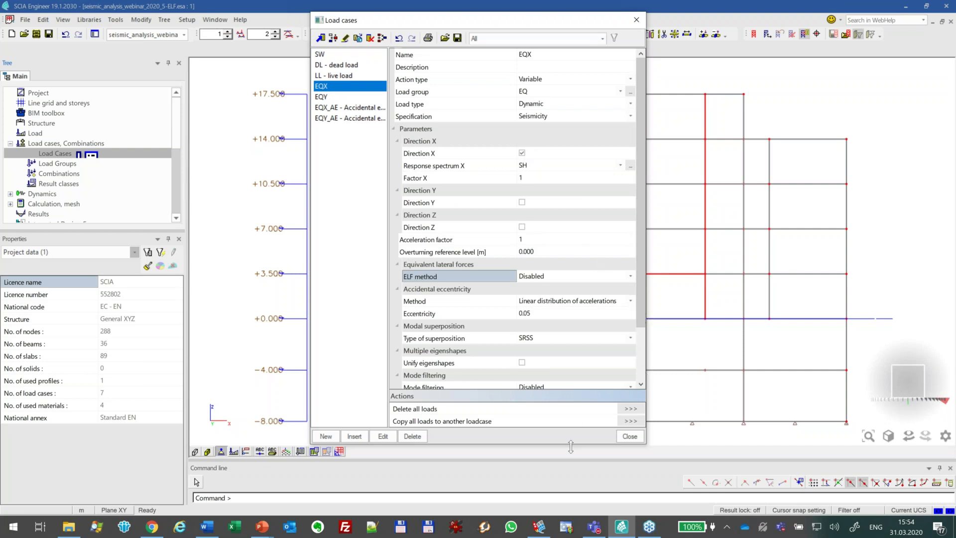
pyautogui.moveTo(570, 444); pyautogui.dragTo(571, 493)
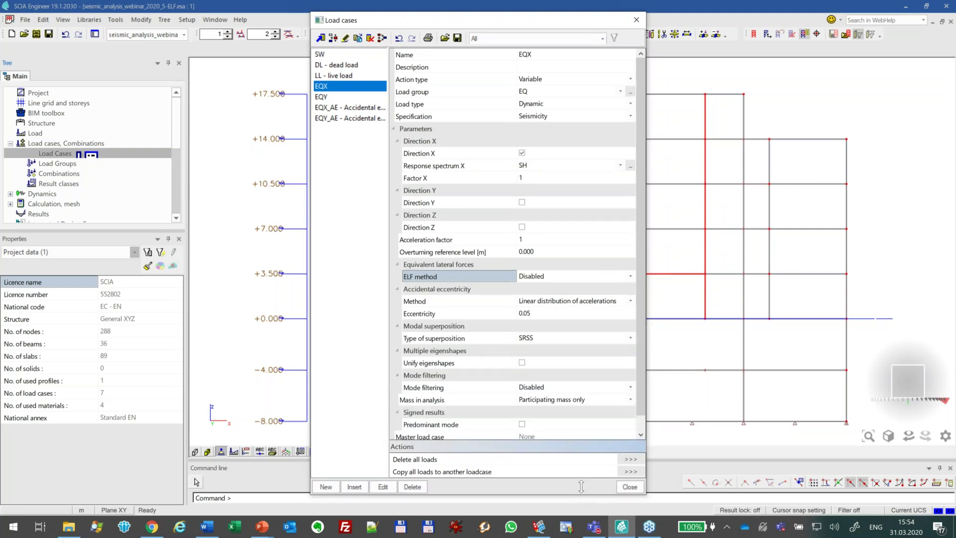
pyautogui.moveTo(640, 304); pyautogui.dragTo(645, 329)
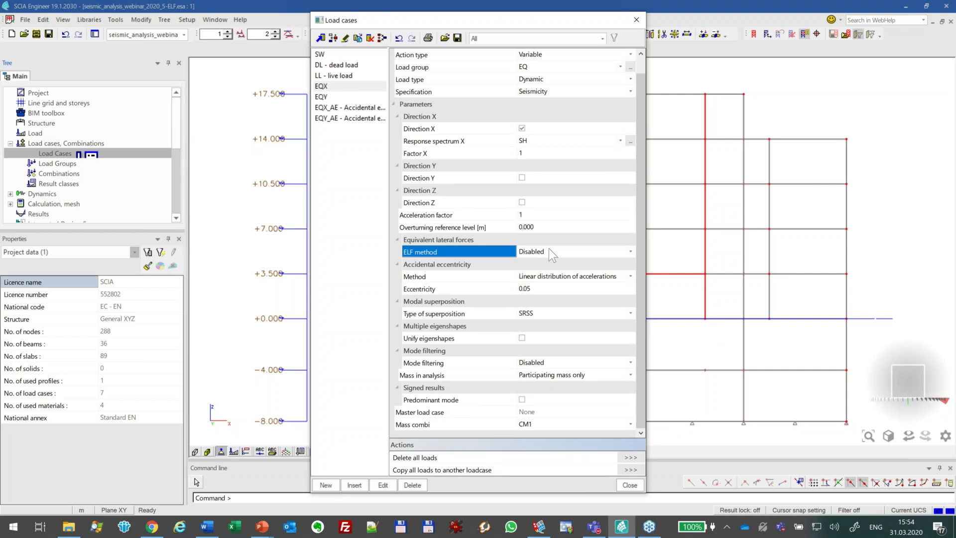
pyautogui.click(554, 313)
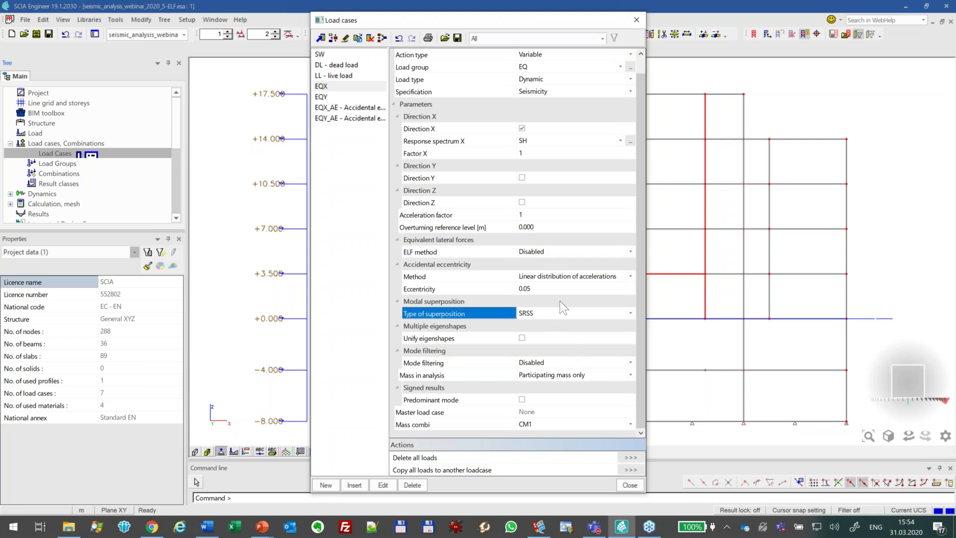
pyautogui.click(559, 315)
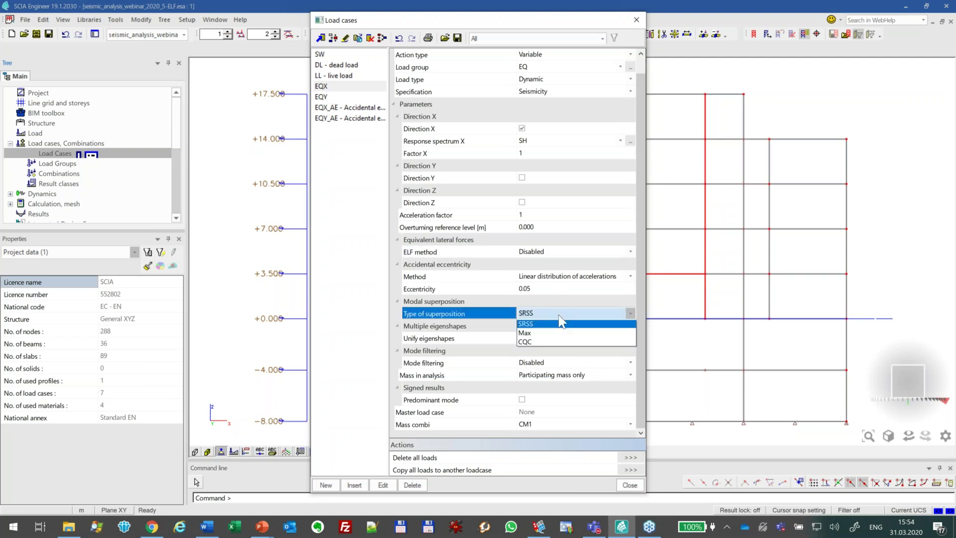
pyautogui.click(535, 343)
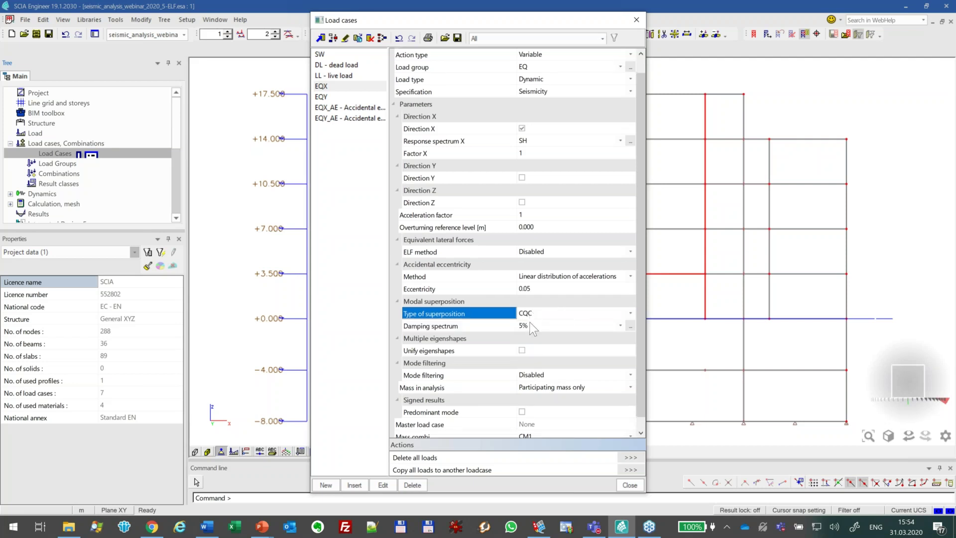
# - Set the modal superposition type of load case EQY to CQC and review the dynamic parameters of EQX
pyautogui.click(336, 98)
pyautogui.click(557, 324)
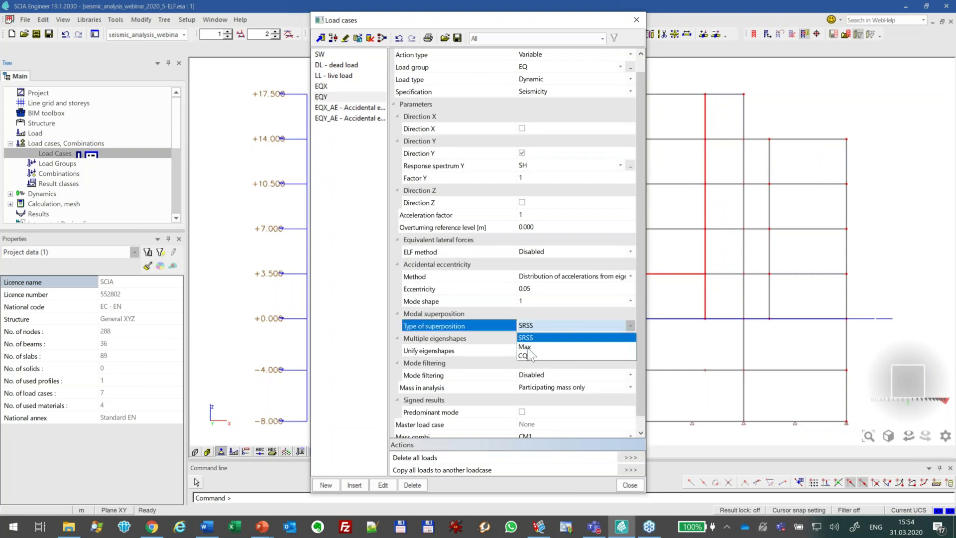
pyautogui.click(526, 355)
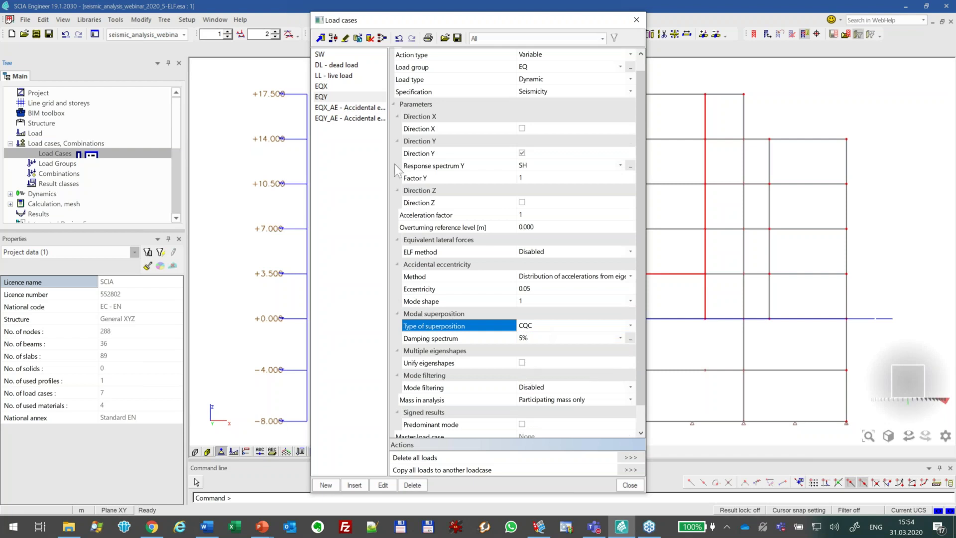
pyautogui.click(349, 87)
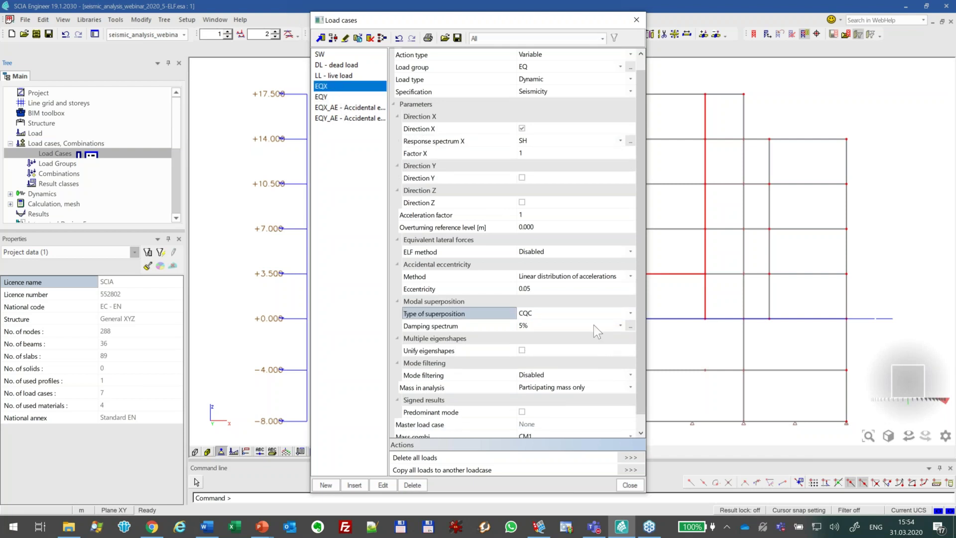
pyautogui.moveTo(640, 338); pyautogui.dragTo(651, 393)
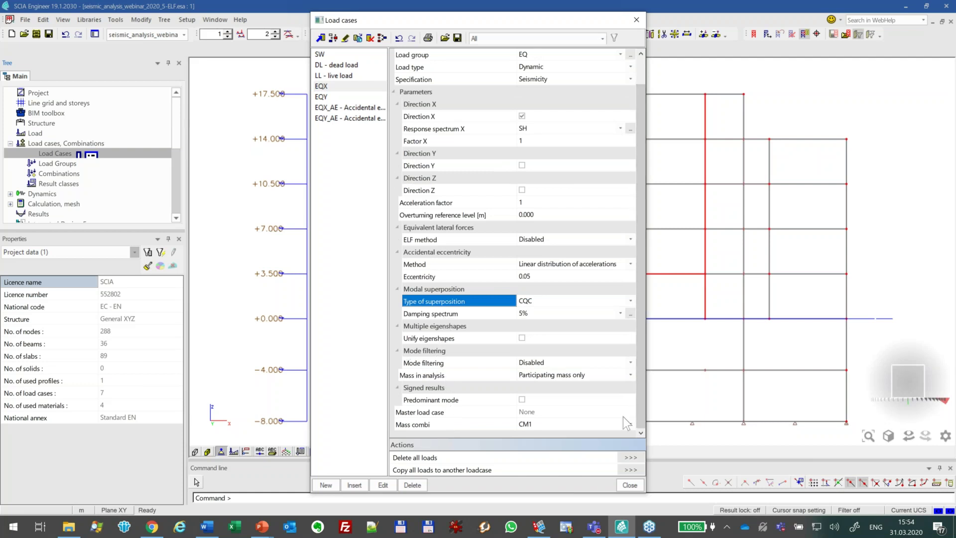
pyautogui.hotkey('alt', 'Tab')
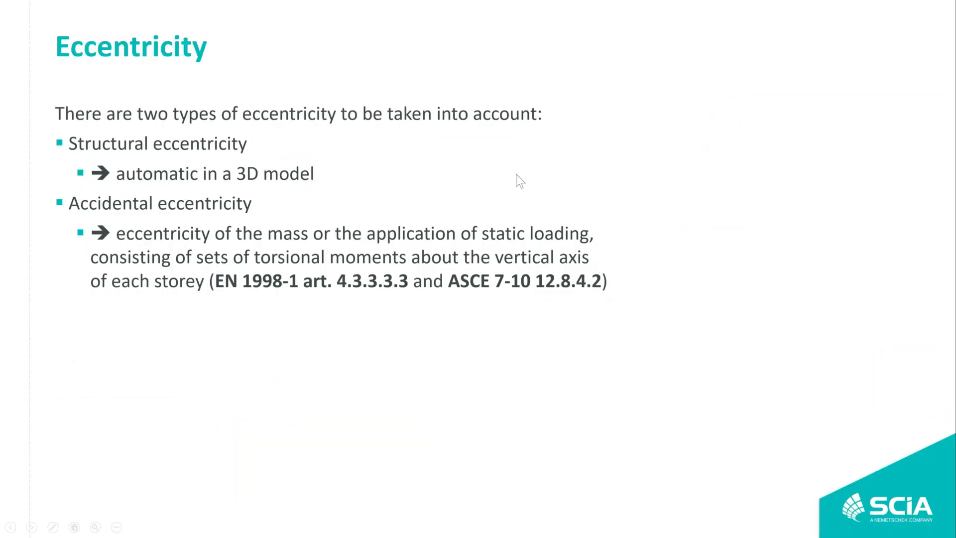
pyautogui.click(525, 172)
pyautogui.click(525, 172)
pyautogui.click(525, 172)
pyautogui.click(594, 174)
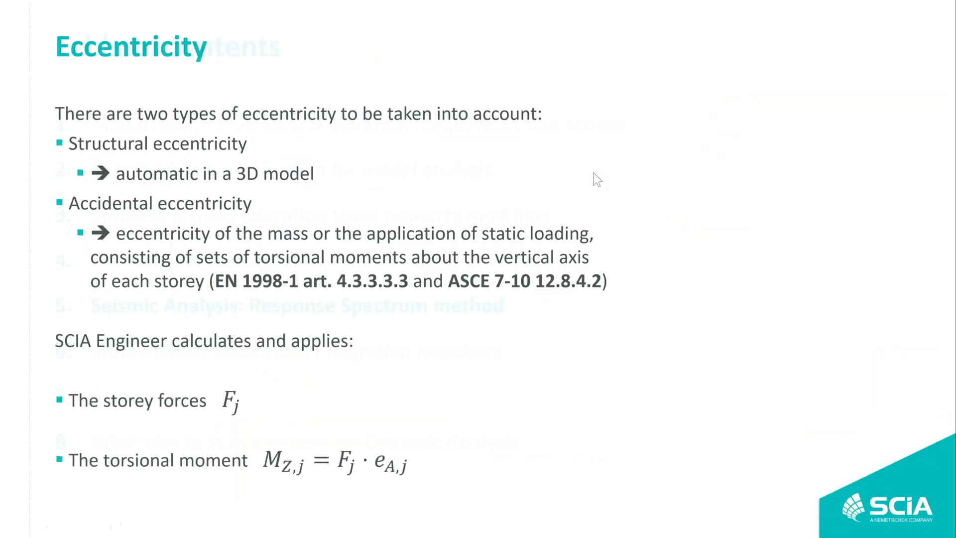
pyautogui.click(677, 203)
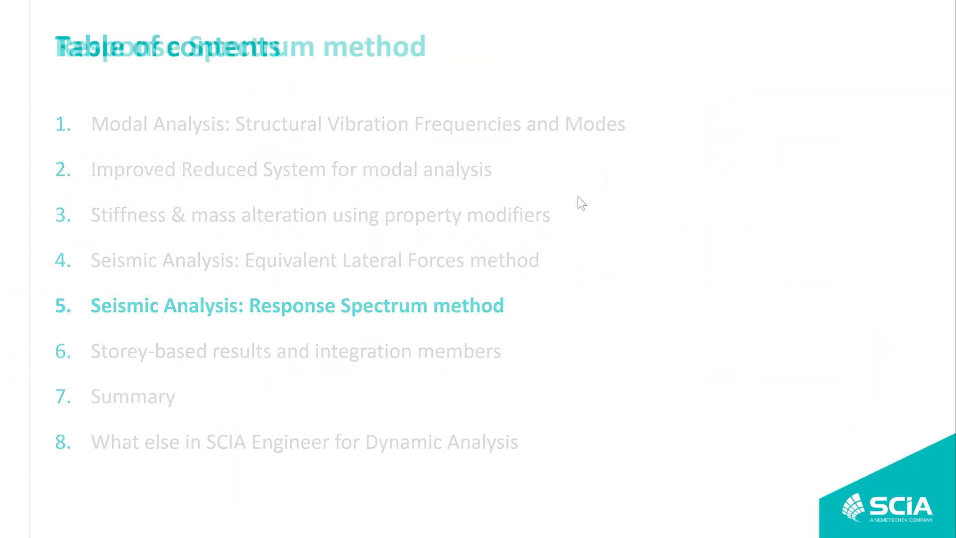
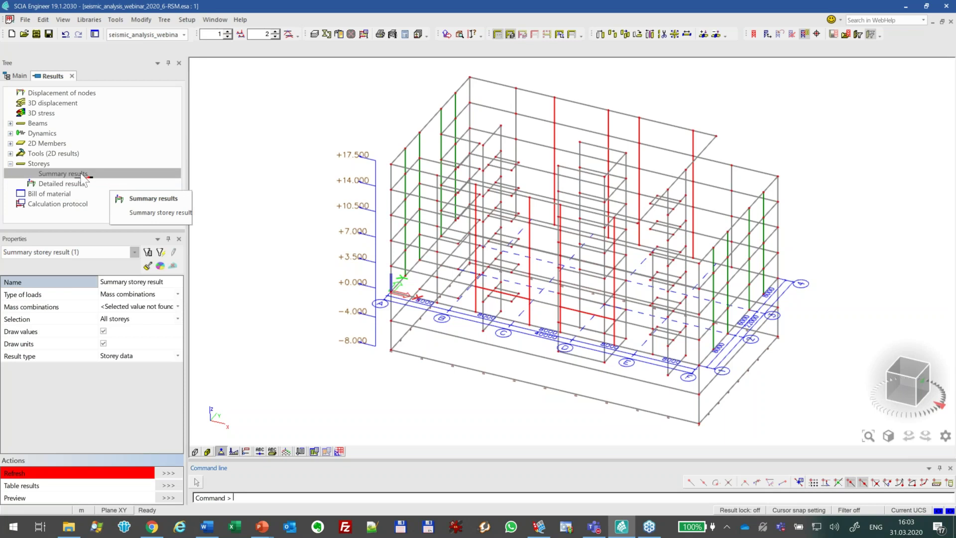
# - Display the summary storey displacements u_x for load case EQX, viewed from the front, and check the available result types
pyautogui.click(124, 294)
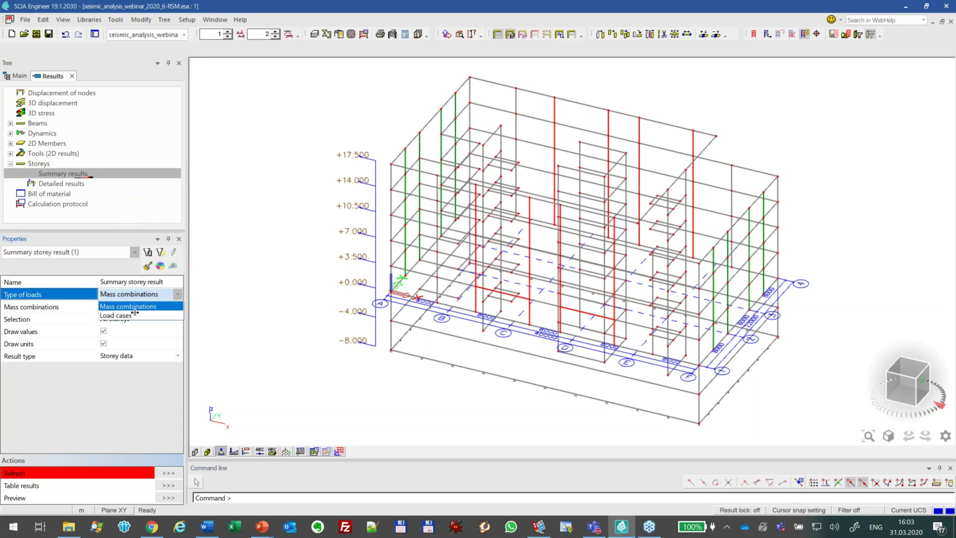
pyautogui.click(132, 314)
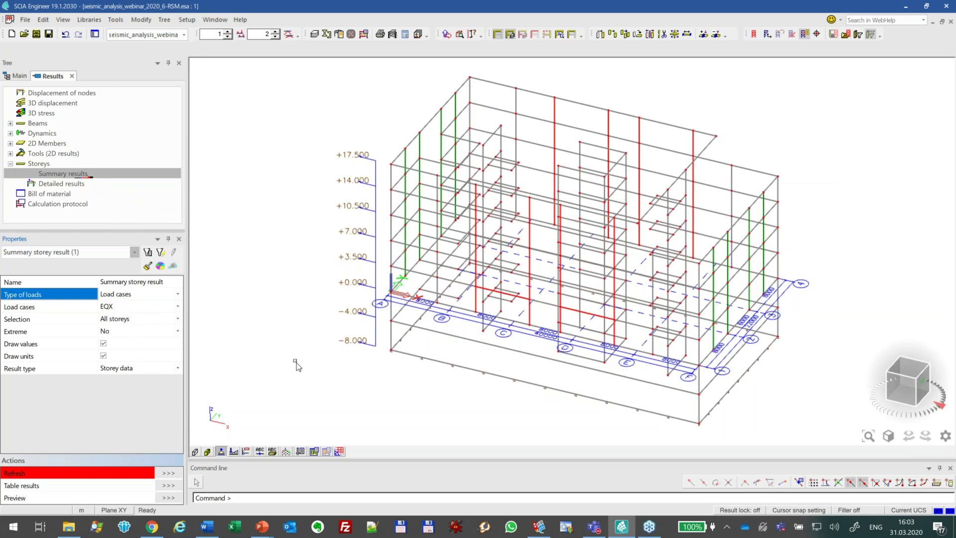
pyautogui.click(141, 370)
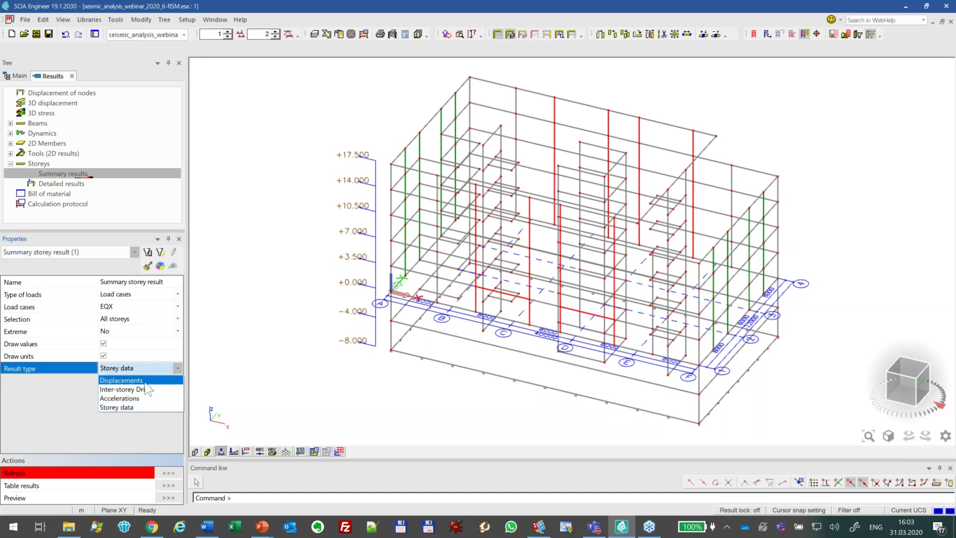
pyautogui.click(147, 378)
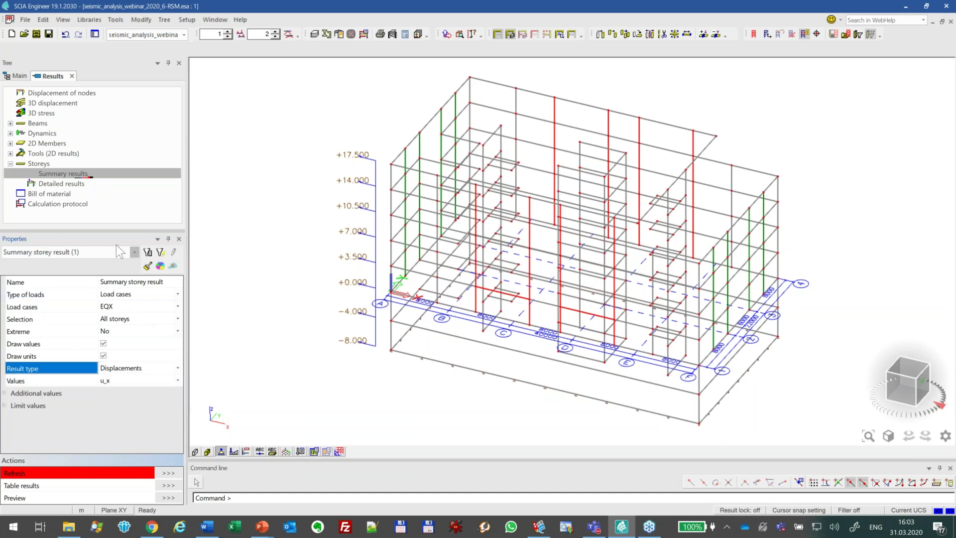
pyautogui.click(172, 473)
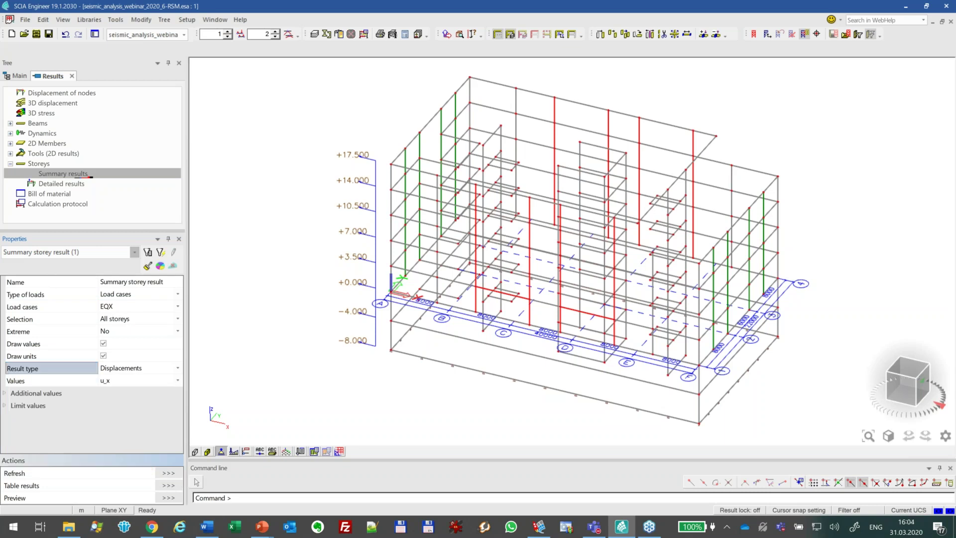
pyautogui.click(901, 390)
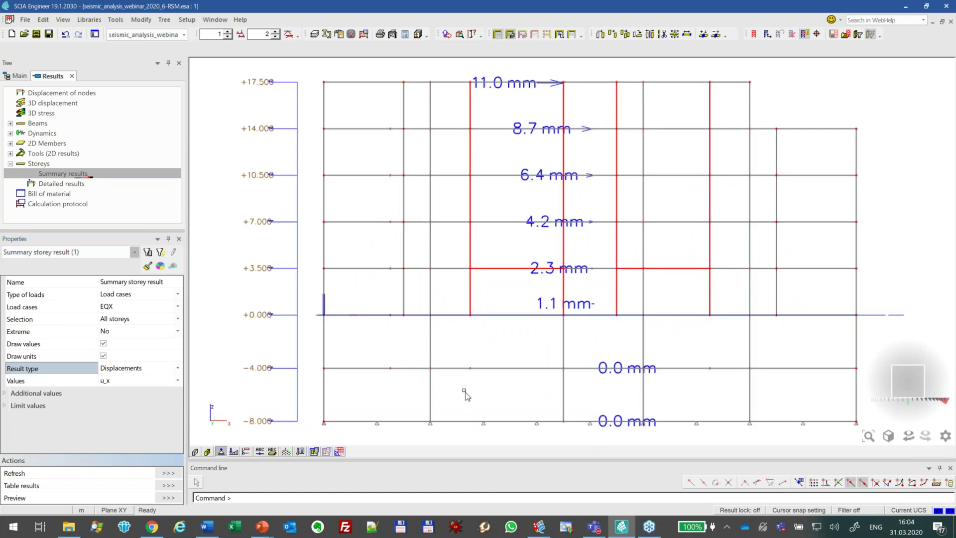
pyautogui.click(116, 371)
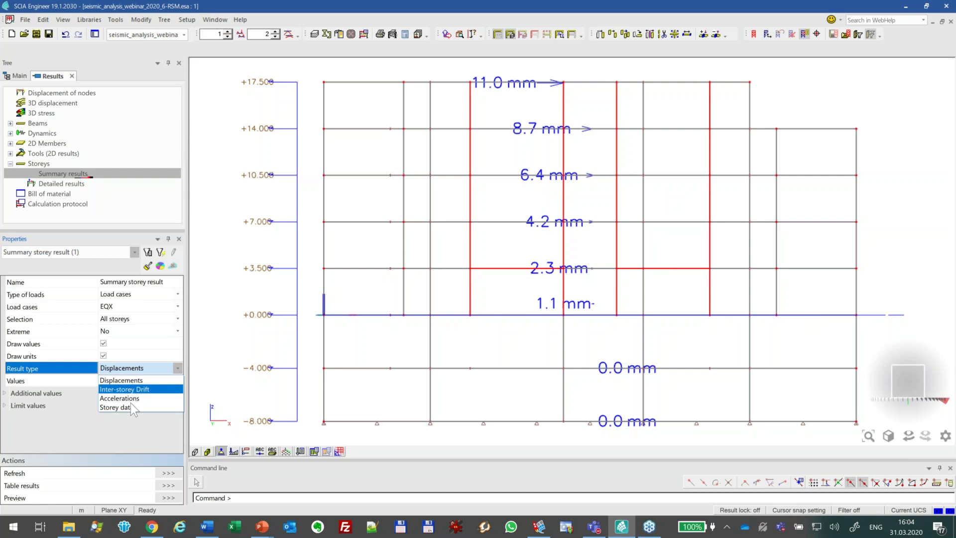
pyautogui.click(142, 435)
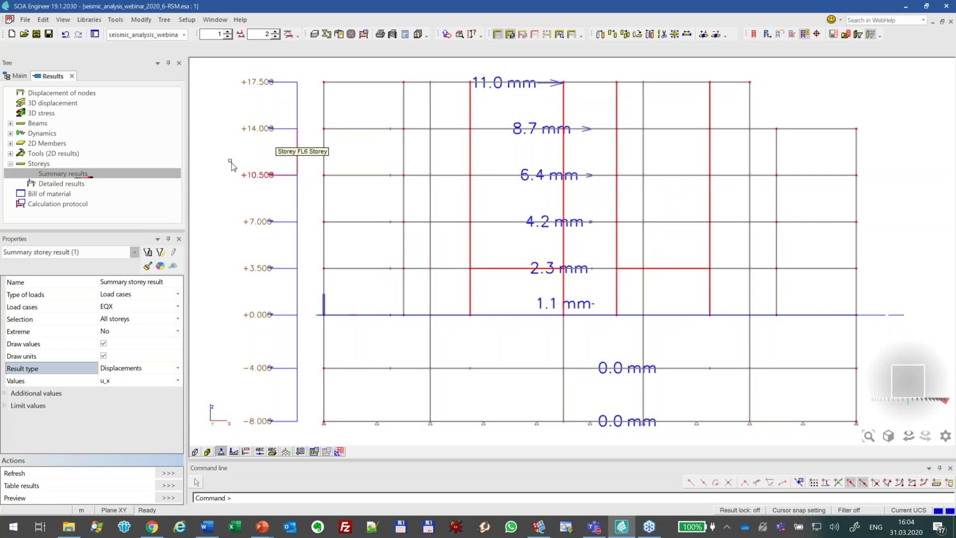
# - Open the detailed storey results and choose load case EQX for them
pyautogui.click(63, 185)
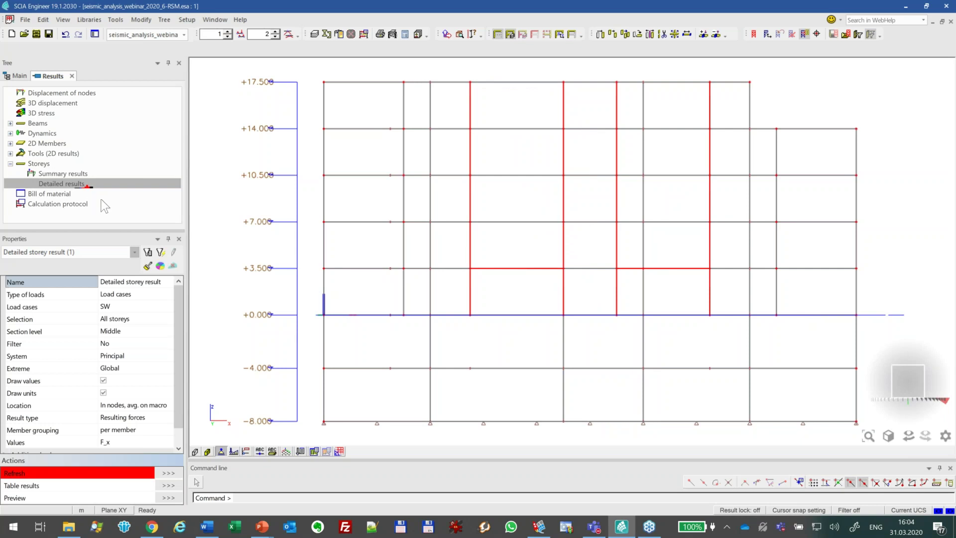
pyautogui.click(141, 308)
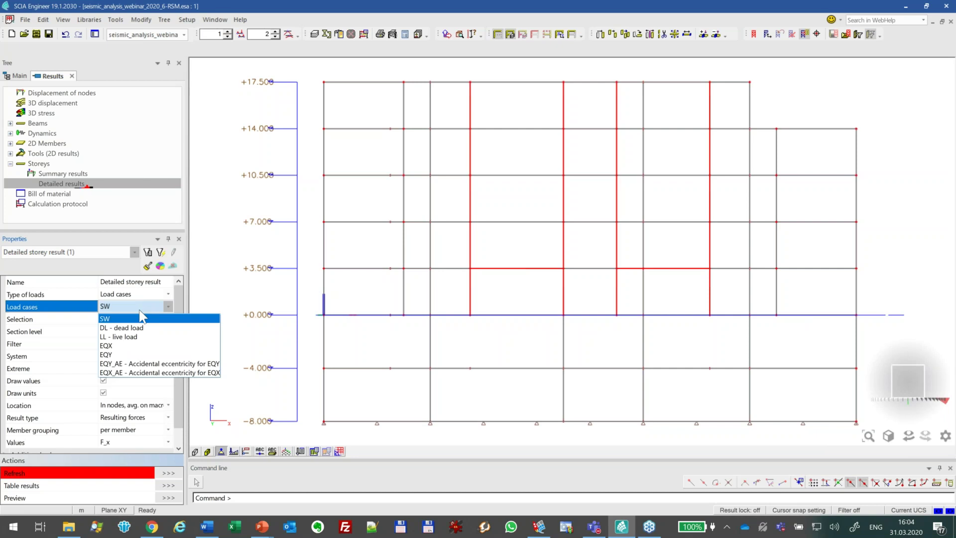
pyautogui.click(128, 348)
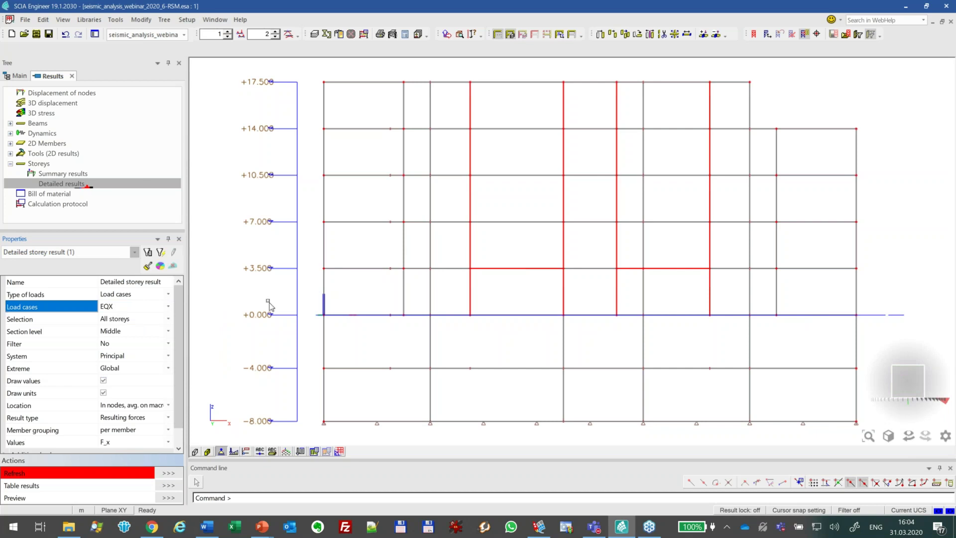
# - Limit the detailed storey results to the single storey FL3
pyautogui.click(133, 320)
pyautogui.click(133, 319)
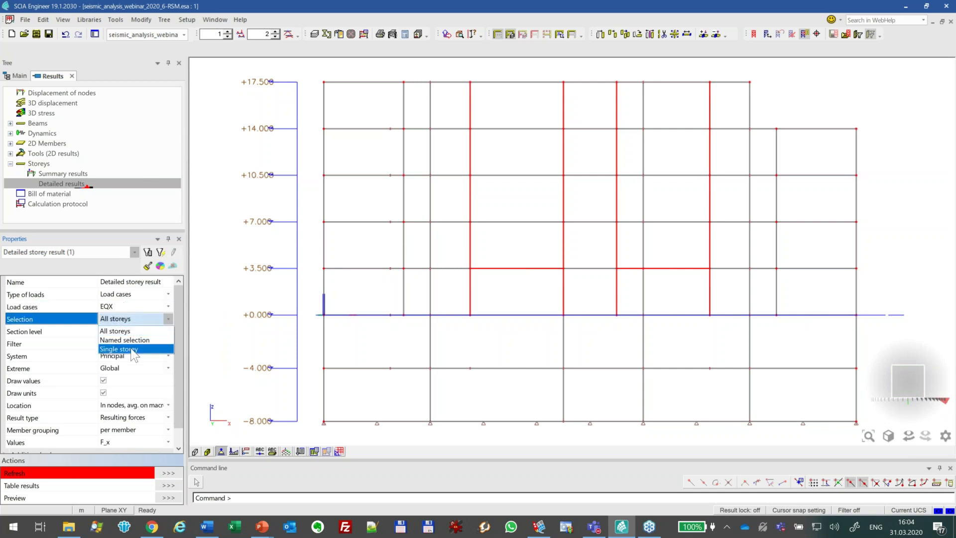
pyautogui.click(134, 349)
pyautogui.click(120, 332)
pyautogui.click(119, 333)
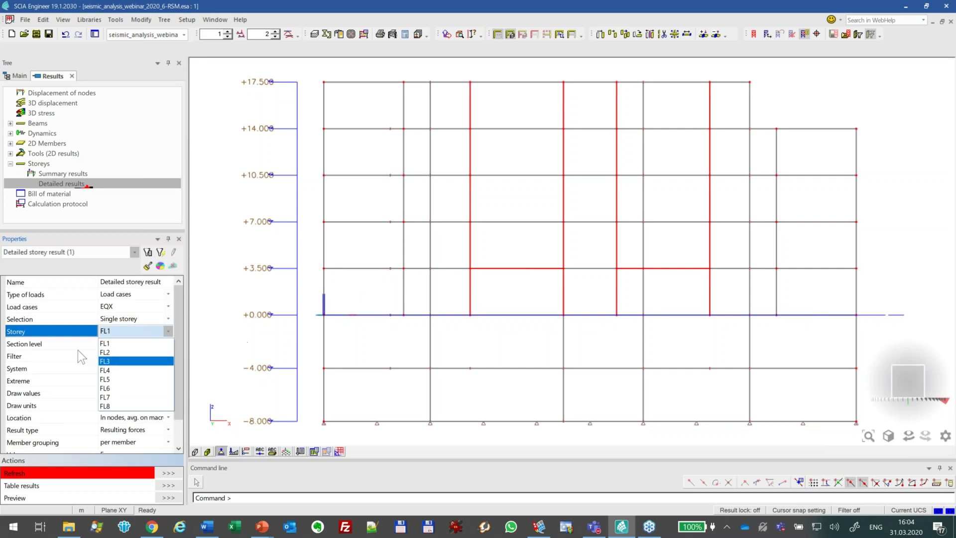
pyautogui.click(112, 361)
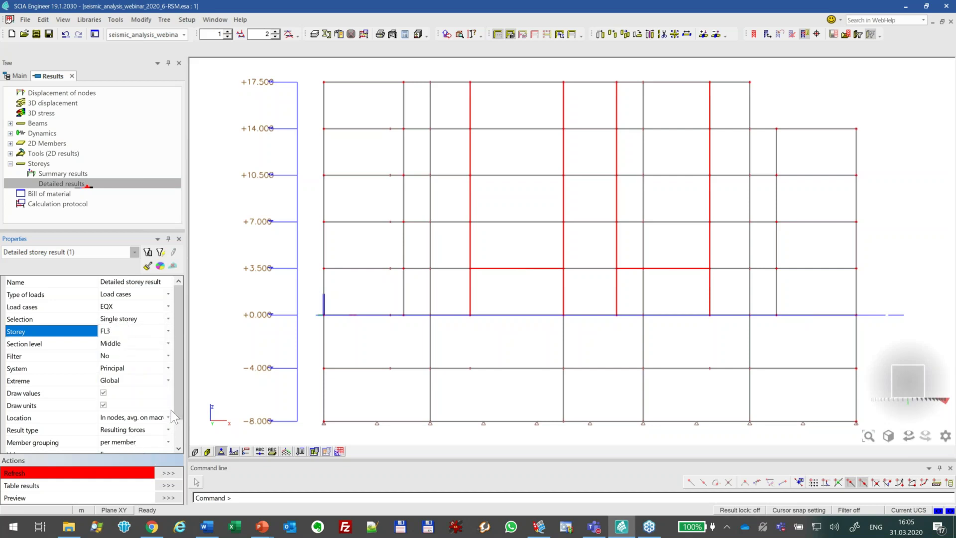
pyautogui.scroll(-1, 179, 410)
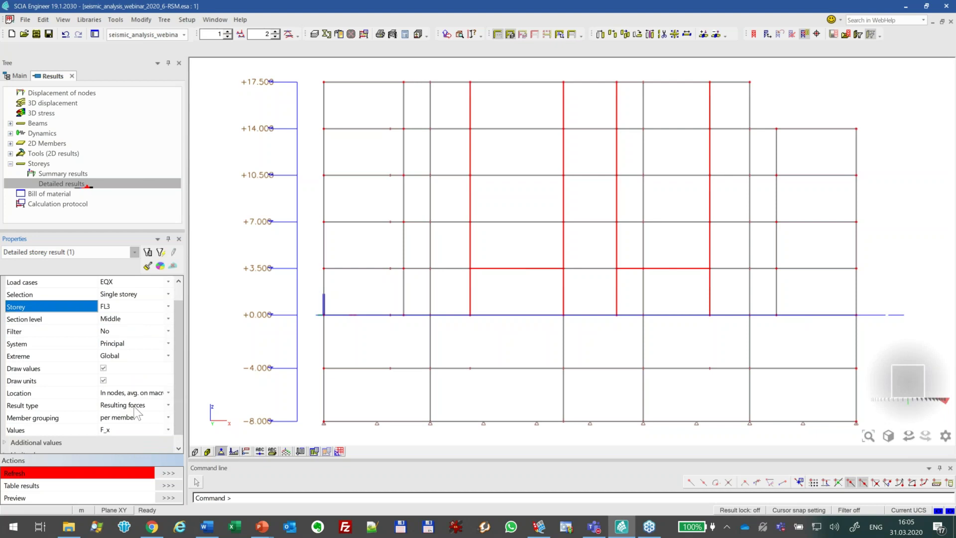
# - Display the internal forces of storey FL3 in plan view, with N on beams and n_y on slabs
pyautogui.click(155, 405)
pyautogui.click(124, 417)
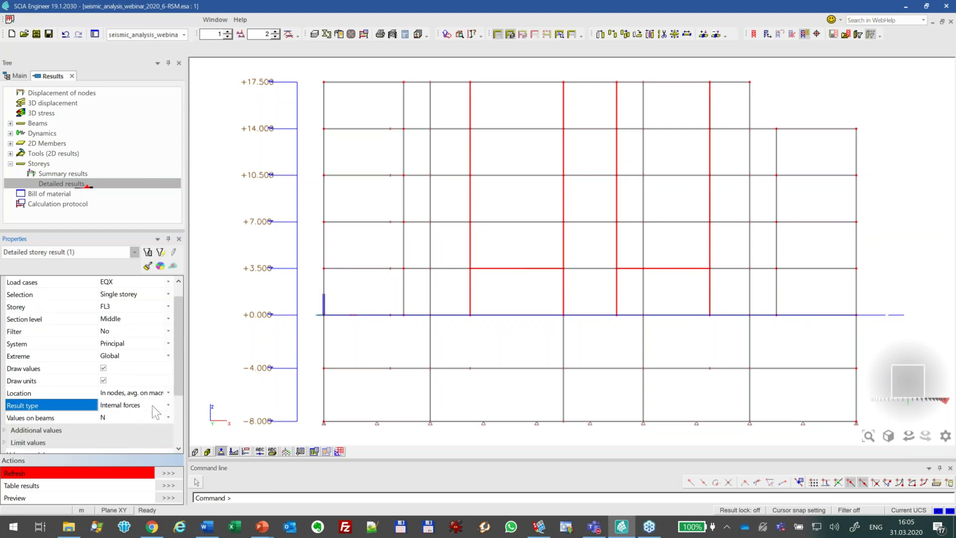
pyautogui.scroll(-2, 178, 389)
pyautogui.click(129, 402)
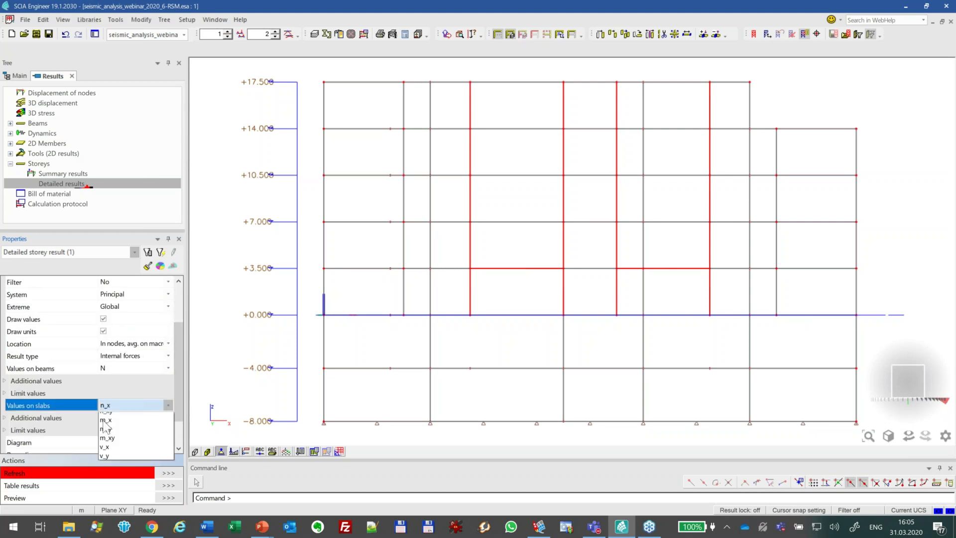
pyautogui.click(109, 427)
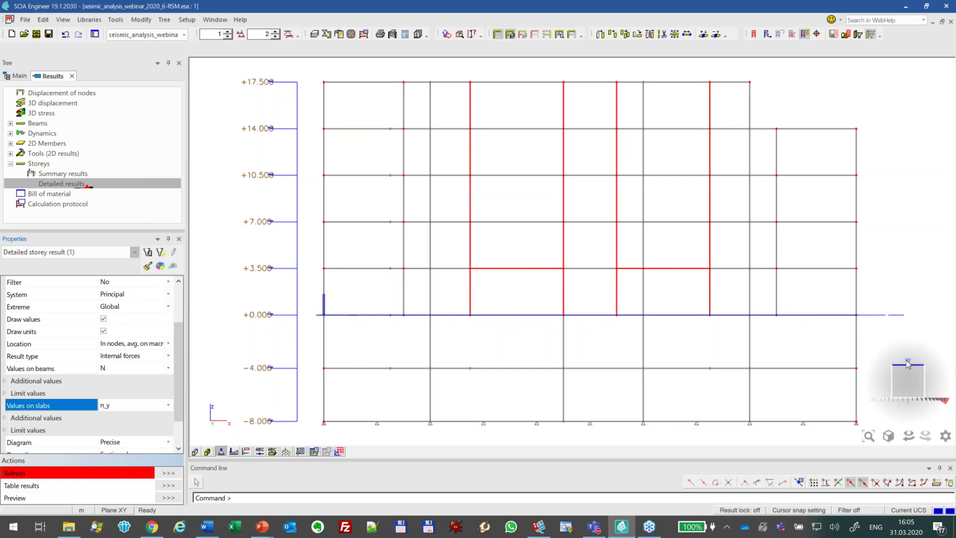
pyautogui.click(907, 364)
pyautogui.click(172, 473)
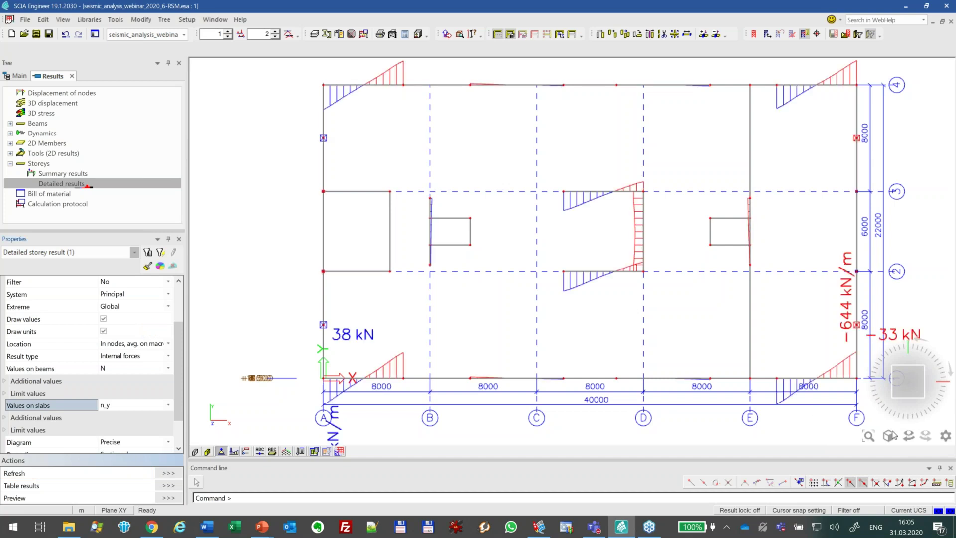
pyautogui.click(868, 435)
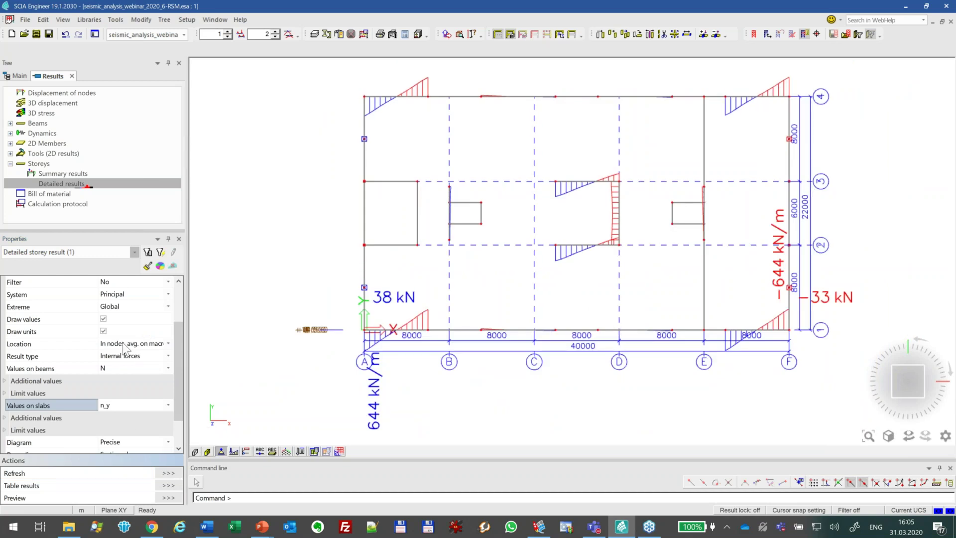
# - Set the displayed extremes to Member, refresh the results and examine the wall and column forces across the storey plan
pyautogui.click(122, 306)
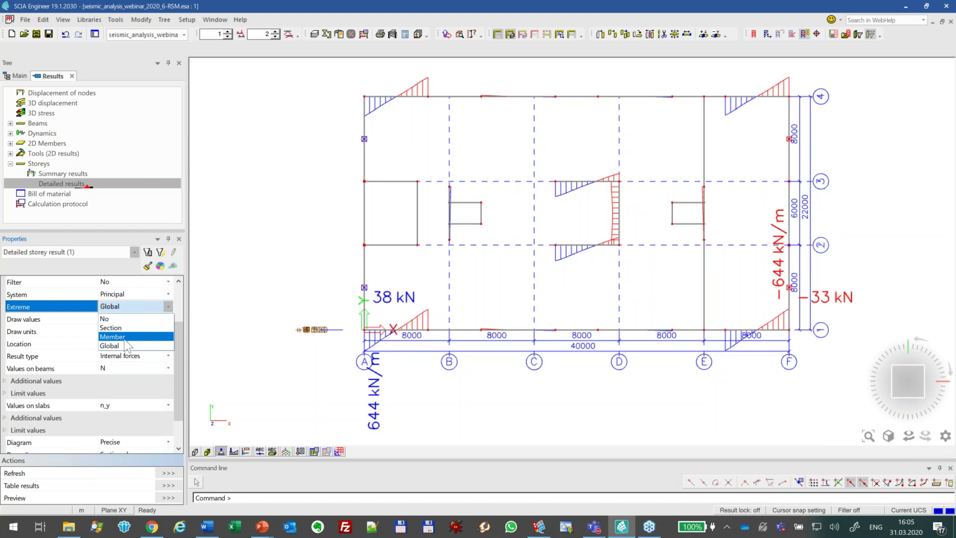
pyautogui.click(119, 336)
pyautogui.click(169, 473)
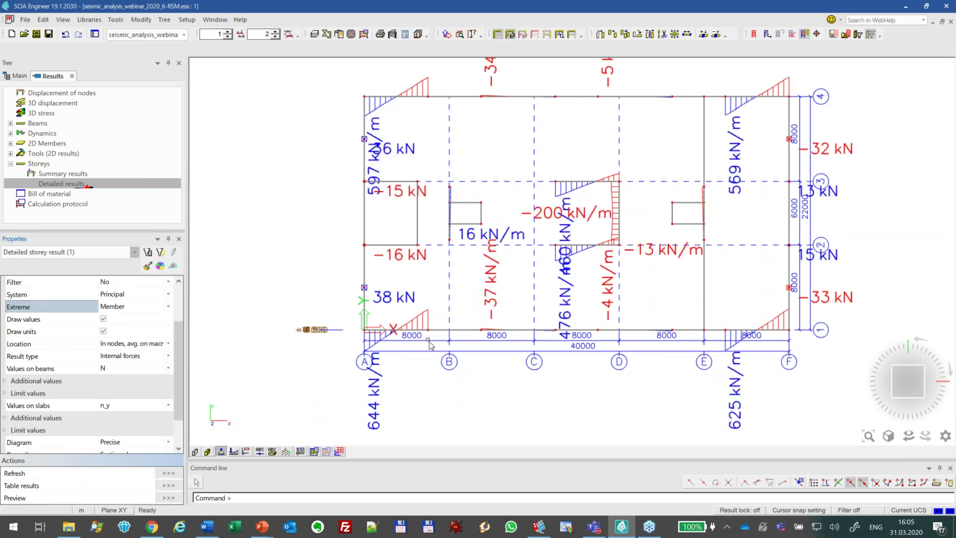
pyautogui.scroll(4, 605, 202)
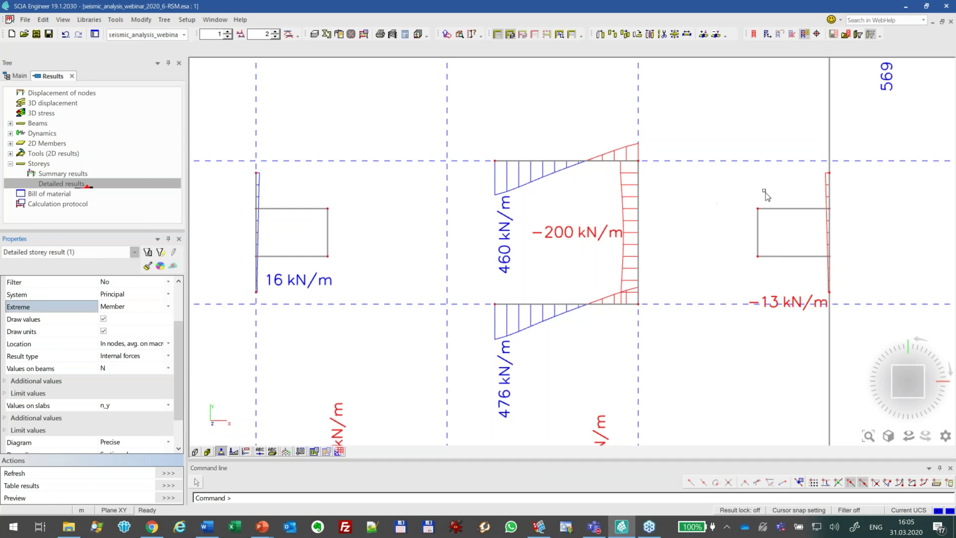
pyautogui.moveTo(851, 136); pyautogui.dragTo(331, 231, button='middle')
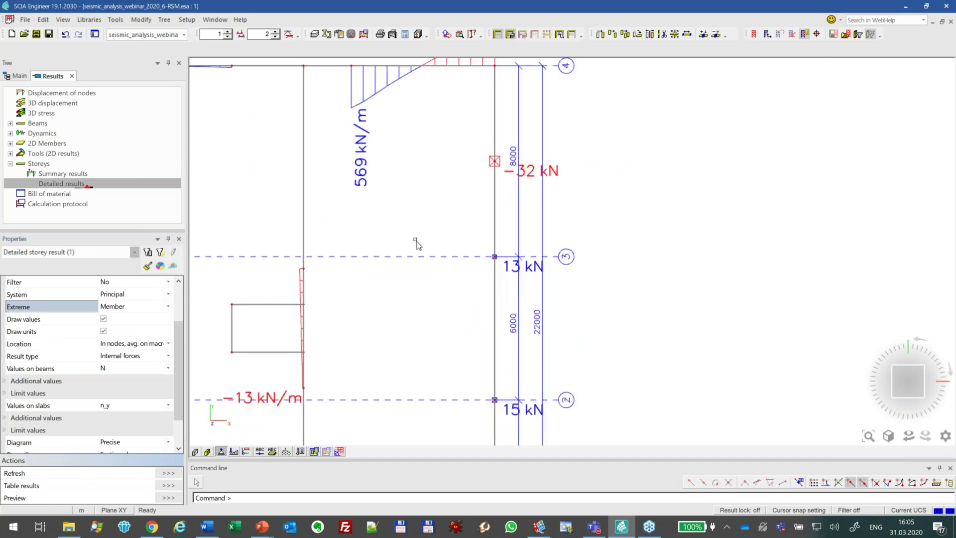
pyautogui.scroll(2, 352, 213)
pyautogui.moveTo(427, 199); pyautogui.dragTo(673, 205, button='middle')
pyautogui.scroll(-2, 673, 205)
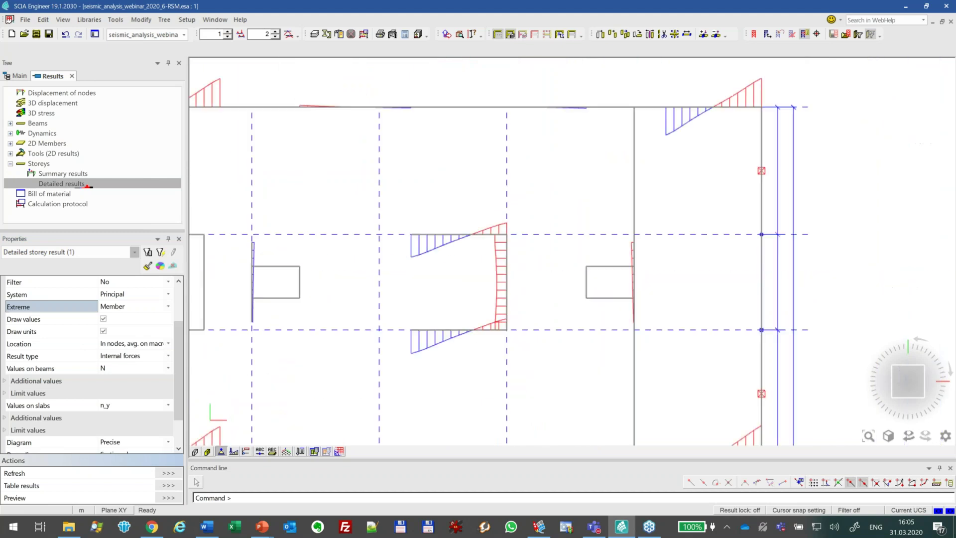
pyautogui.moveTo(529, 249); pyautogui.dragTo(643, 189, button='middle')
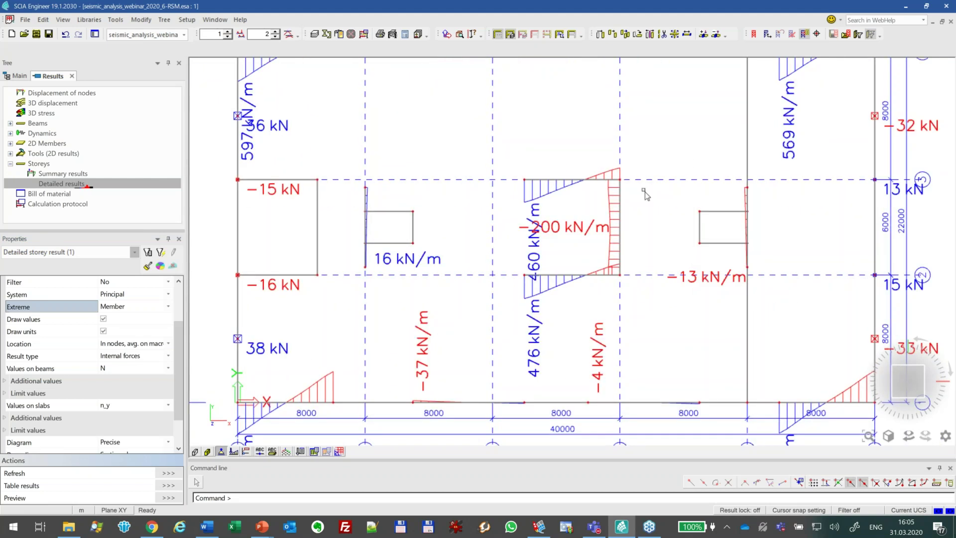
pyautogui.scroll(-1, 644, 189)
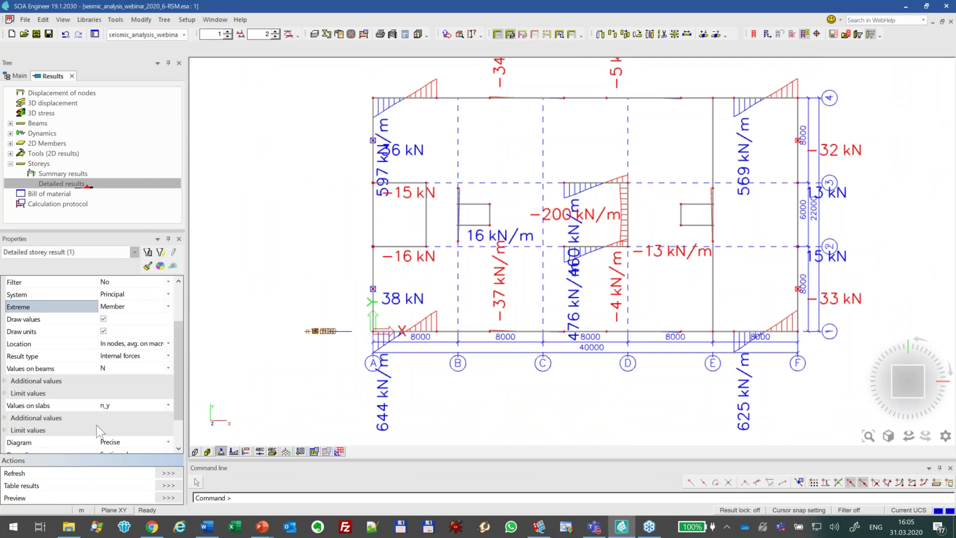
# - Display the detailed storey internal forces for load case SW
pyautogui.scroll(3, 123, 289)
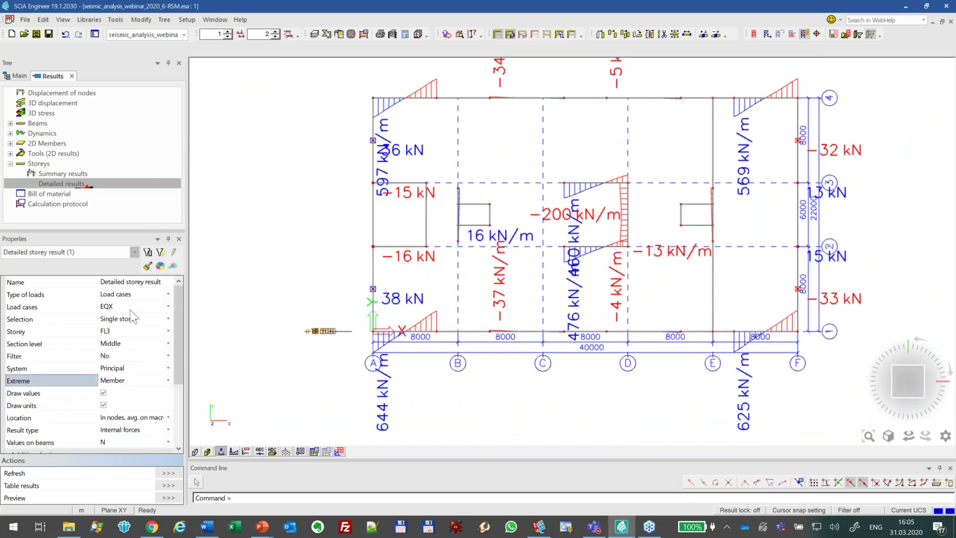
pyautogui.click(131, 311)
pyautogui.click(126, 318)
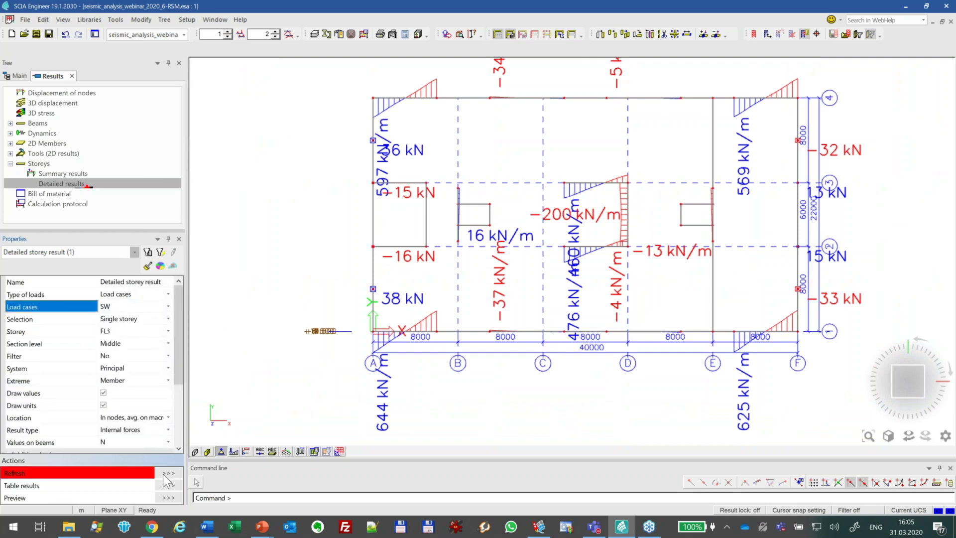
pyautogui.click(164, 475)
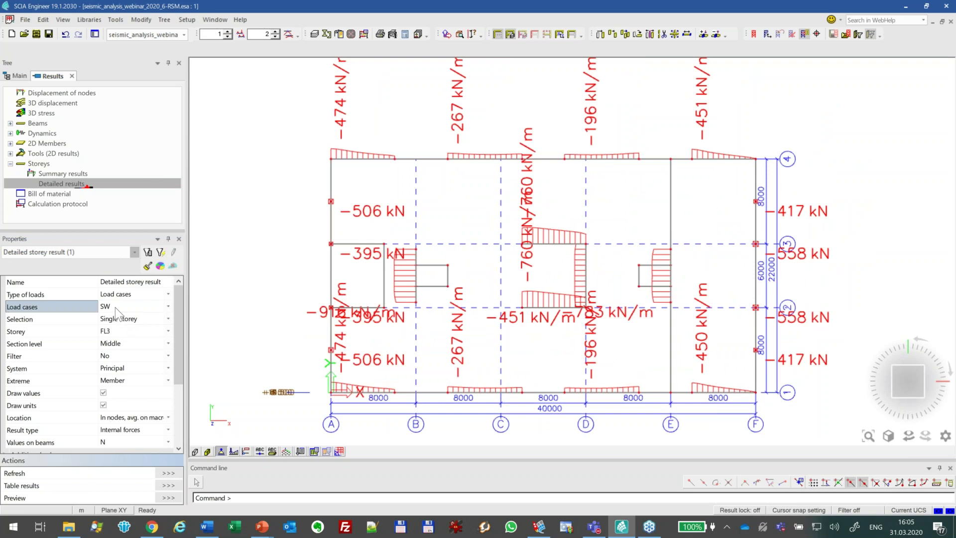
# - Switch the result type to Resulting forces, keep the grouping per member and display the F_y values
pyautogui.click(126, 432)
pyautogui.click(131, 452)
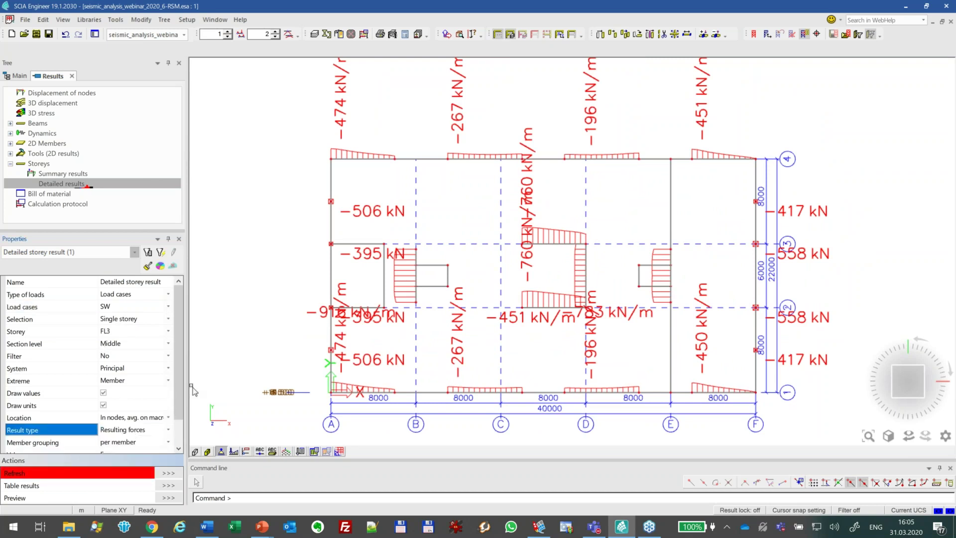
pyautogui.scroll(-1, 186, 412)
pyautogui.click(116, 419)
pyautogui.click(116, 419)
pyautogui.click(117, 421)
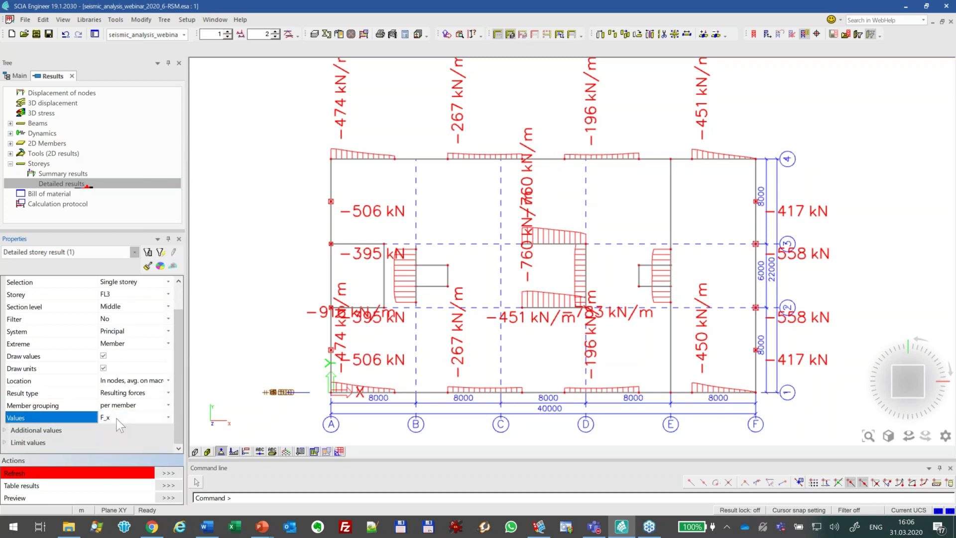
pyautogui.click(118, 422)
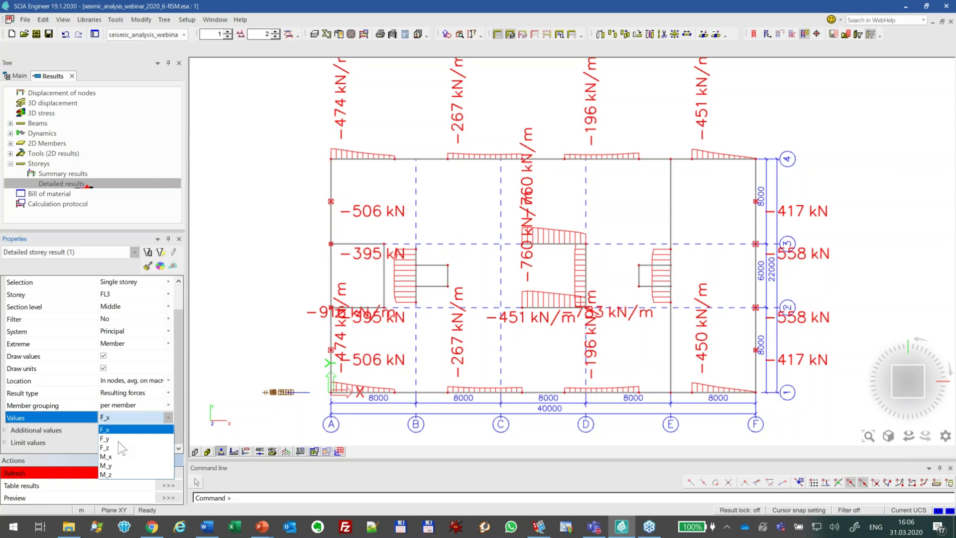
pyautogui.click(122, 439)
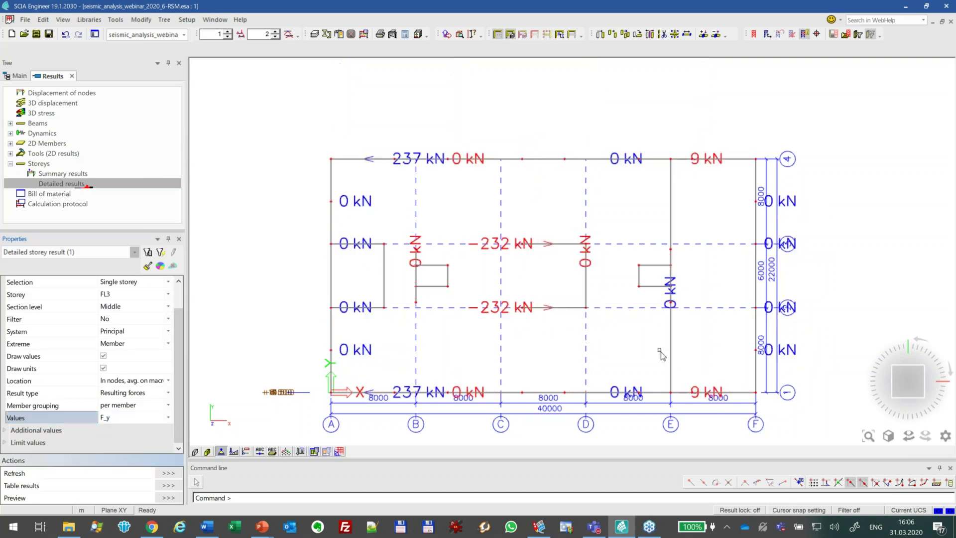
# - Display the resulting forces per member for load case EQX and view them in plan
pyautogui.keyDown('ctrl'); pyautogui.moveTo(653, 353); pyautogui.dragTo(646, 344, button='right'); pyautogui.keyUp('ctrl')
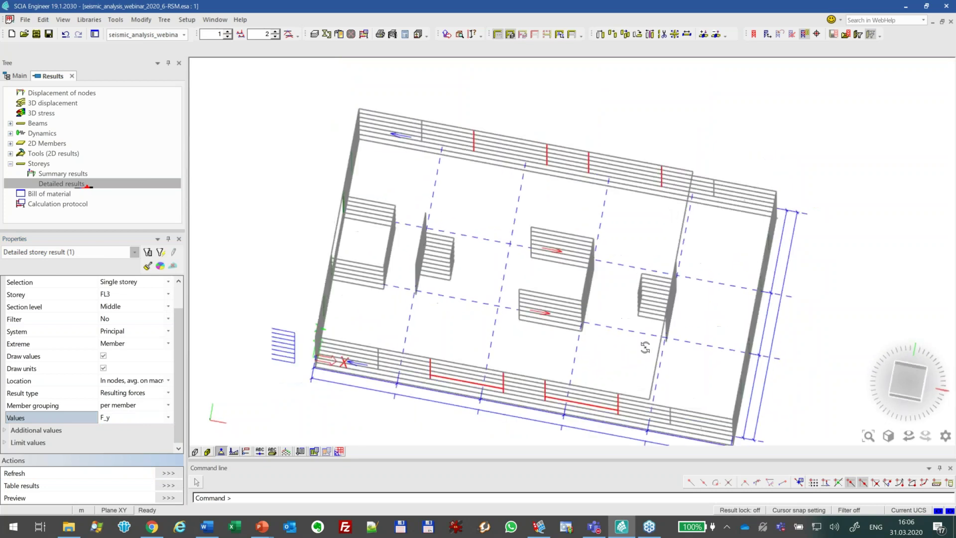
pyautogui.scroll(1, 121, 306)
pyautogui.click(120, 308)
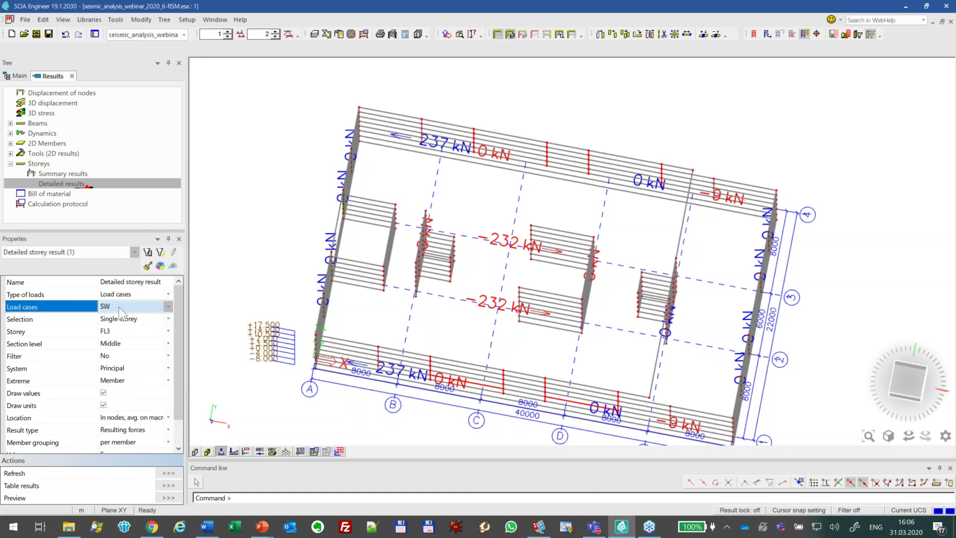
pyautogui.click(168, 306)
pyautogui.click(112, 345)
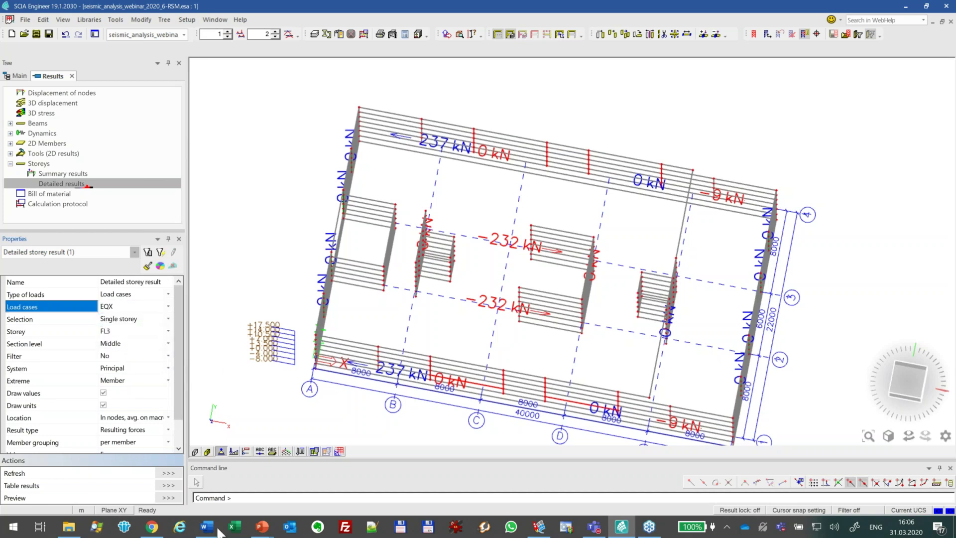
pyautogui.click(168, 473)
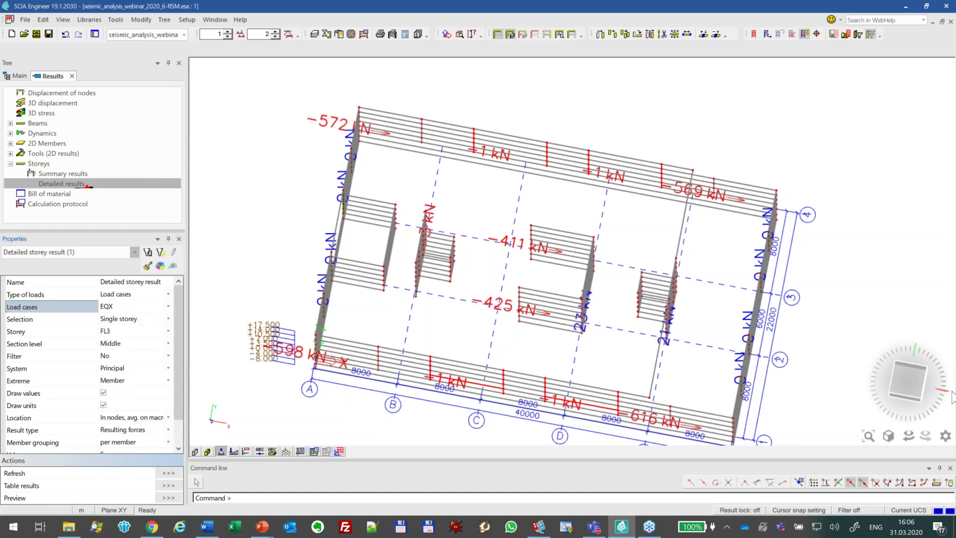
pyautogui.click(904, 382)
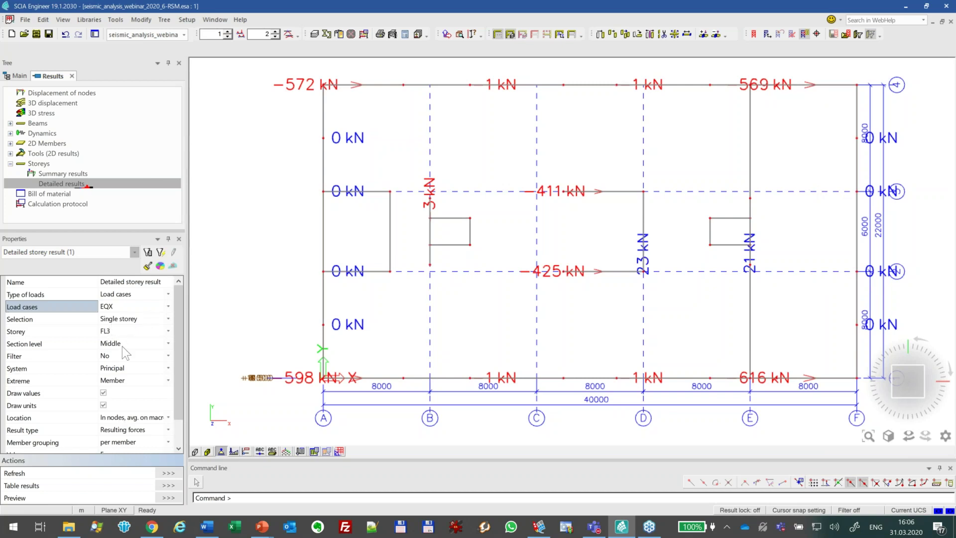
# - Group the resulting forces per storey and display the F_x value in front view
pyautogui.click(127, 444)
pyautogui.click(129, 461)
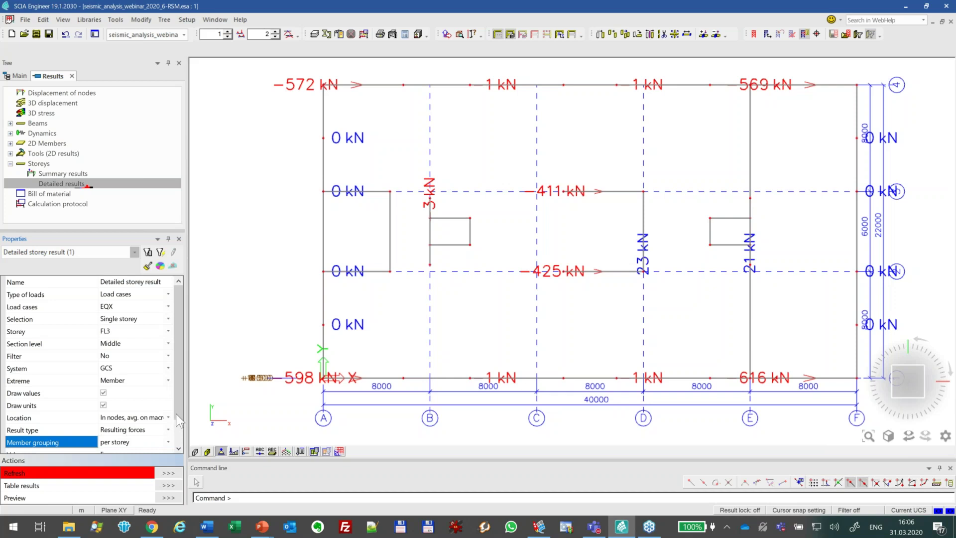
pyautogui.scroll(-1, 179, 423)
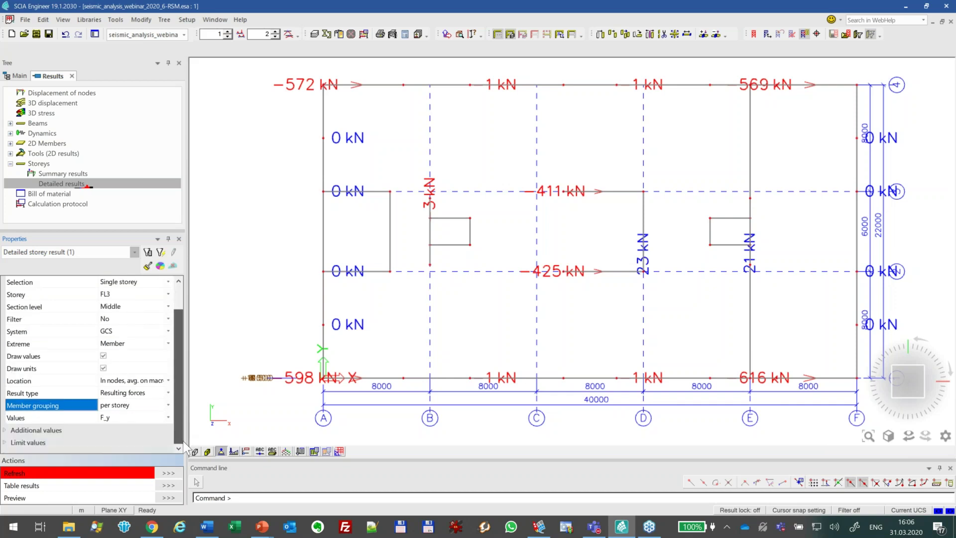
pyautogui.click(113, 417)
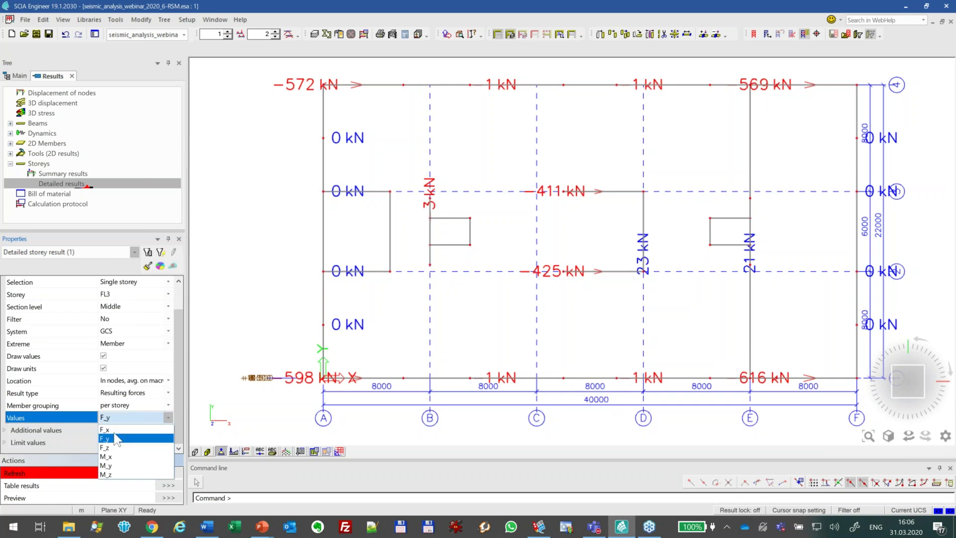
pyautogui.click(155, 430)
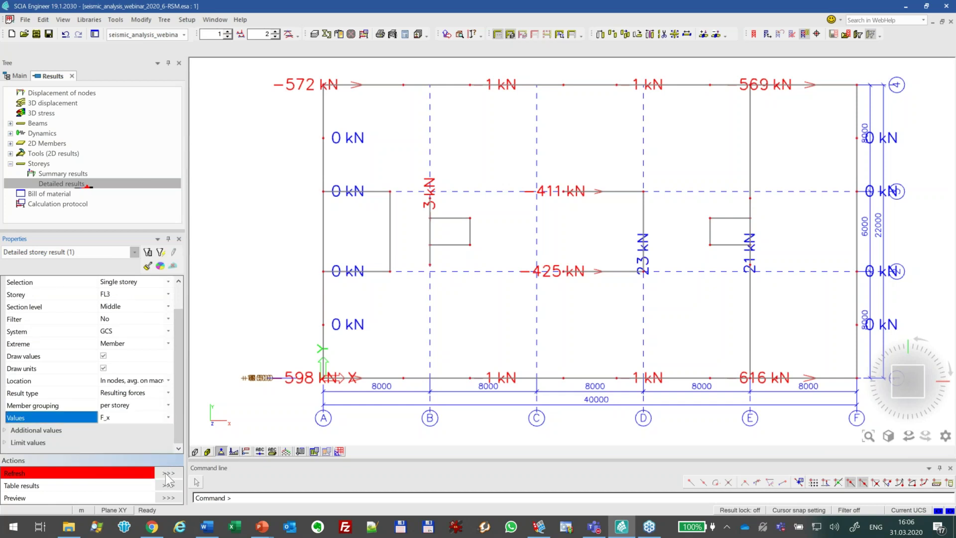
pyautogui.click(165, 473)
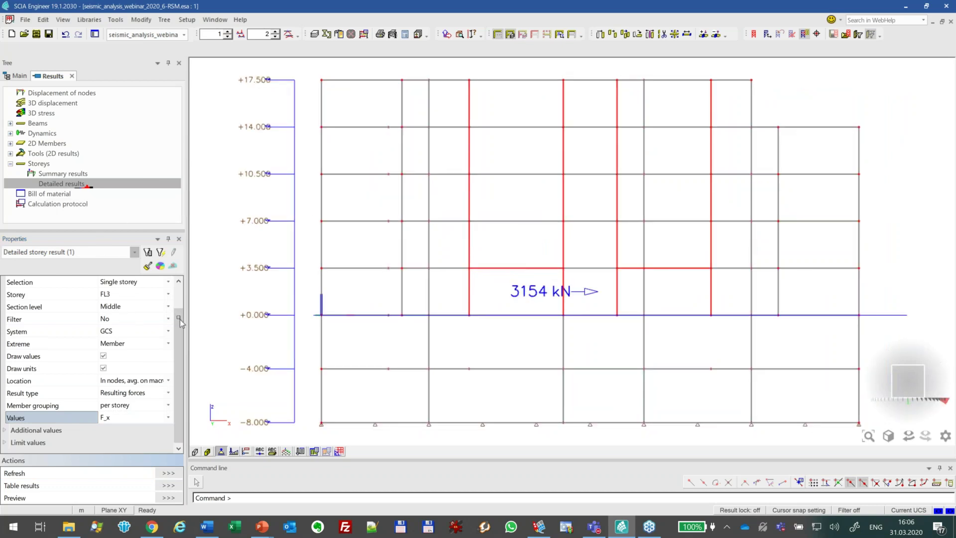
# - Display the resulting forces F_x for all storeys and inspect them in front, 3D and plan views
pyautogui.scroll(1, 180, 311)
pyautogui.click(145, 305)
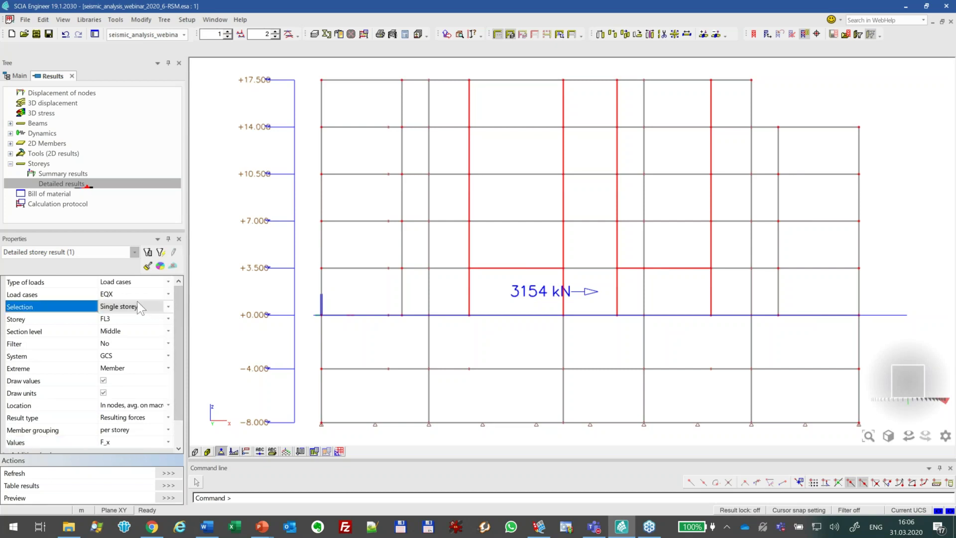
pyautogui.click(116, 318)
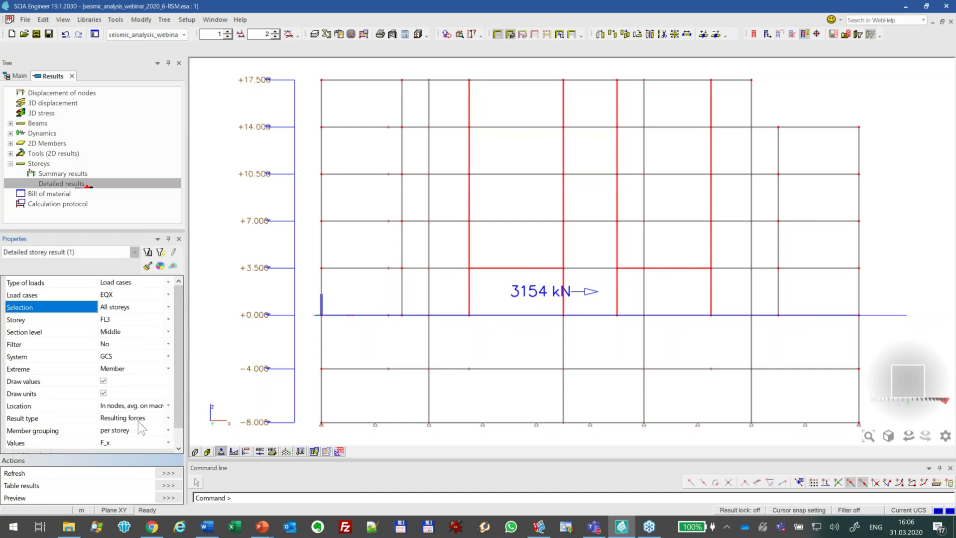
pyautogui.click(168, 472)
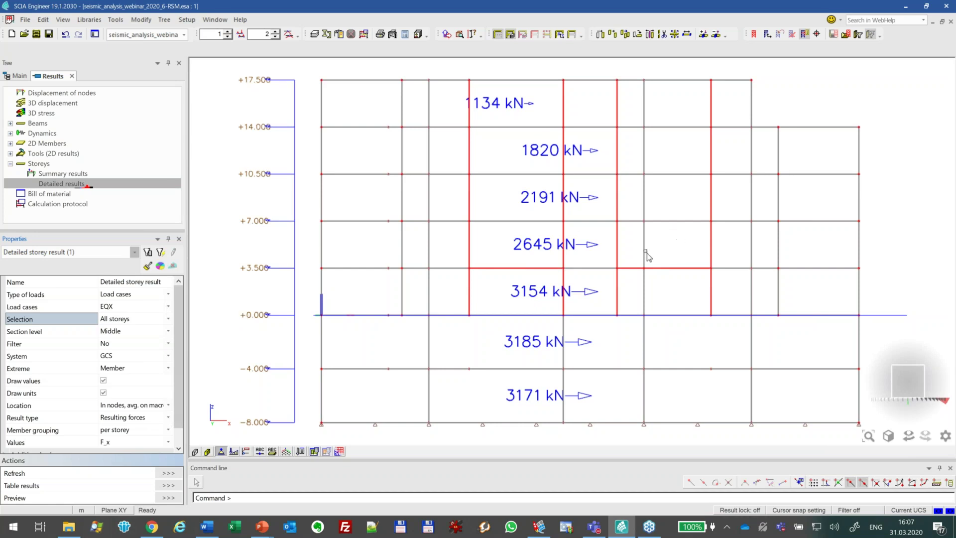
pyautogui.scroll(-2, 658, 248)
pyautogui.moveTo(824, 266); pyautogui.dragTo(766, 262, button='middle')
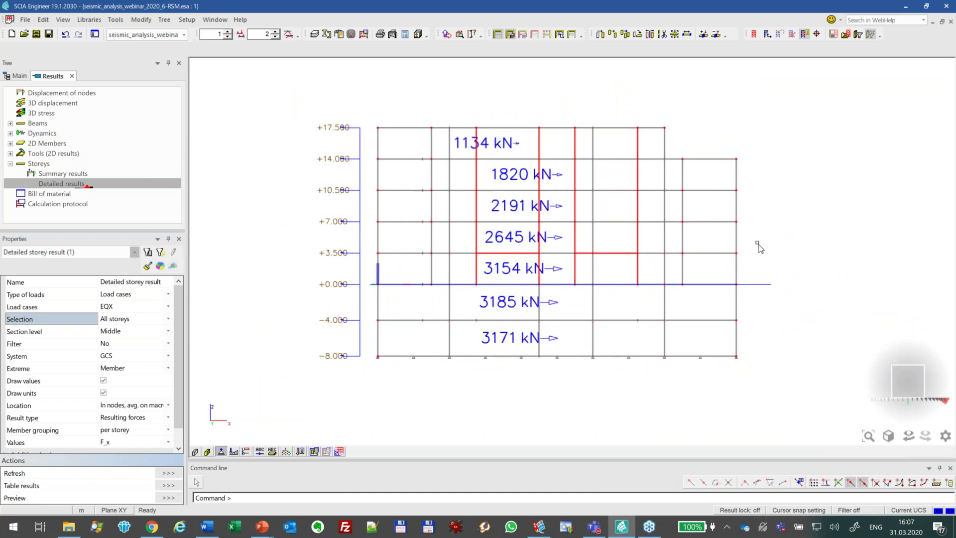
pyautogui.moveTo(808, 198)
pyautogui.keyDown('ctrl'); pyautogui.mouseDown(button='right')
pyautogui.moveTo(792, 207)
pyautogui.moveTo(797, 218)
pyautogui.moveTo(784, 215)
pyautogui.mouseUp(button='right'); pyautogui.keyUp('ctrl')
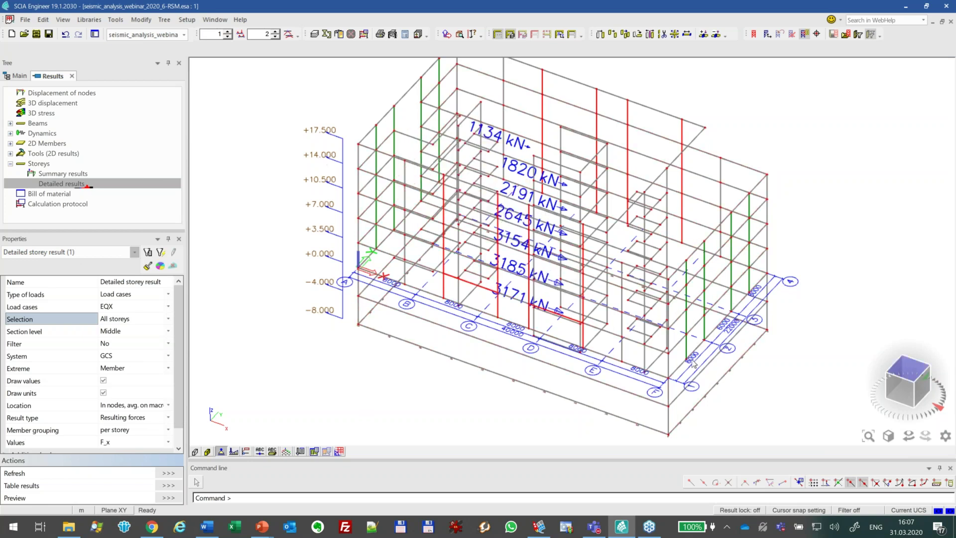
pyautogui.click(911, 371)
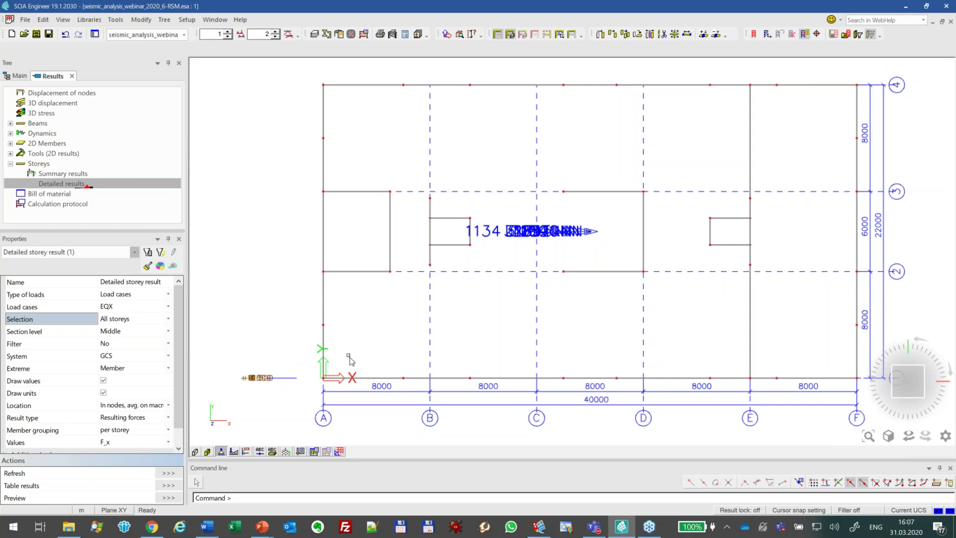
# - Define a new integration member with a rectangular bounding box and 36 sections
pyautogui.keyDown('ctrl'); pyautogui.moveTo(427, 322); pyautogui.dragTo(414, 296, button='right'); pyautogui.keyUp('ctrl')
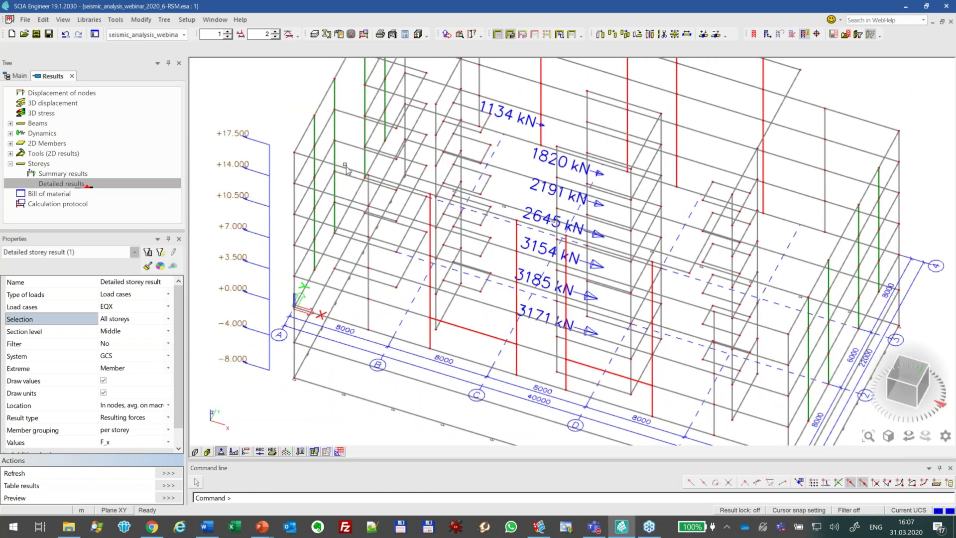
pyautogui.click(207, 451)
pyautogui.click(207, 452)
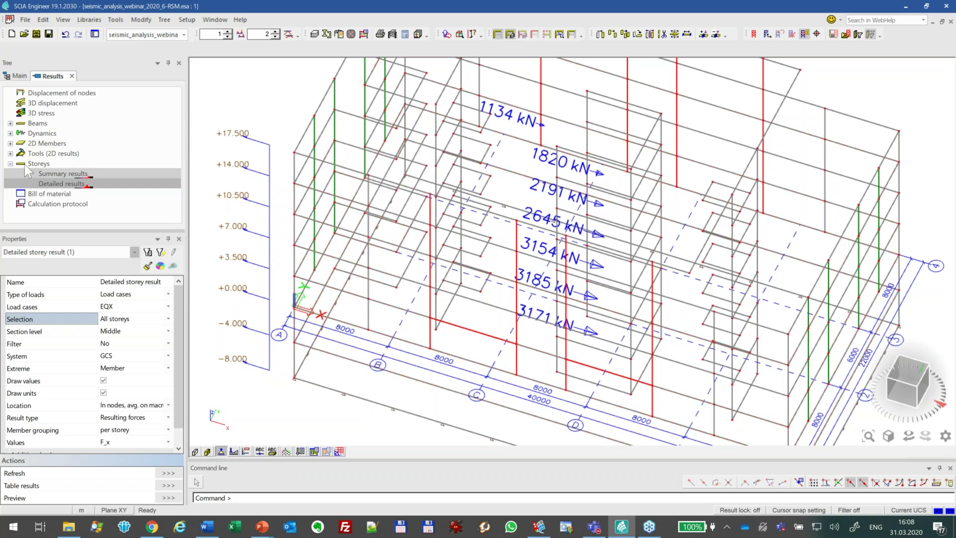
pyautogui.doubleClick(44, 153)
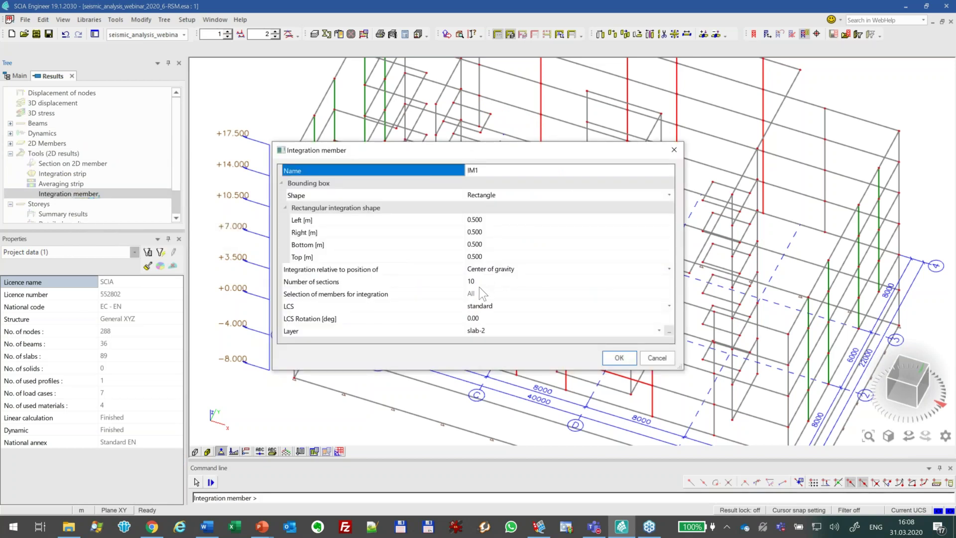
pyautogui.click(482, 277)
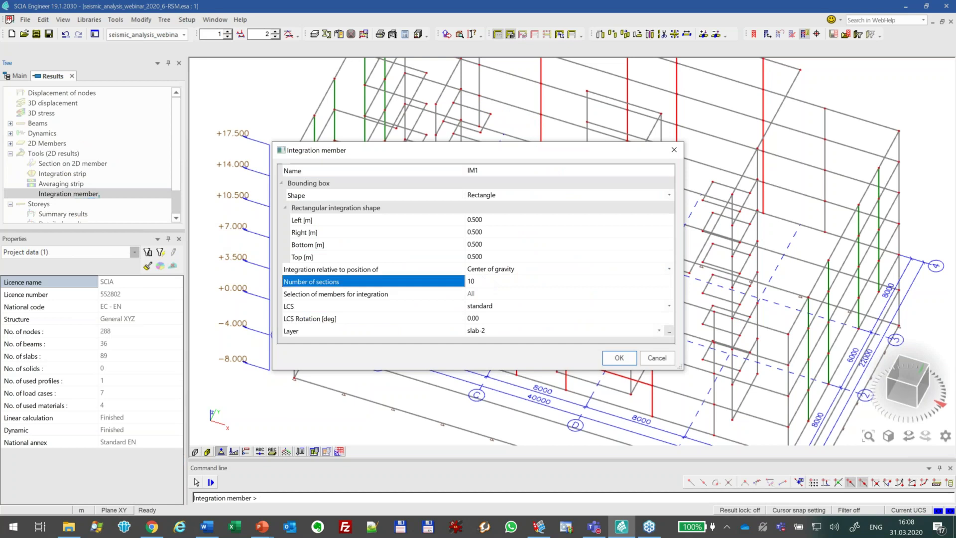
pyautogui.write('36')
pyautogui.press('Return')
pyautogui.click(626, 361)
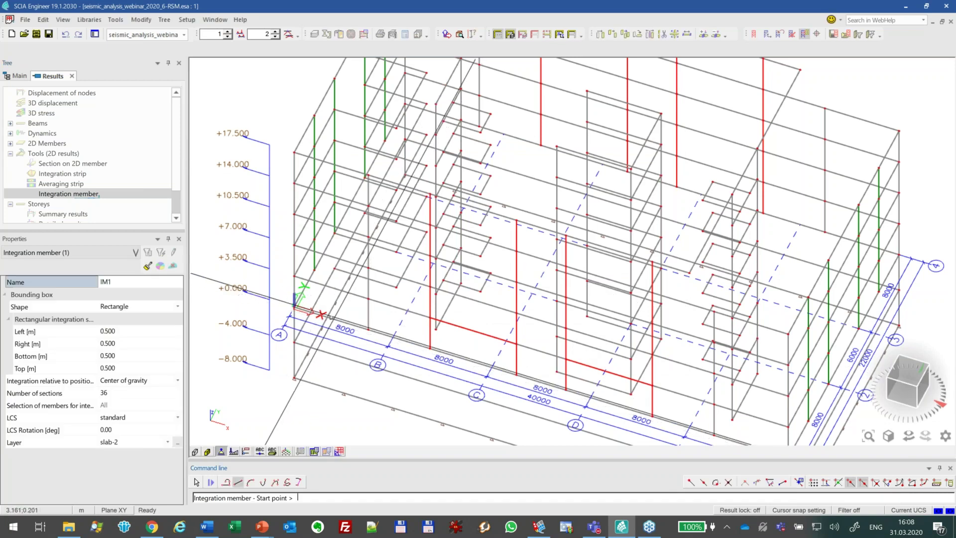
# - Place the integration member vertically along the middle of the front façade wall between grid lines A and B, from level +0.000 to +17.500
pyautogui.click(331, 318)
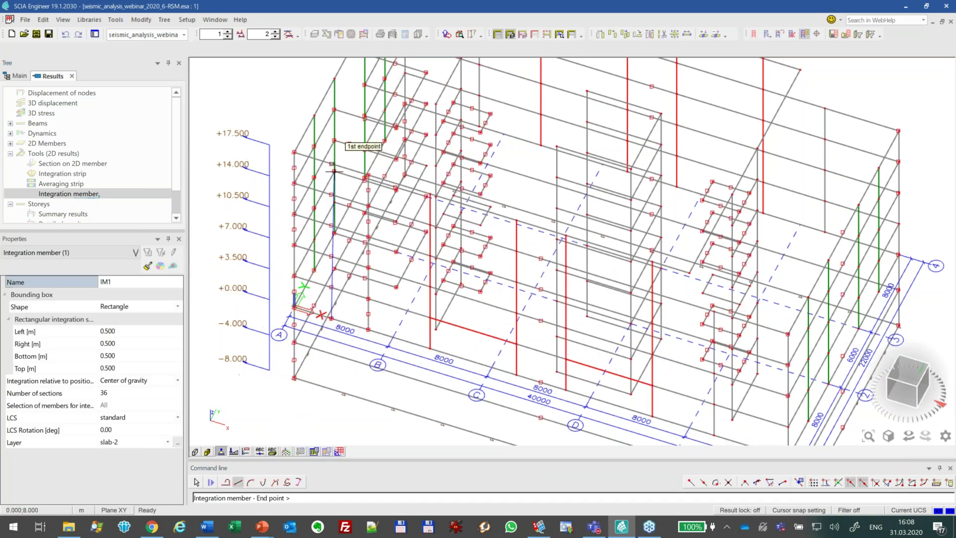
pyautogui.click(331, 164)
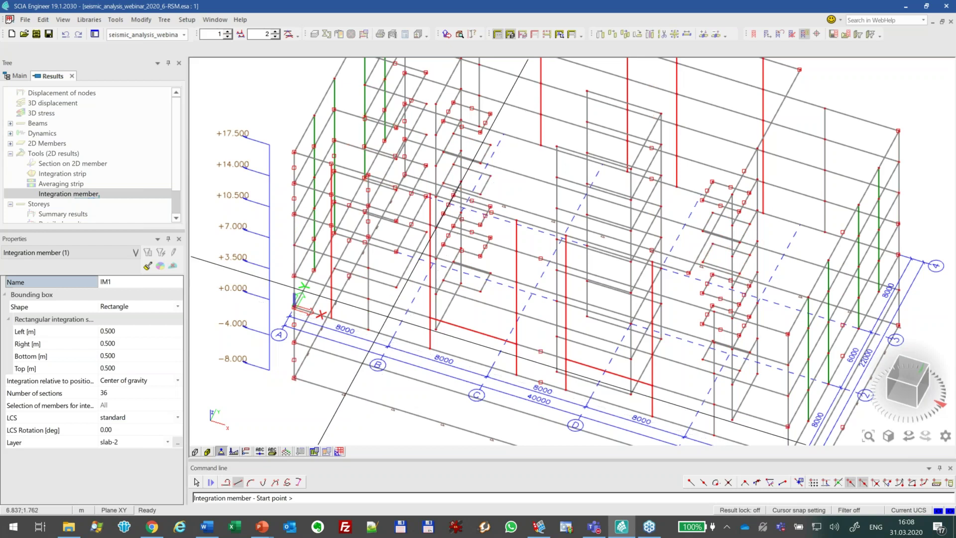
pyautogui.press('Escape')
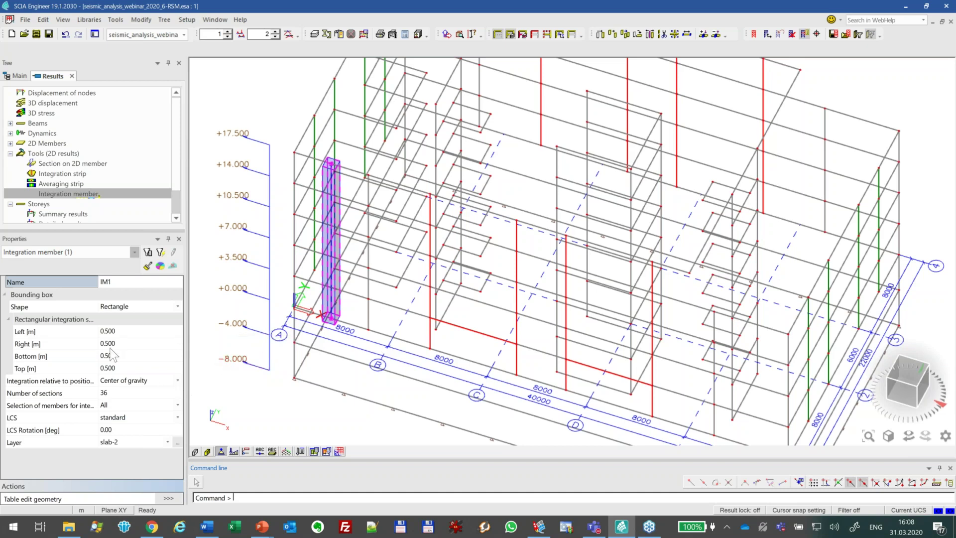
# - Set the bottom and top dimensions of the integration member's bounding box to 3.5 m each, covering the wall's full width
pyautogui.click(125, 358)
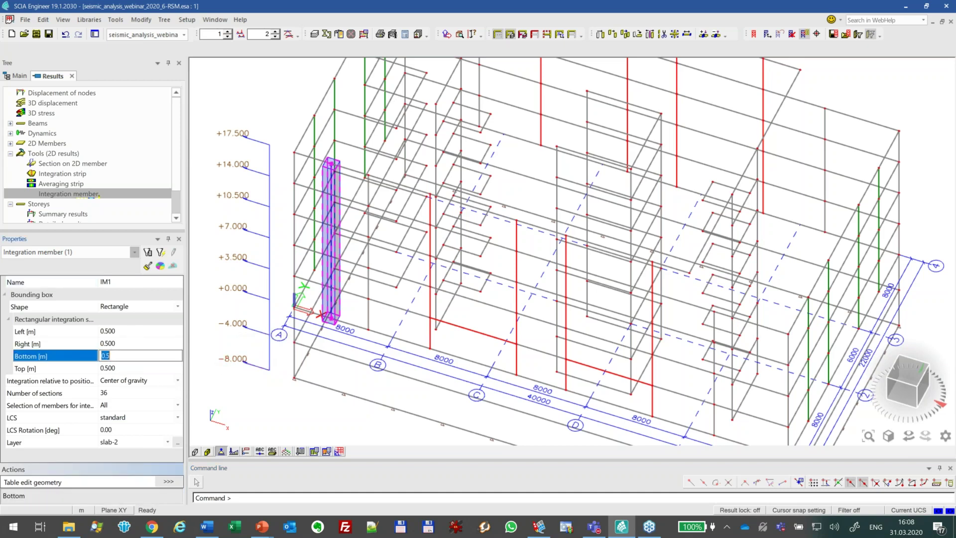
pyautogui.press('Return')
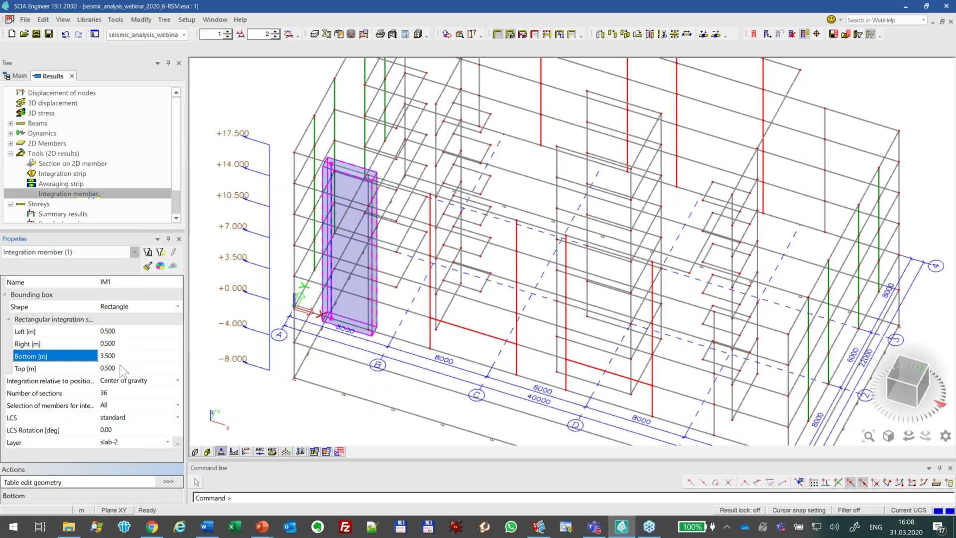
pyautogui.click(124, 368)
pyautogui.write('3.5')
pyautogui.press('Return')
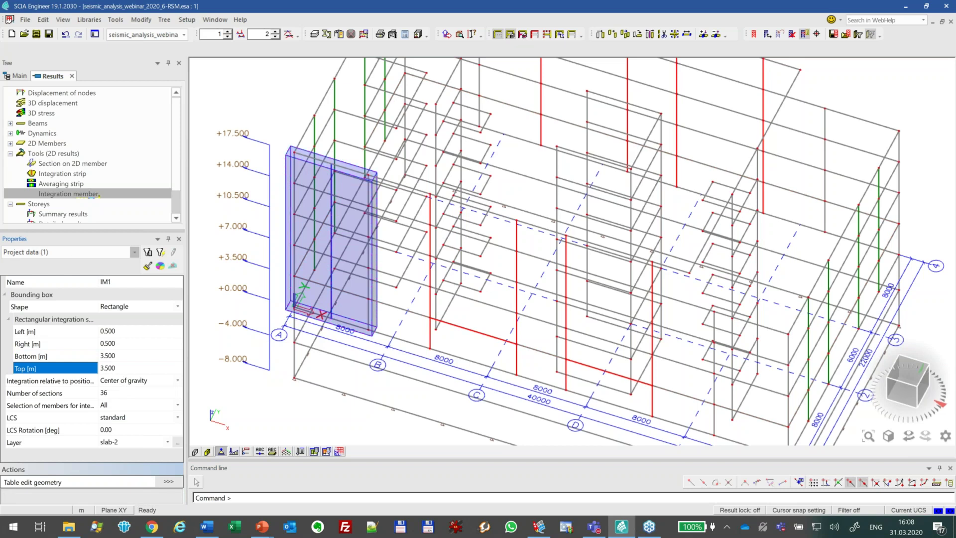
pyautogui.press('Escape')
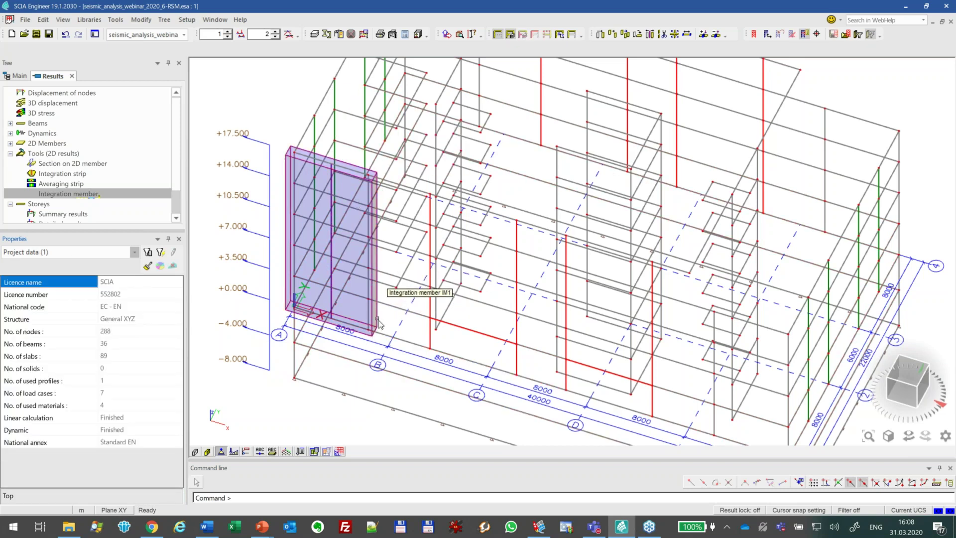
# - Set up the 1D internal forces result for the current selection, the wall's integration member, under load case EQX
pyautogui.click(379, 324)
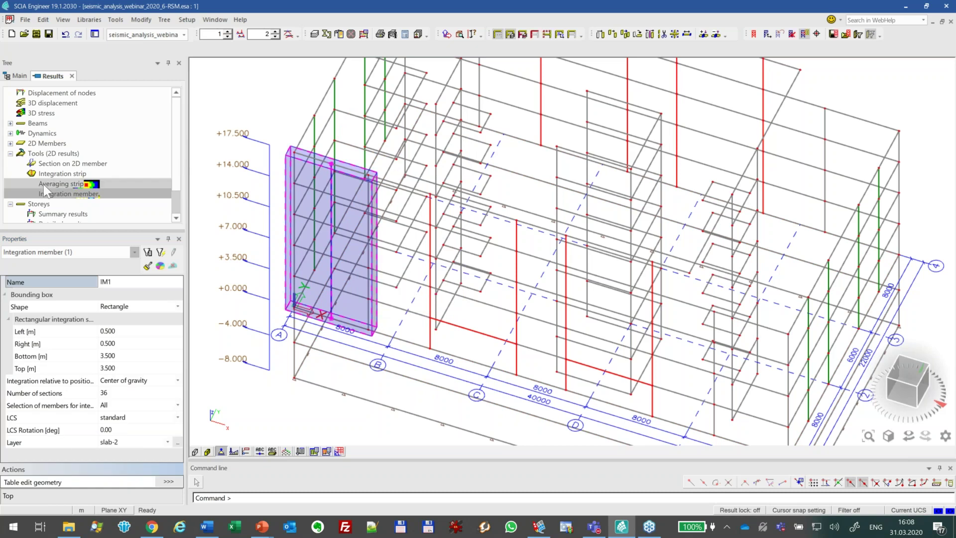
pyautogui.click(32, 125)
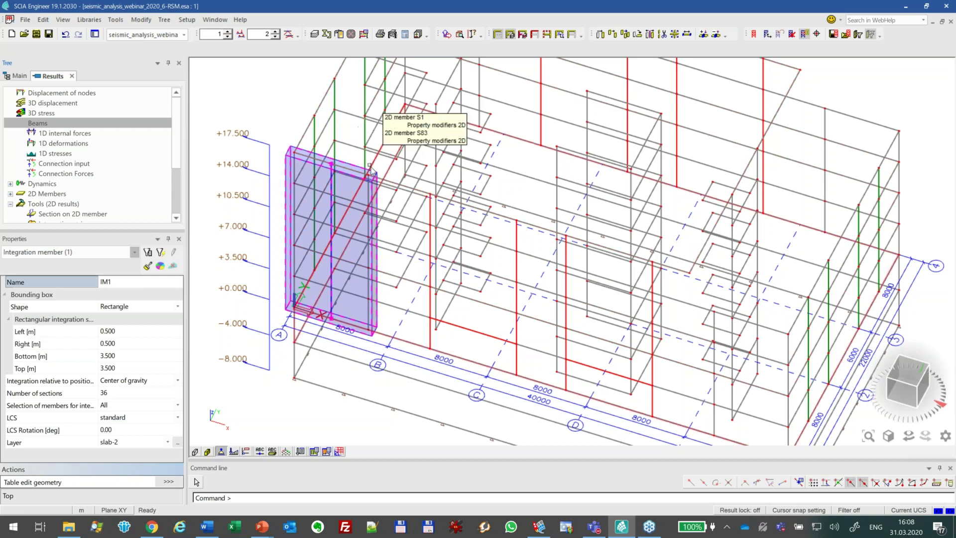
pyautogui.click(44, 132)
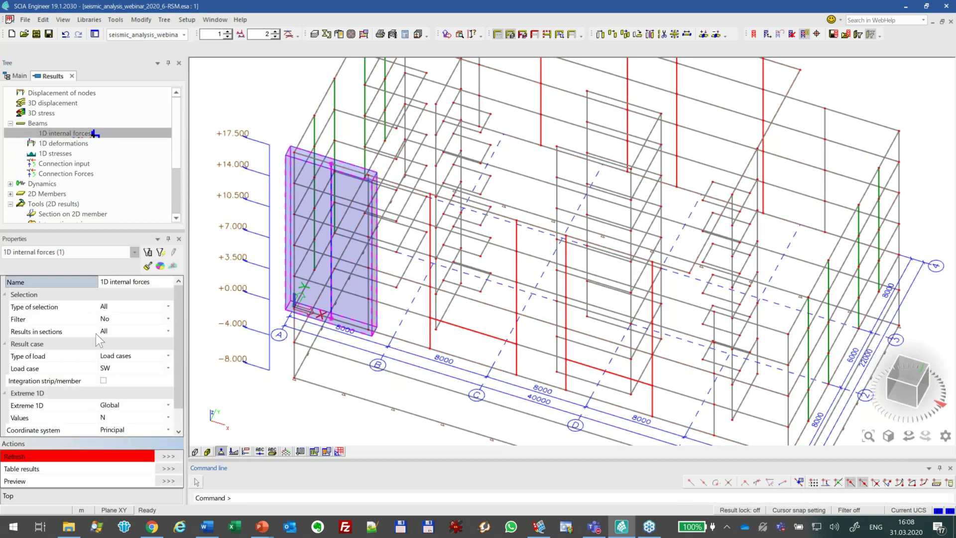
pyautogui.click(114, 307)
pyautogui.click(118, 307)
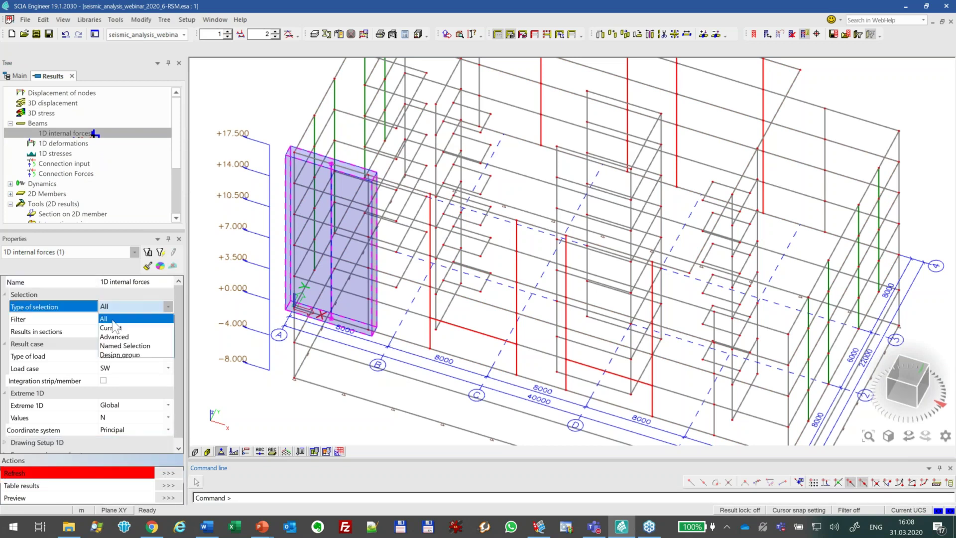
pyautogui.click(119, 330)
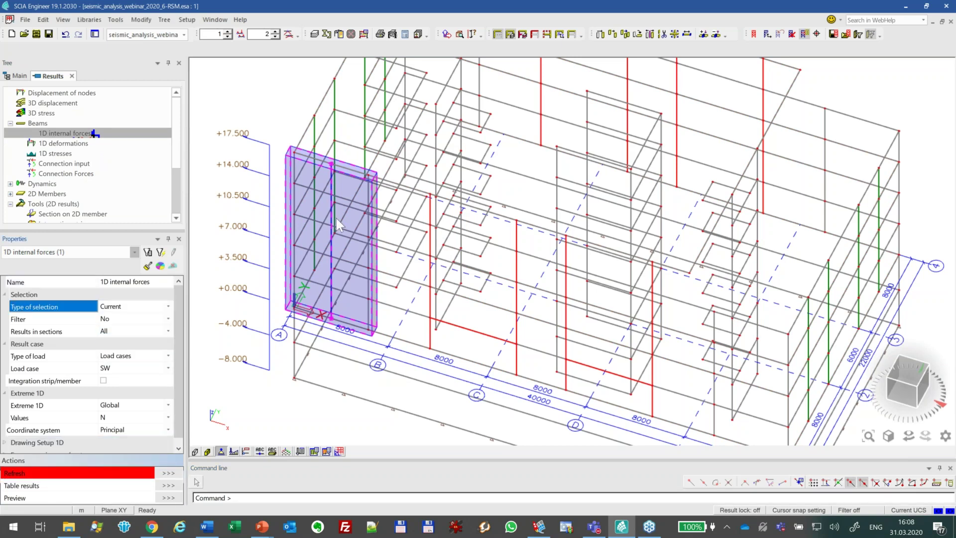
pyautogui.click(119, 365)
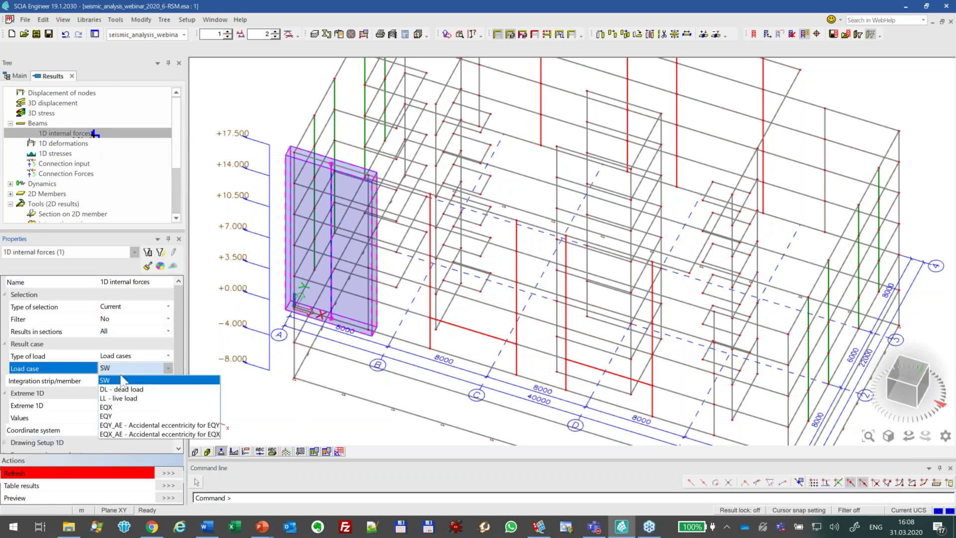
pyautogui.click(127, 406)
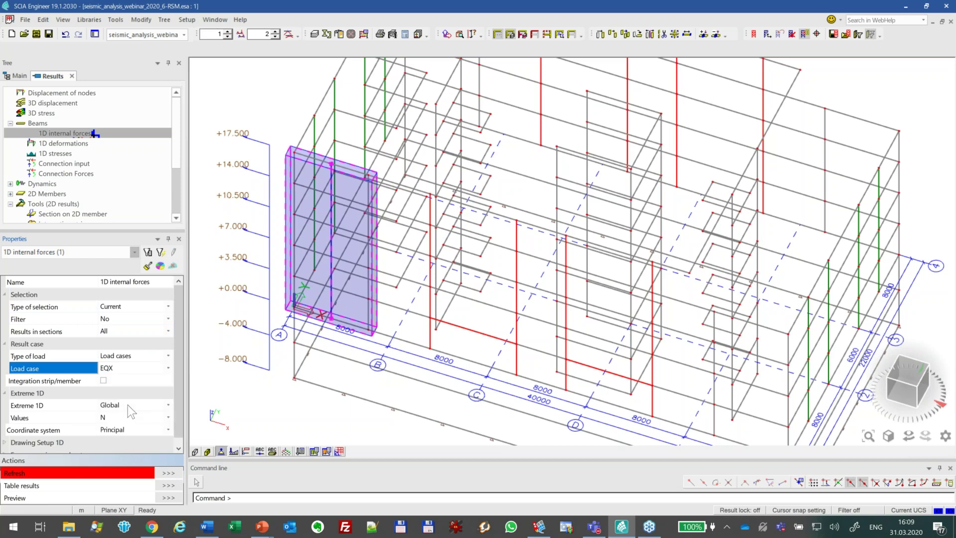
# - Include integration strips/members in the 1D internal forces and display the M_y values
pyautogui.click(103, 381)
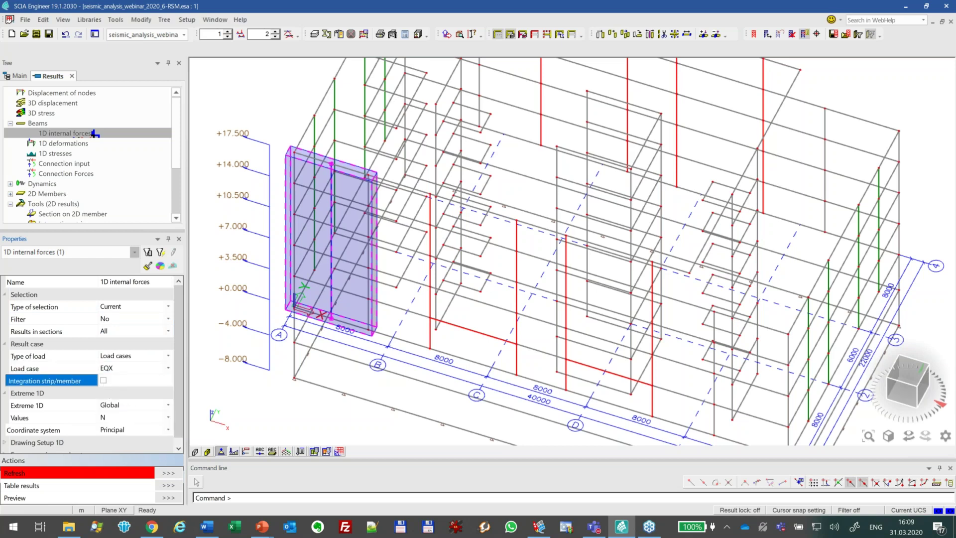
pyautogui.click(137, 415)
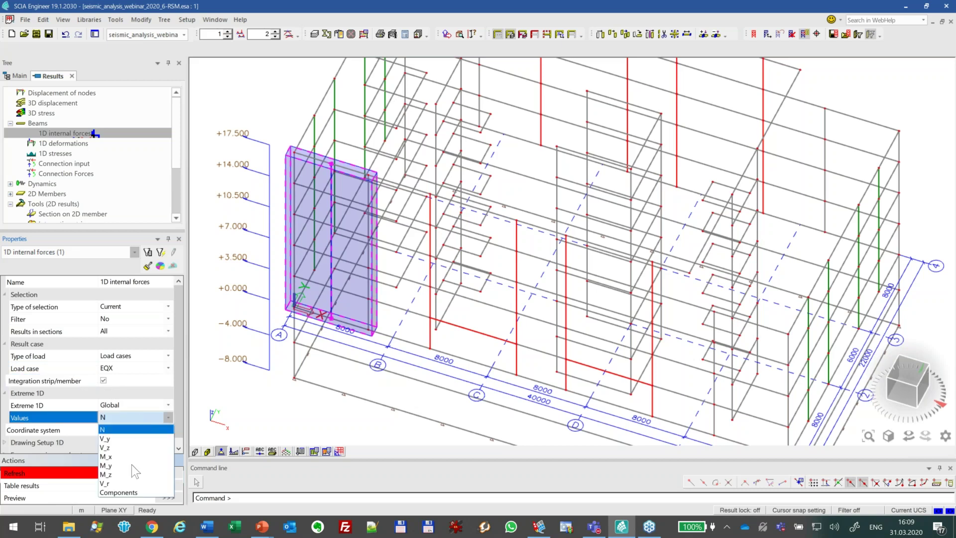
pyautogui.click(133, 465)
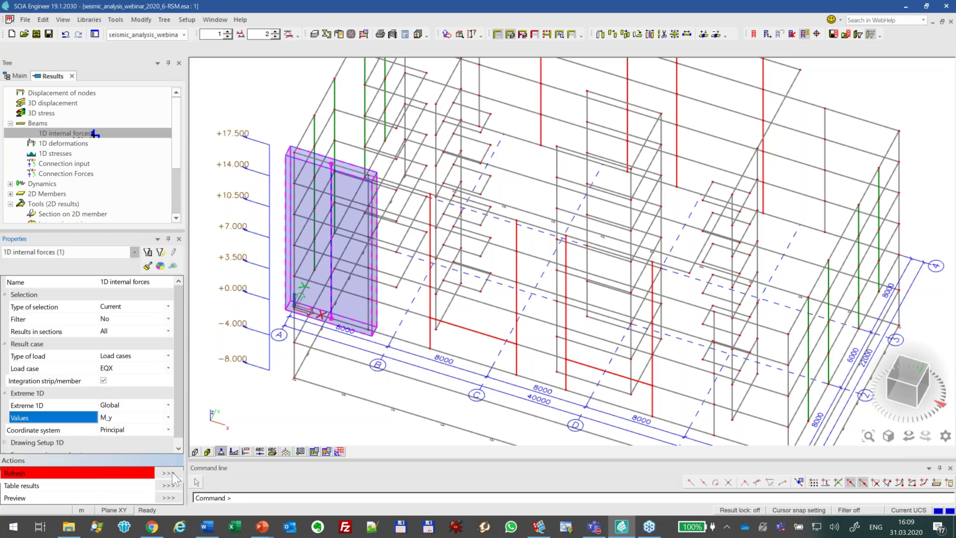
pyautogui.click(170, 473)
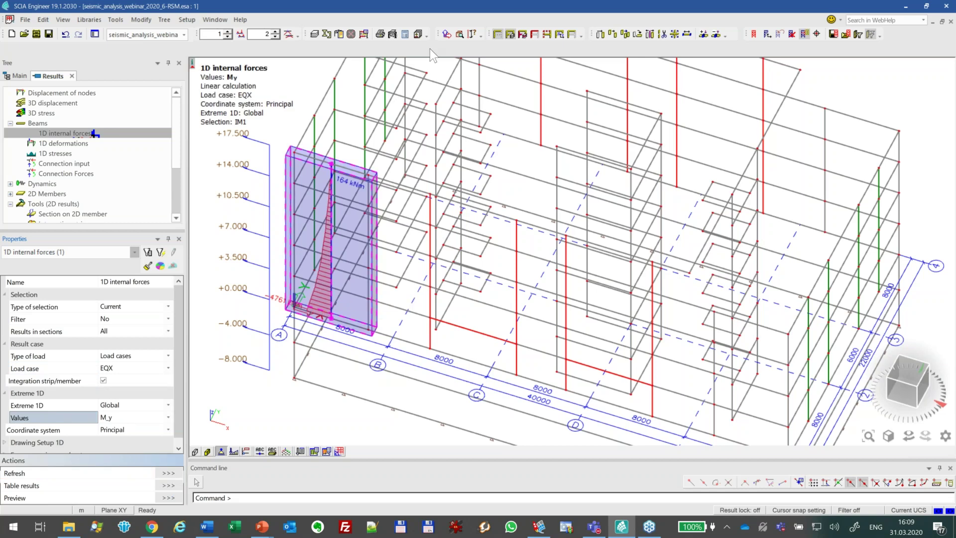
# - View the wall's M_y diagram from the front and enlarge the diagram scale to 8
pyautogui.click(897, 390)
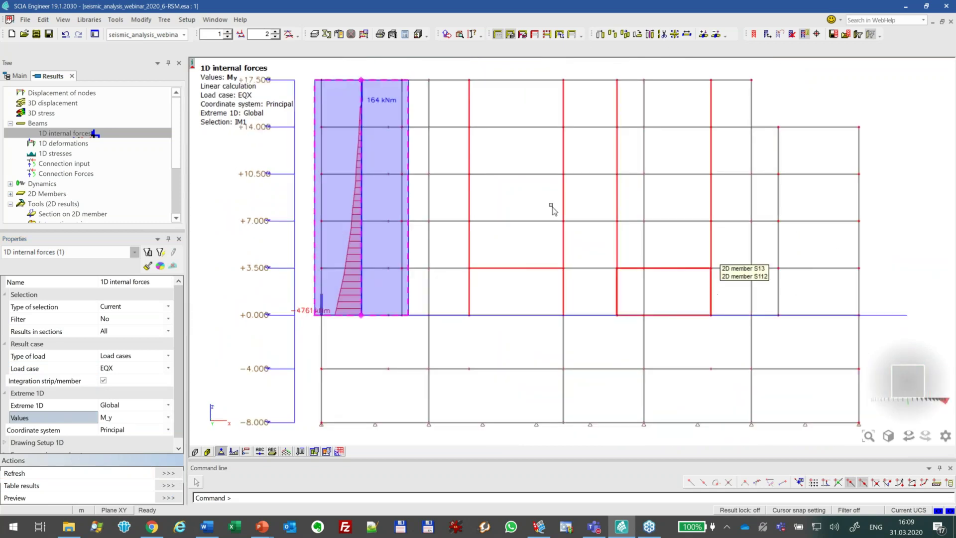
pyautogui.click(274, 32)
pyautogui.click(274, 32)
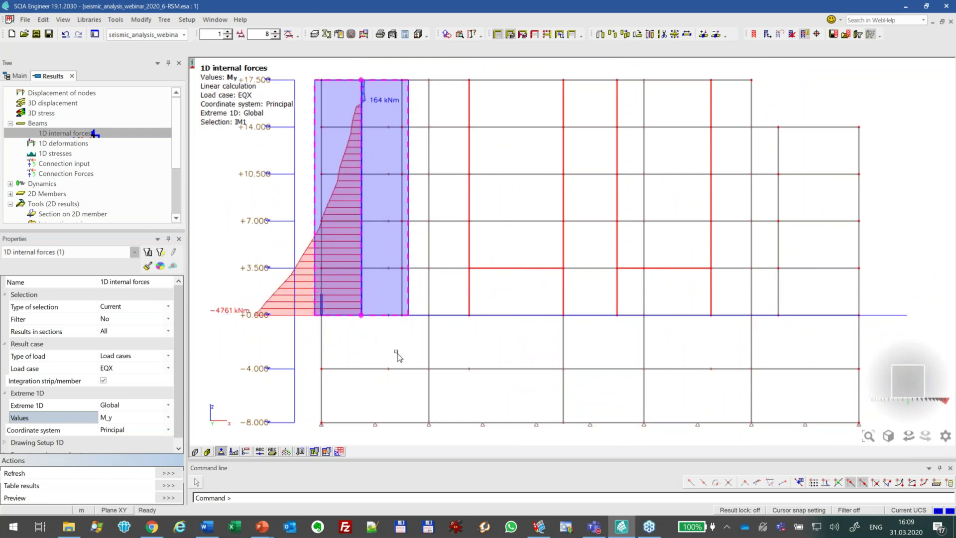
pyautogui.moveTo(397, 356); pyautogui.dragTo(553, 367, button='middle')
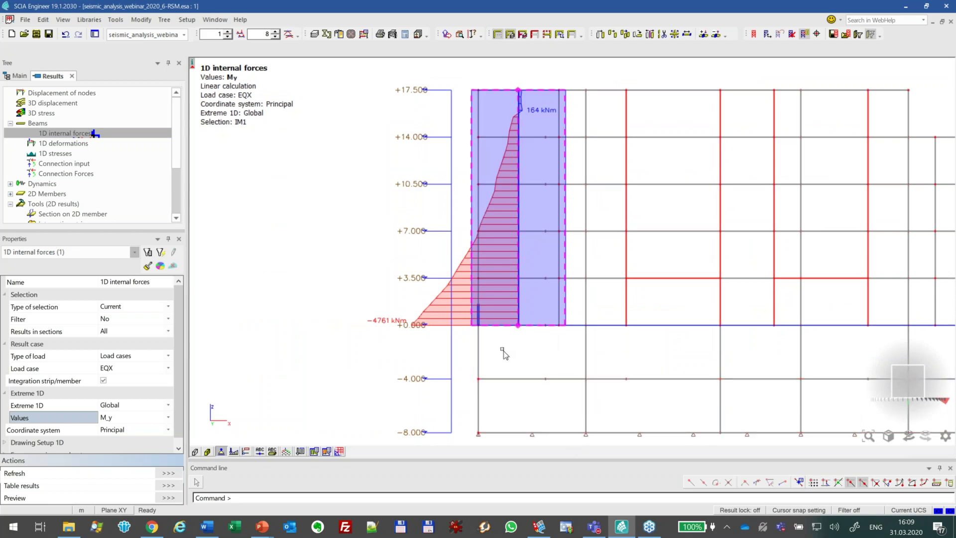
# - Display the V_z values for the wall's integration member, inspect them in 3D and clear the selection
pyautogui.click(124, 421)
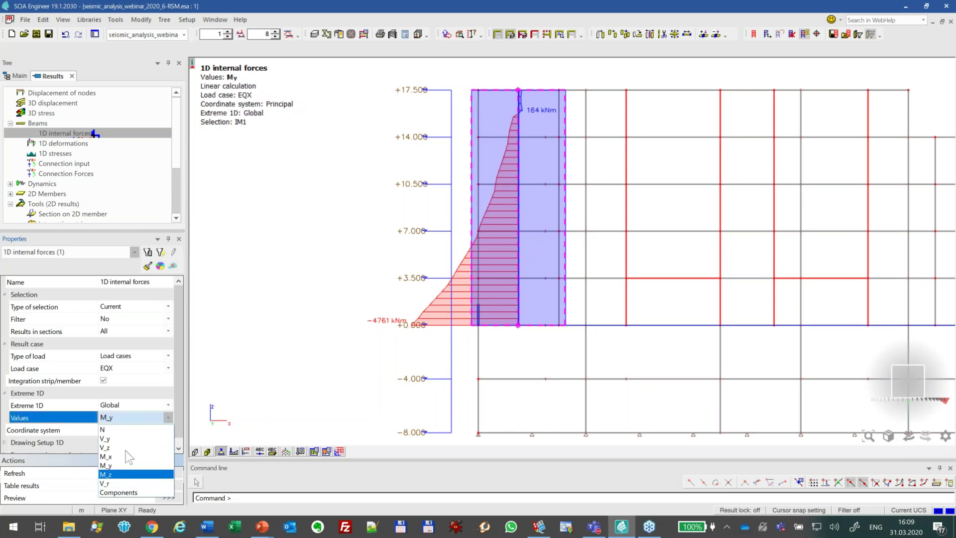
pyautogui.click(127, 448)
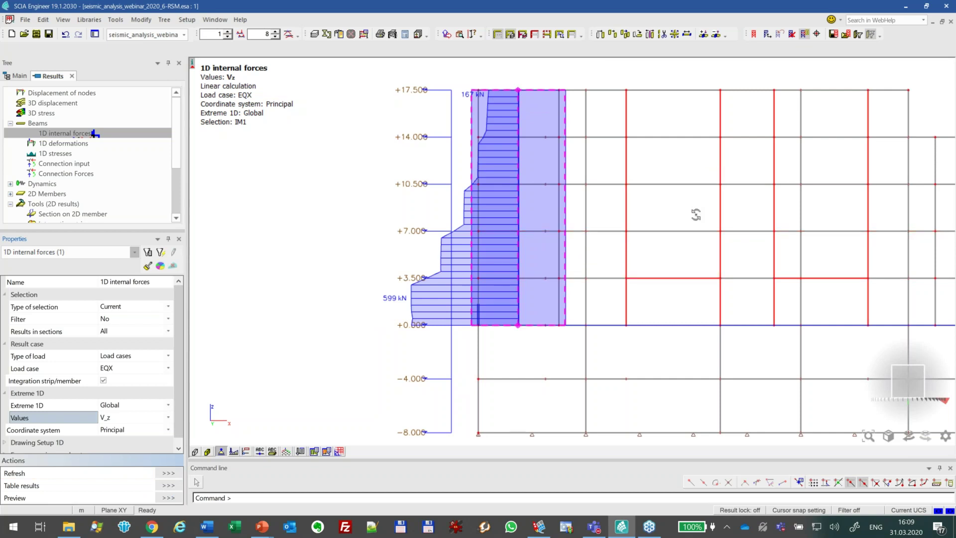
pyautogui.keyDown('ctrl'); pyautogui.moveTo(696, 215); pyautogui.dragTo(672, 261, button='right'); pyautogui.keyUp('ctrl')
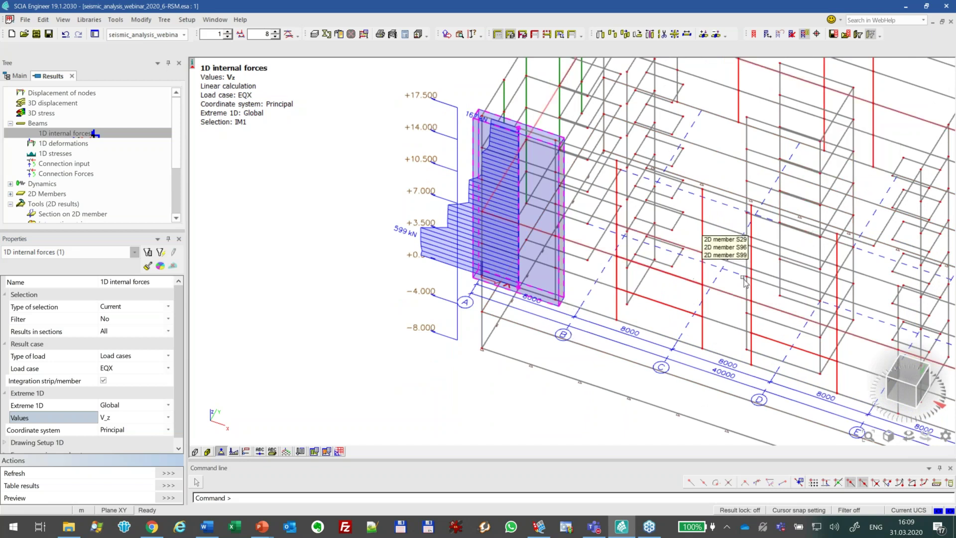
pyautogui.press('Escape')
# - Place a second vertical integration member with 36 sections at the middle of the core wall on grid line D, over its full height
pyautogui.keyDown('shift'); pyautogui.moveTo(847, 202); pyautogui.dragTo(554, 231, button='right'); pyautogui.keyUp('shift')
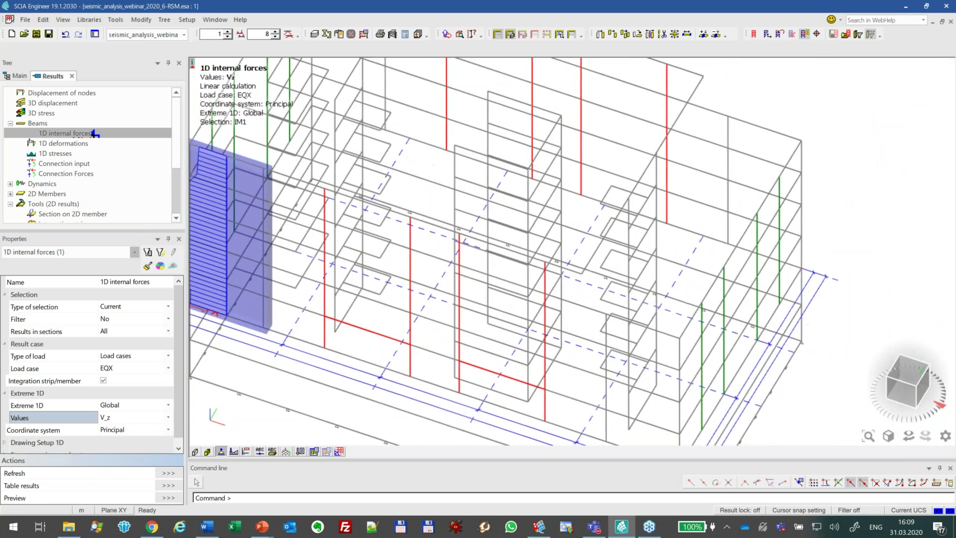
pyautogui.keyDown('ctrl'); pyautogui.moveTo(615, 326); pyautogui.dragTo(623, 373, button='right'); pyautogui.keyUp('ctrl')
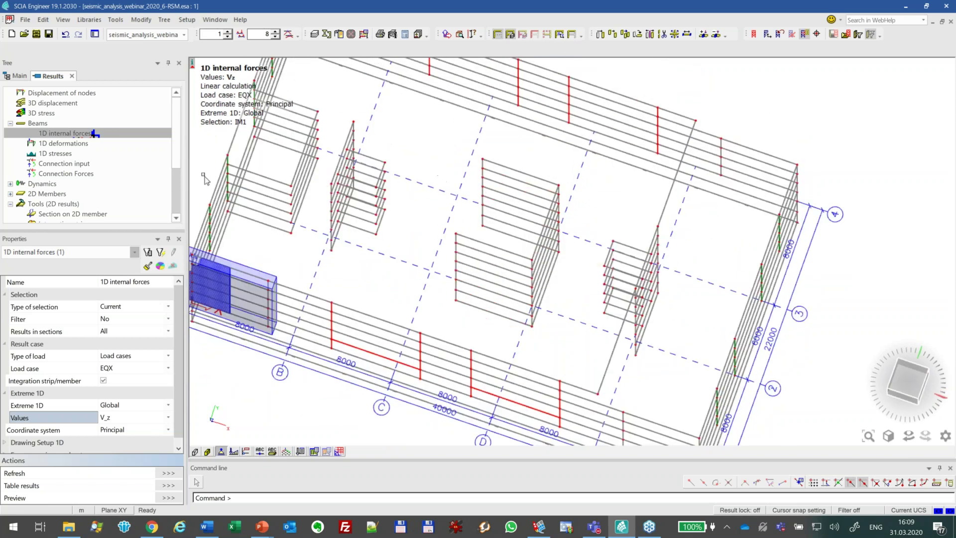
pyautogui.scroll(-1, 80, 171)
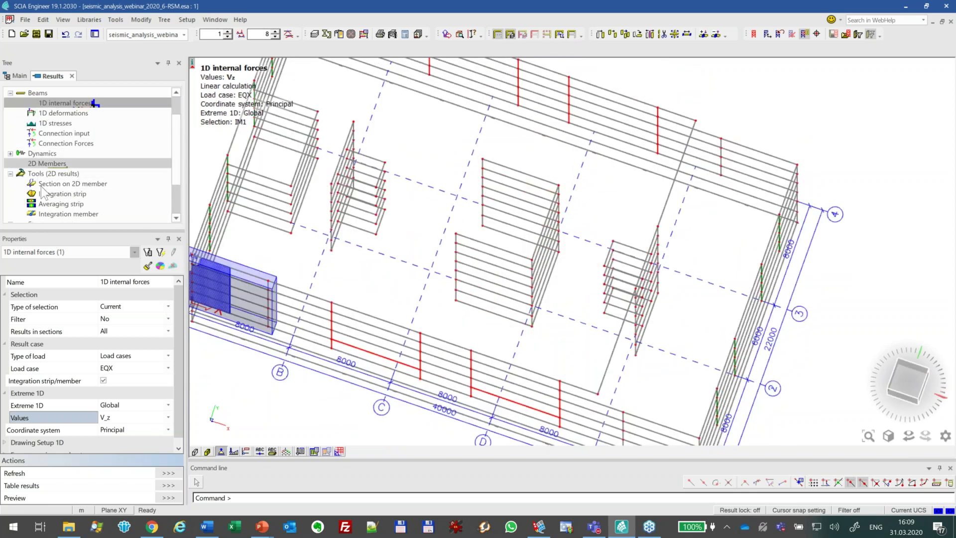
pyautogui.click(49, 214)
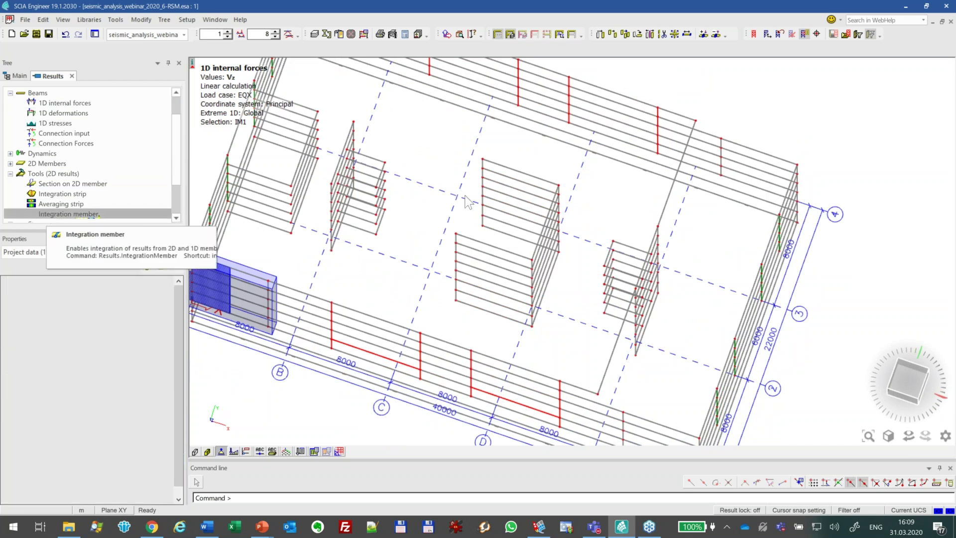
pyautogui.click(617, 357)
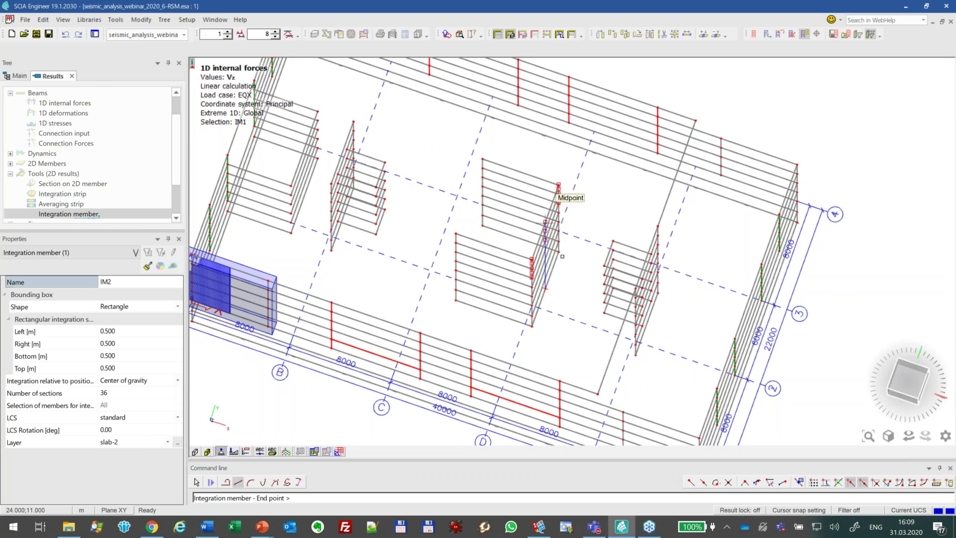
pyautogui.click(565, 273)
pyautogui.press('Escape')
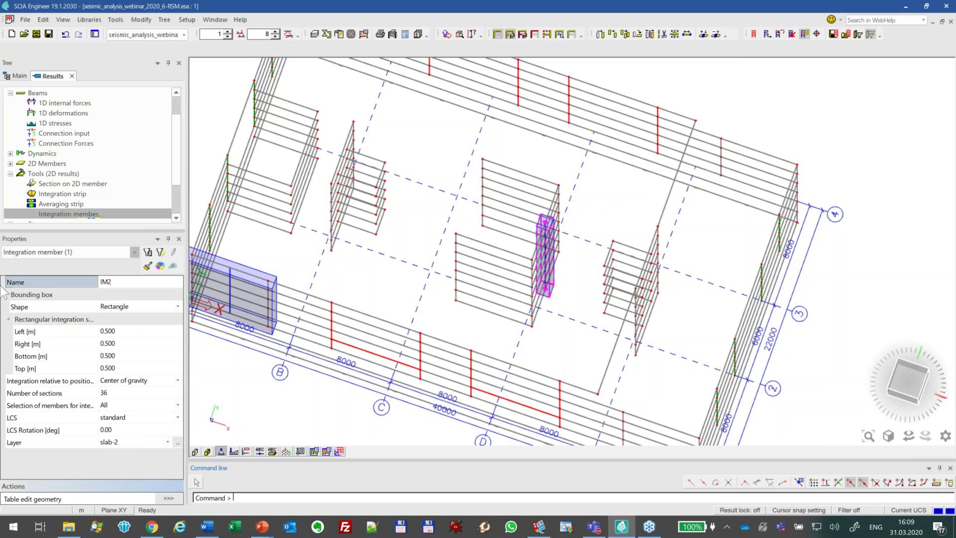
# - Set the number of sections of the core wall's integration member to 52
pyautogui.click(110, 392)
pyautogui.write('52')
pyautogui.press('Return')
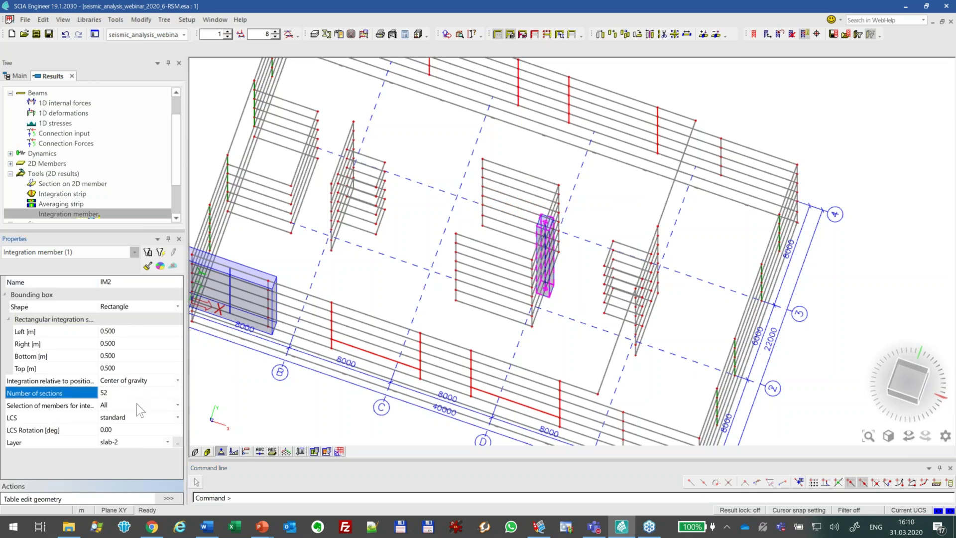
# - Extend the integration member's bounding box around the whole core: left 3.5 m, right 3.5 m and top 6.5 m; clear the selection
pyautogui.click(123, 331)
pyautogui.write('3')
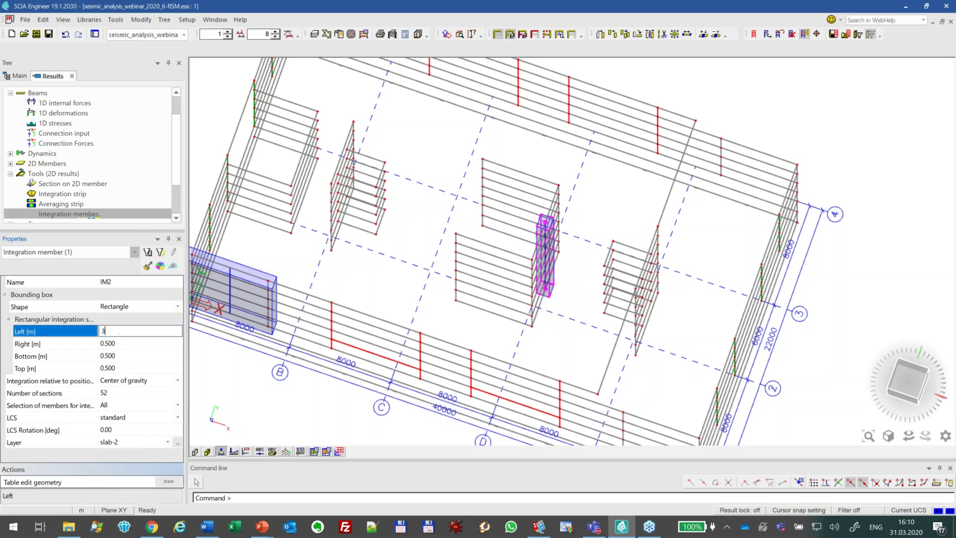
pyautogui.write('.5')
pyautogui.press('Return')
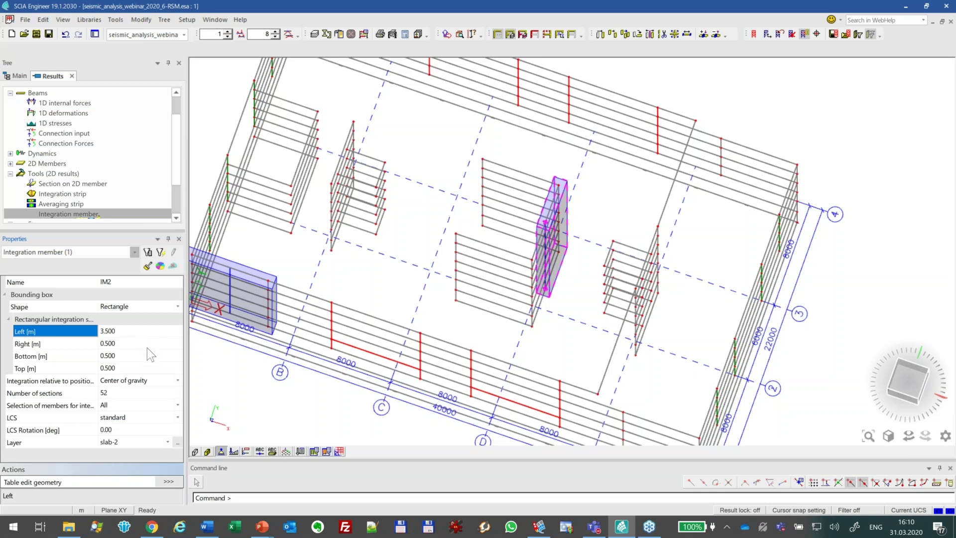
pyautogui.click(144, 344)
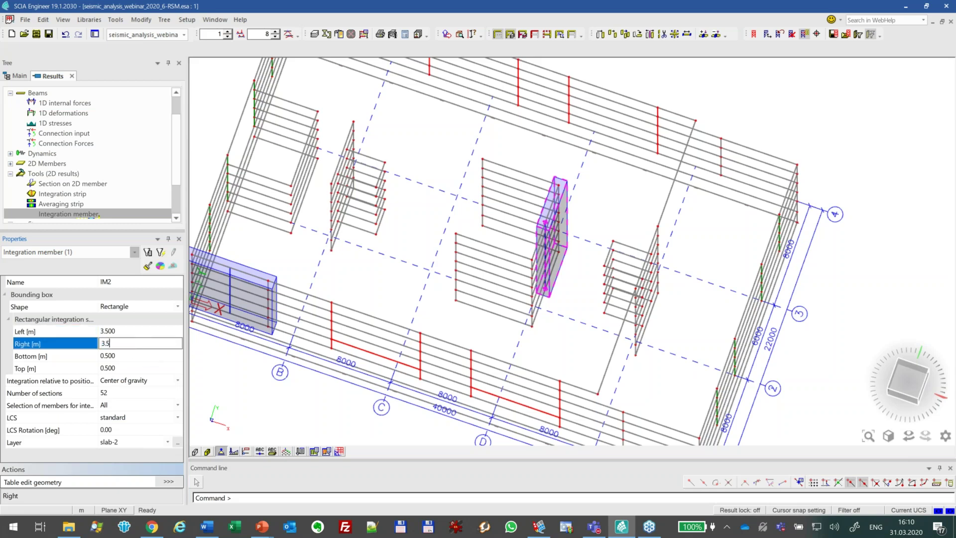
pyautogui.press('Tab')
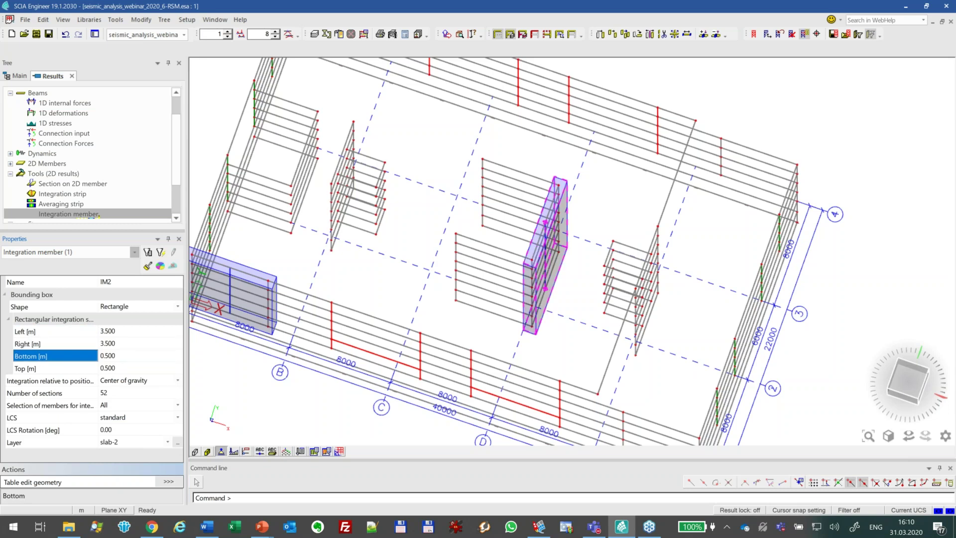
pyautogui.click(153, 368)
pyautogui.write('6.5')
pyautogui.press('Return')
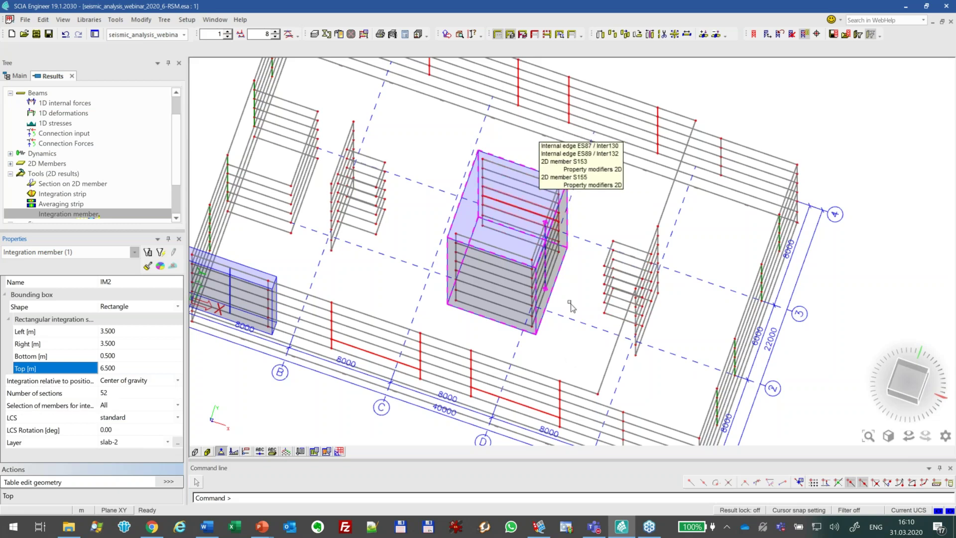
pyautogui.press('Escape')
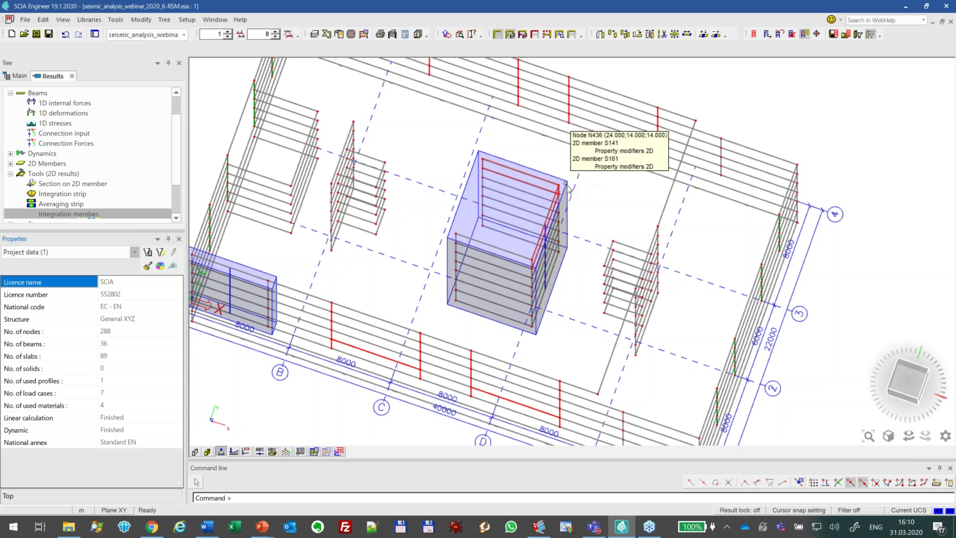
# - Display the M_y internal forces under load case EQX for the core's integration member only
pyautogui.click(567, 187)
pyautogui.scroll(1, 69, 137)
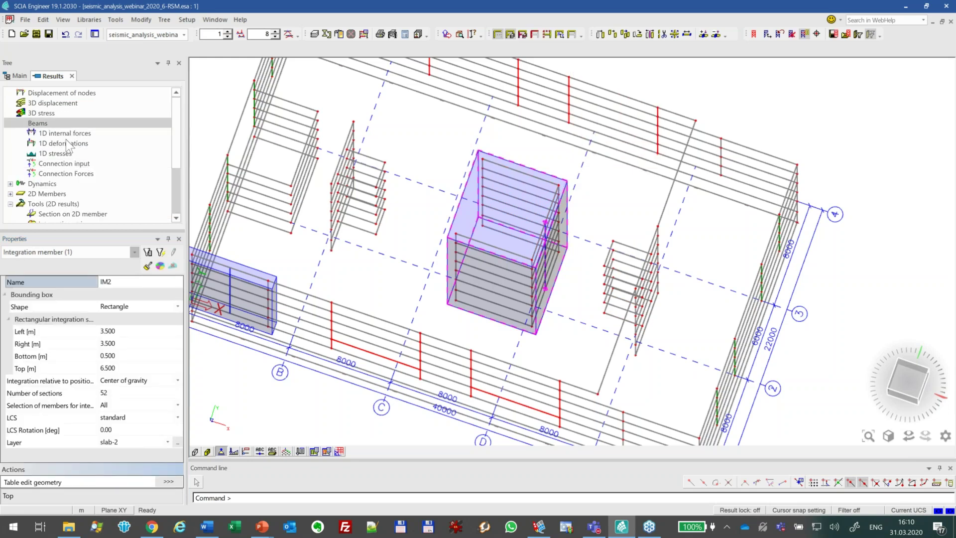
pyautogui.click(65, 132)
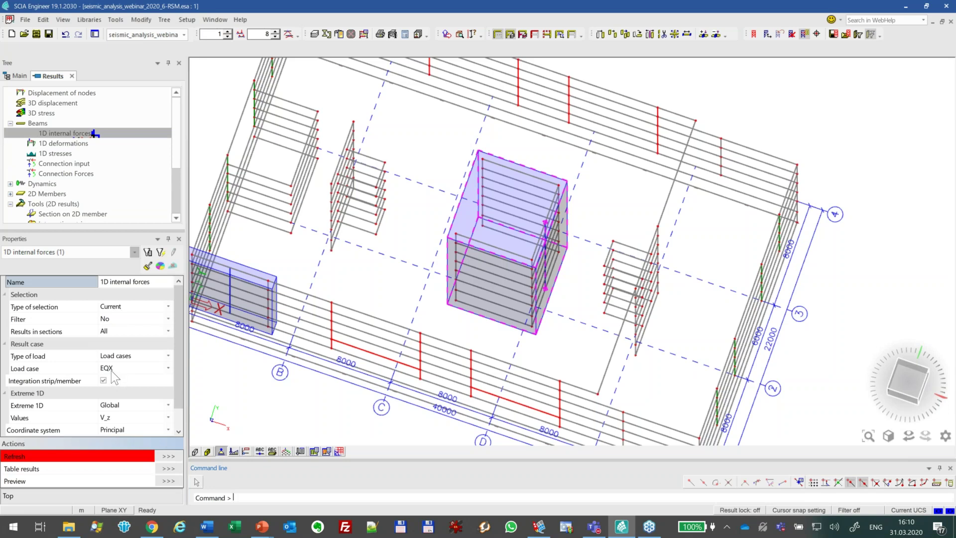
pyautogui.click(121, 417)
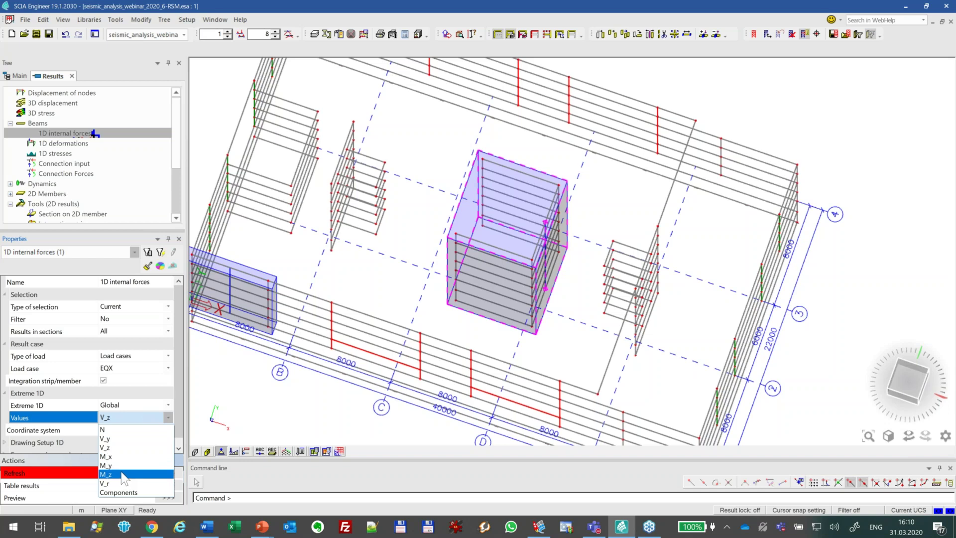
pyautogui.click(122, 465)
pyautogui.click(166, 473)
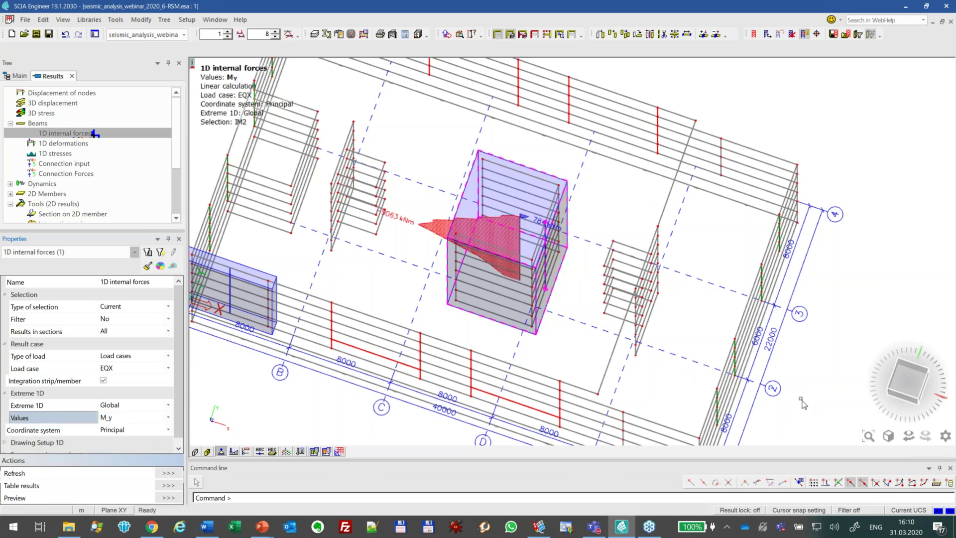
# - Examine the core's M_y diagram over its full height from the front and in 3D
pyautogui.click(903, 404)
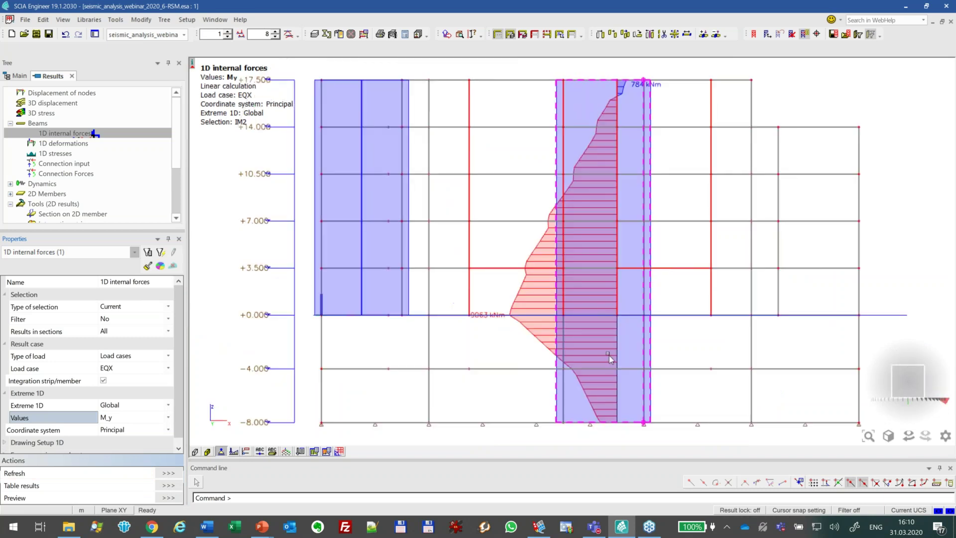
pyautogui.scroll(3, 625, 301)
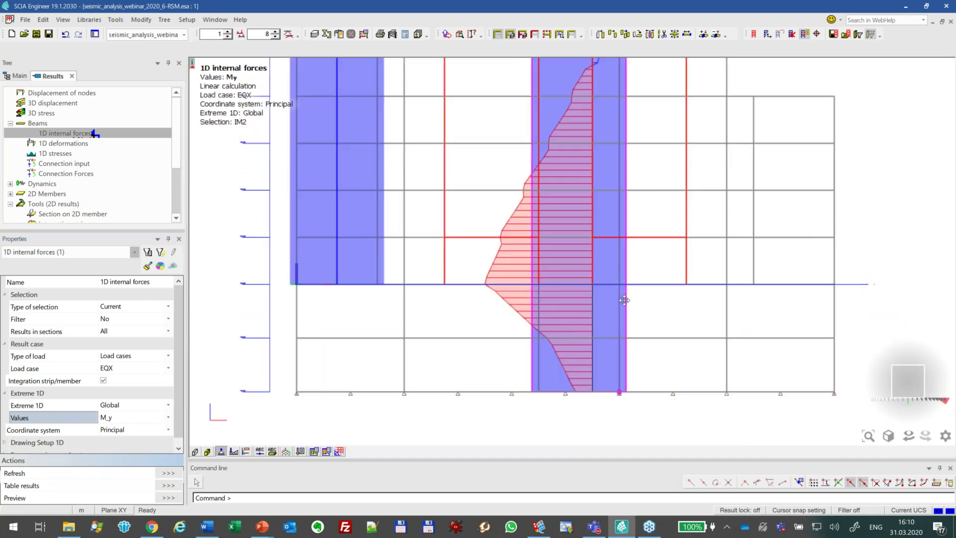
pyautogui.moveTo(650, 215); pyautogui.dragTo(642, 277, button='middle')
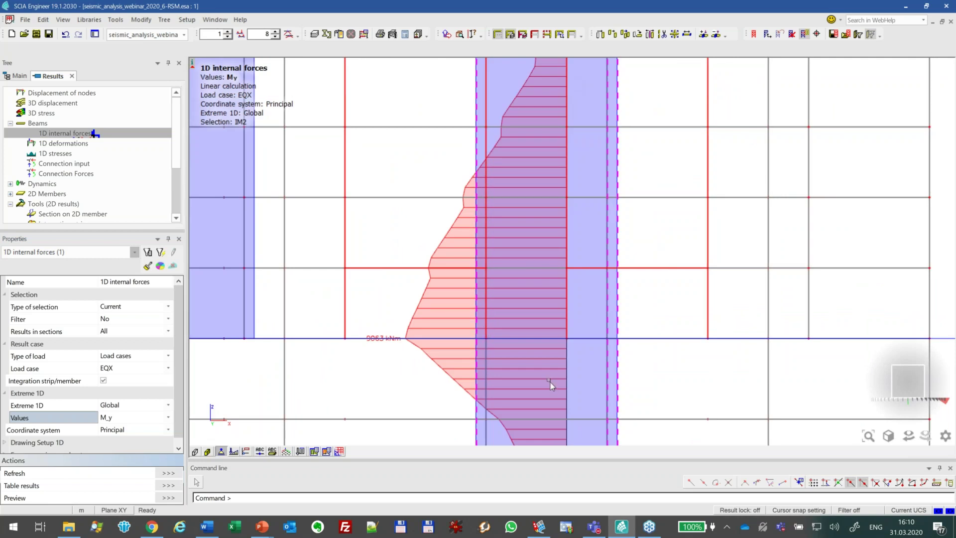
pyautogui.scroll(-3, 550, 386)
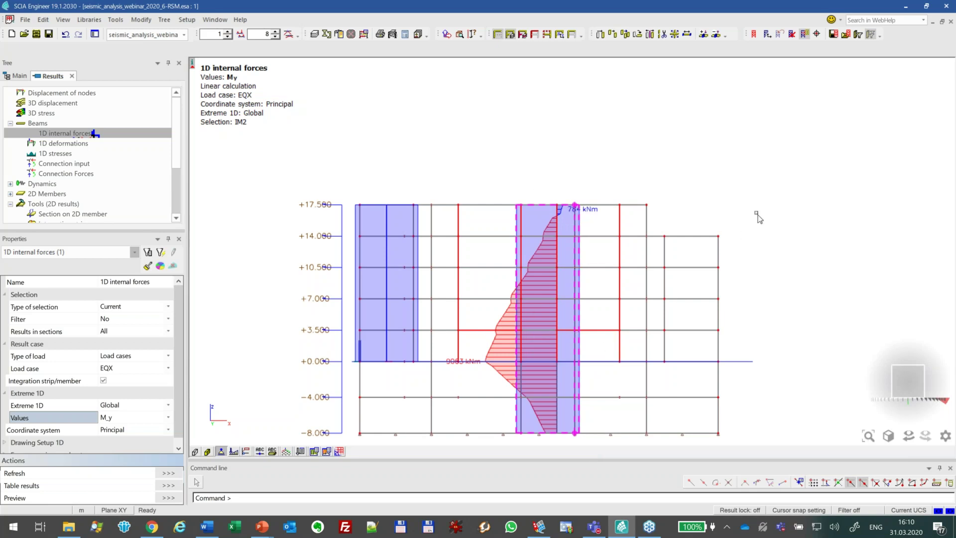
pyautogui.keyDown('ctrl'); pyautogui.moveTo(757, 216); pyautogui.dragTo(730, 244, button='right'); pyautogui.keyUp('ctrl')
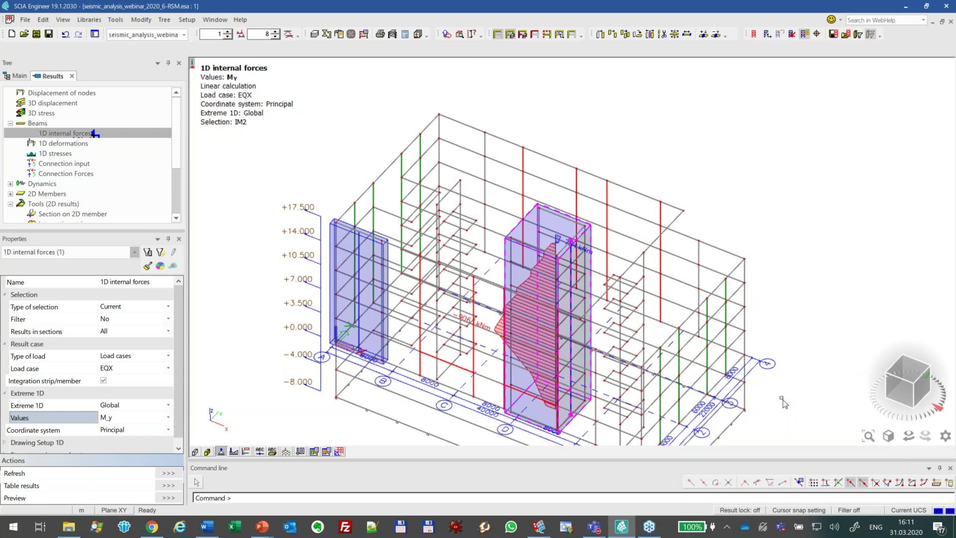
pyautogui.moveTo(758, 386); pyautogui.dragTo(785, 338, button='middle')
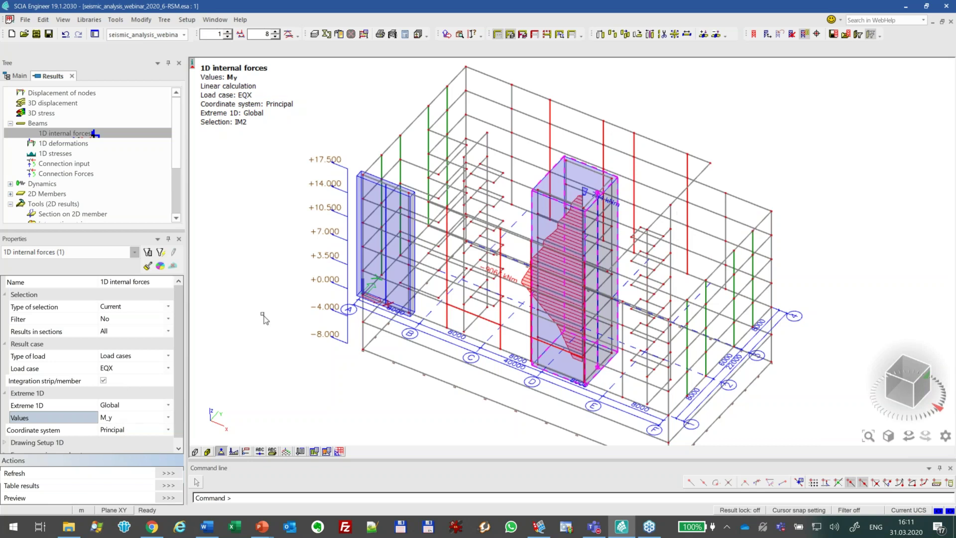
# - Display the 1D deformations u_x for load case EQX
pyautogui.click(70, 143)
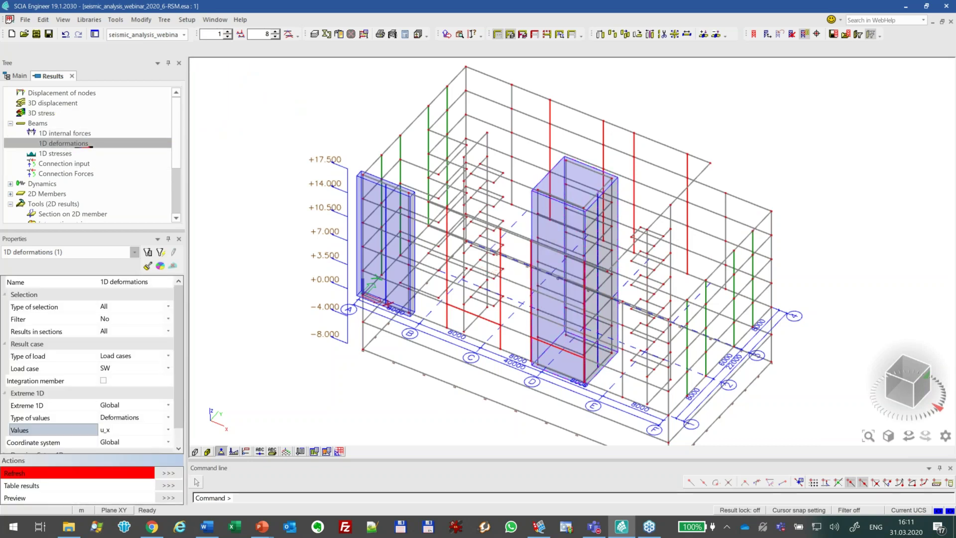
pyautogui.click(118, 369)
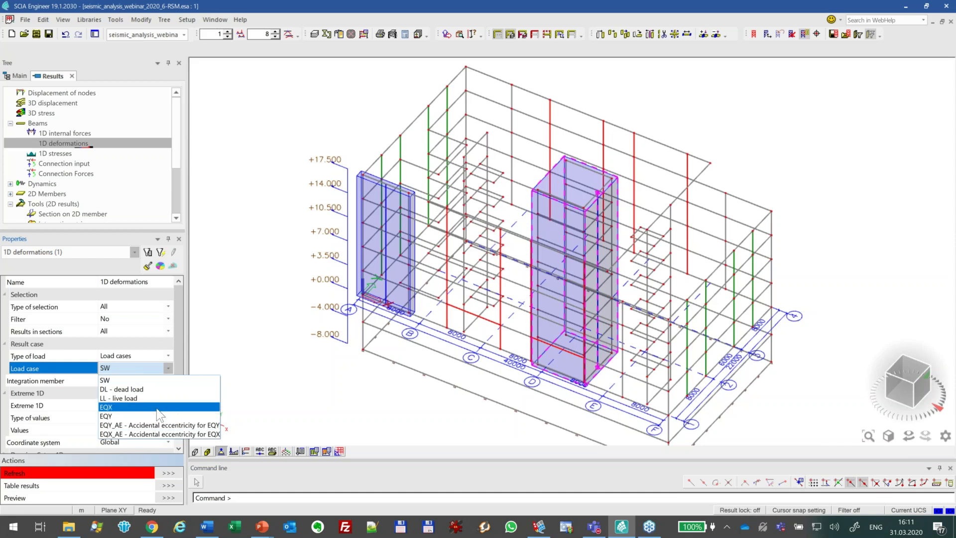
pyautogui.click(157, 408)
pyautogui.scroll(-2, 180, 432)
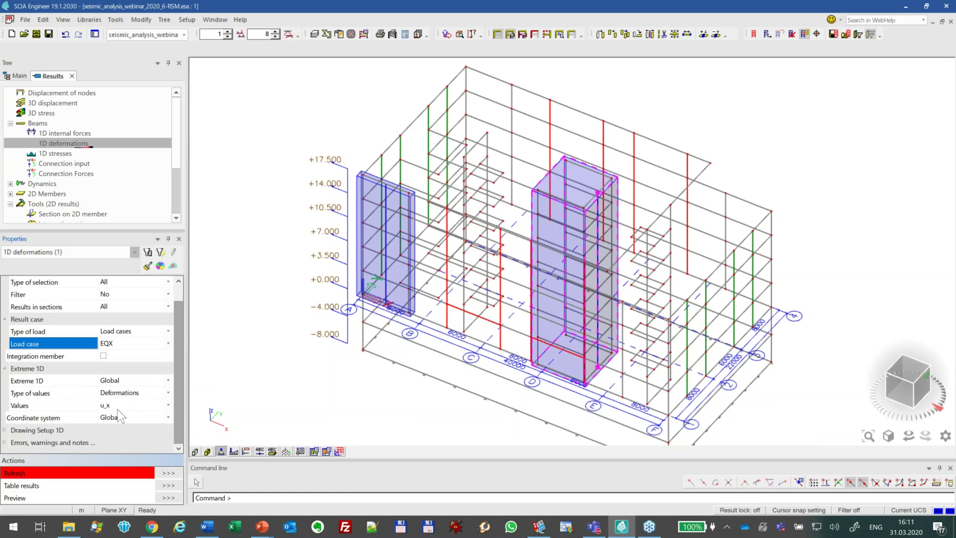
pyautogui.click(168, 472)
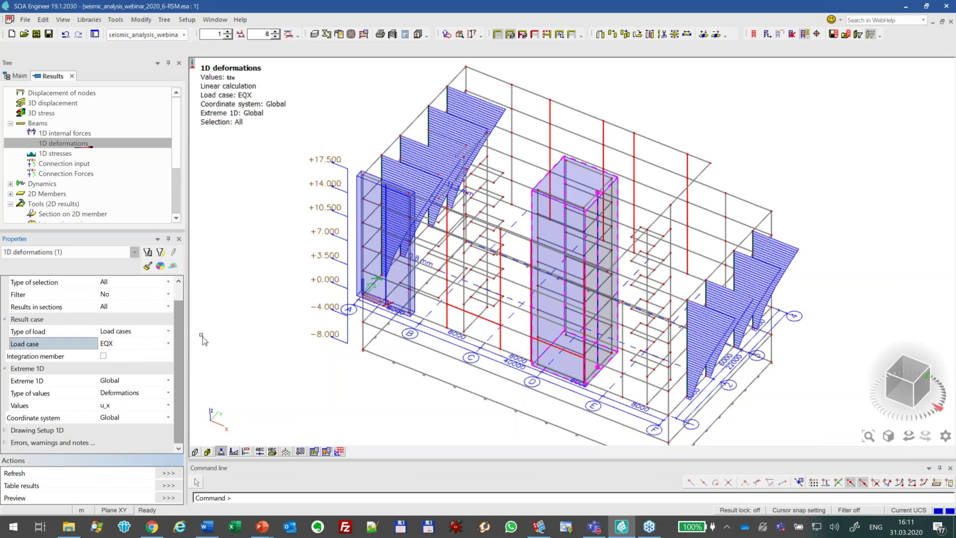
# - Limit the deformation results to the current selection, include integration members, and inspect the core's u_x diagram in 3D
pyautogui.click(117, 282)
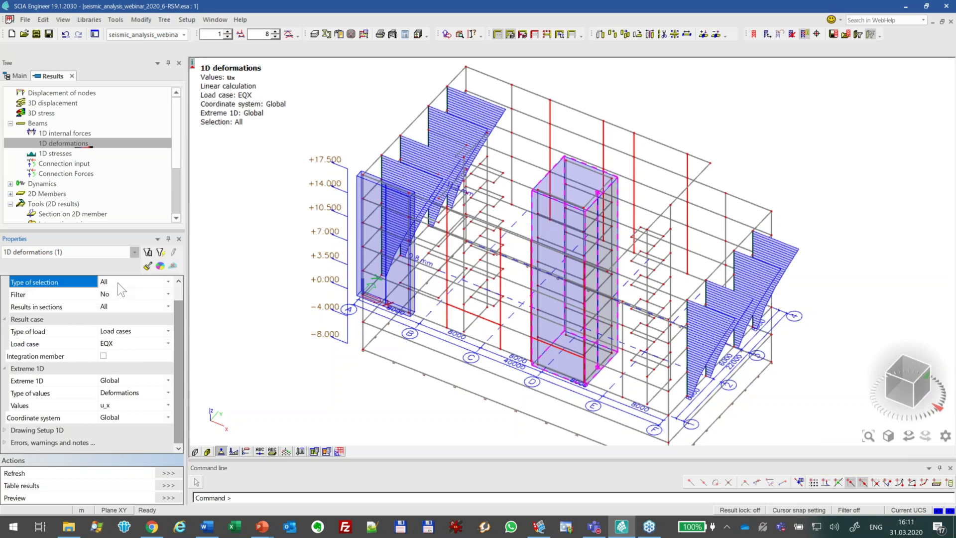
pyautogui.click(118, 283)
pyautogui.click(110, 300)
pyautogui.click(104, 356)
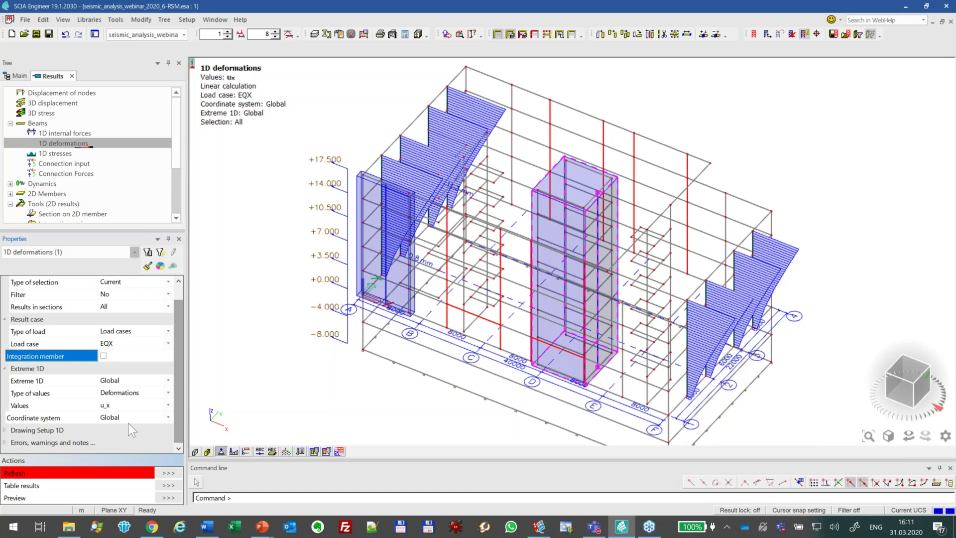
pyautogui.click(168, 472)
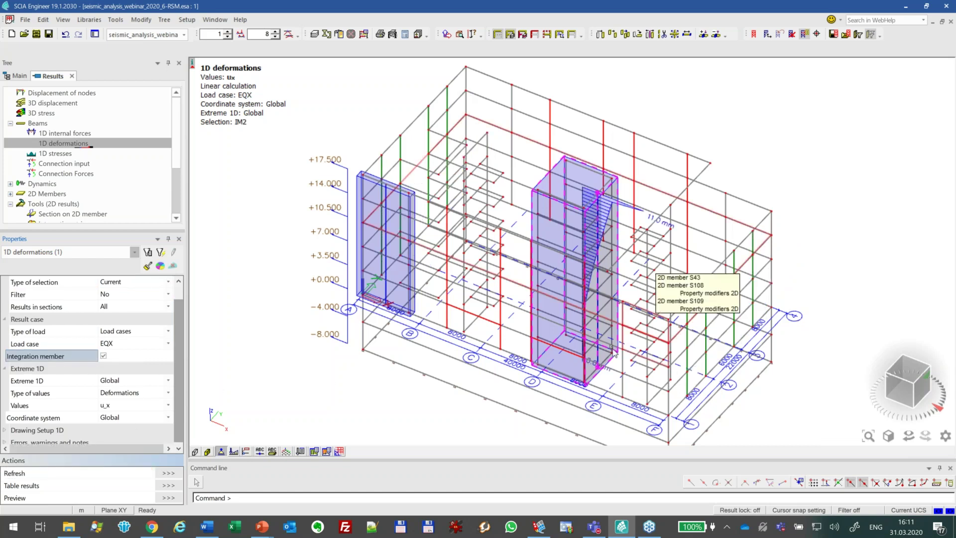
pyautogui.keyDown('ctrl'); pyautogui.moveTo(595, 361); pyautogui.dragTo(615, 343, button='right'); pyautogui.keyUp('ctrl')
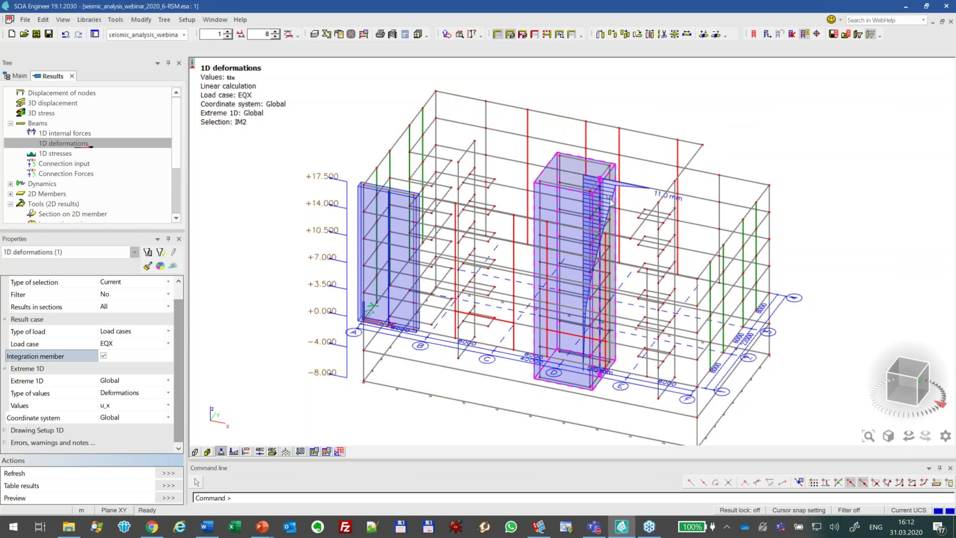
pyautogui.scroll(2, 611, 202)
pyautogui.moveTo(608, 258); pyautogui.dragTo(586, 172, button='middle')
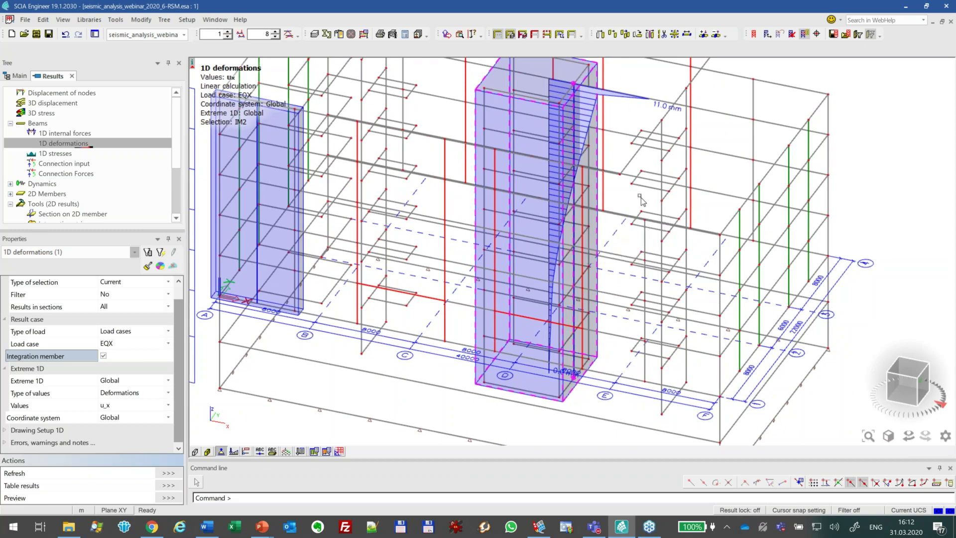
pyautogui.scroll(-2, 620, 239)
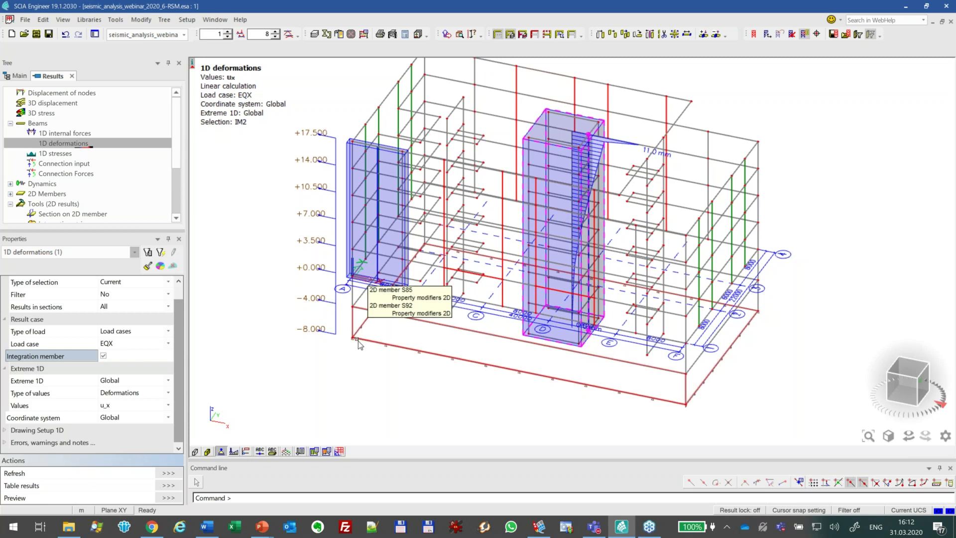
# - Switch to the PowerPoint slide show and advance from the table of contents to the seismic analysis summary slide
pyautogui.hotkey('alt', 'Tab')
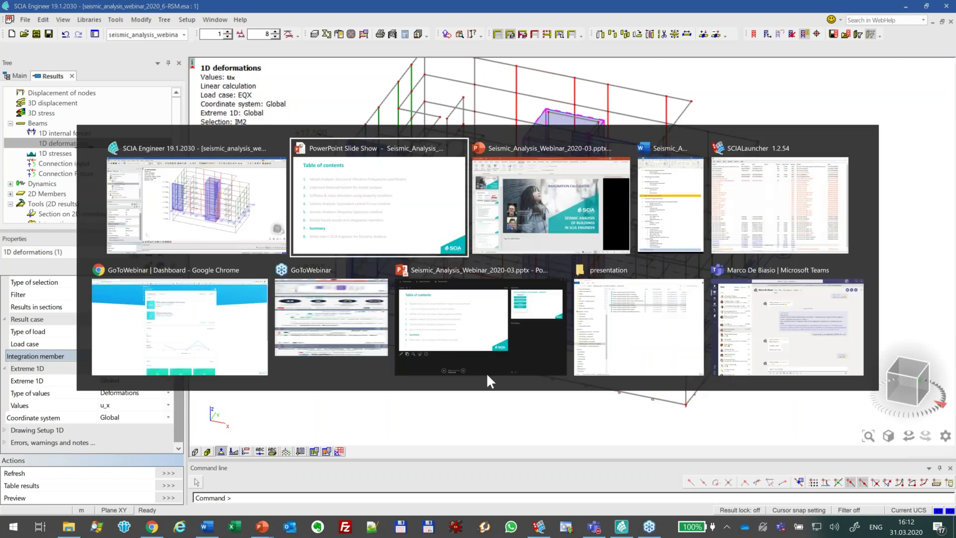
pyautogui.click(423, 208)
pyautogui.click(468, 213)
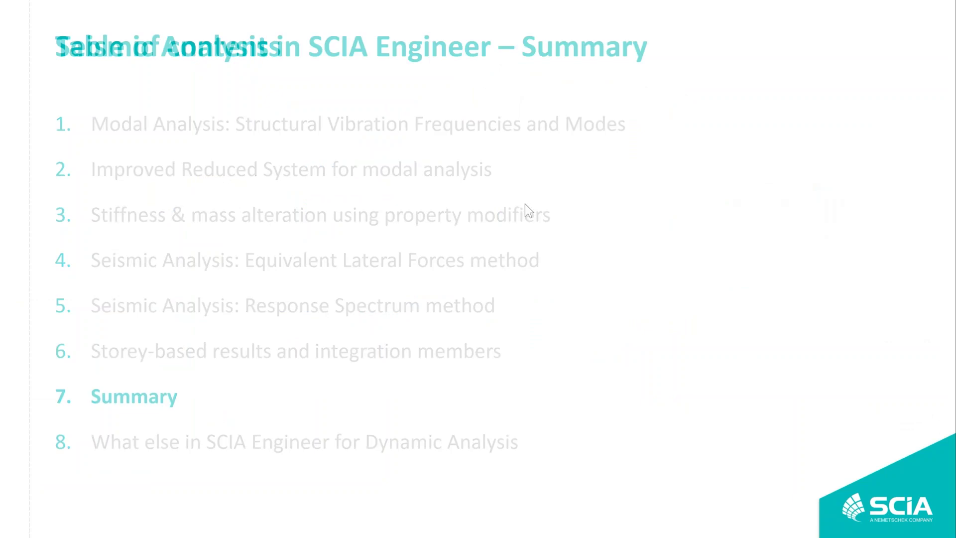